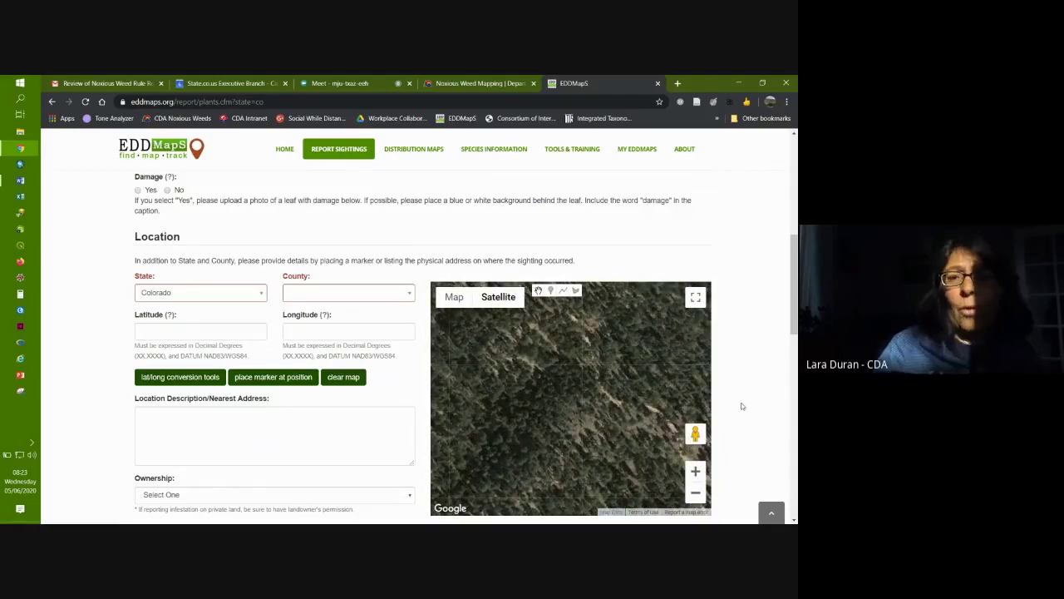
Step: Drop a test marker and draw two short red lines on the Location map
{"action": "left_click", "coordinate": [551, 290]}
{"action": "left_click", "coordinate": [565, 388]}
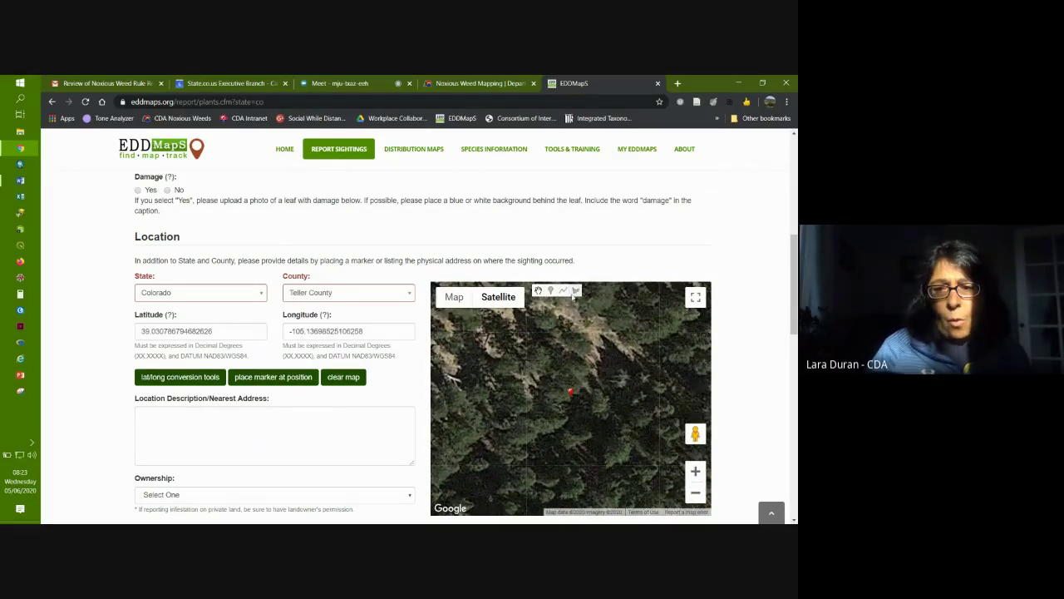
{"action": "left_click", "coordinate": [563, 290]}
{"action": "left_click", "coordinate": [543, 331]}
{"action": "left_click", "coordinate": [505, 347]}
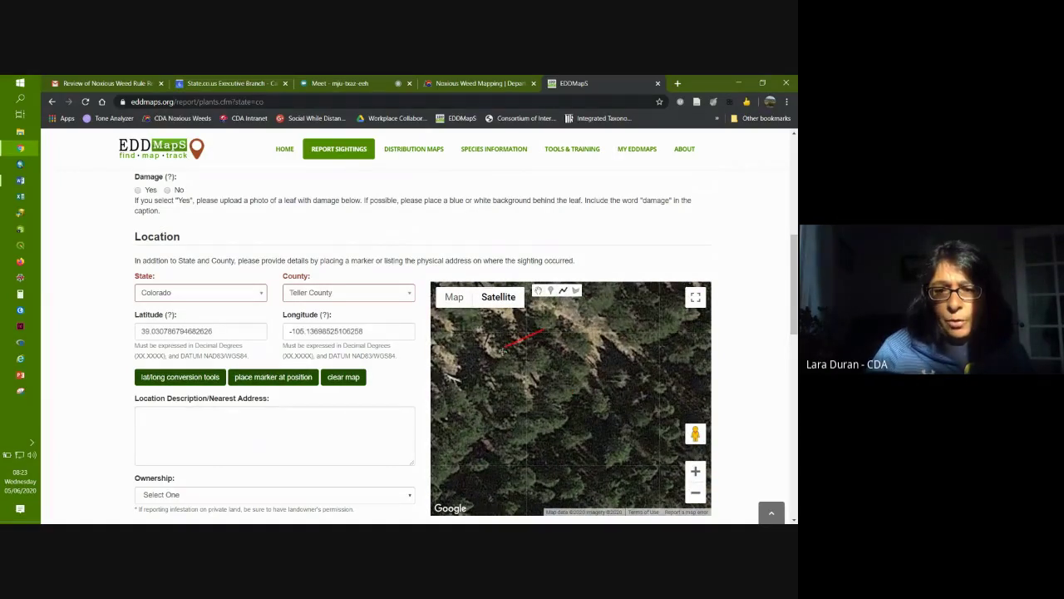
{"action": "left_click", "coordinate": [486, 384]}
{"action": "left_click", "coordinate": [634, 332]}
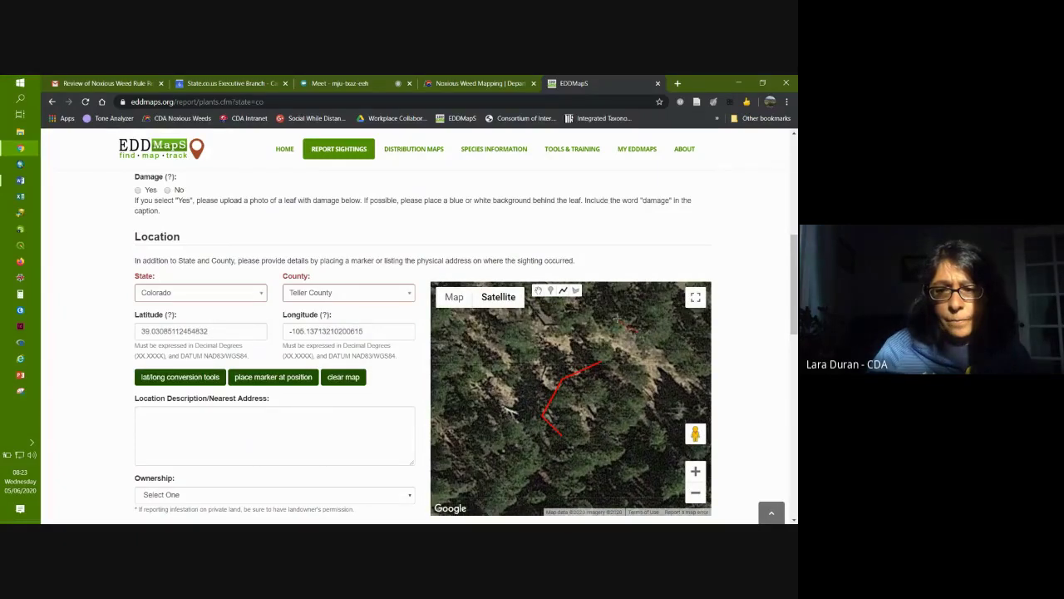
{"action": "left_click", "coordinate": [616, 319]}
{"action": "left_click", "coordinate": [645, 306]}
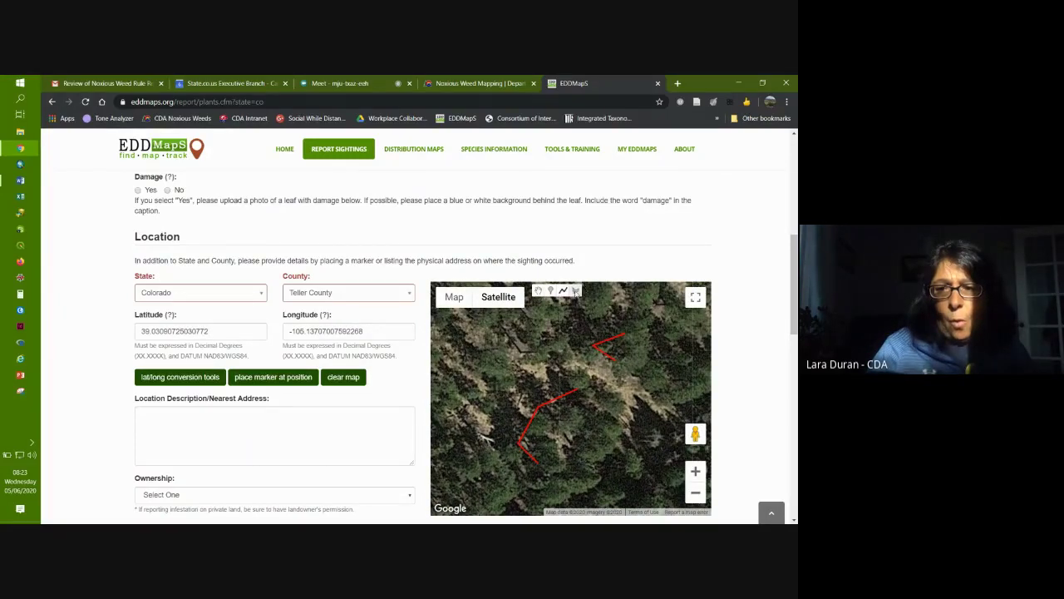
Step: Outline a first four-corner red infestation polygon, closing it at its starting vertex
{"action": "left_click", "coordinate": [575, 291]}
{"action": "left_click", "coordinate": [510, 342]}
{"action": "left_click", "coordinate": [497, 379]}
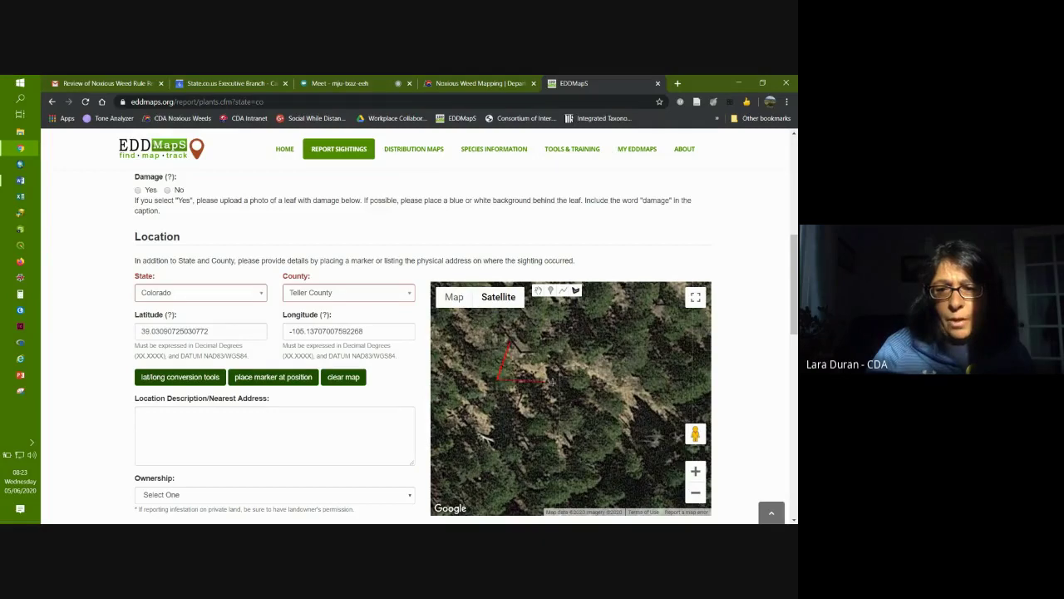
{"action": "left_click", "coordinate": [554, 381]}
{"action": "left_click", "coordinate": [570, 324]}
{"action": "left_click", "coordinate": [511, 343]}
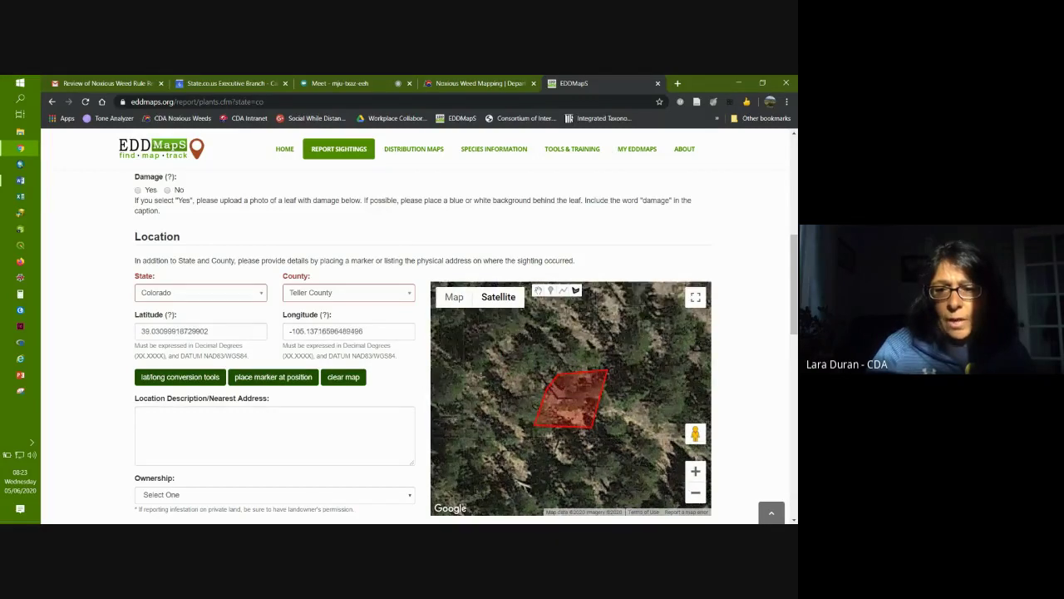
Step: Outline a second red infestation polygon beside the first one
{"action": "left_click", "coordinate": [484, 367]}
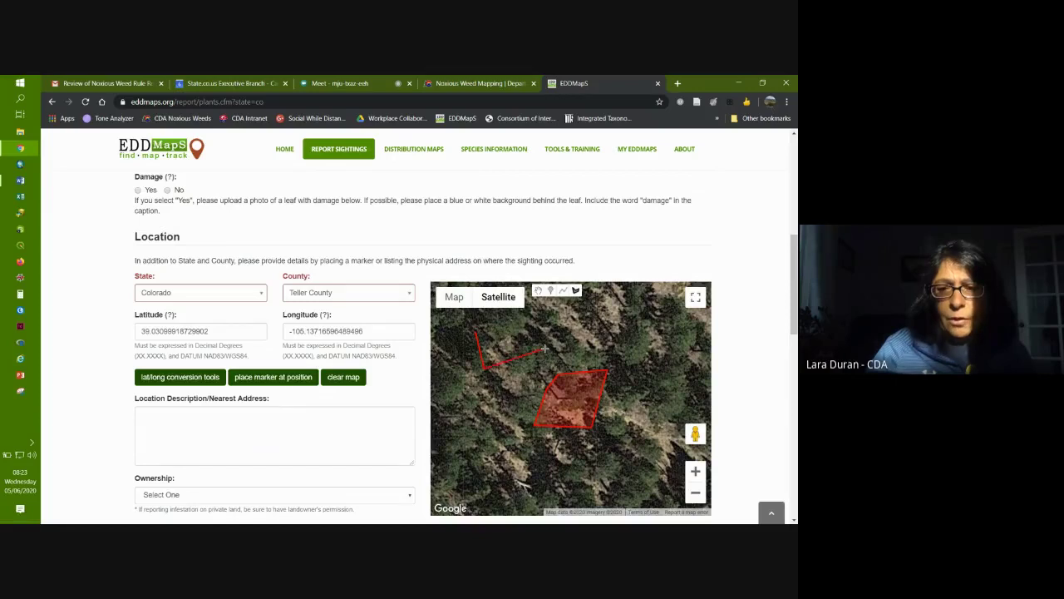
{"action": "left_click", "coordinate": [544, 349]}
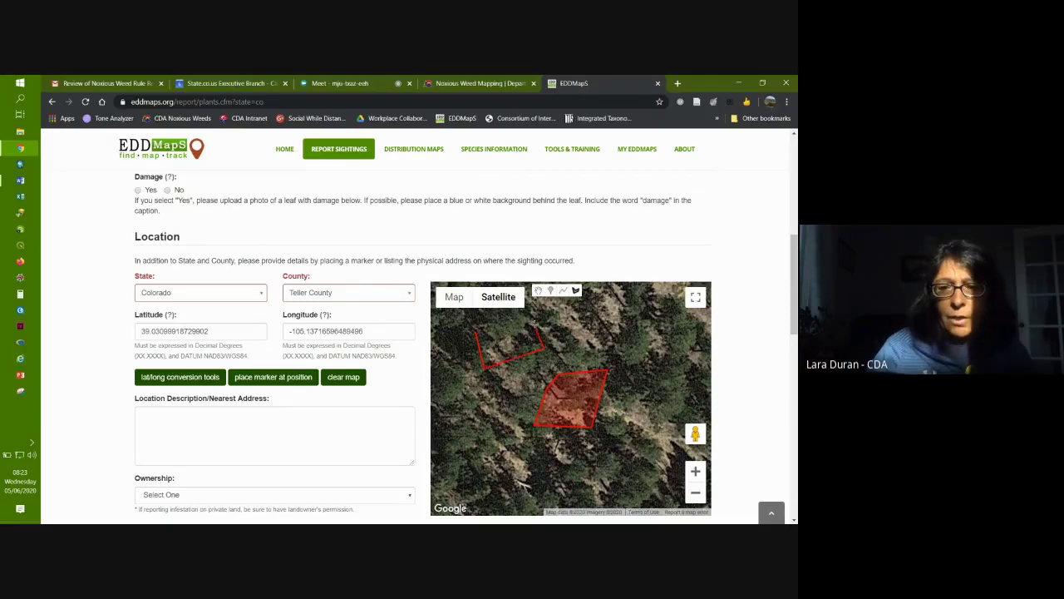
{"action": "left_click", "coordinate": [536, 325]}
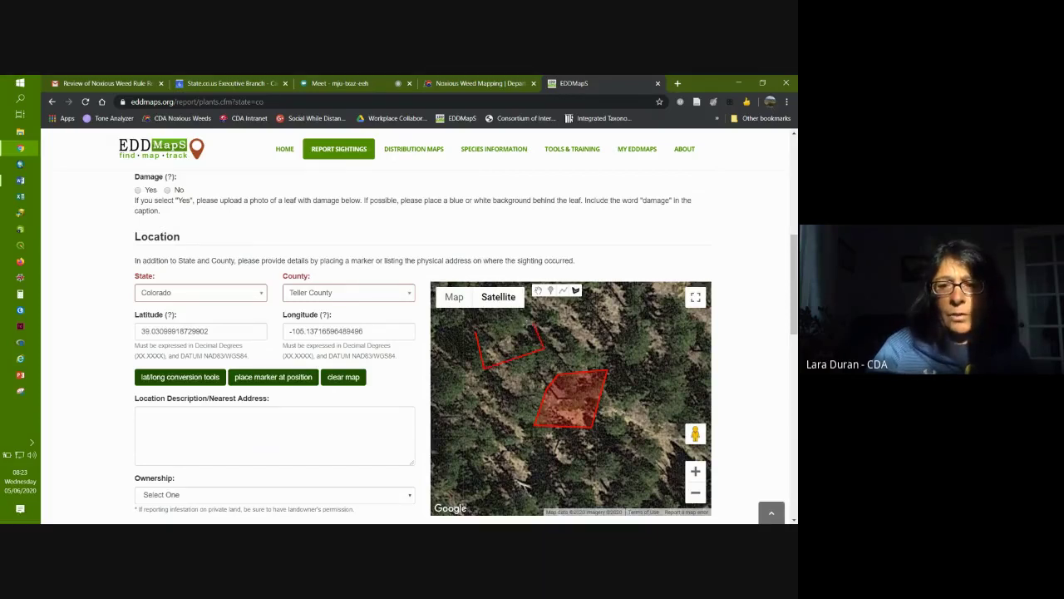
{"action": "left_click", "coordinate": [483, 329]}
Step: Outline a third red polygon to the left, updating longitude to -106.13730761905856
{"action": "left_click", "coordinate": [455, 376]}
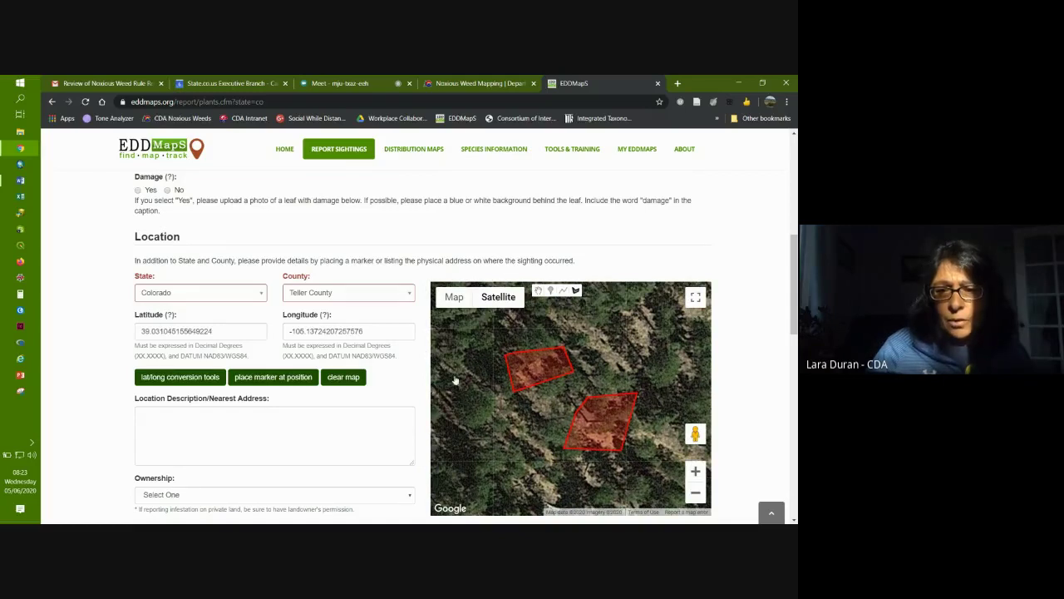
{"action": "left_click", "coordinate": [471, 440]}
{"action": "left_click", "coordinate": [520, 447]}
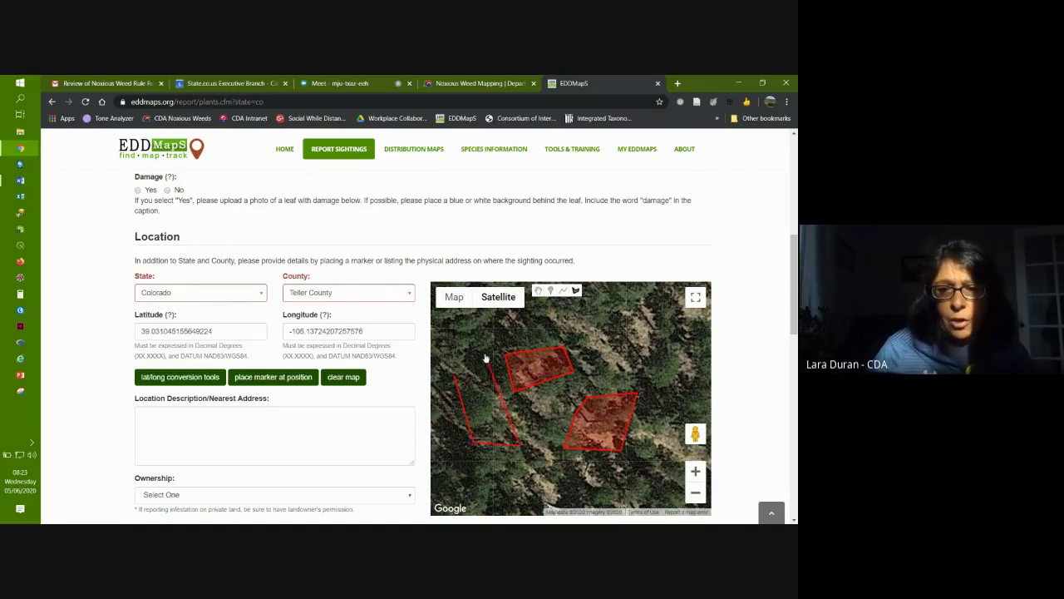
{"action": "left_click", "coordinate": [483, 354]}
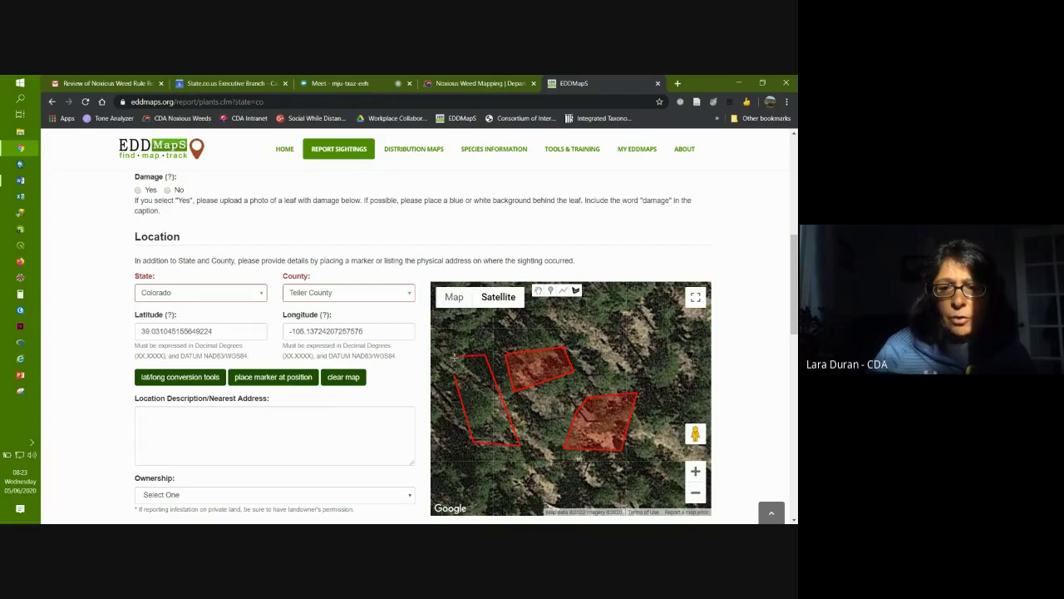
{"action": "left_click", "coordinate": [454, 361]}
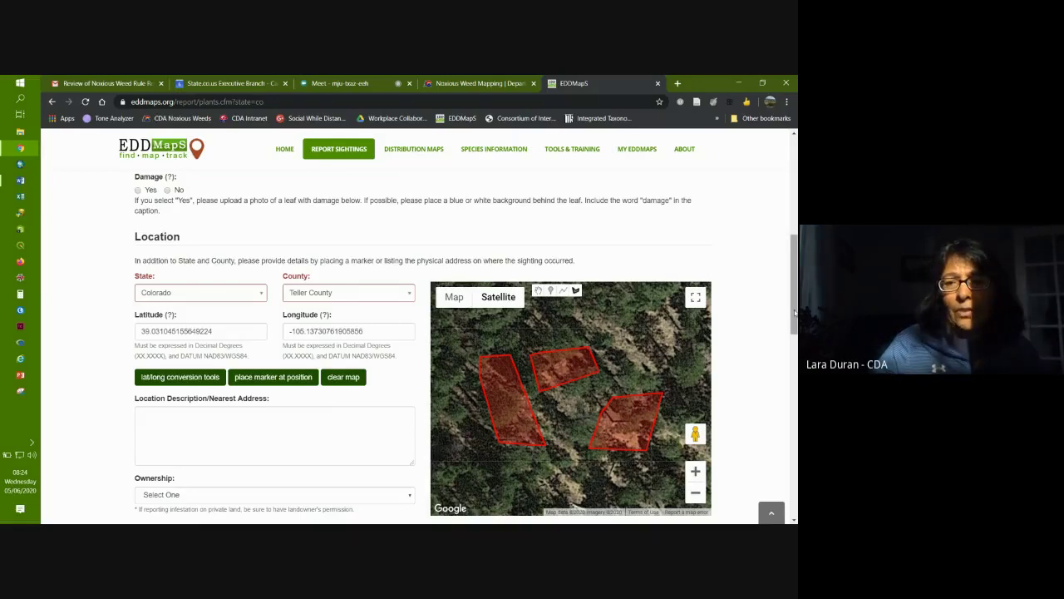
{"action": "left_click_drag", "start_coordinate": [794, 306], "coordinate": [793, 262]}
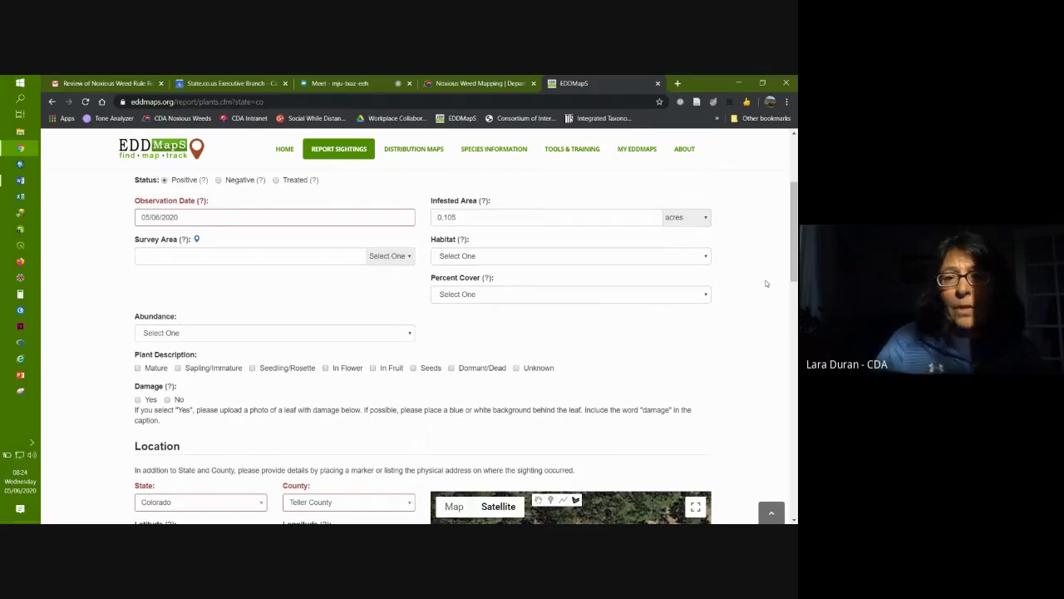
{"action": "left_click_drag", "start_coordinate": [794, 225], "coordinate": [794, 278]}
{"action": "scroll", "coordinate": [310, 285], "scroll_direction": "up", "scroll_amount": 3}
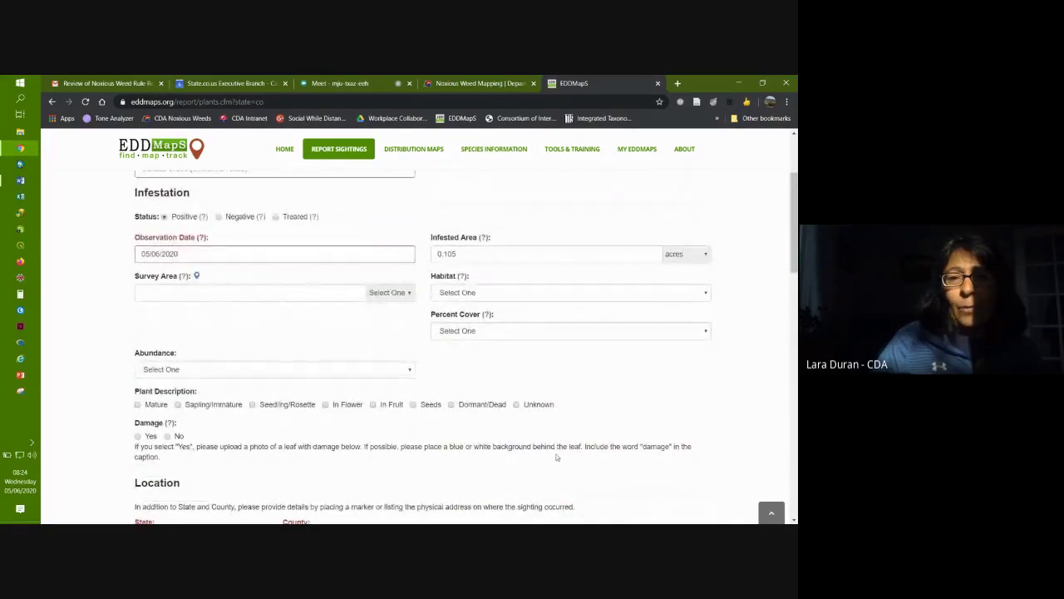
{"action": "scroll", "coordinate": [792, 236], "scroll_direction": "down", "scroll_amount": 4}
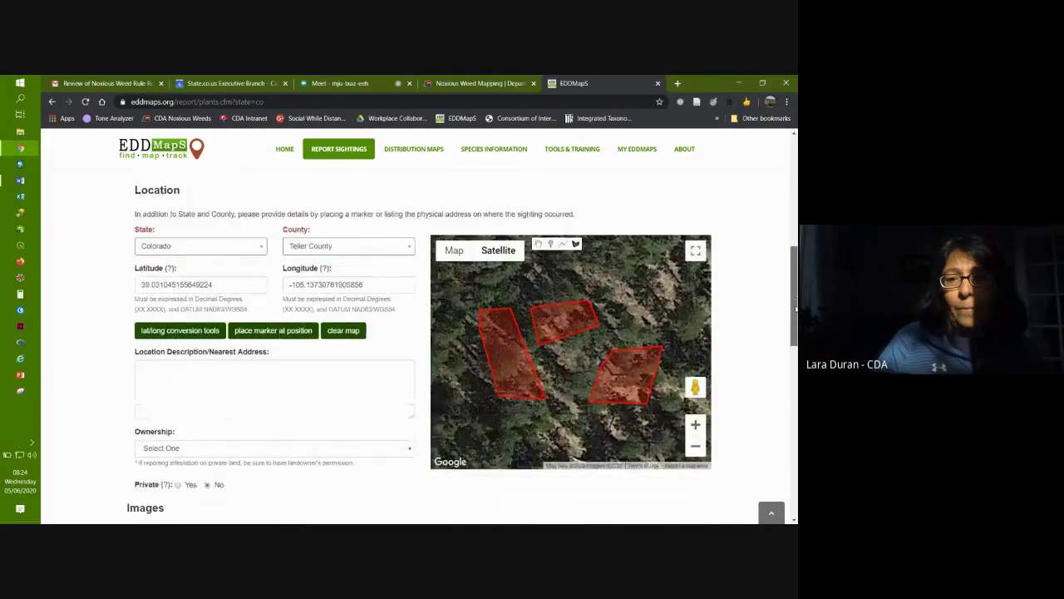
{"action": "scroll", "coordinate": [523, 316], "scroll_direction": "up", "scroll_amount": 5}
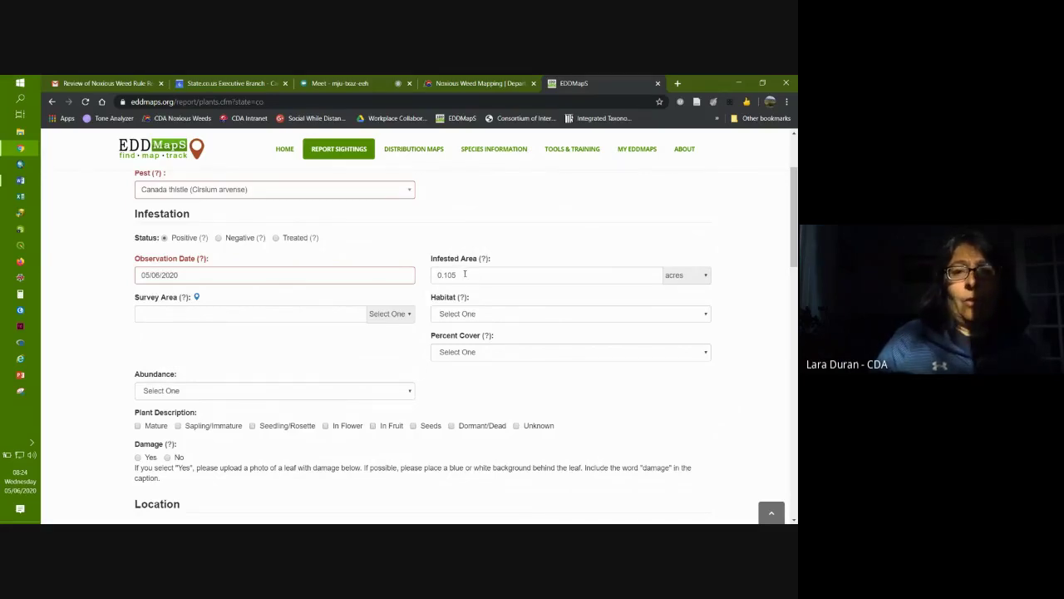
Step: Copy the 0.105 Infested Area value and paste it into Survey Area
{"action": "left_click_drag", "start_coordinate": [465, 274], "coordinate": [432, 276]}
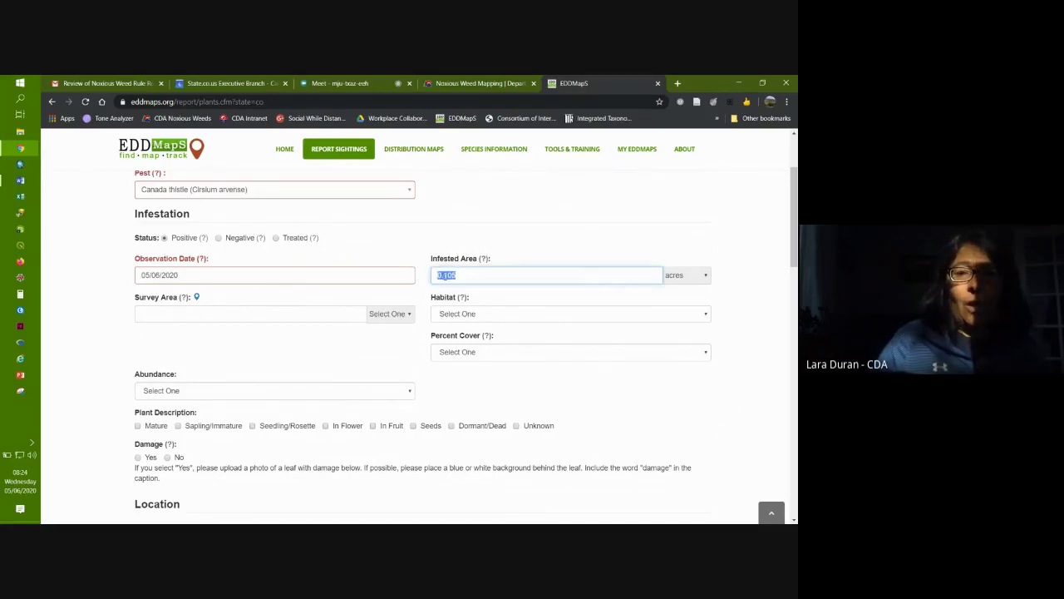
{"action": "right_click", "coordinate": [441, 275]}
{"action": "left_click", "coordinate": [466, 317]}
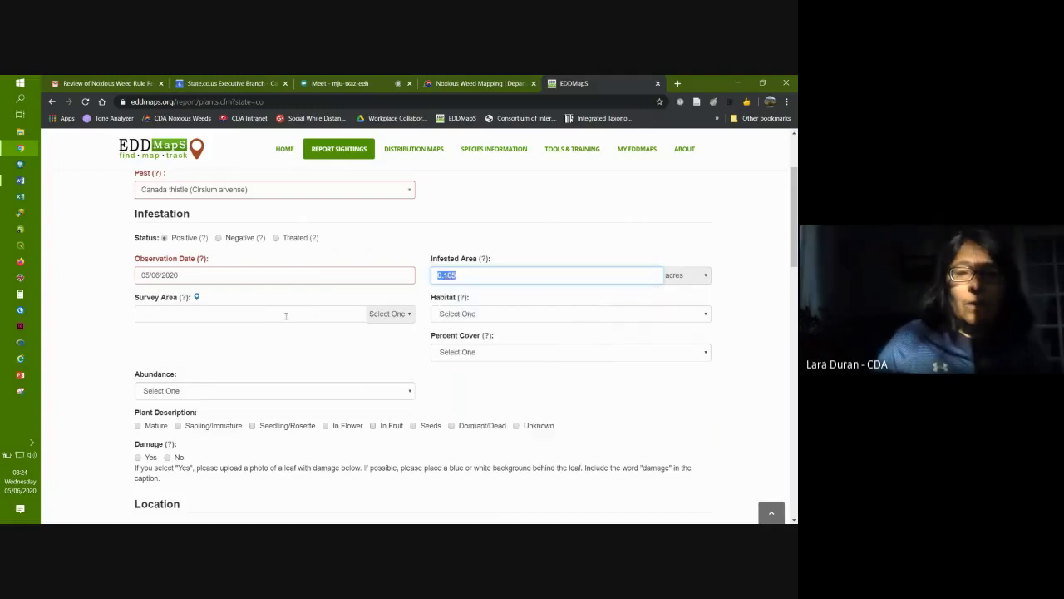
{"action": "left_click", "coordinate": [179, 313]}
{"action": "right_click", "coordinate": [180, 315]}
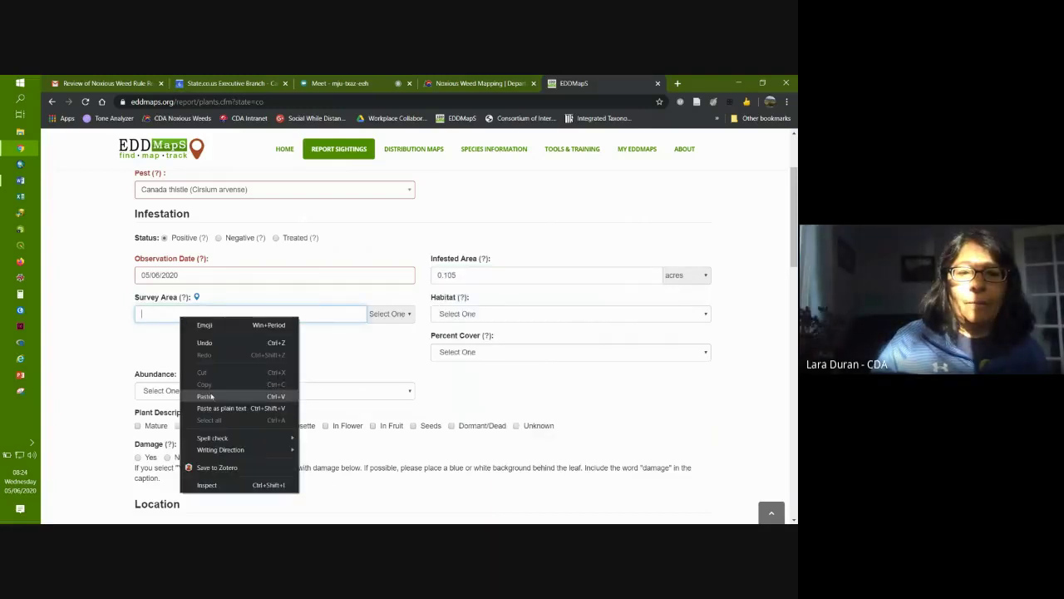
{"action": "left_click", "coordinate": [211, 397]}
Step: Change the Infested Area value to 0.001 acres
{"action": "left_click_drag", "start_coordinate": [459, 274], "coordinate": [445, 274]}
{"action": "type", "text": "0"}
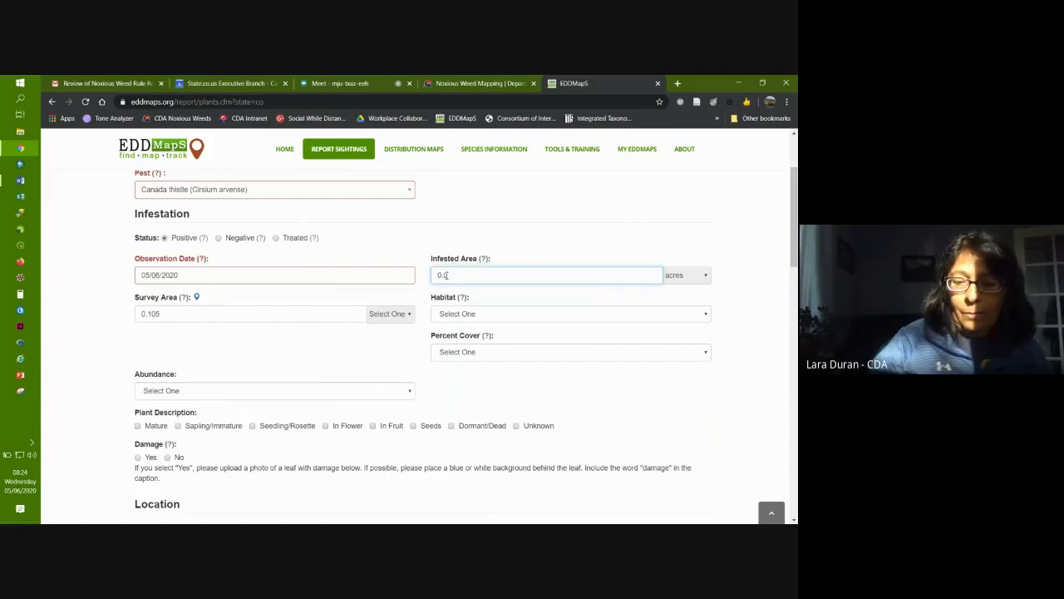
{"action": "type", "text": "01"}
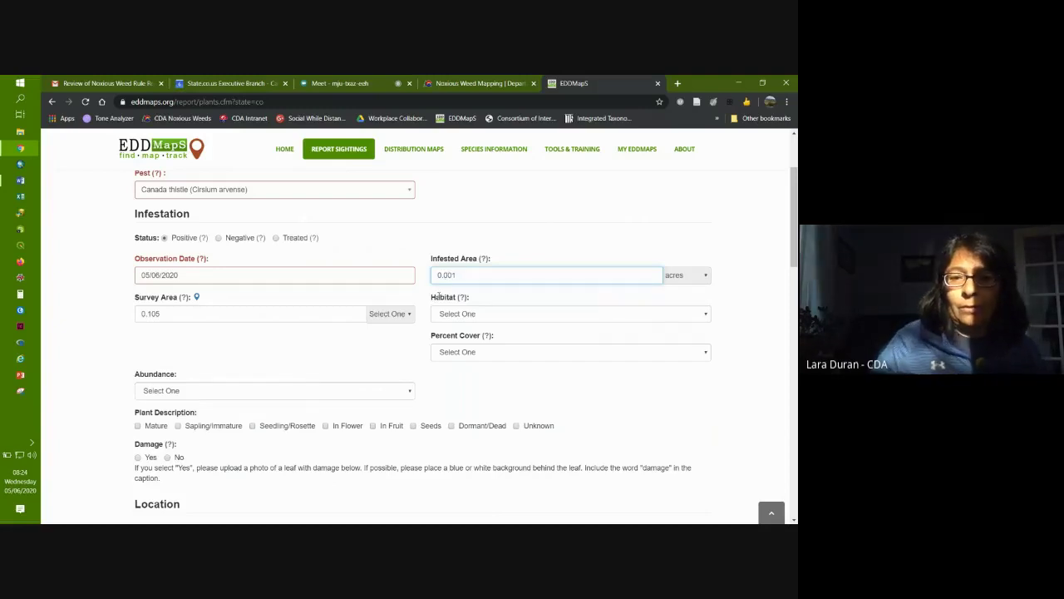
{"action": "left_click", "coordinate": [568, 392]}
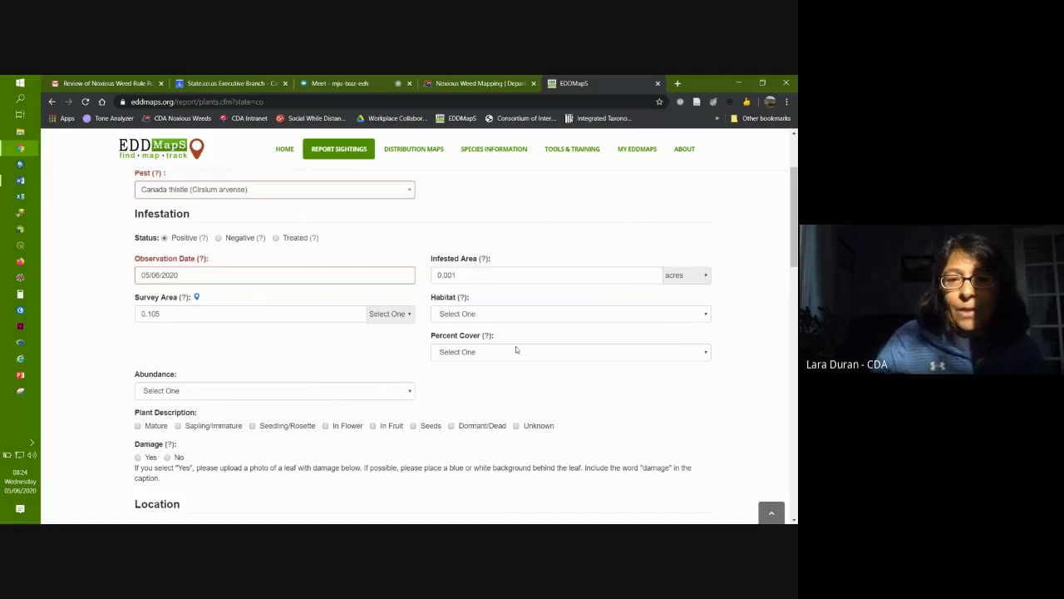
Step: Outline a four-corner surveyed area in the Area Surveyed map, giving Survey Area 0.539 acres
{"action": "left_click", "coordinate": [197, 297]}
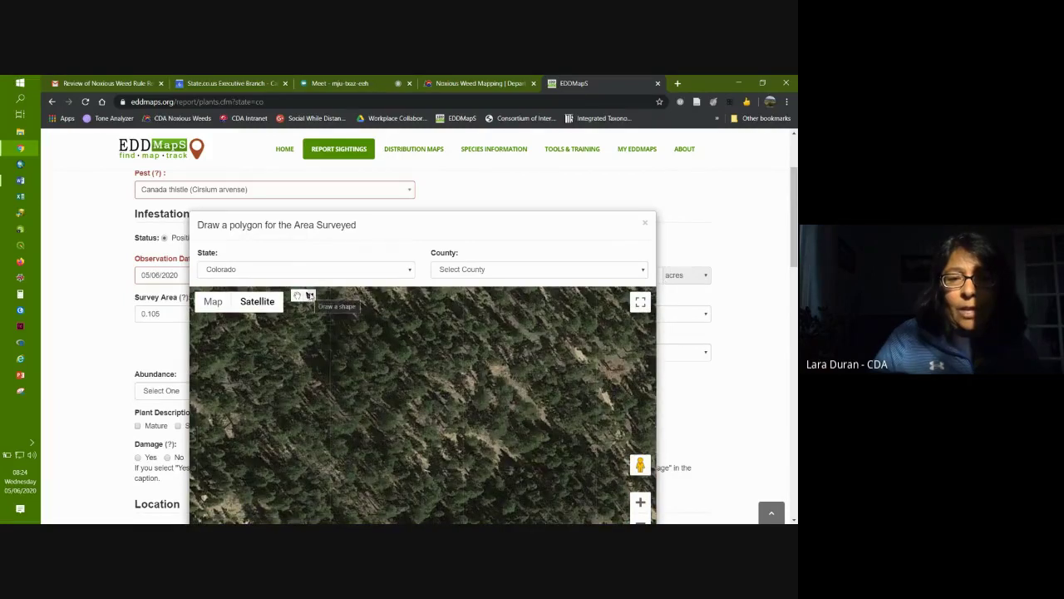
{"action": "left_click", "coordinate": [330, 368]}
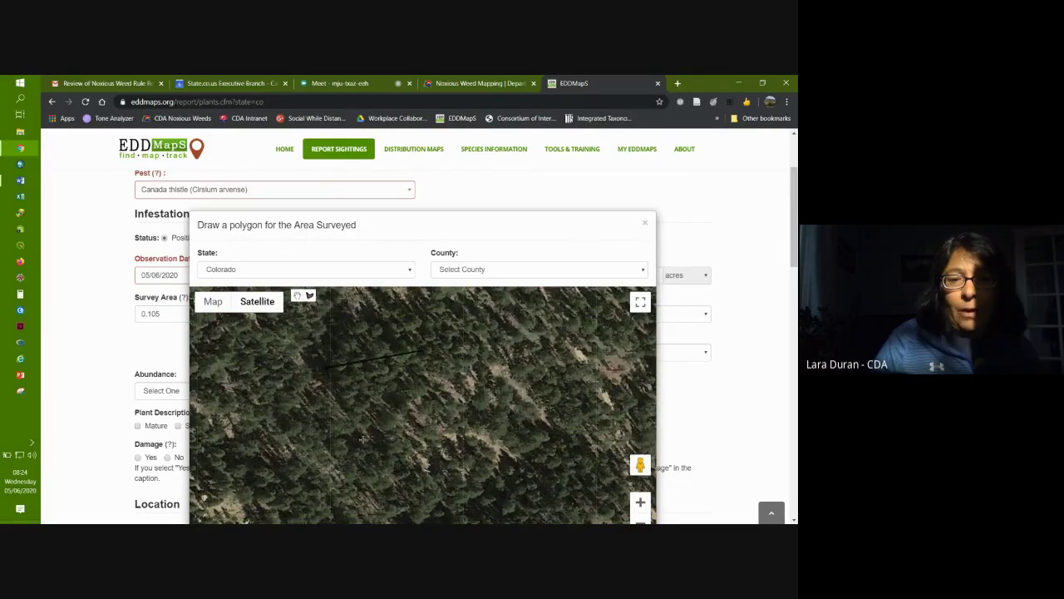
{"action": "left_click", "coordinate": [420, 351]}
{"action": "left_click", "coordinate": [361, 437]}
{"action": "left_click", "coordinate": [474, 464]}
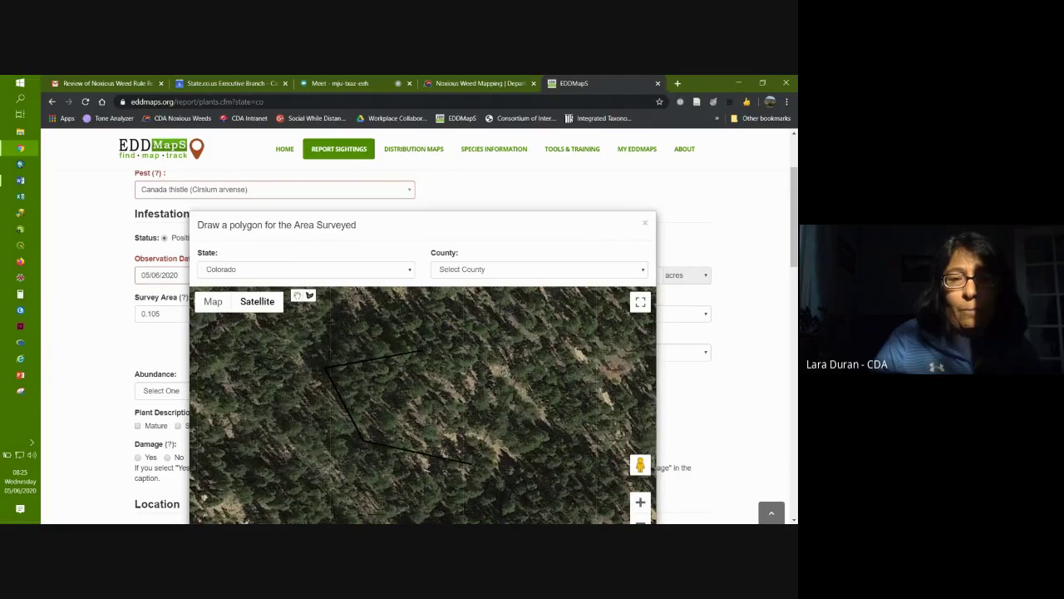
{"action": "left_click", "coordinate": [449, 347]}
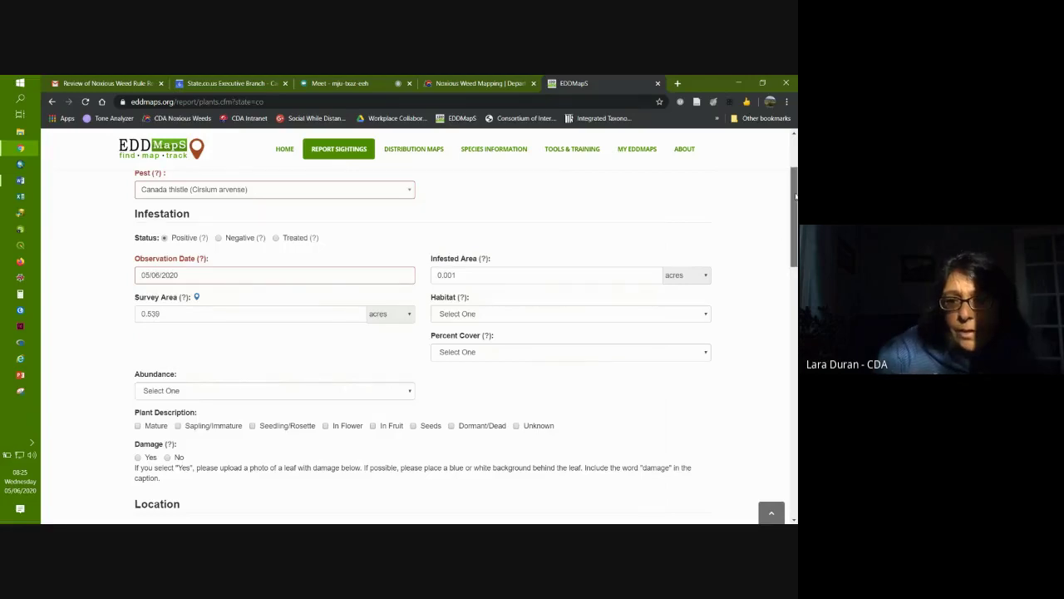
{"action": "scroll", "coordinate": [167, 299], "scroll_direction": "down", "scroll_amount": 8}
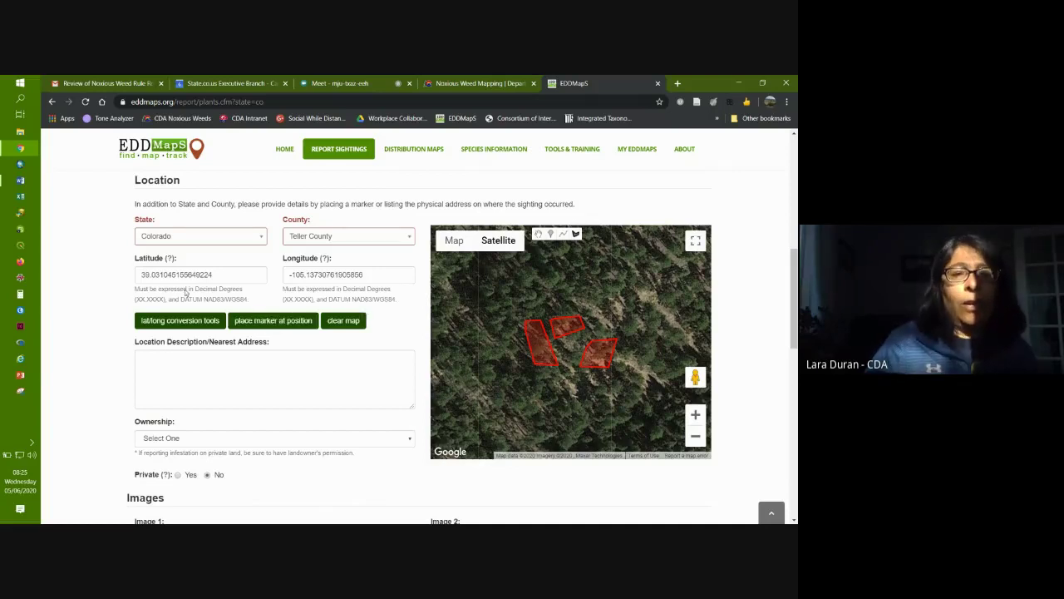
Step: Clear the existing polygons and draw a new six-point infestation polygon, updating latitude and longitude
{"action": "left_click", "coordinate": [352, 325]}
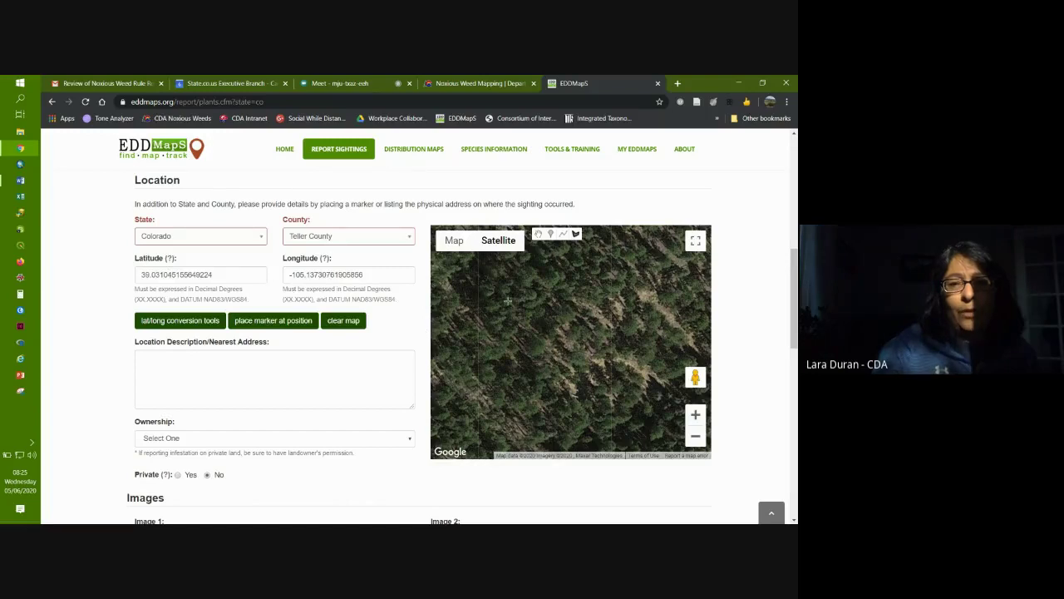
{"action": "left_click", "coordinate": [576, 234]}
{"action": "left_click", "coordinate": [517, 292]}
{"action": "left_click", "coordinate": [484, 336]}
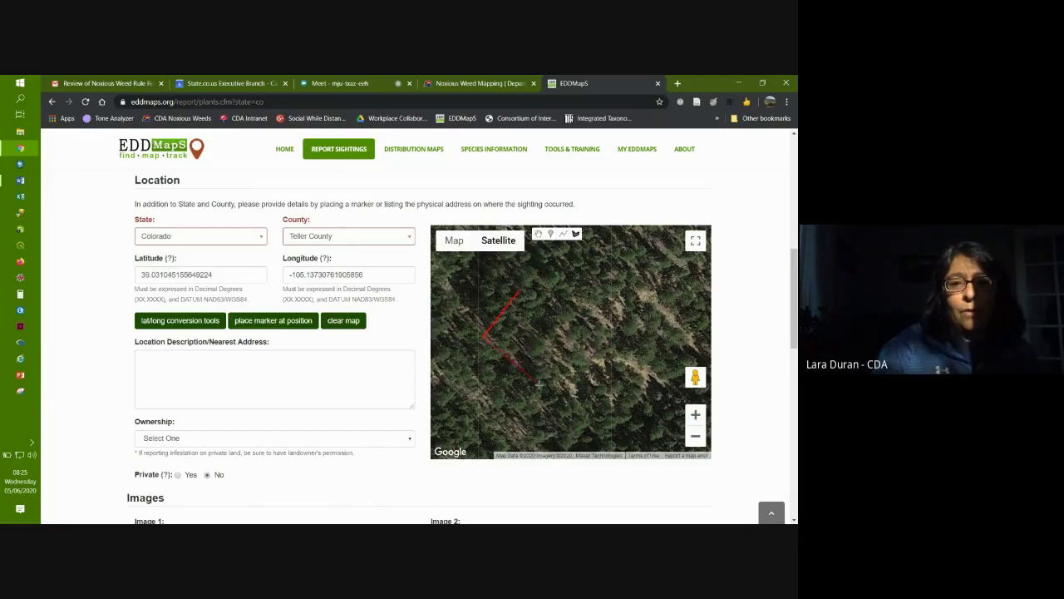
{"action": "left_click", "coordinate": [538, 384]}
{"action": "left_click", "coordinate": [615, 384]}
{"action": "left_click", "coordinate": [677, 303]}
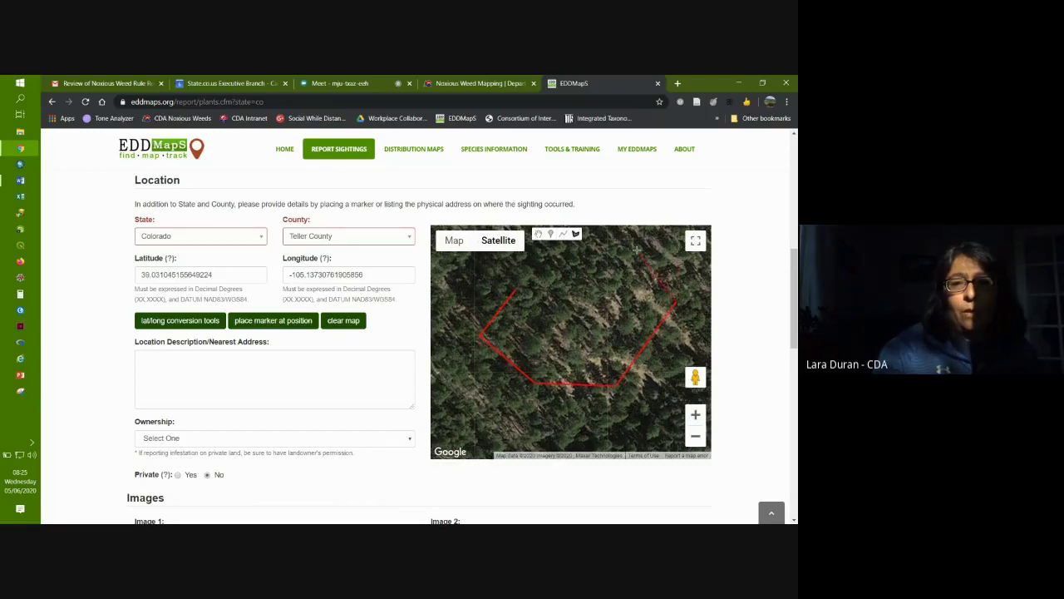
{"action": "double_click", "coordinate": [636, 249]}
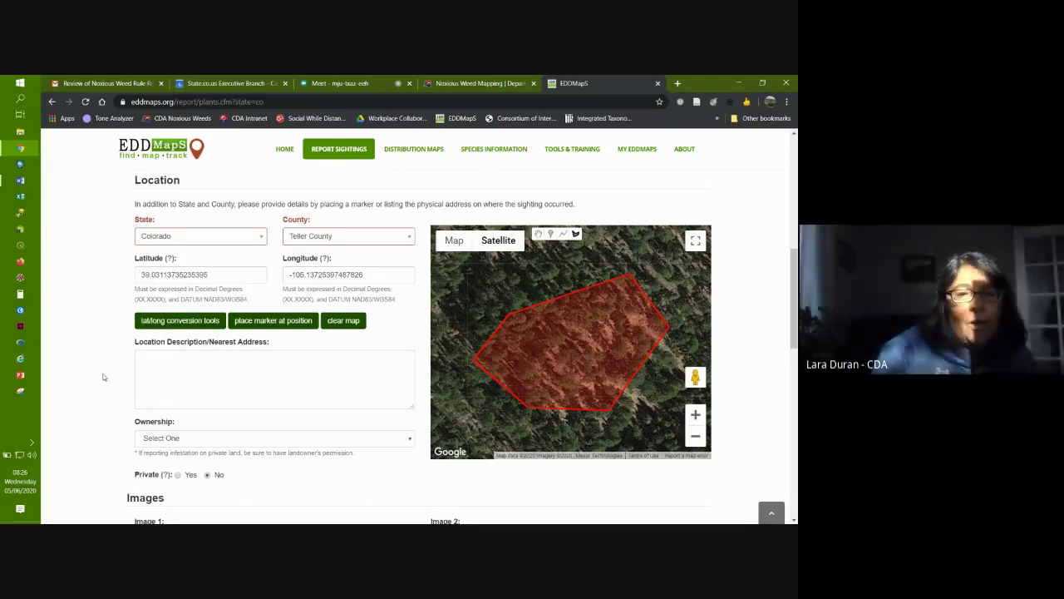
{"action": "scroll", "coordinate": [103, 377], "scroll_direction": "down", "scroll_amount": 2}
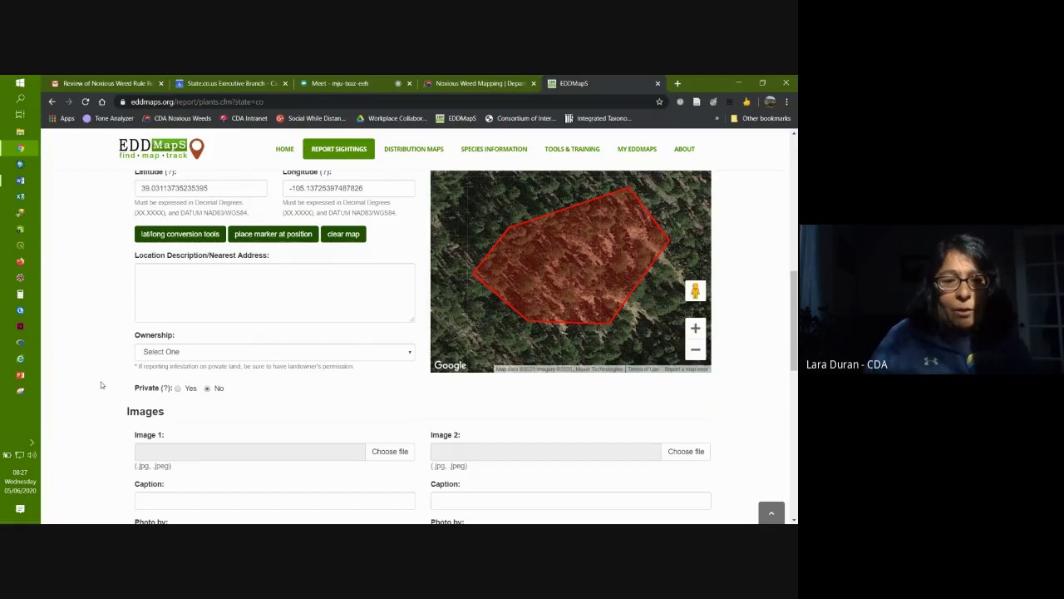
{"action": "left_click", "coordinate": [187, 350]}
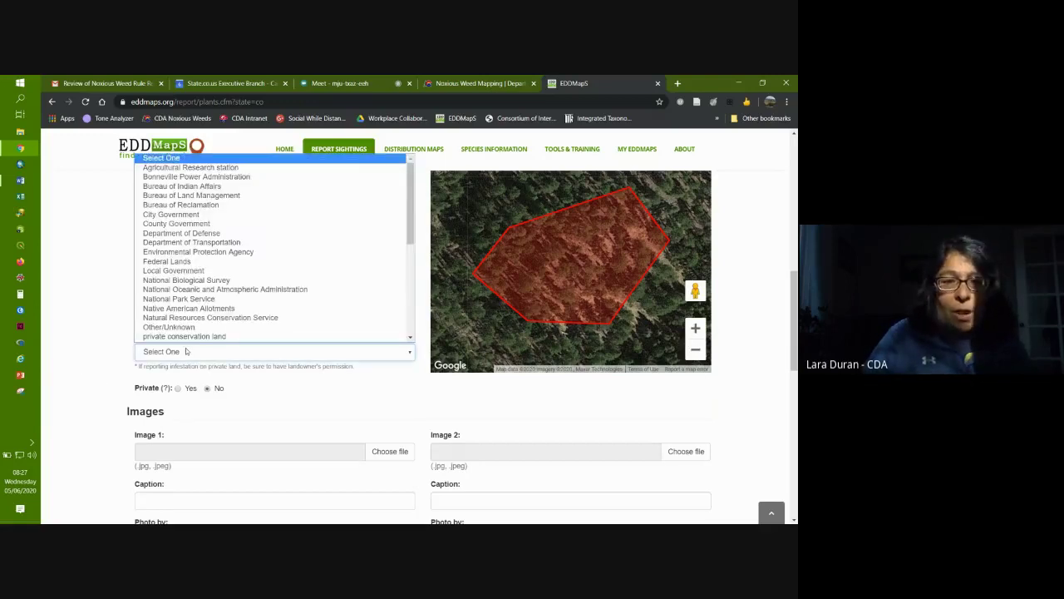
{"action": "left_click", "coordinate": [74, 296]}
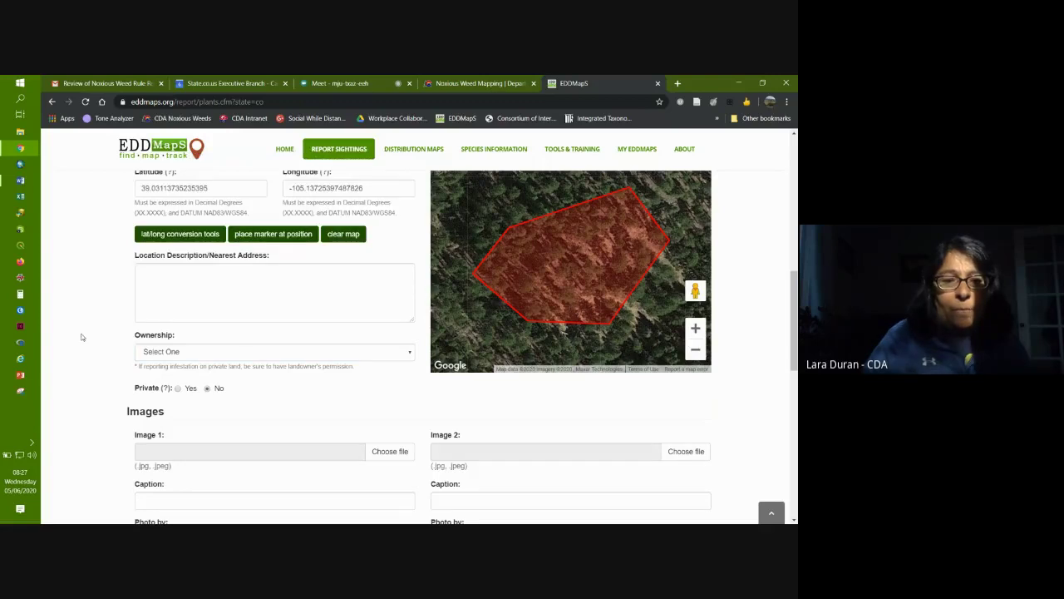
{"action": "scroll", "coordinate": [81, 337], "scroll_direction": "down", "scroll_amount": 2}
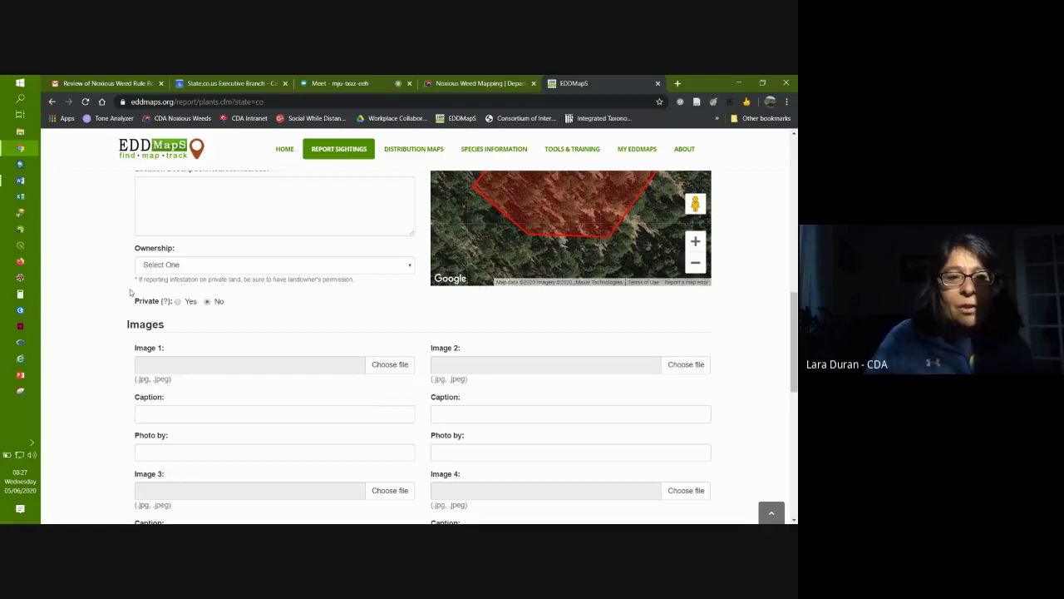
{"action": "scroll", "coordinate": [104, 271], "scroll_direction": "up", "scroll_amount": 3}
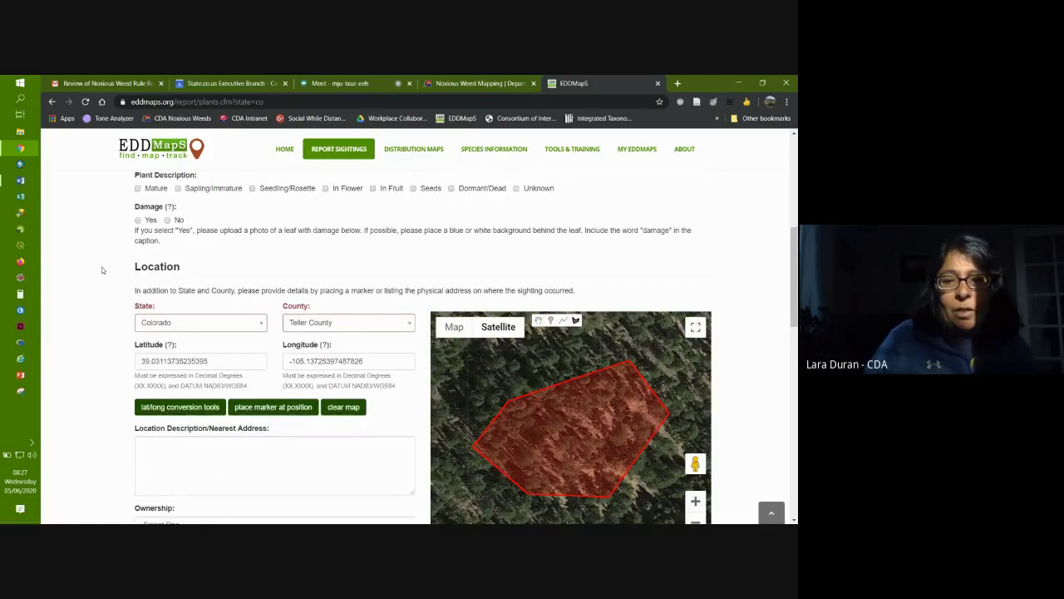
{"action": "scroll", "coordinate": [103, 269], "scroll_direction": "down", "scroll_amount": 1}
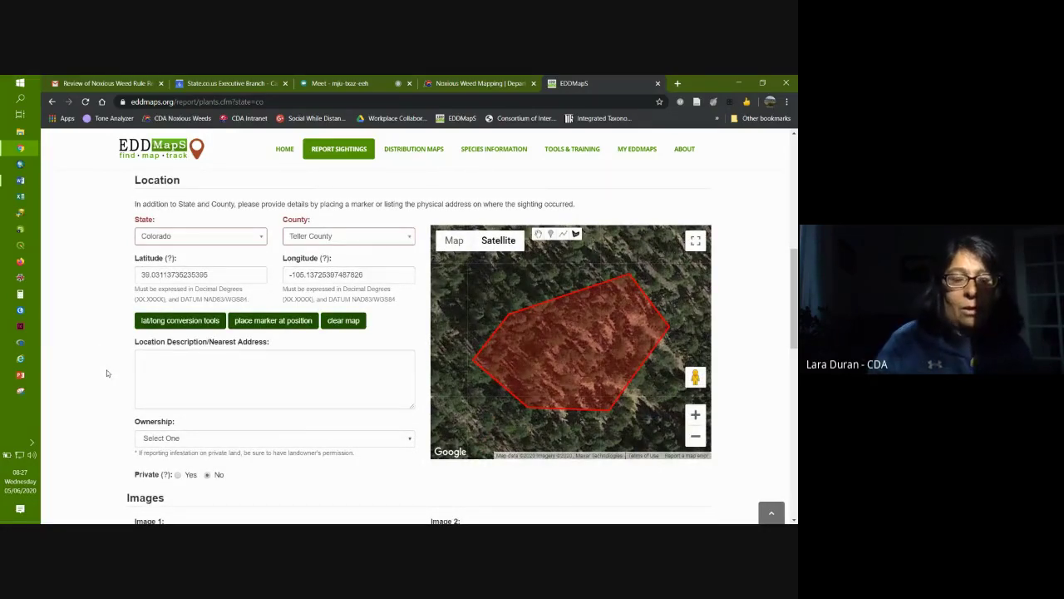
{"action": "scroll", "coordinate": [98, 390], "scroll_direction": "down", "scroll_amount": 1}
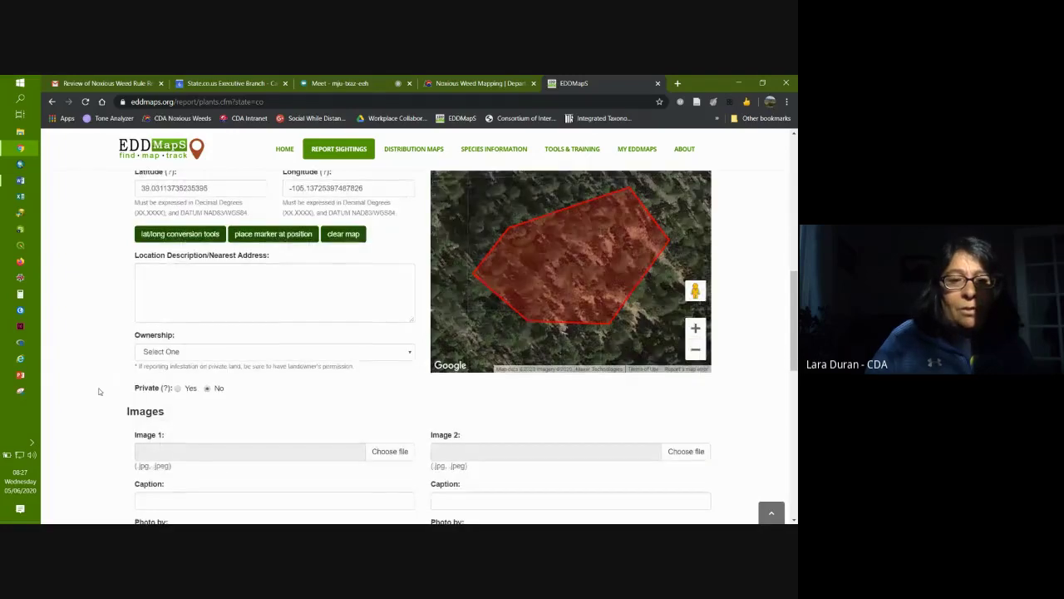
{"action": "scroll", "coordinate": [98, 391], "scroll_direction": "down", "scroll_amount": 1}
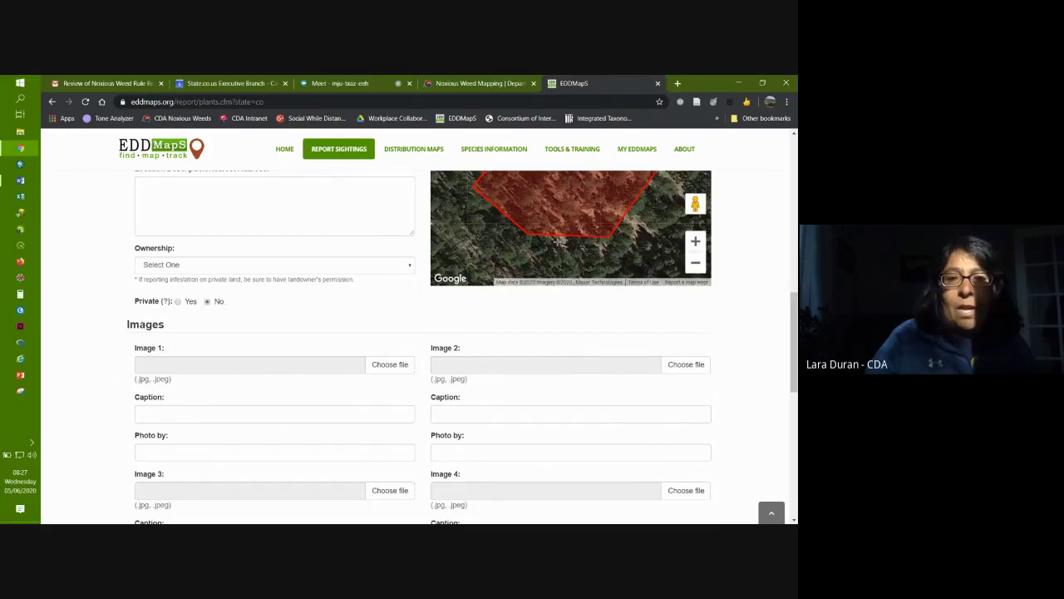
{"action": "scroll", "coordinate": [101, 324], "scroll_direction": "up", "scroll_amount": 2}
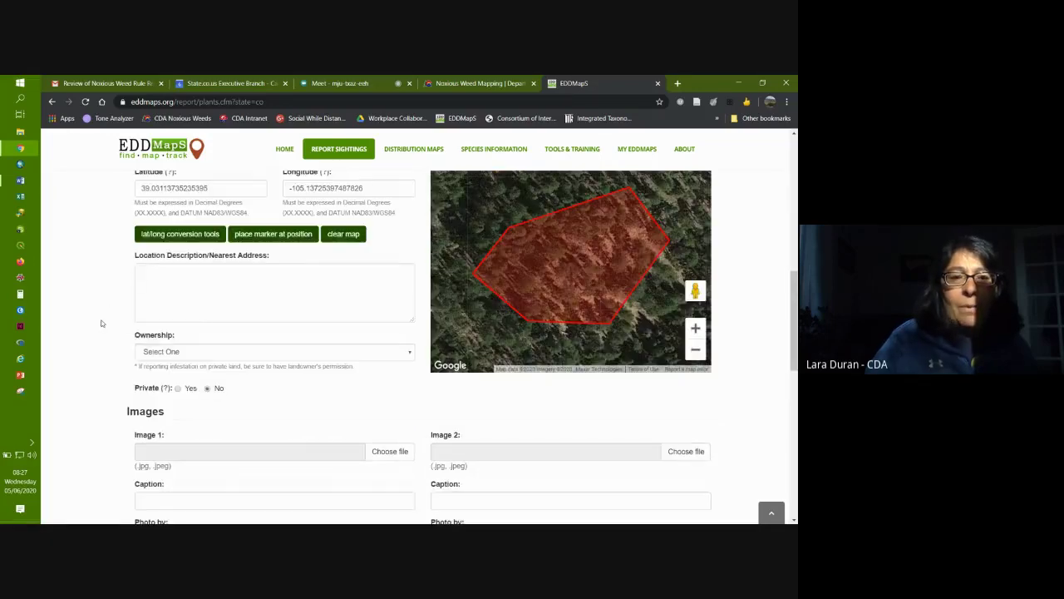
{"action": "scroll", "coordinate": [100, 323], "scroll_direction": "up", "scroll_amount": 4}
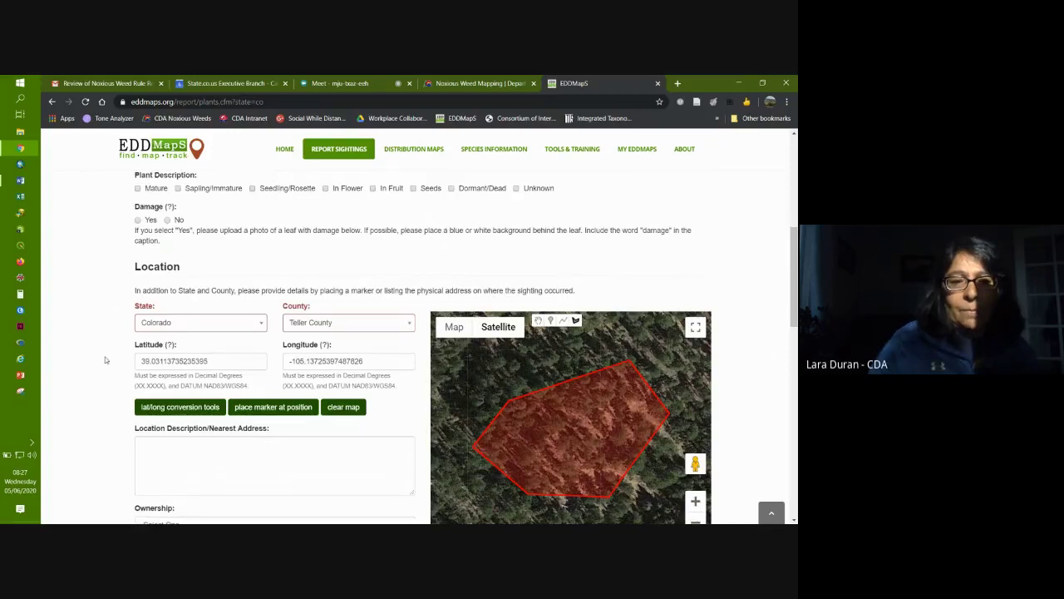
Step: Return from the Meet tab to the Canada thistle report's top, showing Infested Area 0.834 acres
{"action": "scroll", "coordinate": [105, 360], "scroll_direction": "down", "scroll_amount": 2}
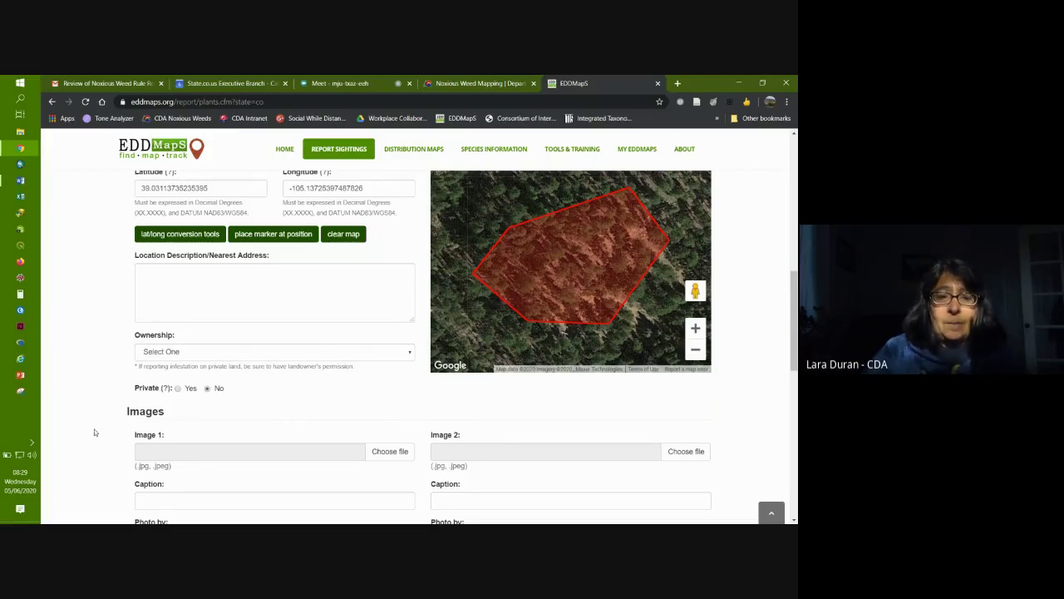
{"action": "scroll", "coordinate": [95, 431], "scroll_direction": "down", "scroll_amount": 3}
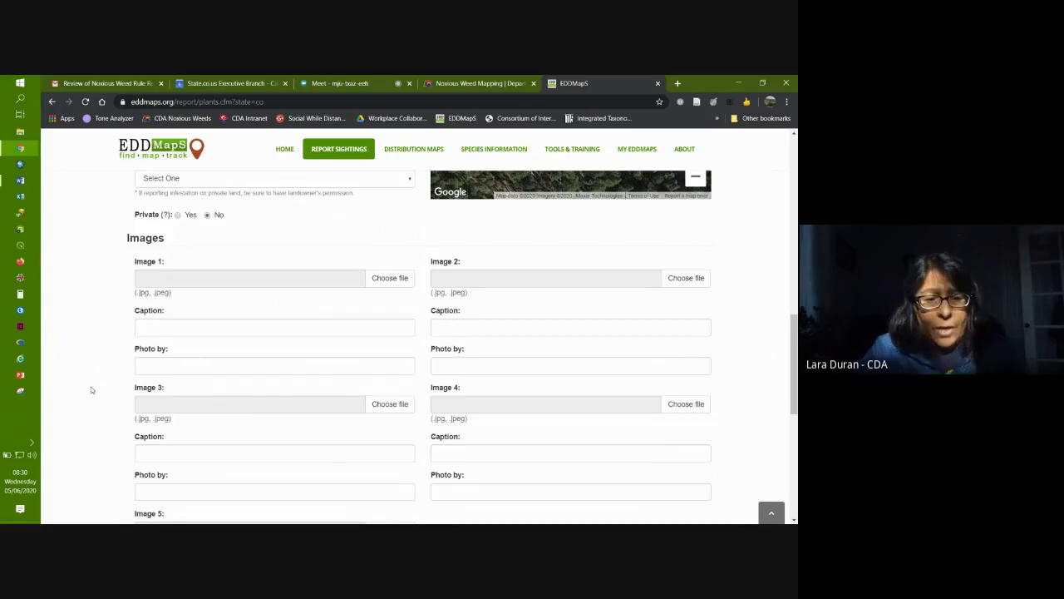
{"action": "scroll", "coordinate": [92, 390], "scroll_direction": "down", "scroll_amount": 3}
{"action": "scroll", "coordinate": [92, 390], "scroll_direction": "down", "scroll_amount": 3}
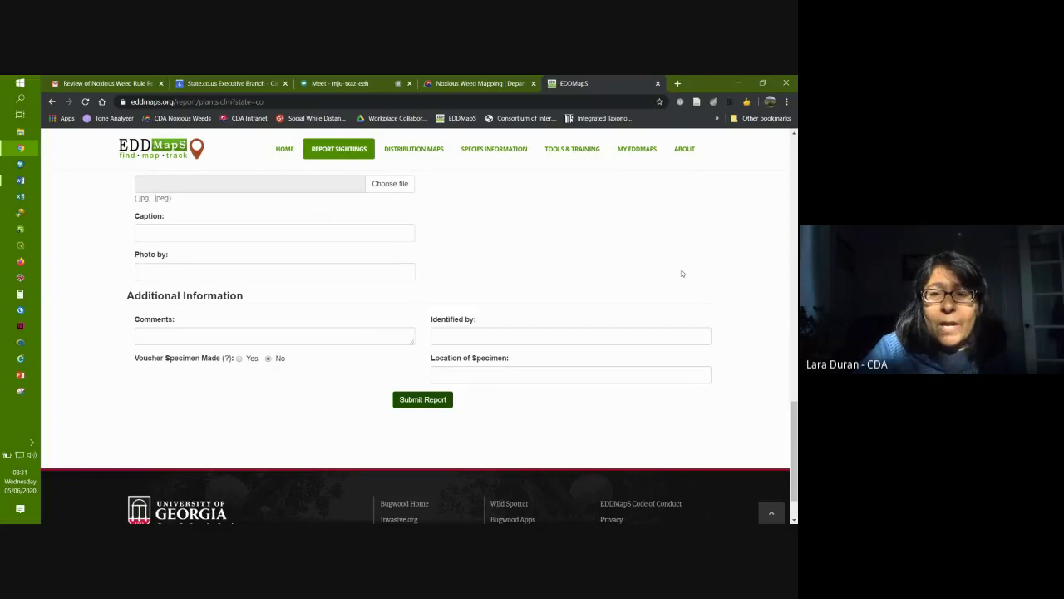
{"action": "scroll", "coordinate": [681, 272], "scroll_direction": "up", "scroll_amount": 5}
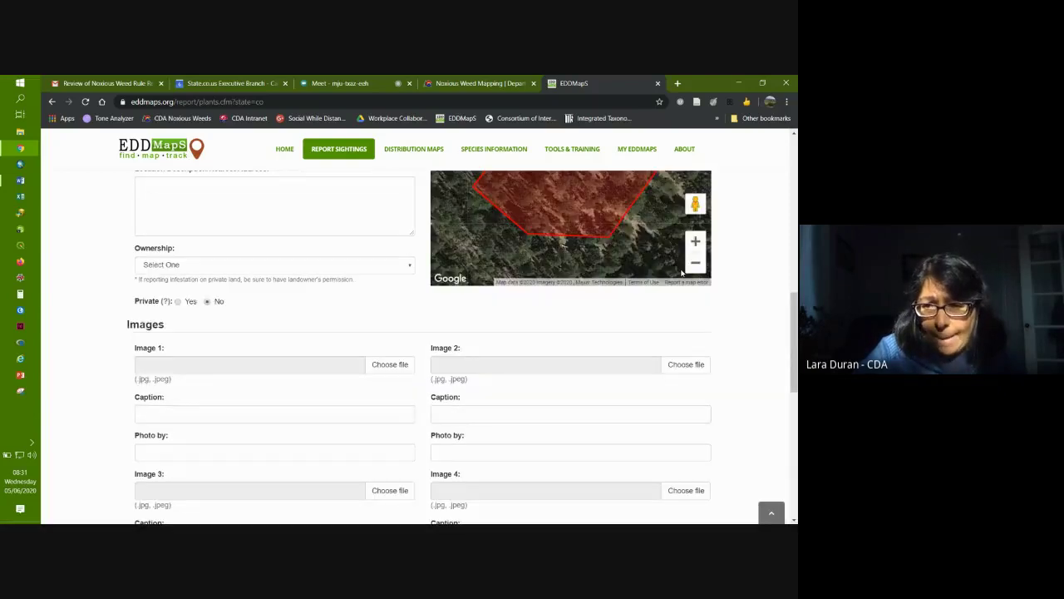
{"action": "left_click", "coordinate": [341, 83]}
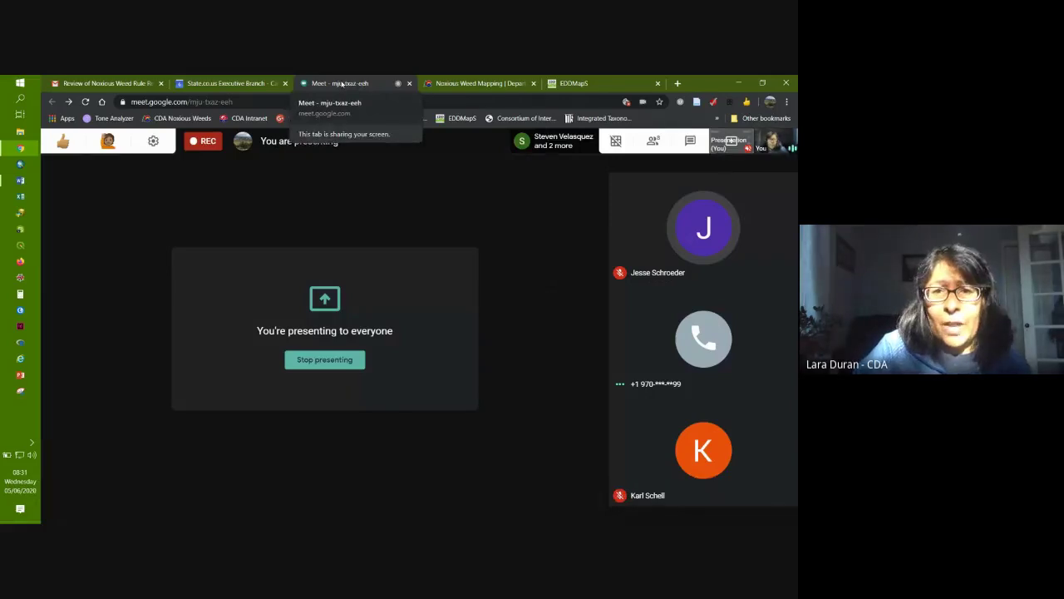
{"action": "left_click", "coordinate": [568, 84]}
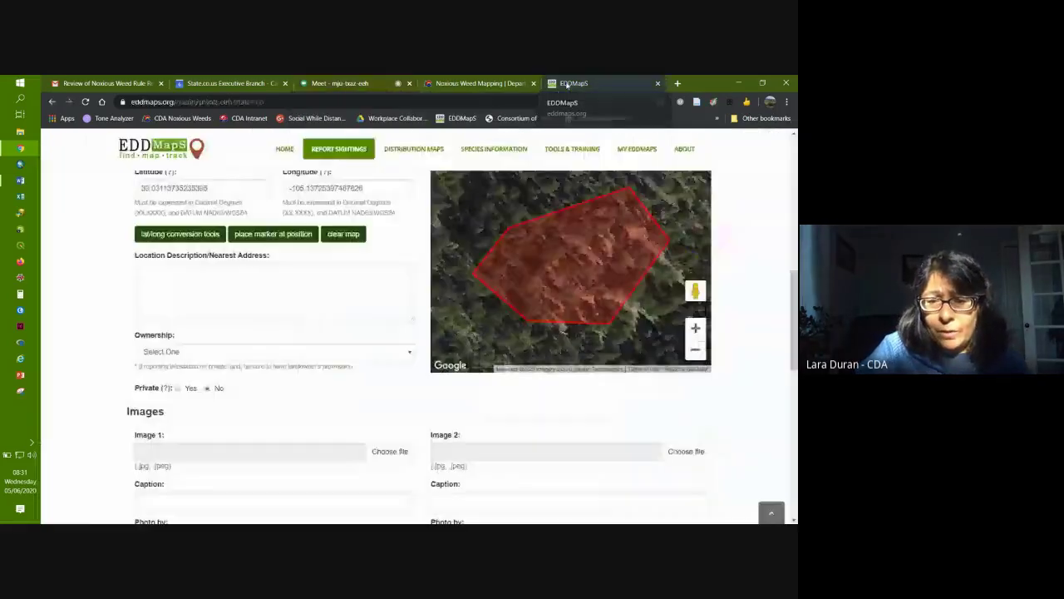
{"action": "scroll", "coordinate": [786, 410], "scroll_direction": "up", "scroll_amount": 3}
{"action": "scroll", "coordinate": [783, 409], "scroll_direction": "up", "scroll_amount": 5}
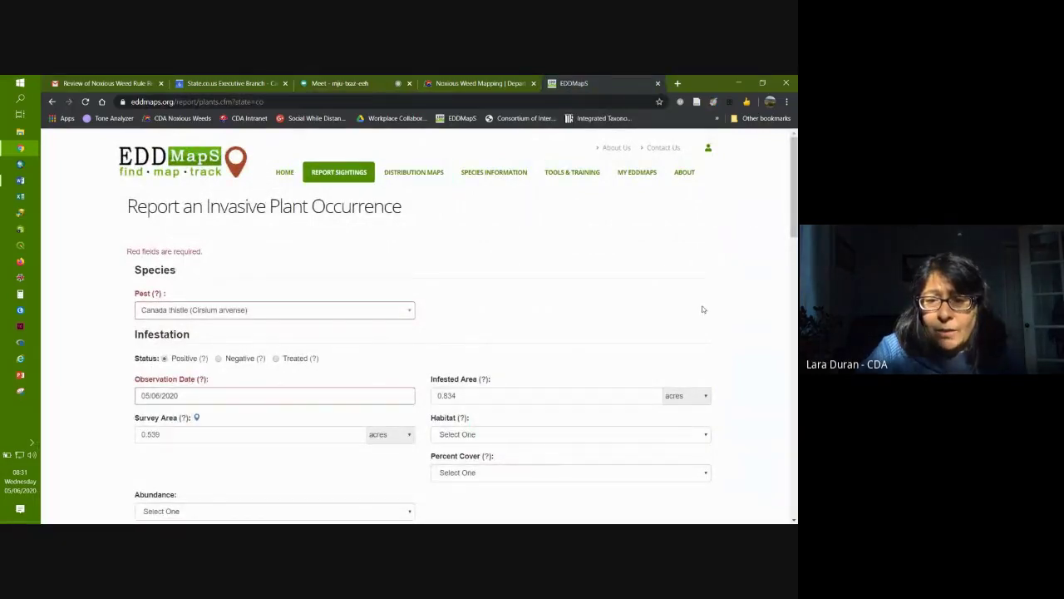
Step: Open Distribution Maps, scroll the species table and open black henbane's map
{"action": "left_click", "coordinate": [416, 175]}
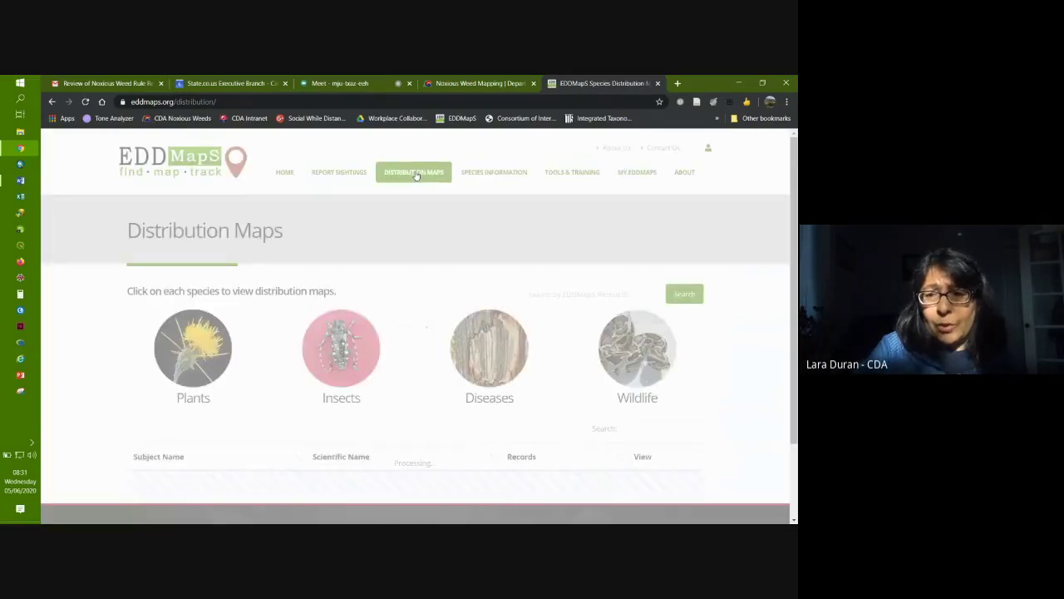
{"action": "scroll", "coordinate": [750, 302], "scroll_direction": "down", "scroll_amount": 3}
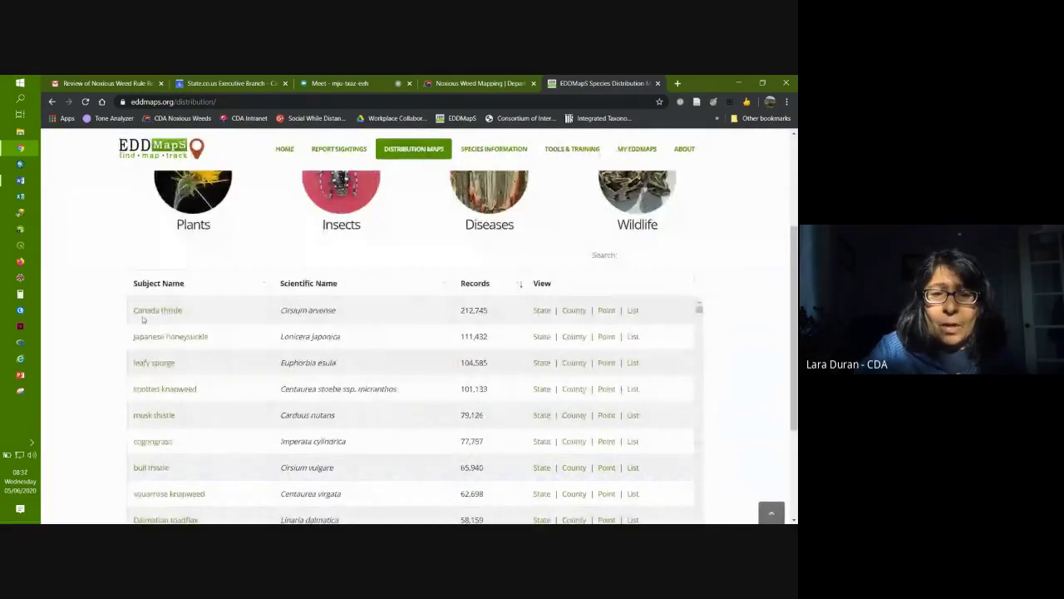
{"action": "scroll", "coordinate": [192, 429], "scroll_direction": "down", "scroll_amount": 5}
{"action": "scroll", "coordinate": [192, 429], "scroll_direction": "down", "scroll_amount": 15}
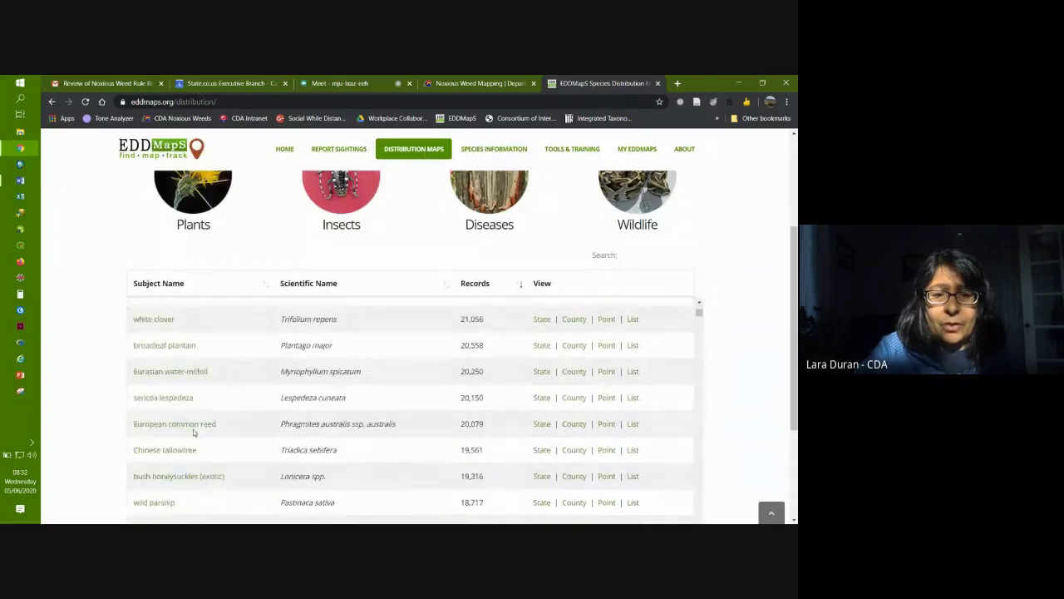
{"action": "scroll", "coordinate": [193, 428], "scroll_direction": "down", "scroll_amount": 4}
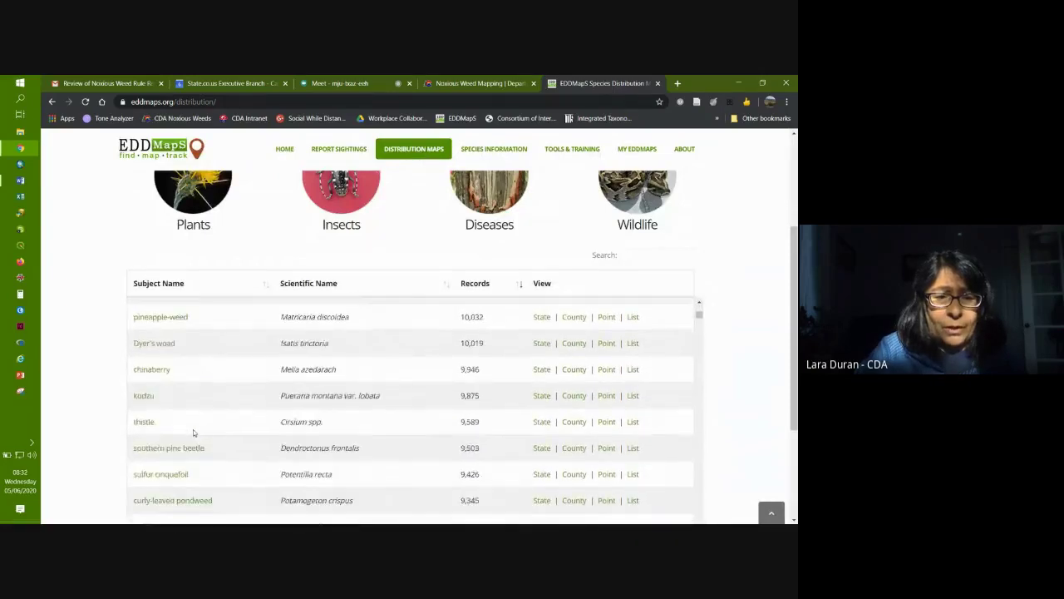
{"action": "scroll", "coordinate": [193, 431], "scroll_direction": "down", "scroll_amount": 1}
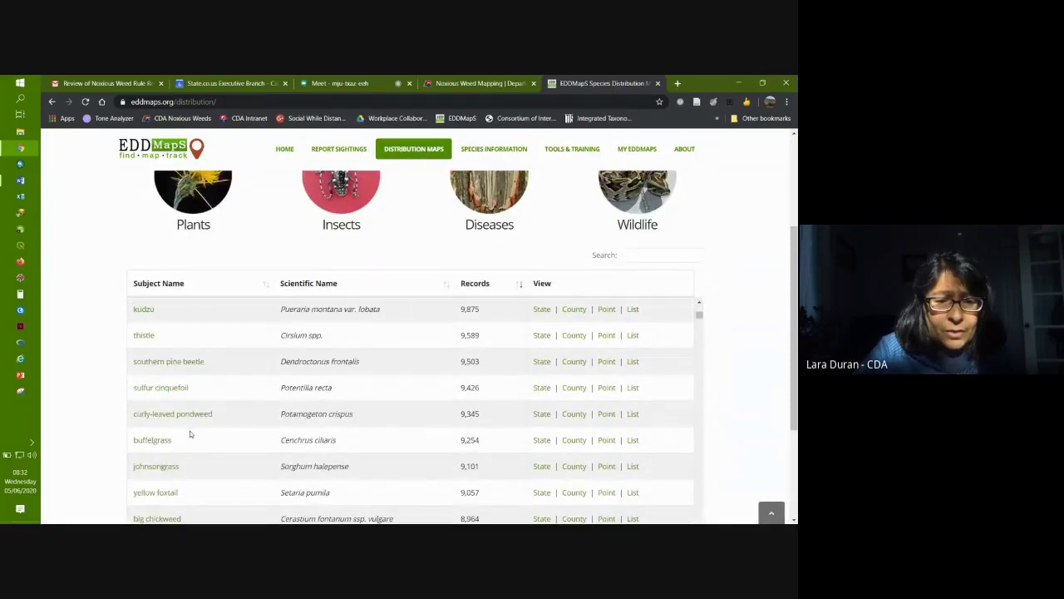
{"action": "scroll", "coordinate": [190, 434], "scroll_direction": "down", "scroll_amount": 5}
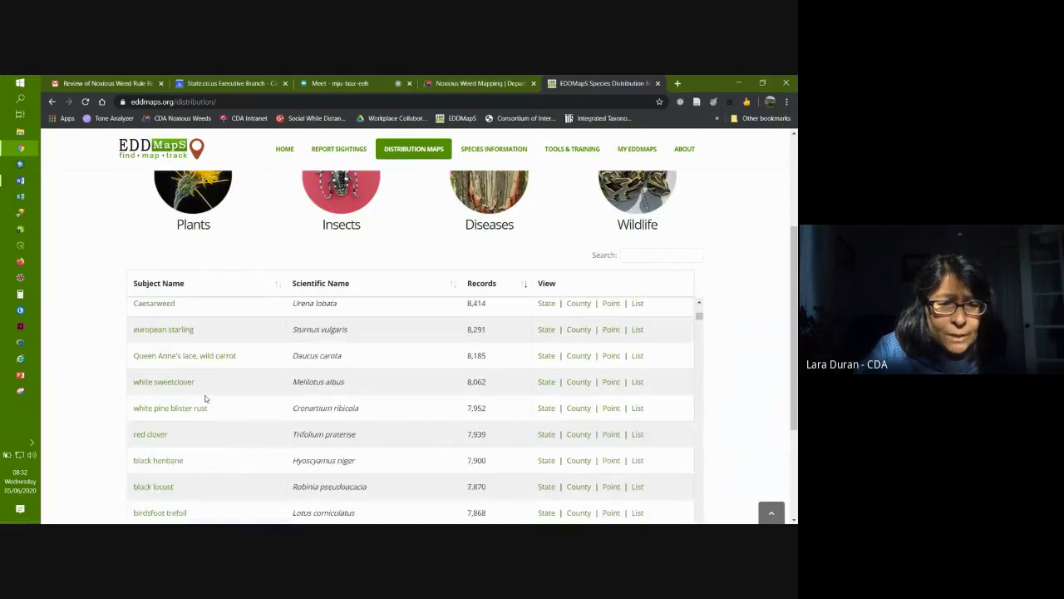
{"action": "scroll", "coordinate": [205, 399], "scroll_direction": "down", "scroll_amount": 1}
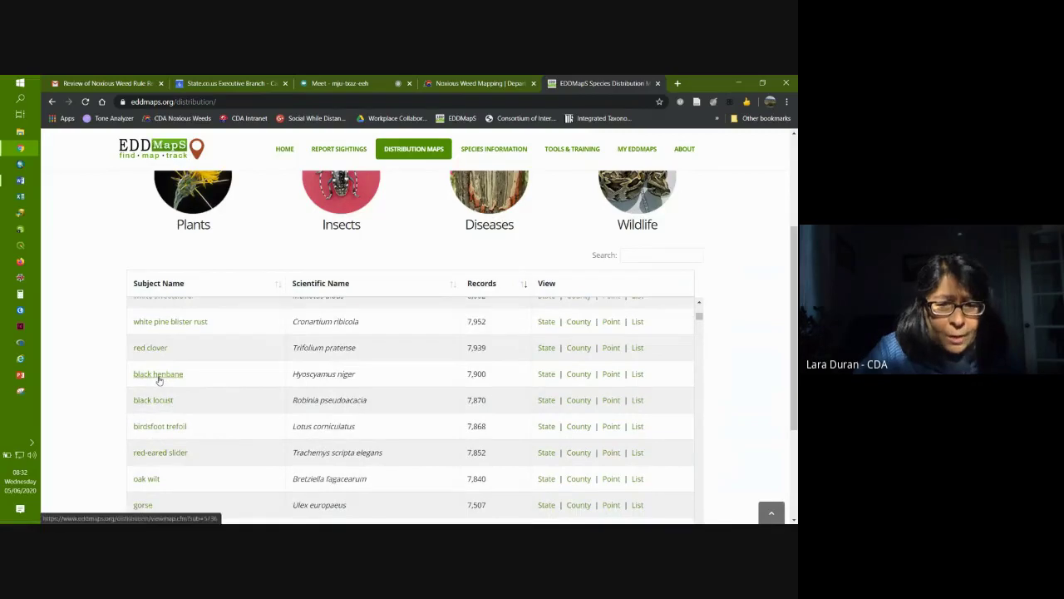
{"action": "left_click", "coordinate": [154, 375]}
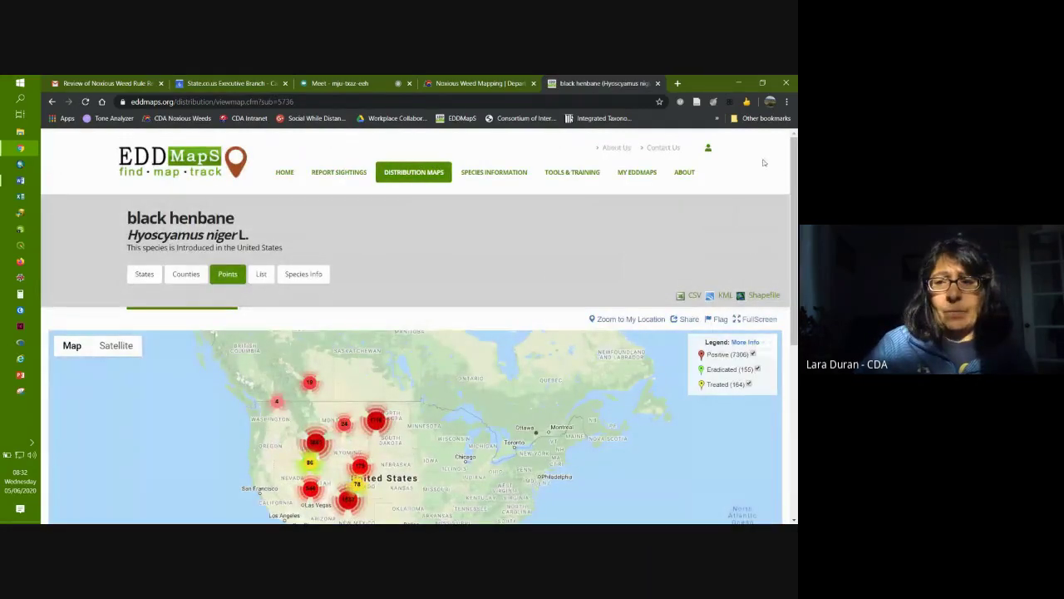
Step: Zoom the black henbane map in on Colorado and open the Cañon City marker's popup
{"action": "left_click_drag", "start_coordinate": [794, 154], "coordinate": [793, 171]}
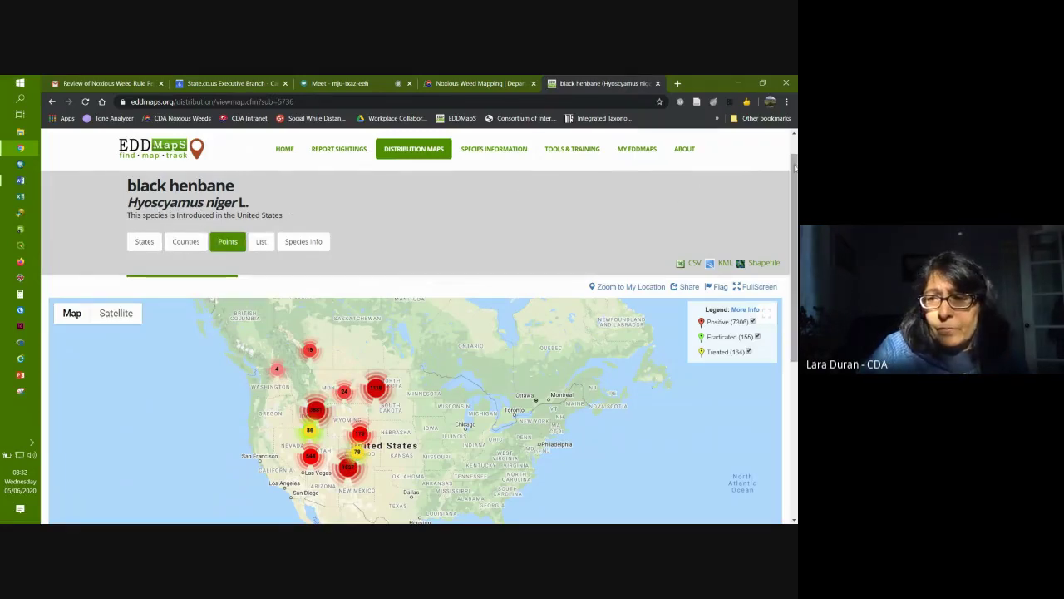
{"action": "scroll", "coordinate": [794, 174], "scroll_direction": "down", "scroll_amount": 2}
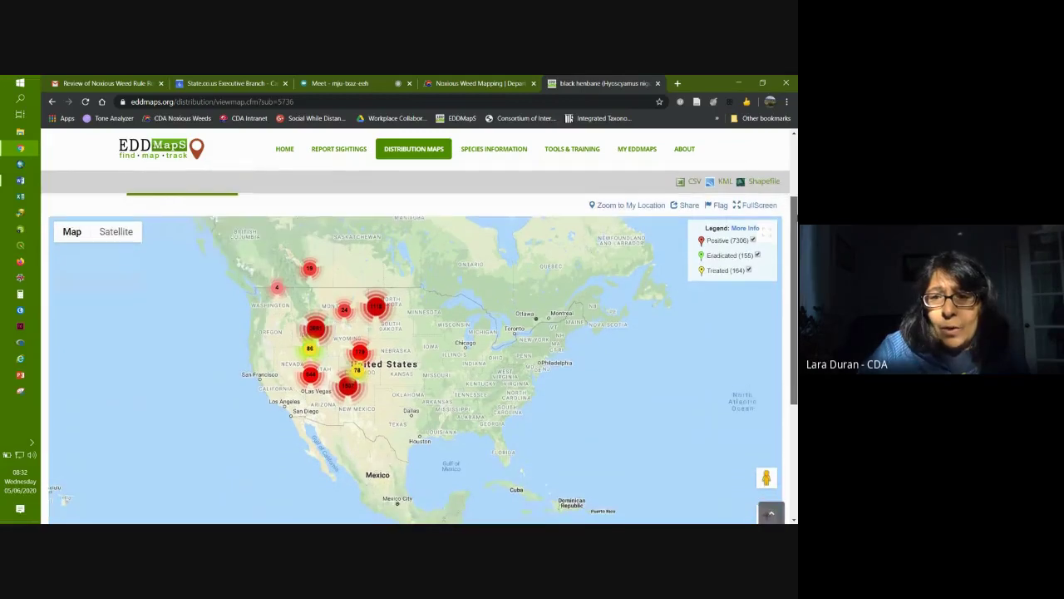
{"action": "scroll", "coordinate": [419, 339], "scroll_direction": "down", "scroll_amount": 1}
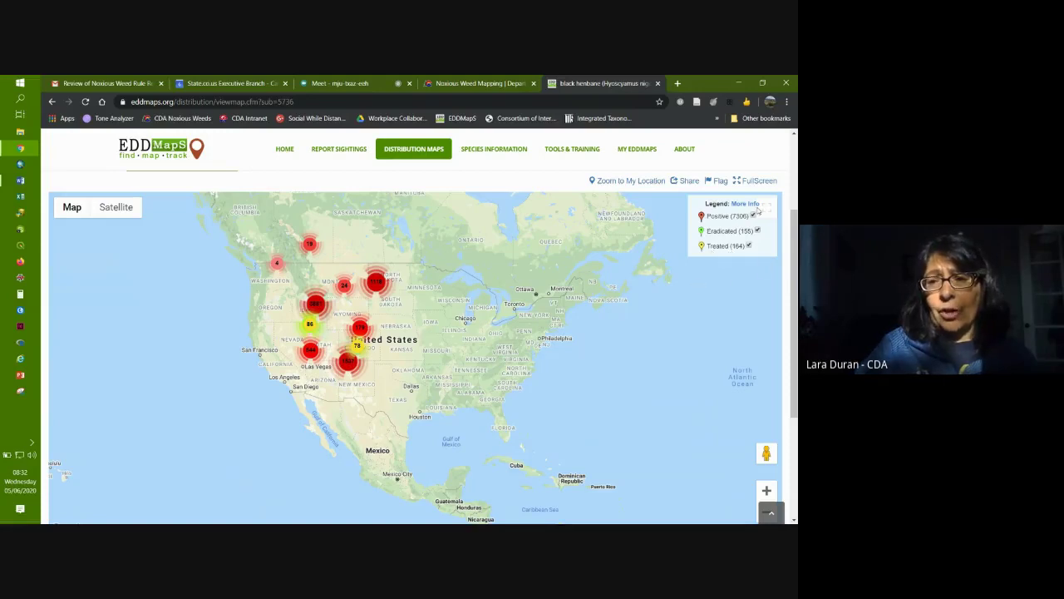
{"action": "left_click", "coordinate": [767, 491]}
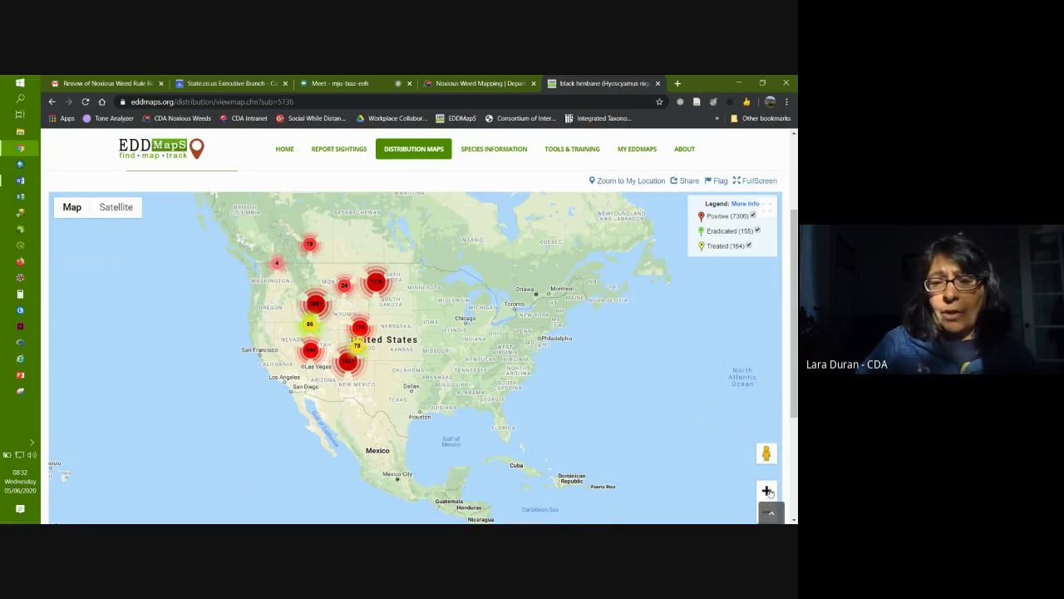
{"action": "left_click", "coordinate": [766, 490]}
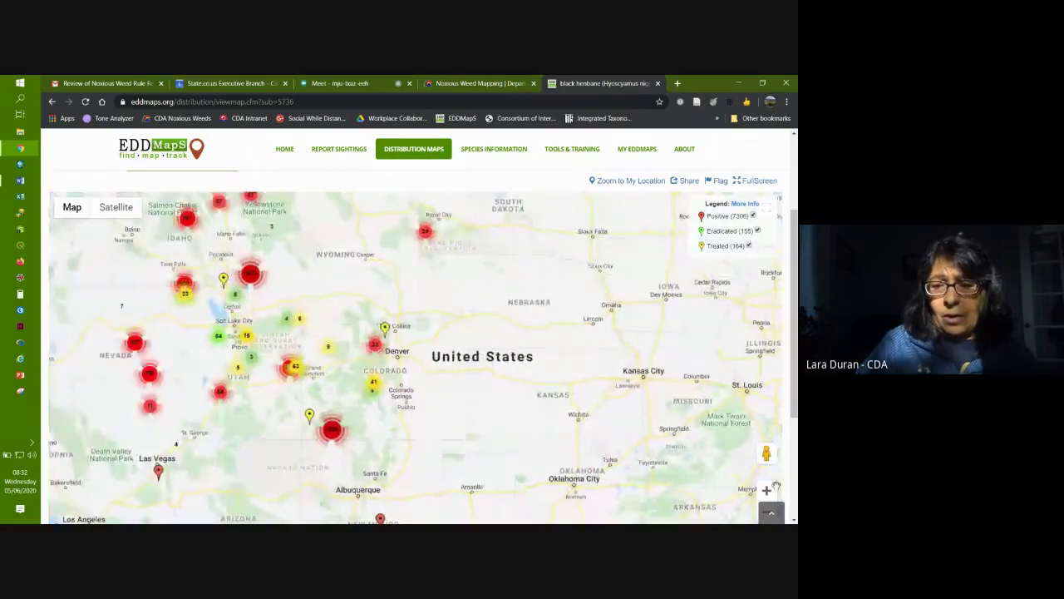
{"action": "left_click", "coordinate": [766, 490]}
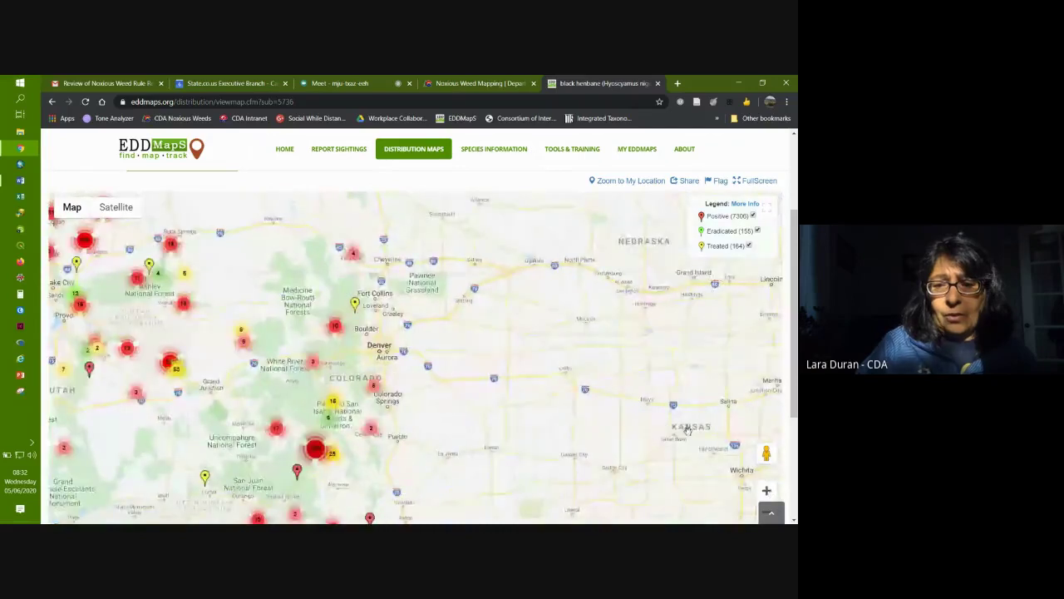
{"action": "left_click", "coordinate": [767, 490]}
{"action": "left_click_drag", "start_coordinate": [445, 400], "coordinate": [538, 357]}
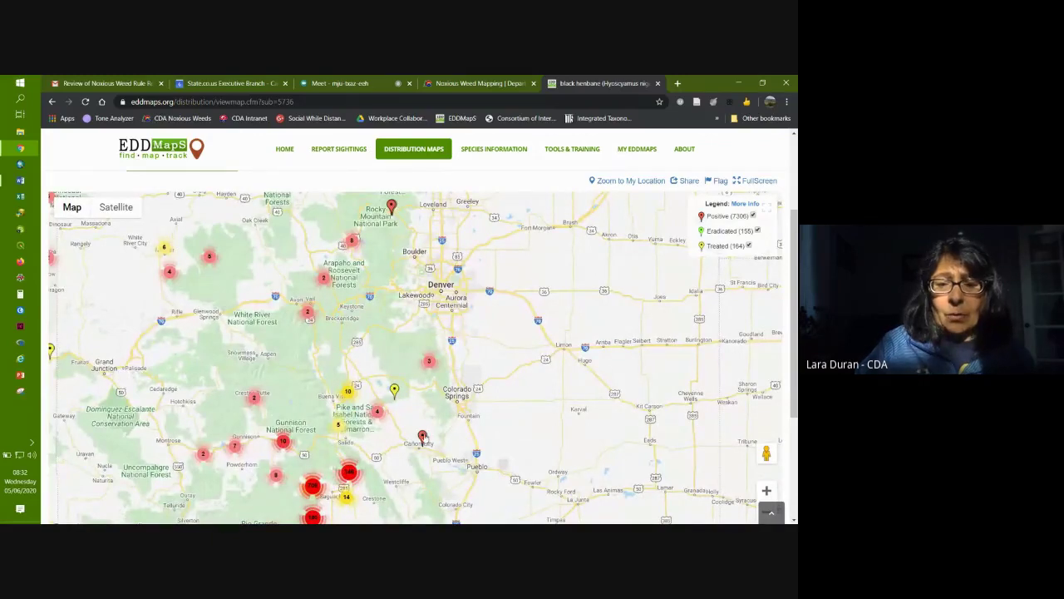
{"action": "left_click", "coordinate": [422, 437]}
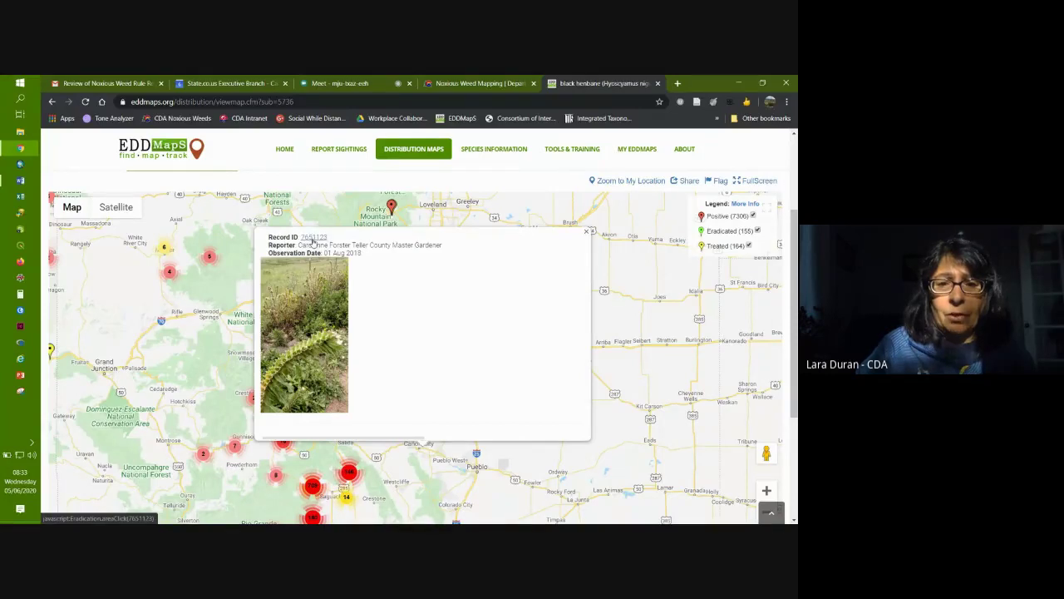
Step: Open record 7651123 in a new tab and view the plants-in-full-flower photo at full size
{"action": "left_click", "coordinate": [312, 241]}
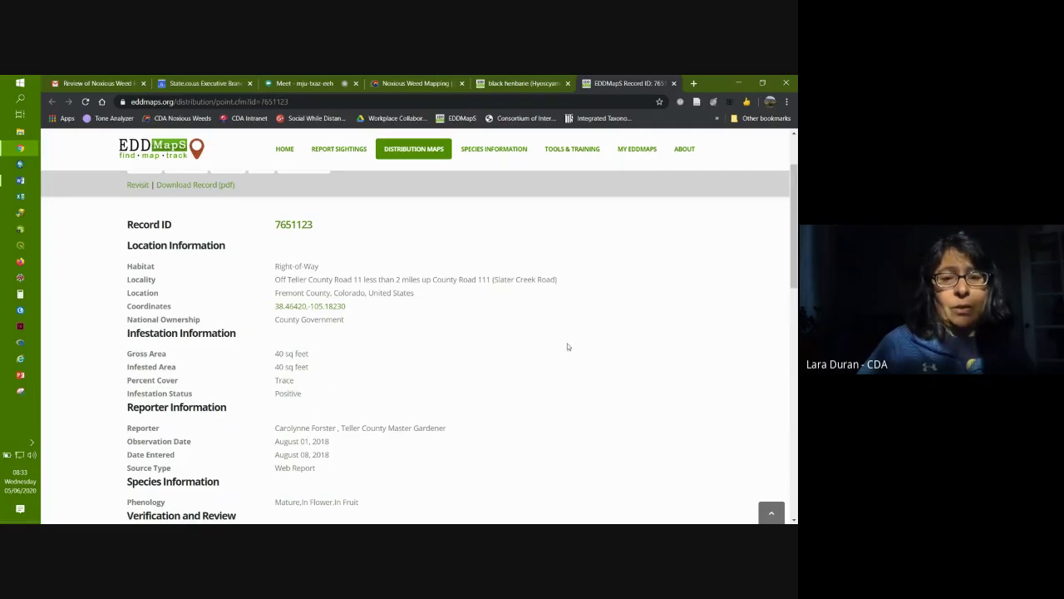
{"action": "scroll", "coordinate": [632, 370], "scroll_direction": "down", "scroll_amount": 5}
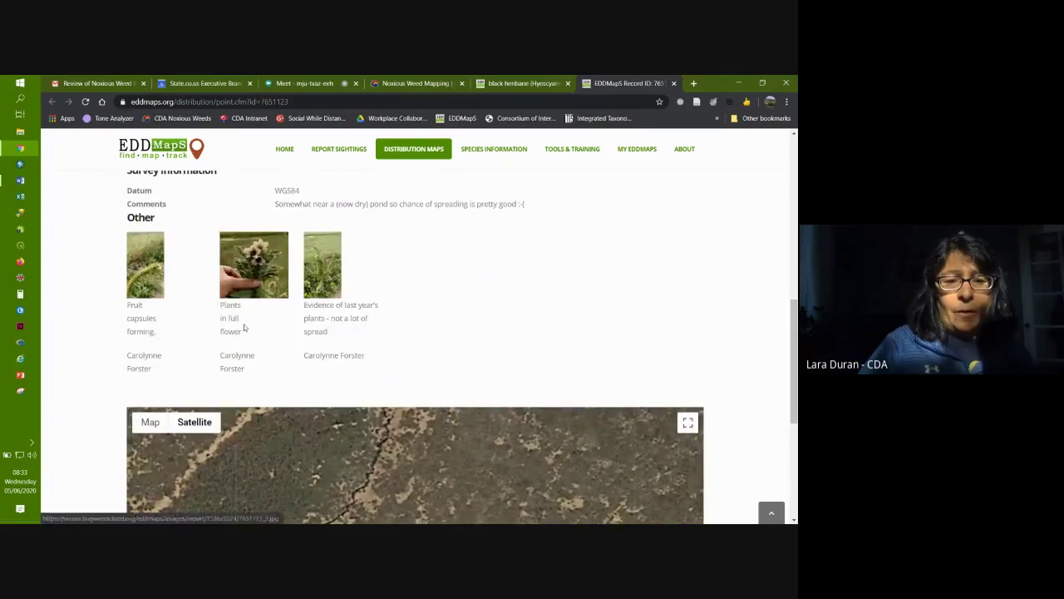
{"action": "left_click", "coordinate": [241, 259]}
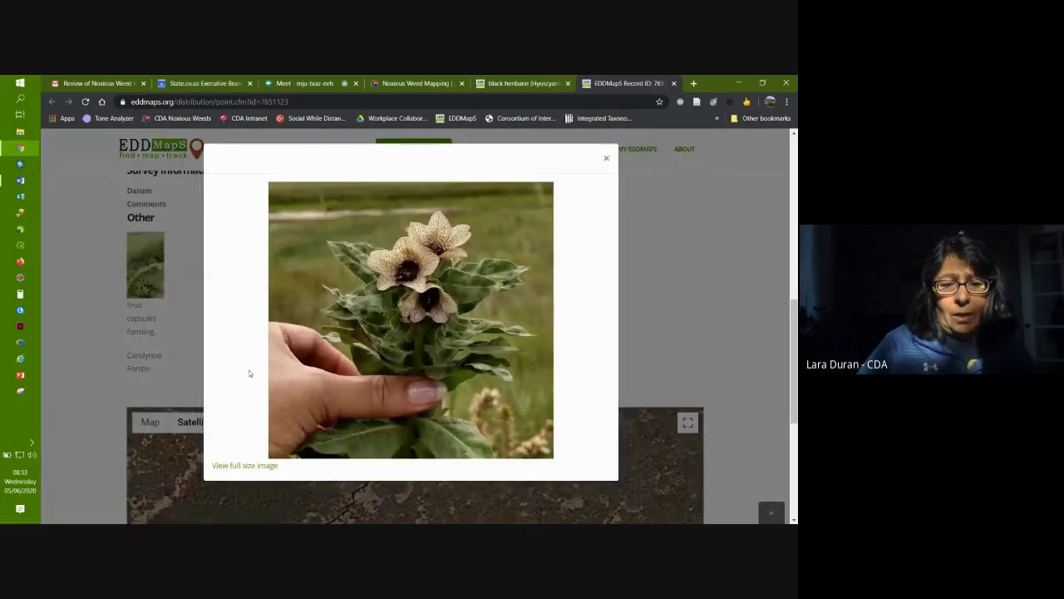
{"action": "left_click", "coordinate": [241, 465]}
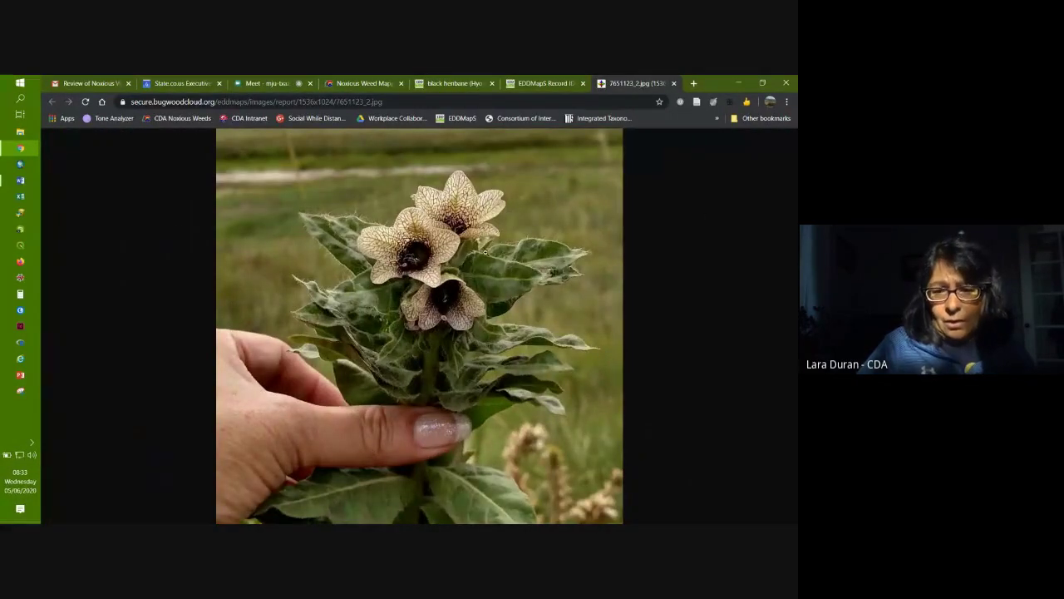
{"action": "left_click", "coordinate": [487, 252]}
{"action": "left_click", "coordinate": [533, 245]}
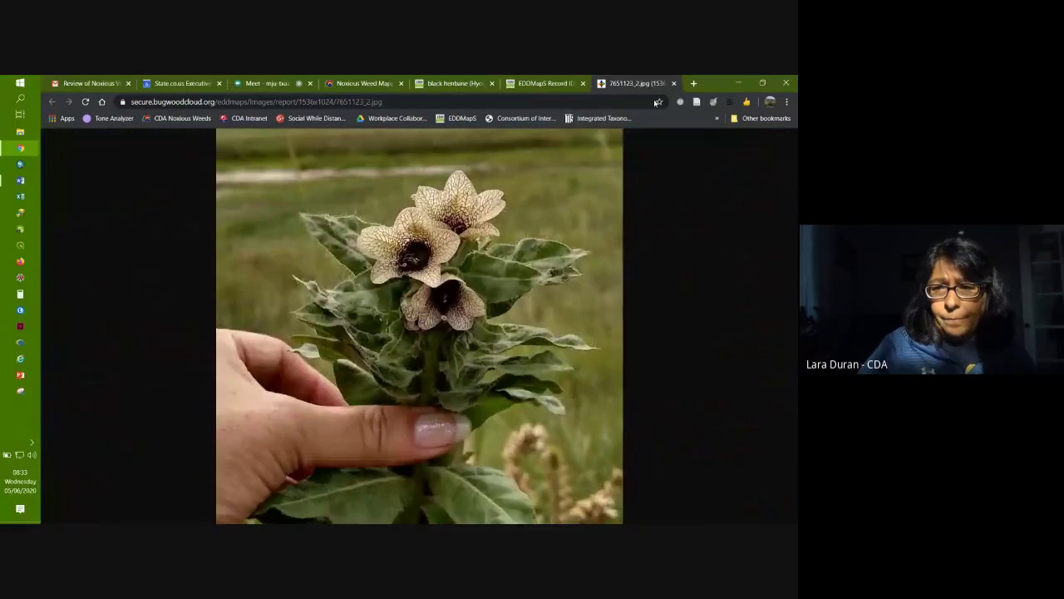
{"action": "left_click", "coordinate": [674, 83]}
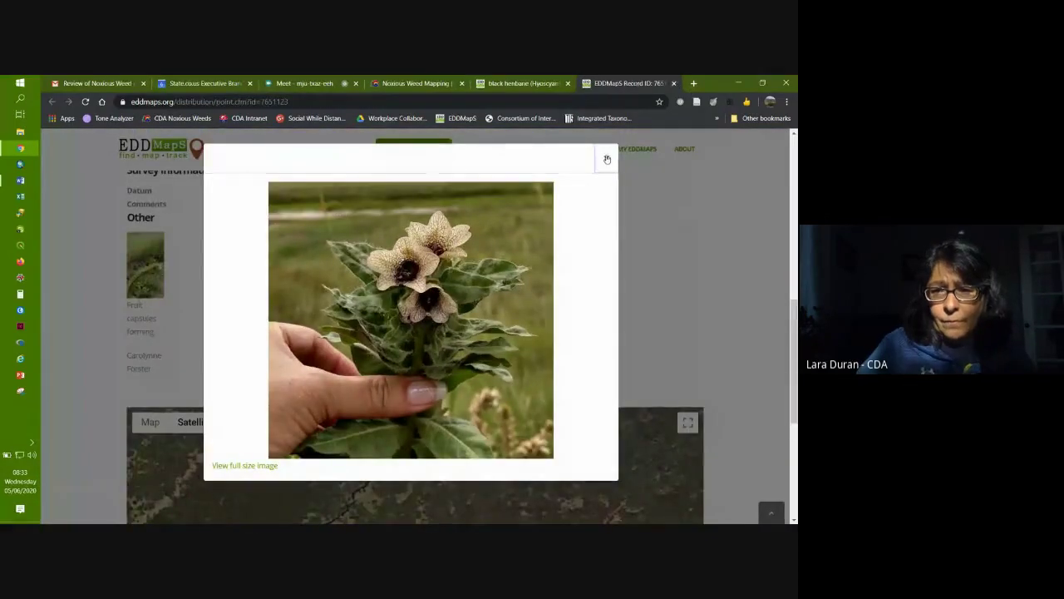
{"action": "left_click", "coordinate": [606, 158]}
Step: Toggle the record's location map between road map and satellite, zooming out and in around the marker
{"action": "scroll", "coordinate": [737, 260], "scroll_direction": "down", "scroll_amount": 3}
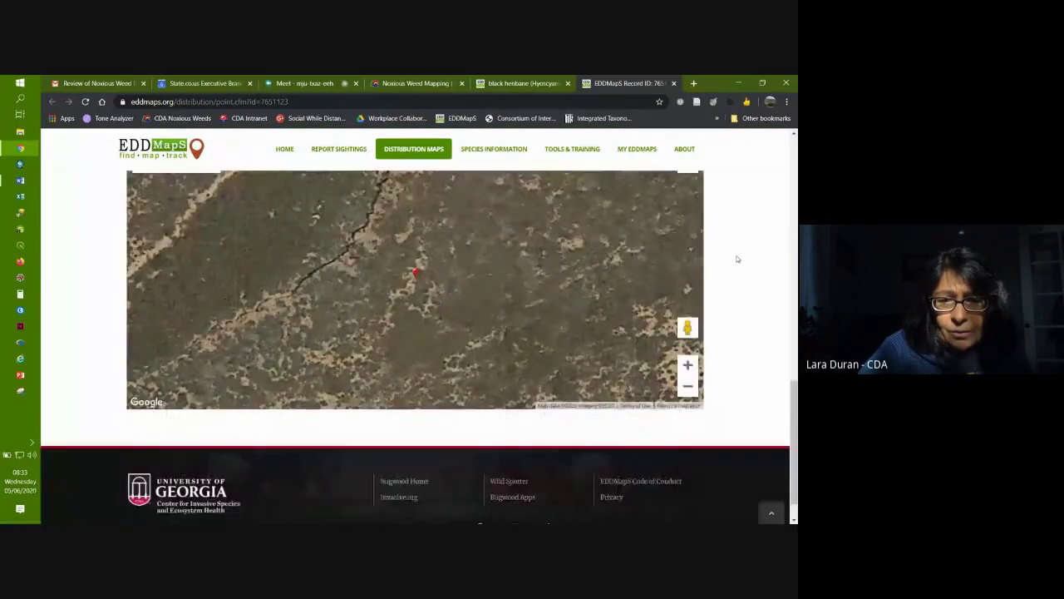
{"action": "scroll", "coordinate": [736, 258], "scroll_direction": "up", "scroll_amount": 1}
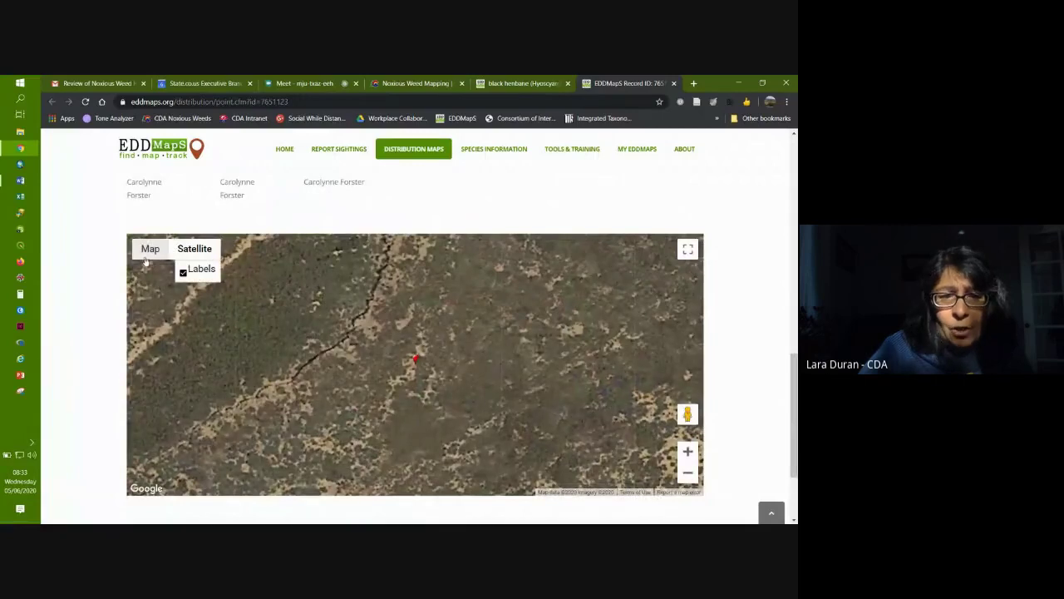
{"action": "left_click", "coordinate": [146, 251]}
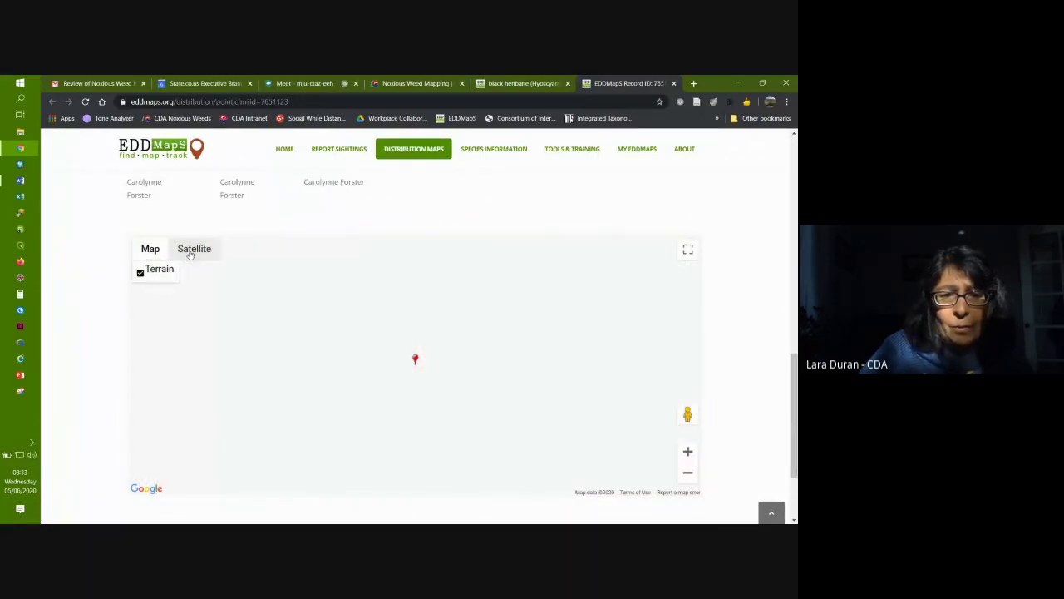
{"action": "left_click", "coordinate": [193, 249]}
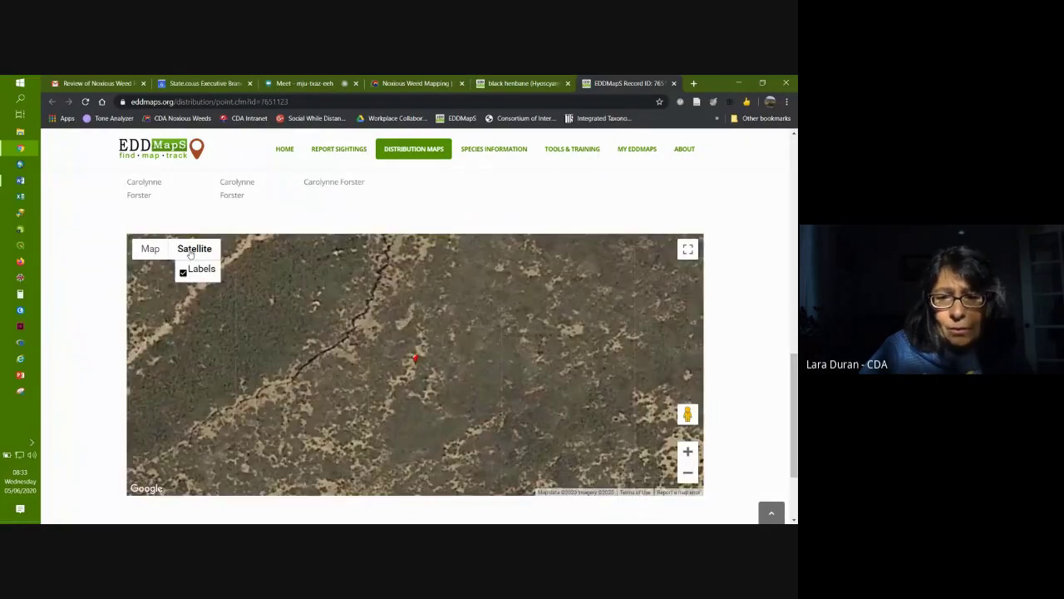
{"action": "left_click", "coordinate": [689, 472]}
{"action": "left_click", "coordinate": [690, 472]}
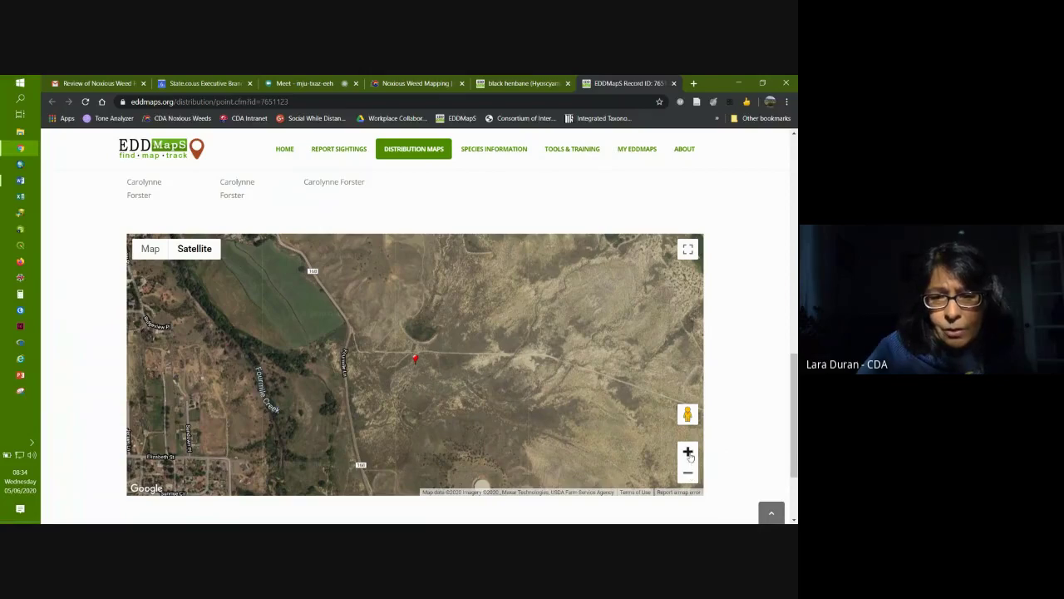
{"action": "left_click", "coordinate": [688, 453]}
{"action": "left_click", "coordinate": [688, 453]}
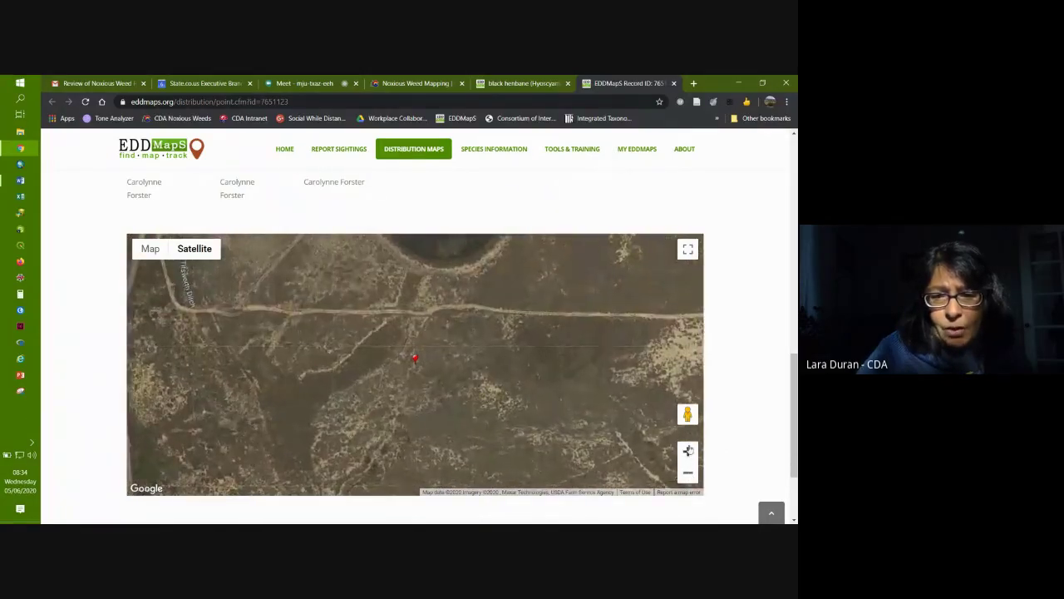
{"action": "left_click", "coordinate": [689, 449]}
{"action": "left_click", "coordinate": [688, 473]}
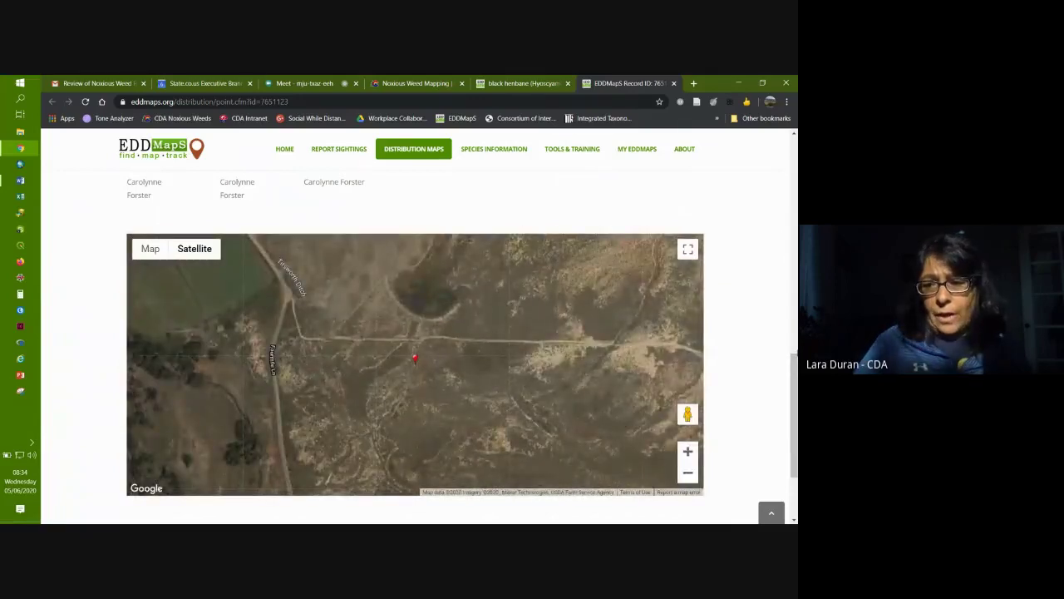
{"action": "scroll", "coordinate": [416, 358], "scroll_direction": "up", "scroll_amount": 10}
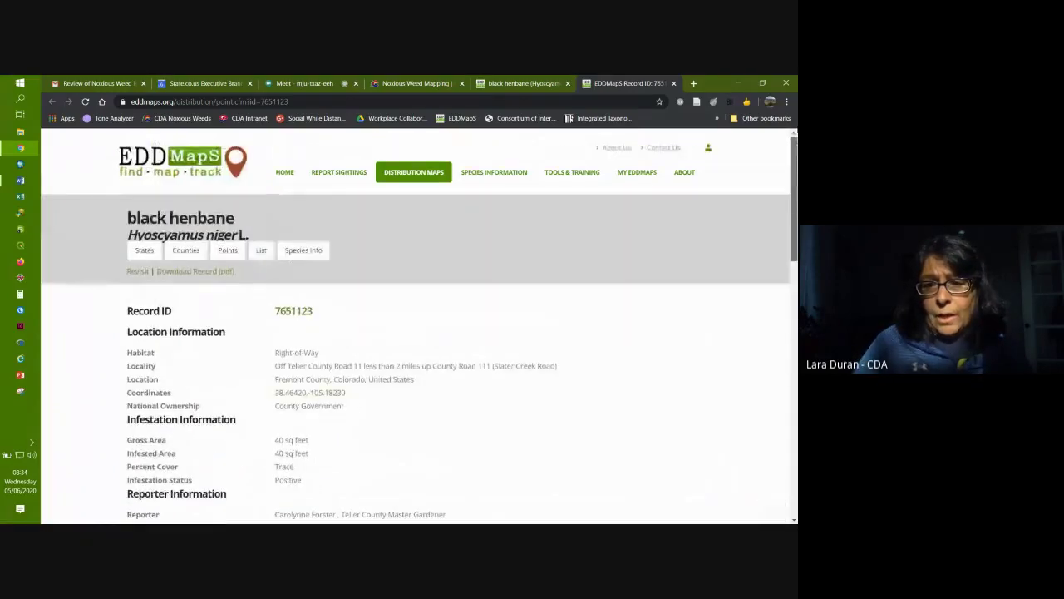
{"action": "scroll", "coordinate": [280, 307], "scroll_direction": "down", "scroll_amount": 3}
{"action": "scroll", "coordinate": [280, 307], "scroll_direction": "up", "scroll_amount": 3}
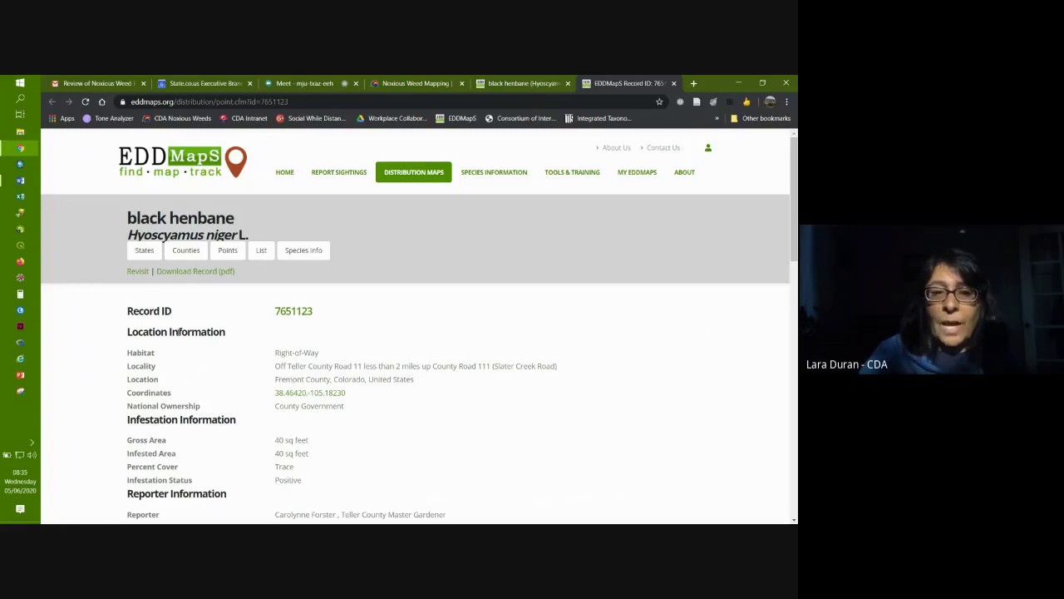
Step: Open the revisit form for record 7651123, marking it Treated with Treatment revisit type
{"action": "left_click", "coordinate": [138, 272]}
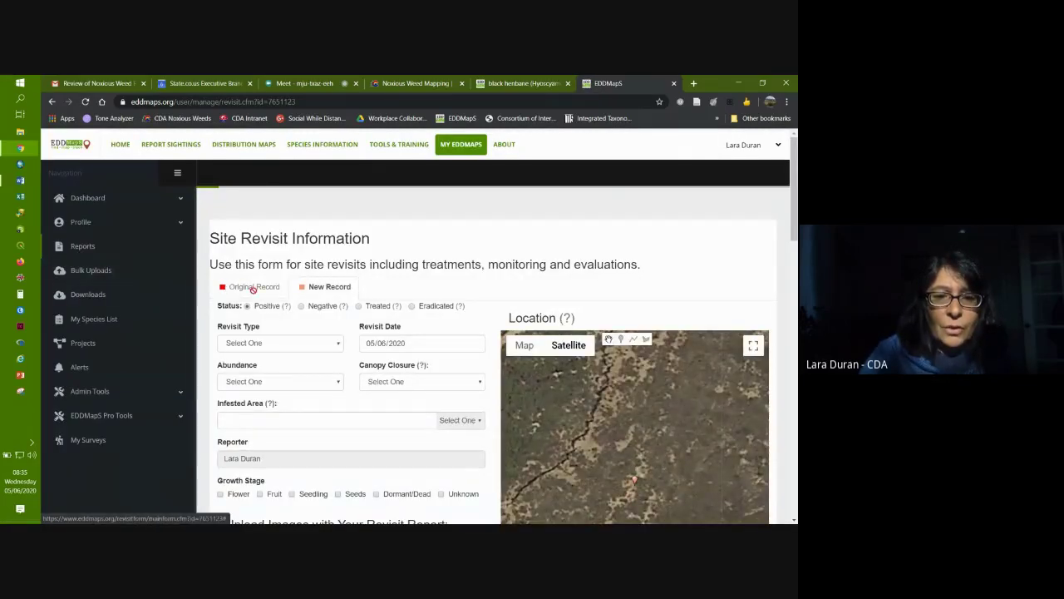
{"action": "scroll", "coordinate": [249, 287], "scroll_direction": "down", "scroll_amount": 2}
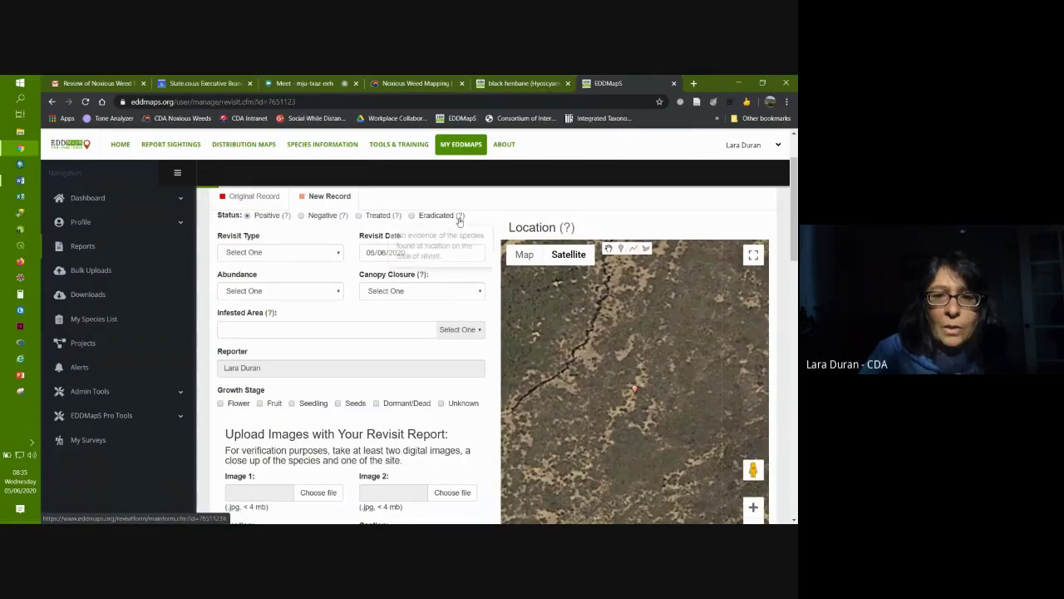
{"action": "scroll", "coordinate": [794, 197], "scroll_direction": "up", "scroll_amount": 1}
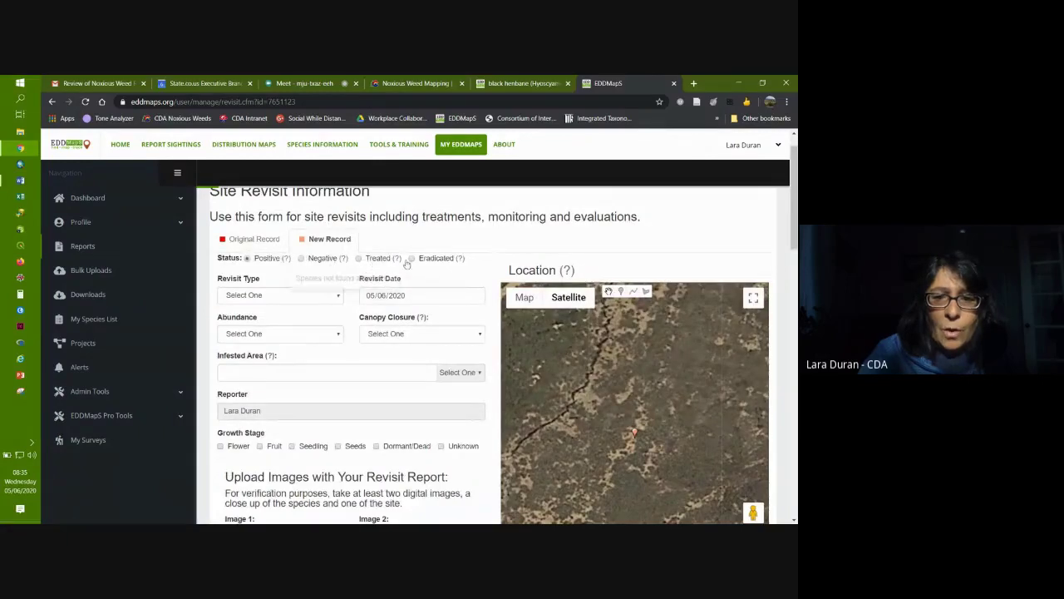
{"action": "left_click", "coordinate": [360, 259]}
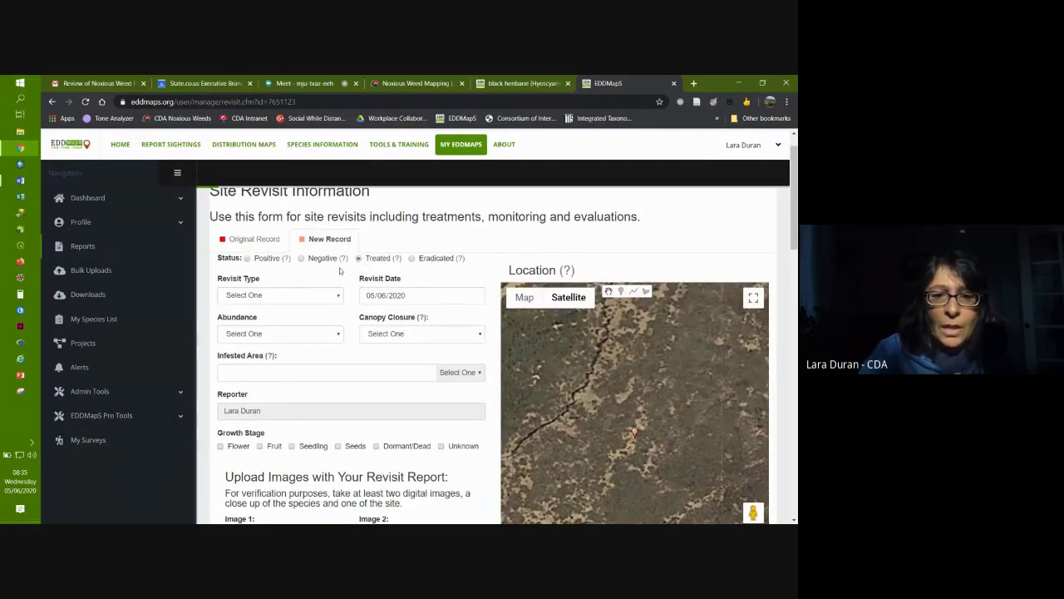
{"action": "left_click", "coordinate": [305, 296]}
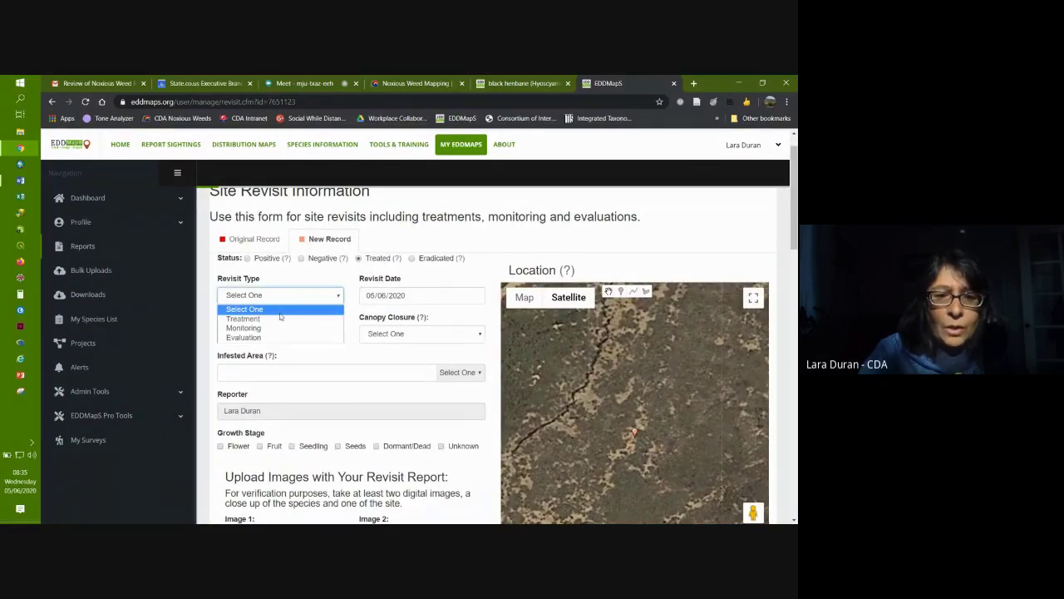
{"action": "left_click", "coordinate": [286, 318]}
Step: Set canopy closure to Trace (Less than 1%) and abundance to Scattered Plants
{"action": "left_click", "coordinate": [400, 334]}
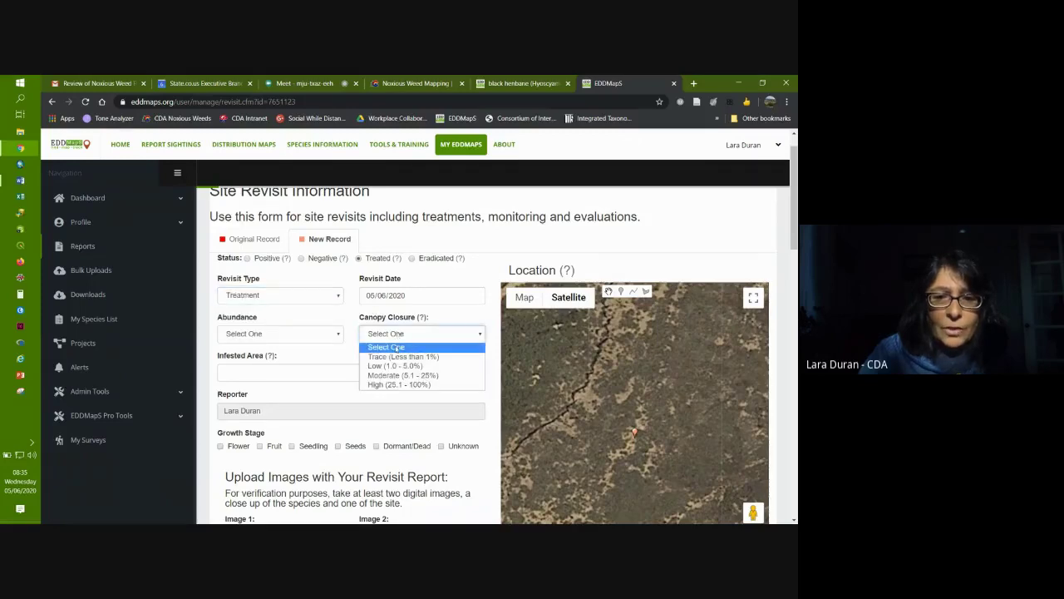
{"action": "left_click", "coordinate": [395, 357]}
{"action": "left_click", "coordinate": [337, 334]}
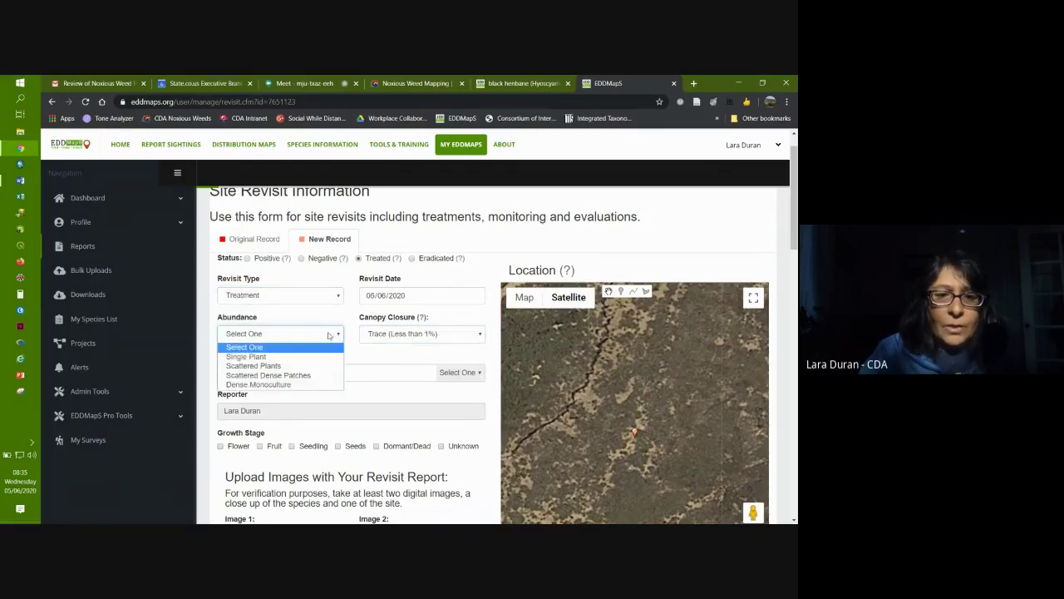
{"action": "left_click", "coordinate": [313, 359]}
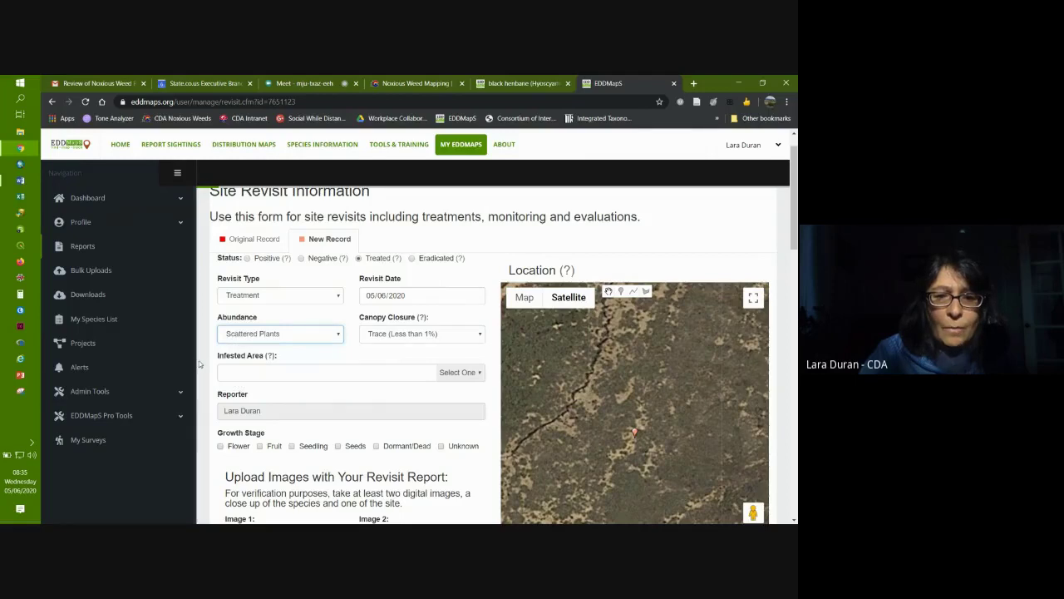
{"action": "scroll", "coordinate": [226, 332], "scroll_direction": "down", "scroll_amount": 2}
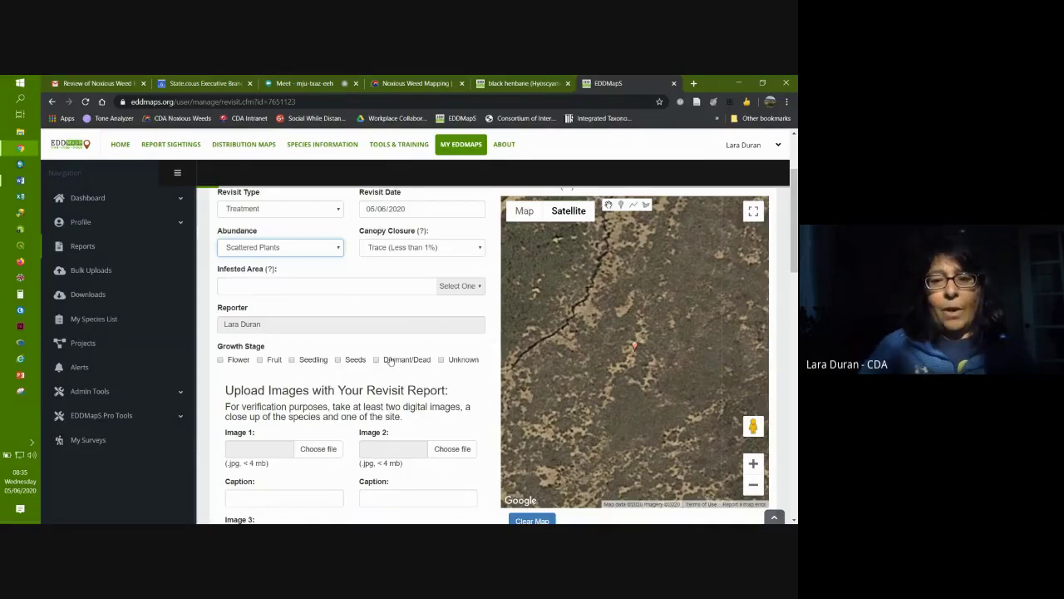
{"action": "scroll", "coordinate": [390, 359], "scroll_direction": "up", "scroll_amount": 3}
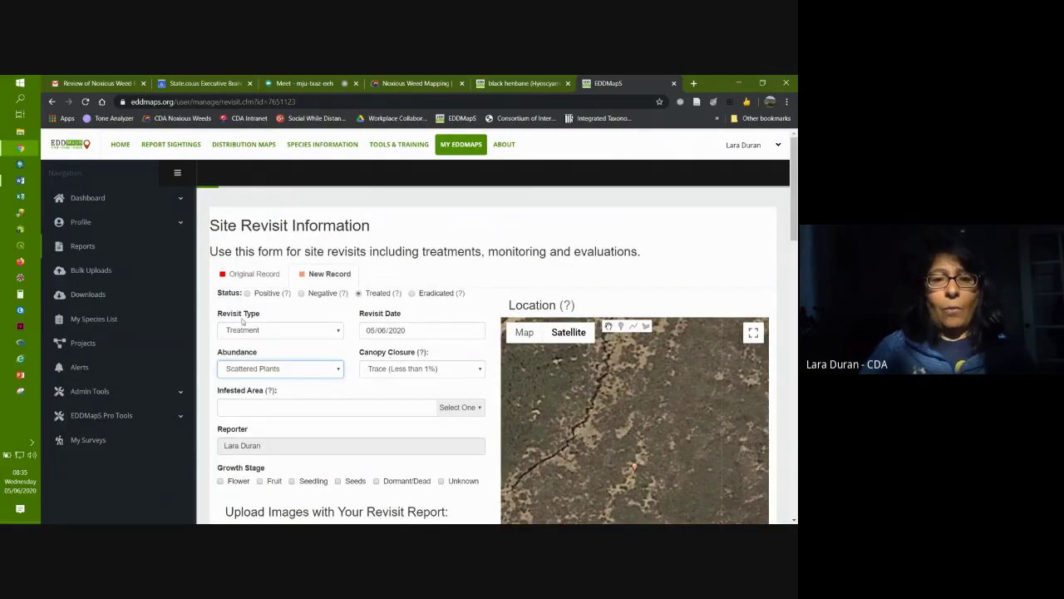
{"action": "left_click", "coordinate": [242, 332]}
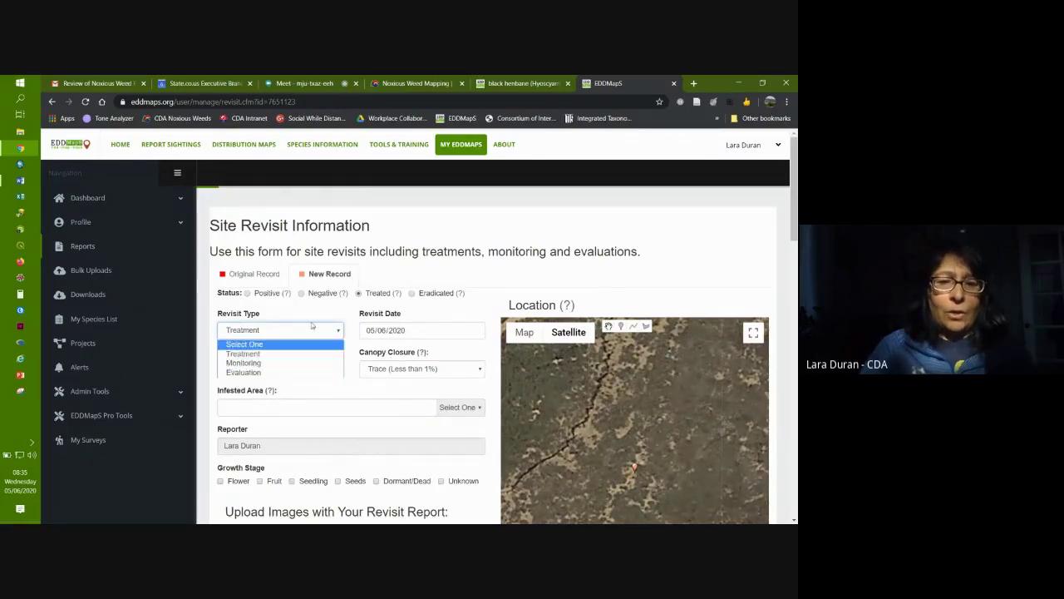
{"action": "left_click", "coordinate": [572, 232]}
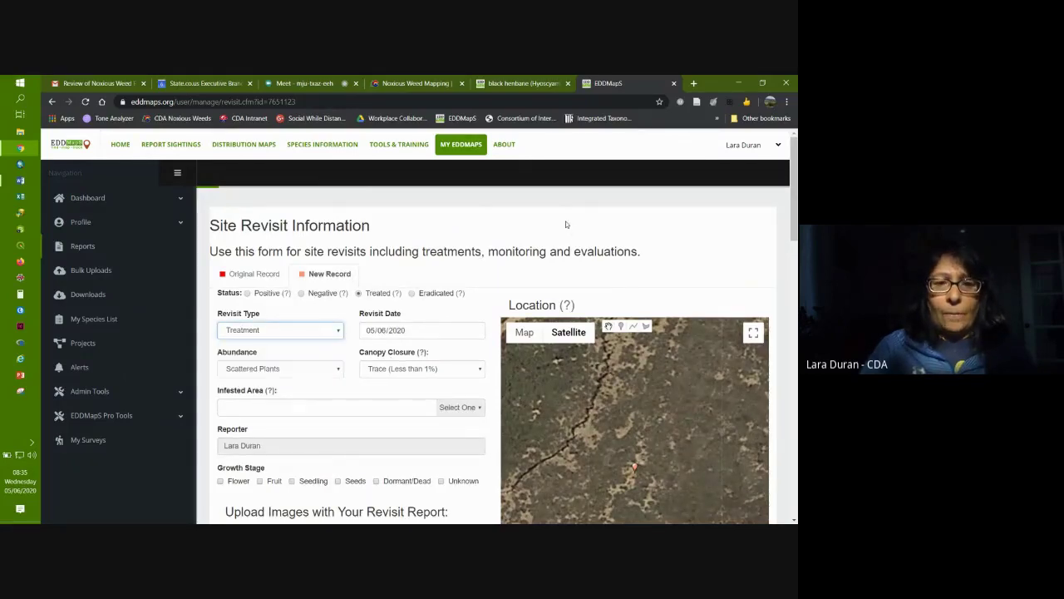
Step: Close the revisit tab and break the Gunnison 10- and 2-record clusters into individual markers
{"action": "left_click", "coordinate": [674, 83]}
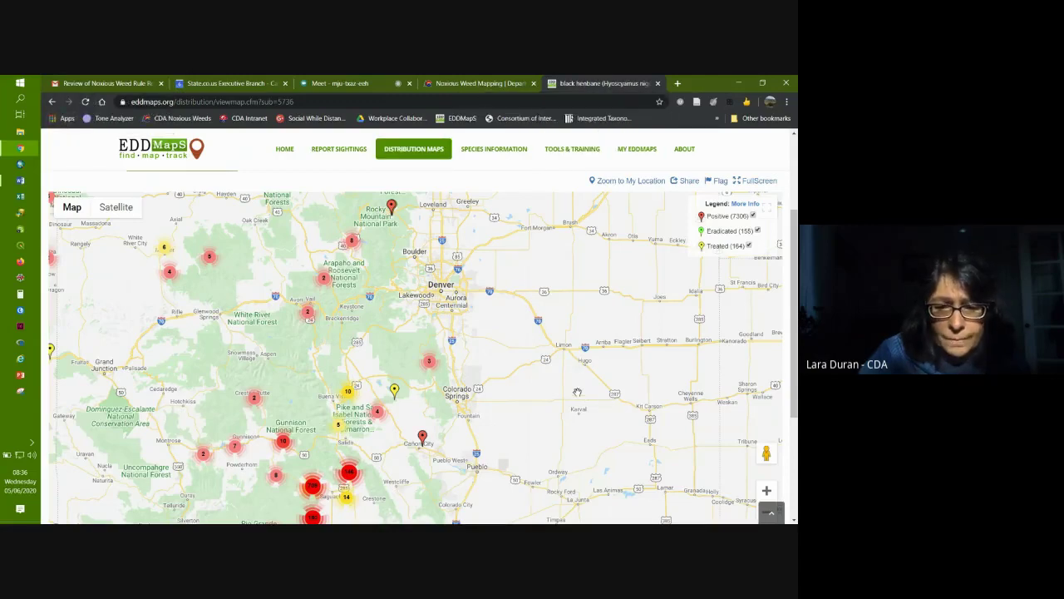
{"action": "left_click_drag", "start_coordinate": [530, 415], "coordinate": [623, 343]}
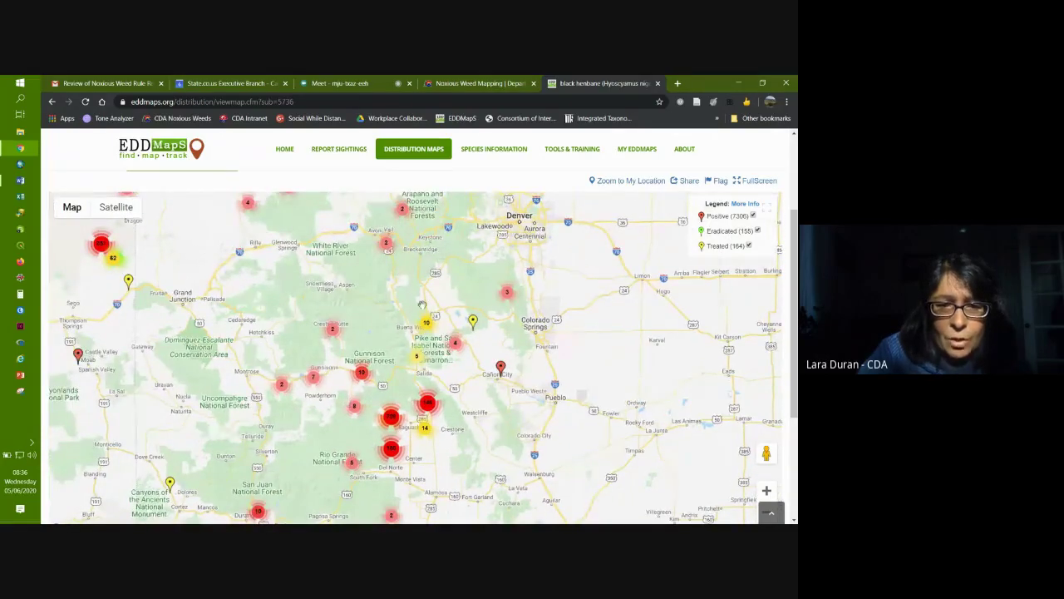
{"action": "left_click", "coordinate": [362, 373]}
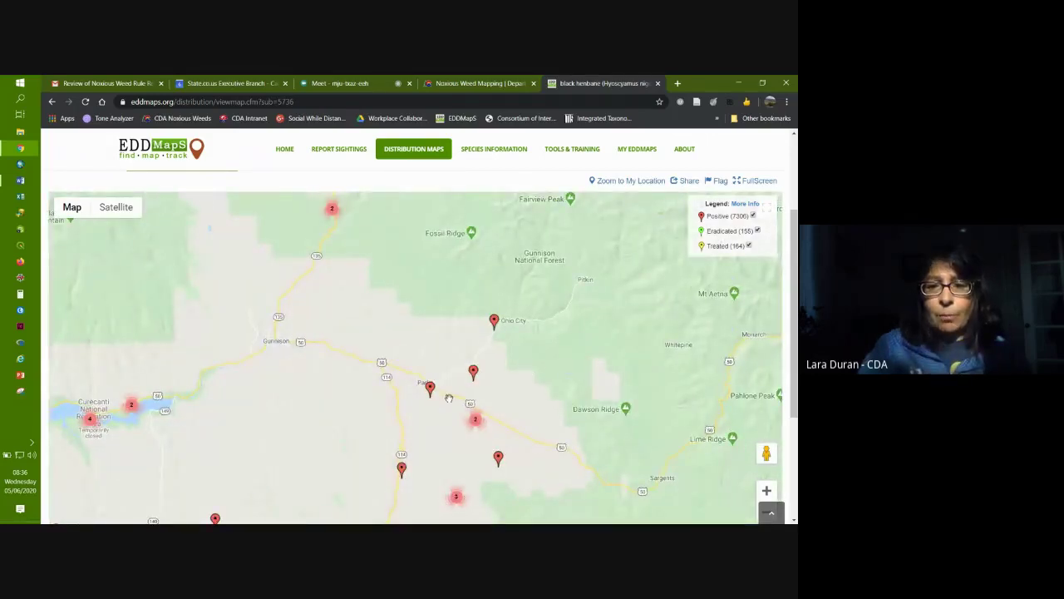
{"action": "left_click", "coordinate": [477, 419]}
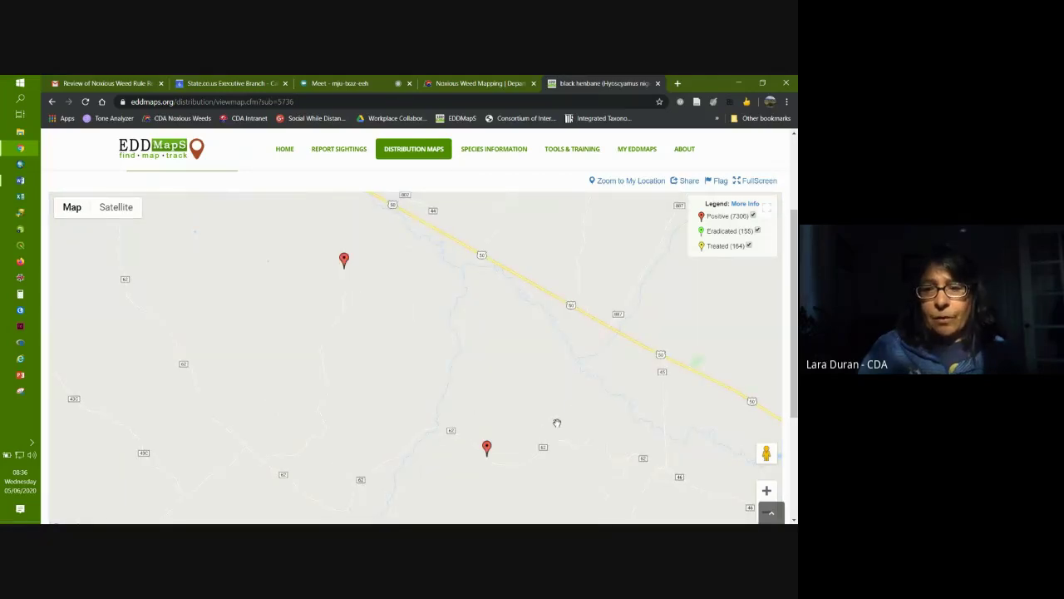
{"action": "scroll", "coordinate": [557, 422], "scroll_direction": "down", "scroll_amount": 2}
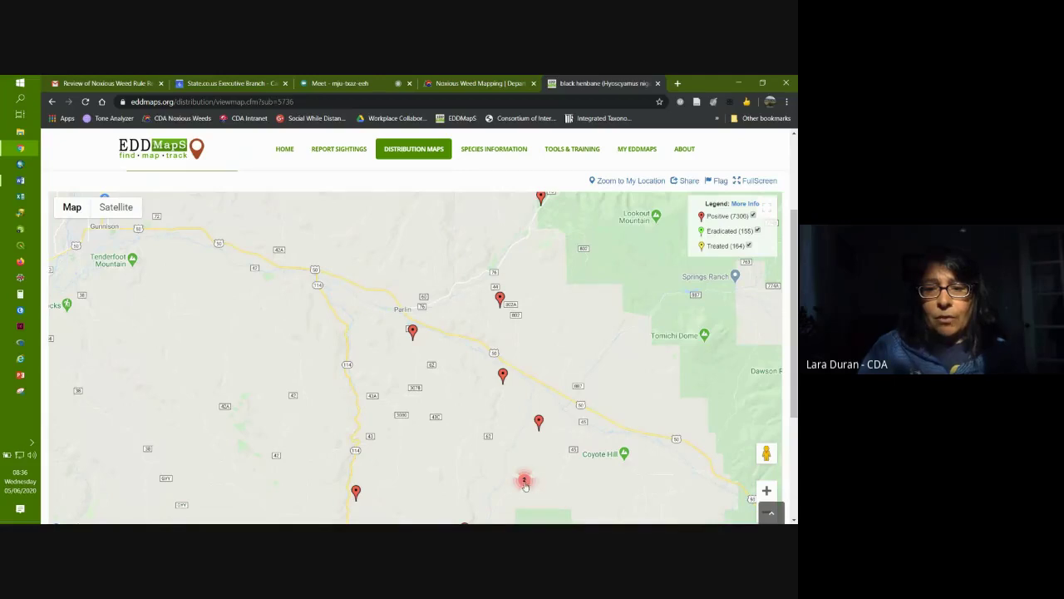
{"action": "left_click", "coordinate": [525, 482]}
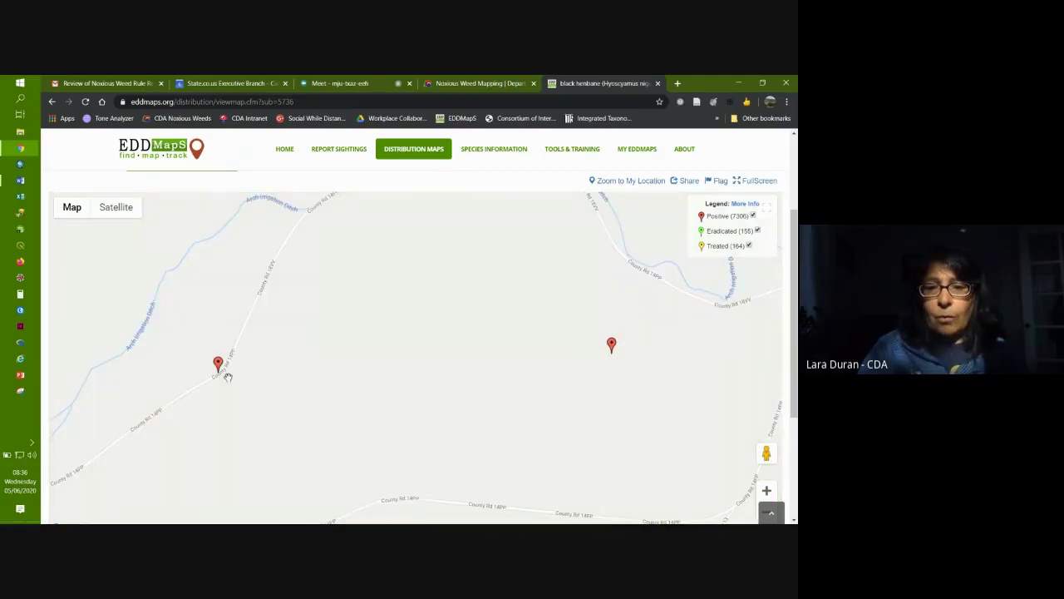
Step: Zoom the black henbane map back out around Gunnison
{"action": "scroll", "coordinate": [519, 398], "scroll_direction": "down", "scroll_amount": 3}
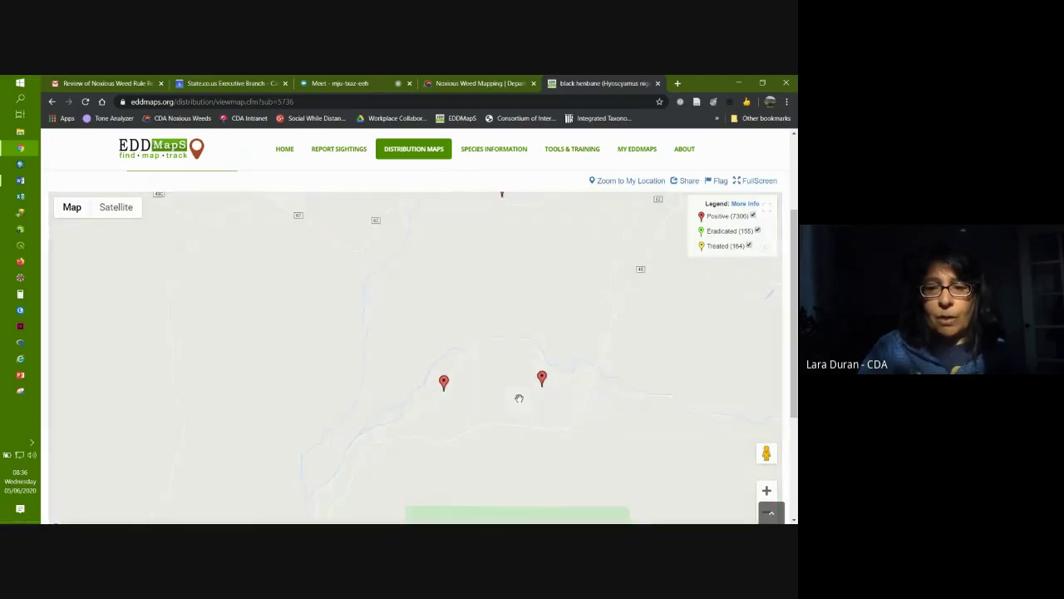
{"action": "scroll", "coordinate": [519, 398], "scroll_direction": "down", "scroll_amount": 1}
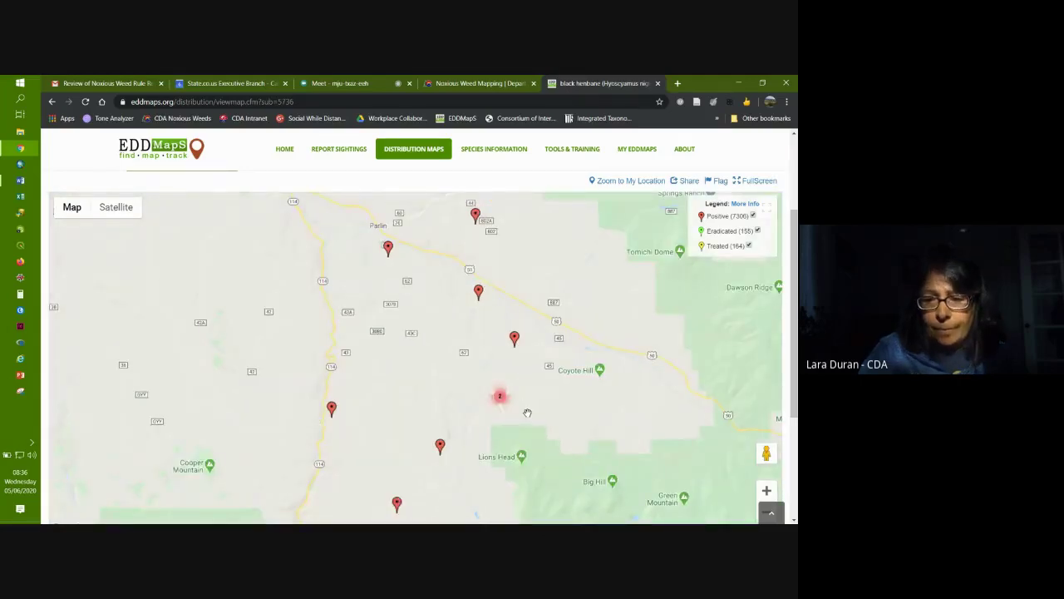
{"action": "scroll", "coordinate": [569, 403], "scroll_direction": "down", "scroll_amount": 1}
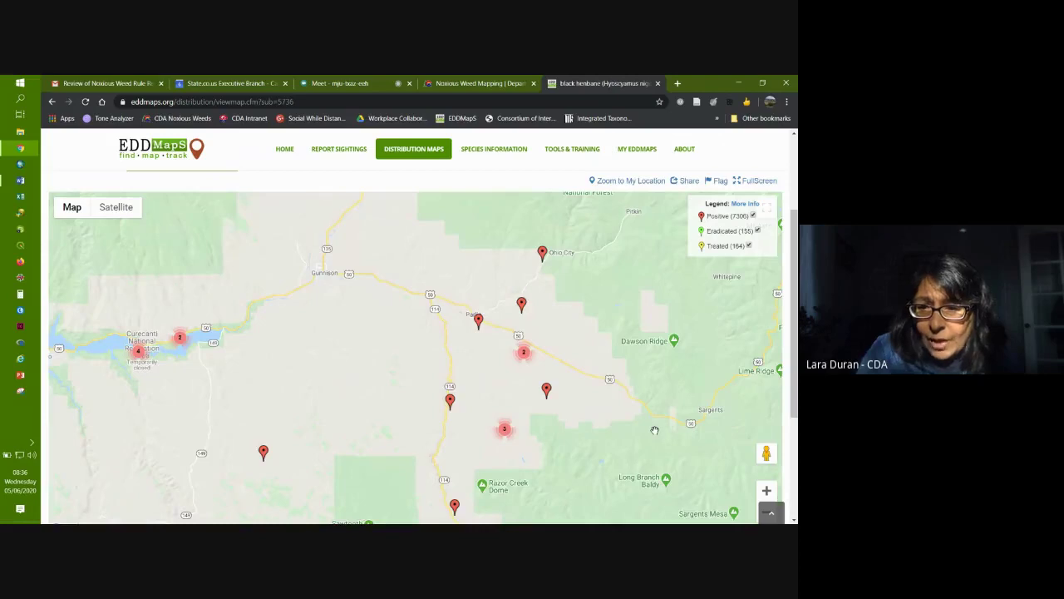
{"action": "scroll", "coordinate": [654, 430], "scroll_direction": "down", "scroll_amount": 1}
{"action": "left_click_drag", "start_coordinate": [796, 408], "coordinate": [796, 320]}
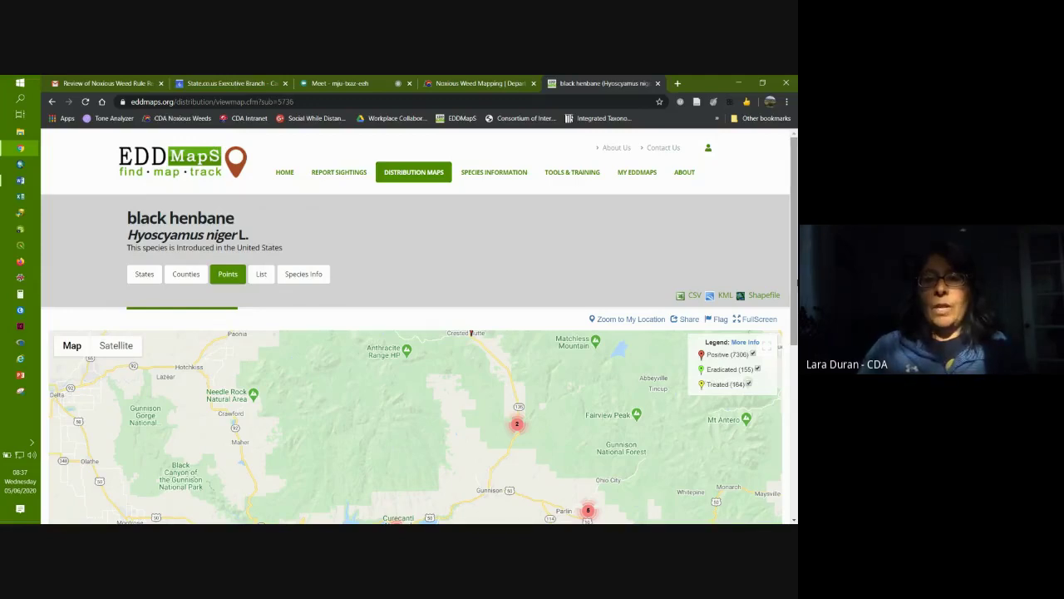
Step: From My EDDMapS, open Admin Tools > Review Records and scroll through the unreviewed Colorado records
{"action": "left_click", "coordinate": [628, 185]}
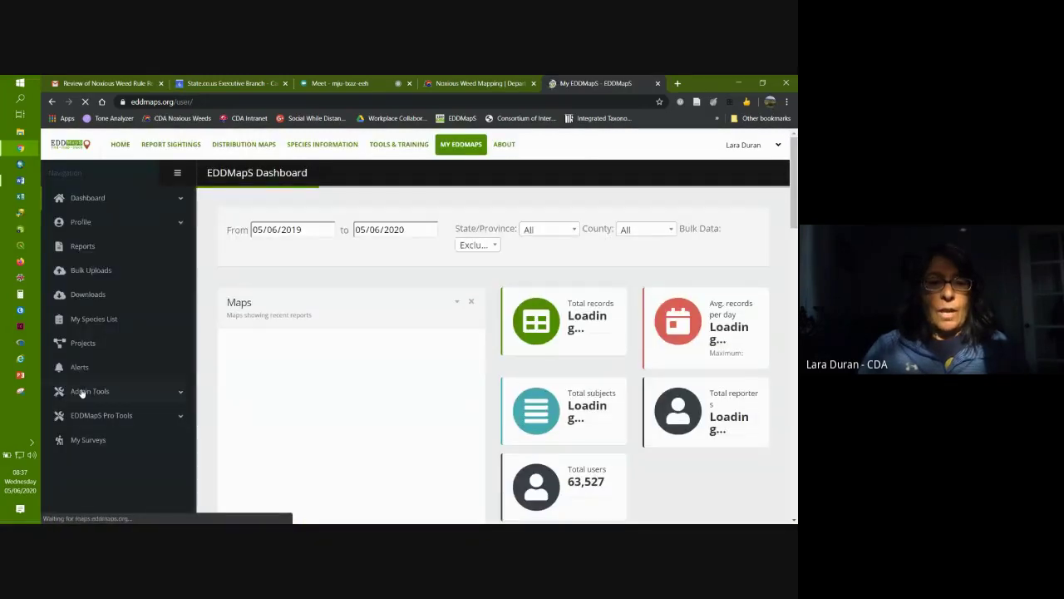
{"action": "left_click", "coordinate": [85, 391]}
{"action": "left_click", "coordinate": [90, 417]}
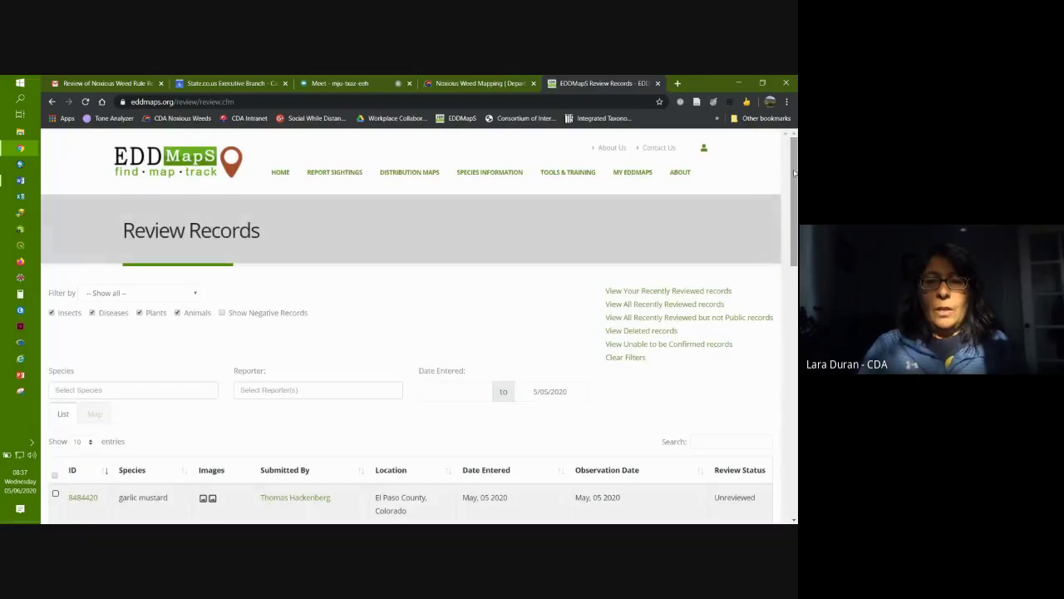
{"action": "scroll", "coordinate": [794, 179], "scroll_direction": "down", "scroll_amount": 1}
{"action": "left_click_drag", "start_coordinate": [794, 179], "coordinate": [796, 286]}
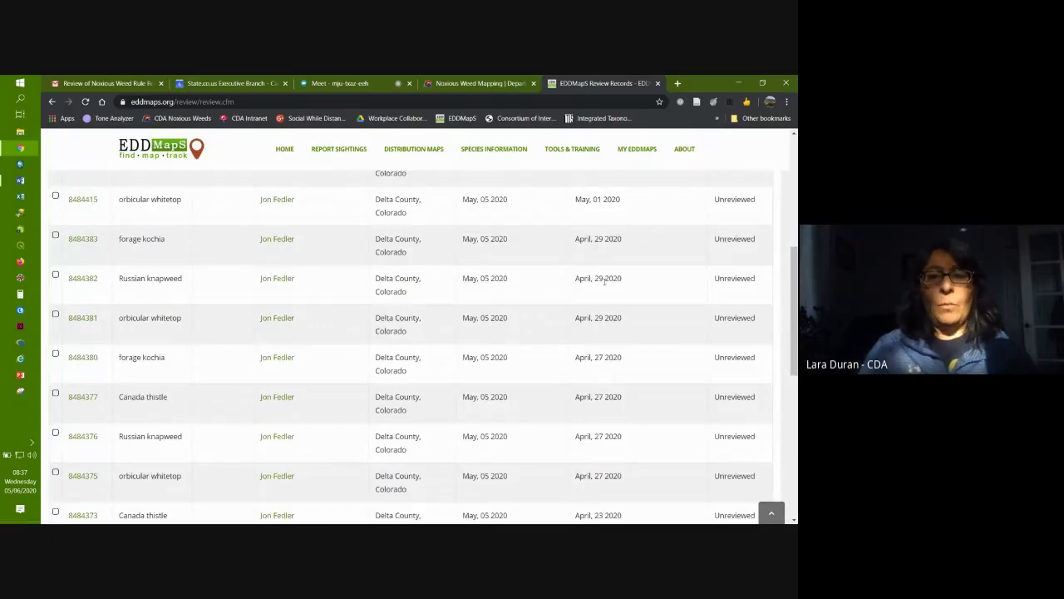
{"action": "left_click", "coordinate": [83, 279]}
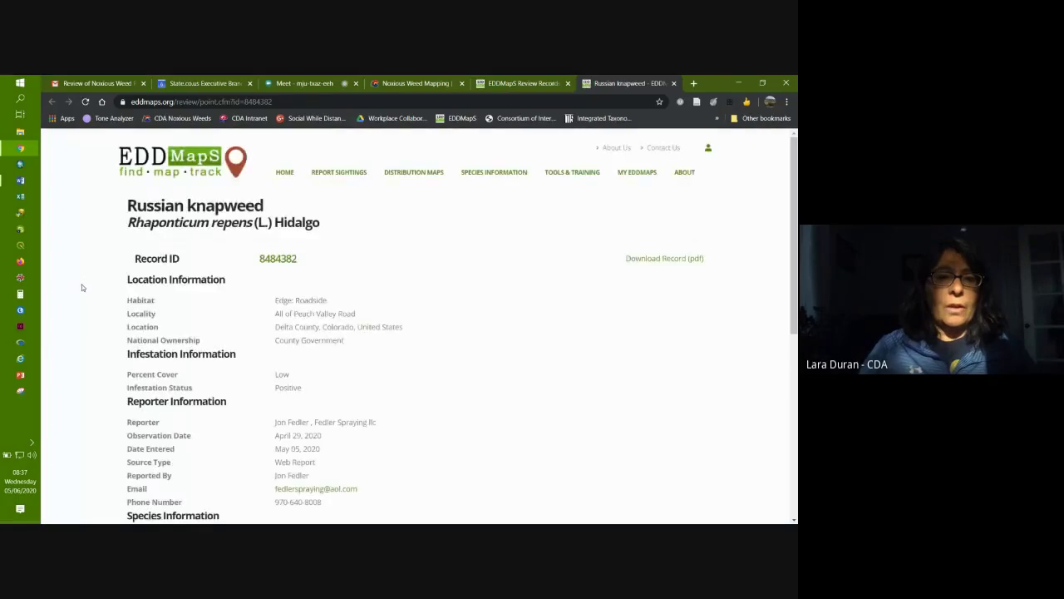
{"action": "scroll", "coordinate": [81, 287], "scroll_direction": "down", "scroll_amount": 1}
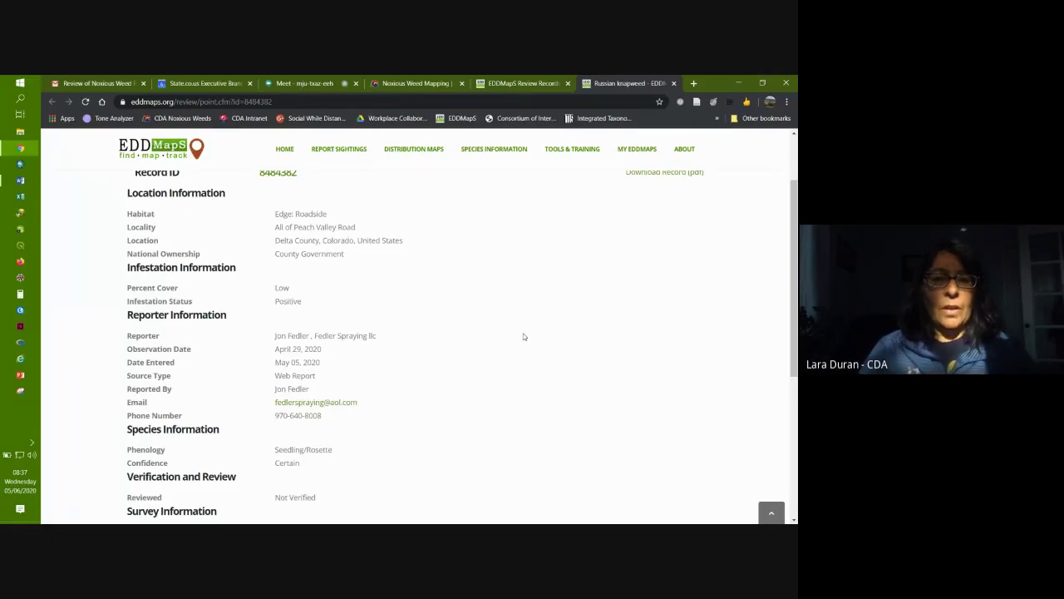
{"action": "scroll", "coordinate": [523, 337], "scroll_direction": "down", "scroll_amount": 4}
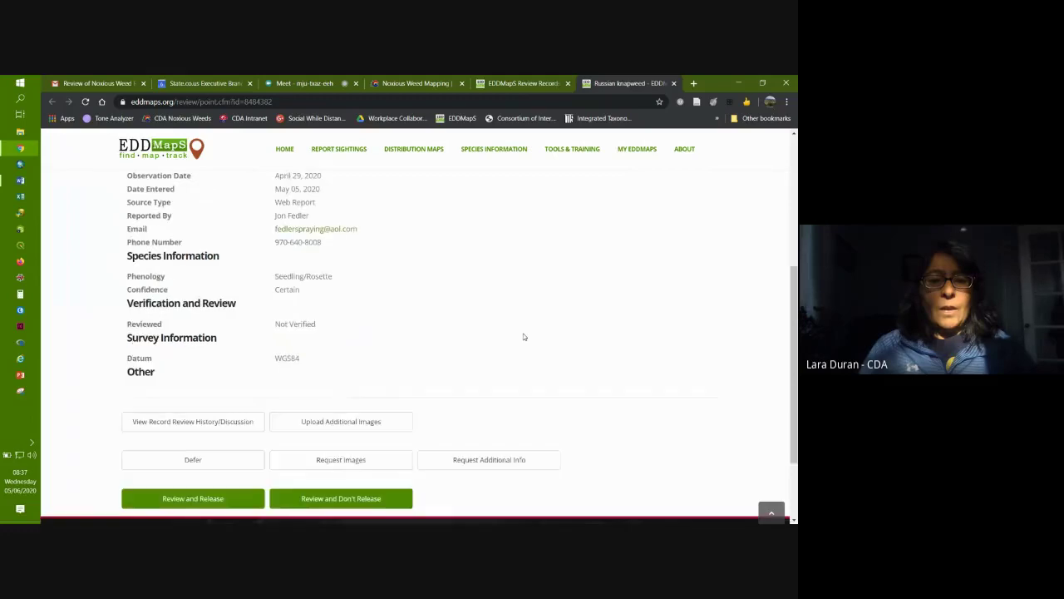
{"action": "scroll", "coordinate": [524, 336], "scroll_direction": "down", "scroll_amount": 2}
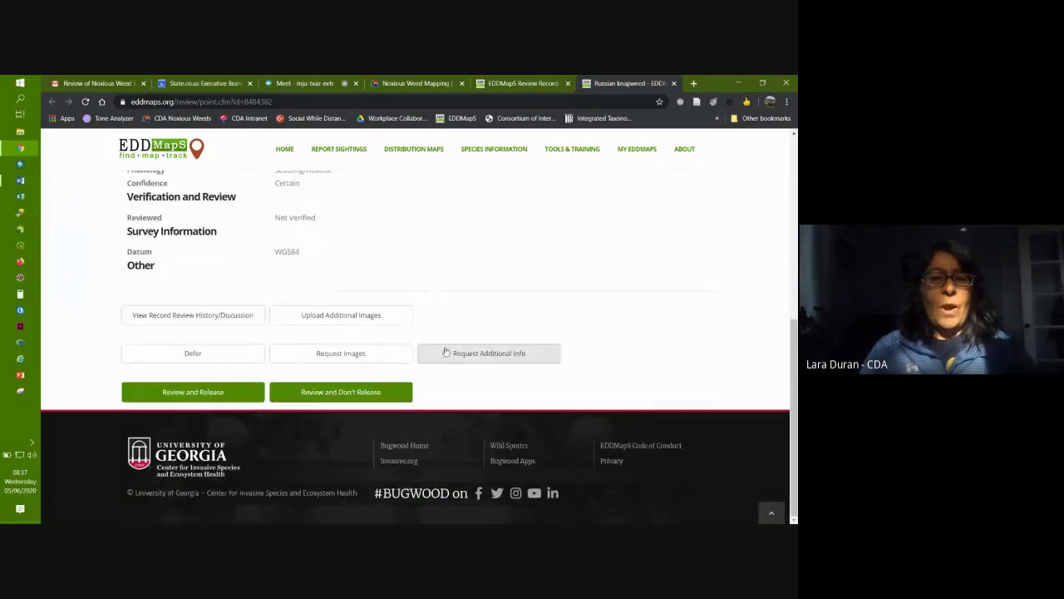
{"action": "scroll", "coordinate": [490, 281], "scroll_direction": "up", "scroll_amount": 8}
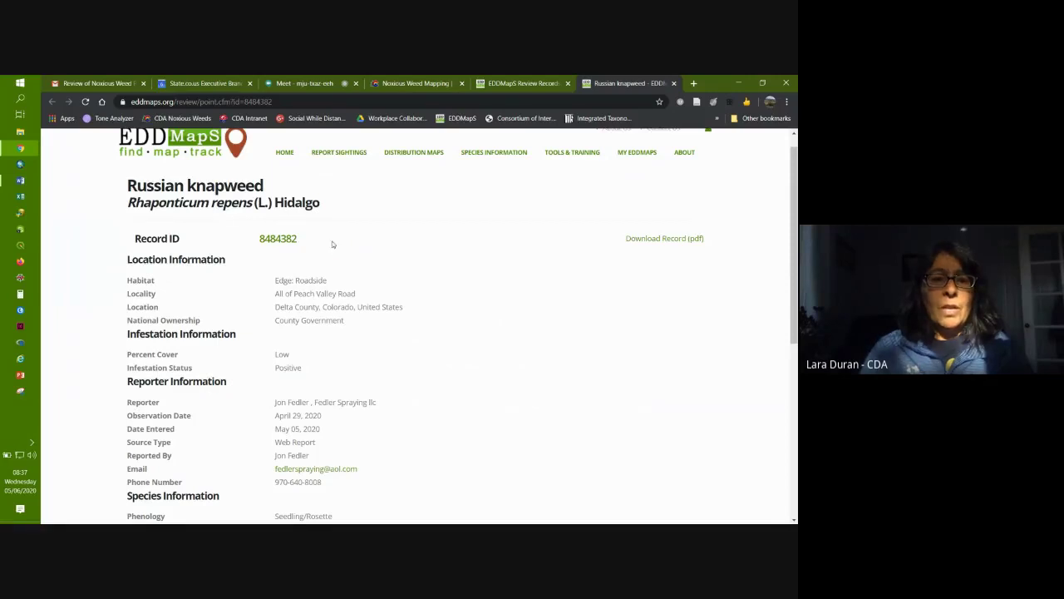
{"action": "scroll", "coordinate": [455, 363], "scroll_direction": "up", "scroll_amount": 1}
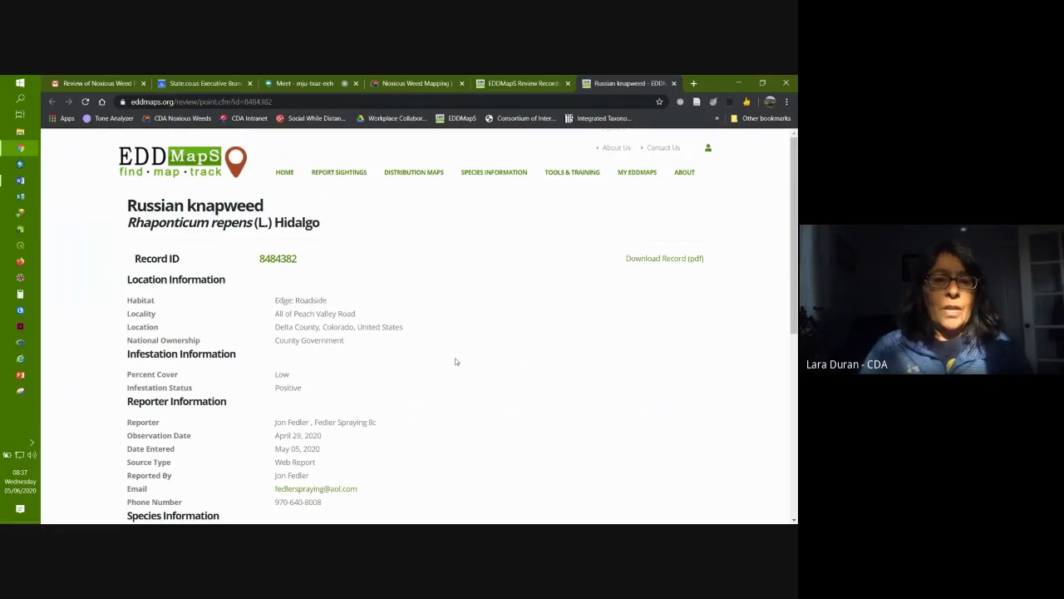
{"action": "scroll", "coordinate": [456, 361], "scroll_direction": "down", "scroll_amount": 2}
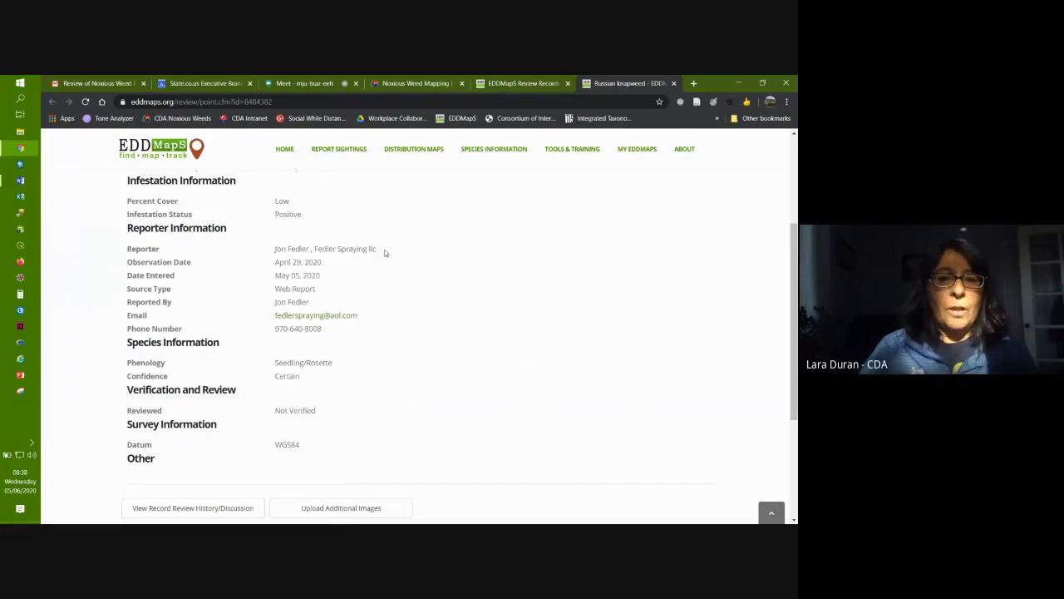
{"action": "scroll", "coordinate": [440, 268], "scroll_direction": "down", "scroll_amount": 1}
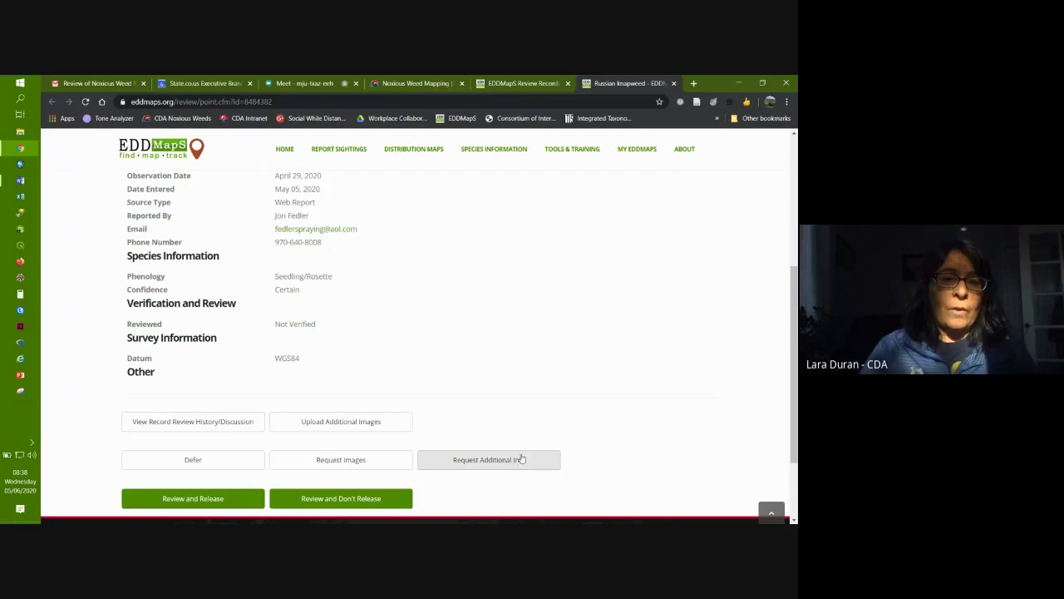
{"action": "scroll", "coordinate": [523, 363], "scroll_direction": "up", "scroll_amount": 3}
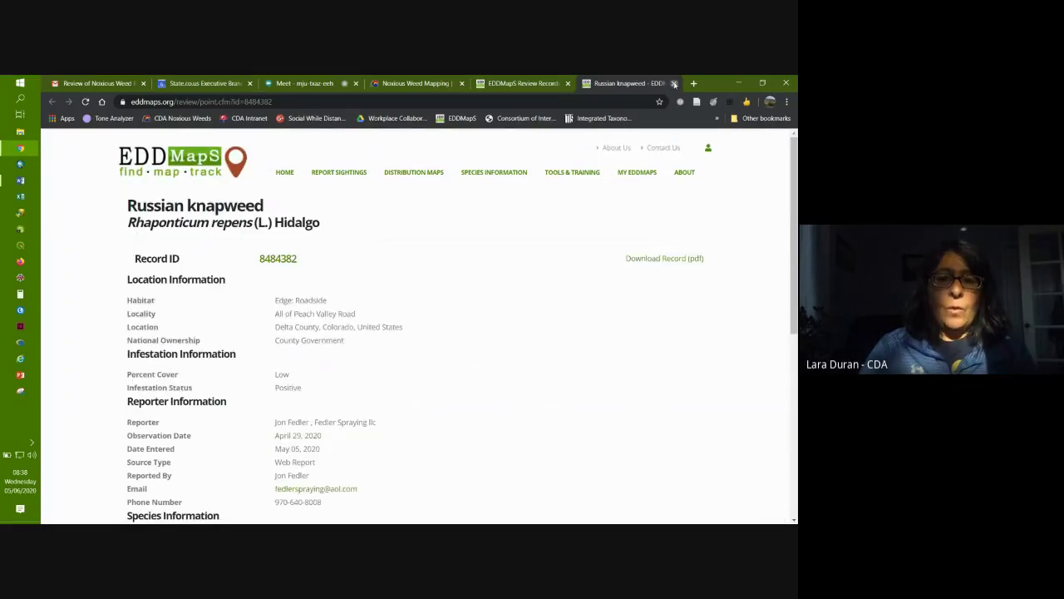
{"action": "left_click", "coordinate": [673, 83]}
{"action": "scroll", "coordinate": [208, 359], "scroll_direction": "down", "scroll_amount": 2}
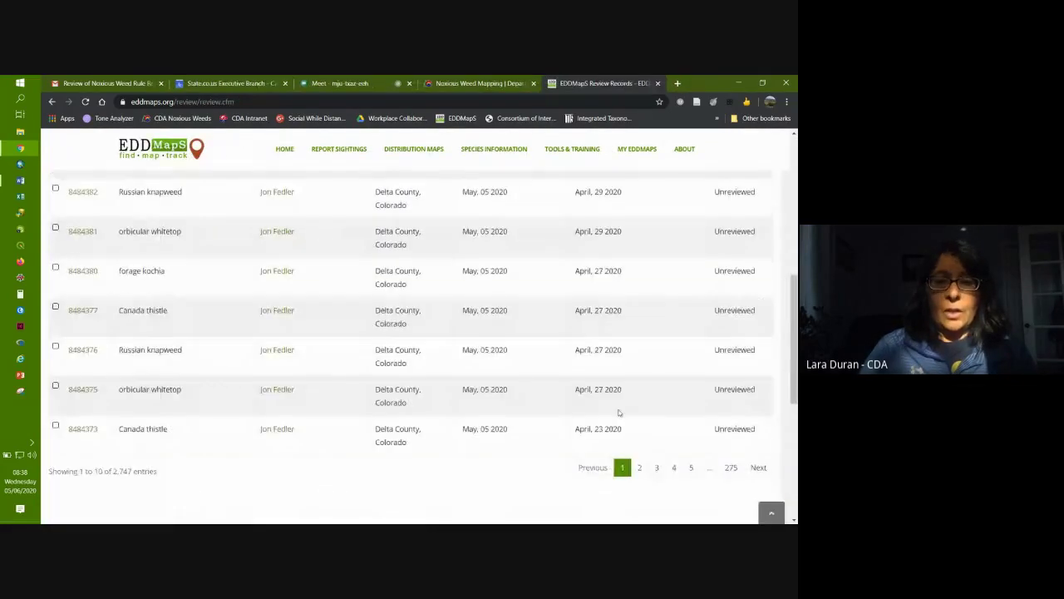
Step: Go to page 4 of the review list and open Siberian elm record 8483631
{"action": "left_click", "coordinate": [675, 469]}
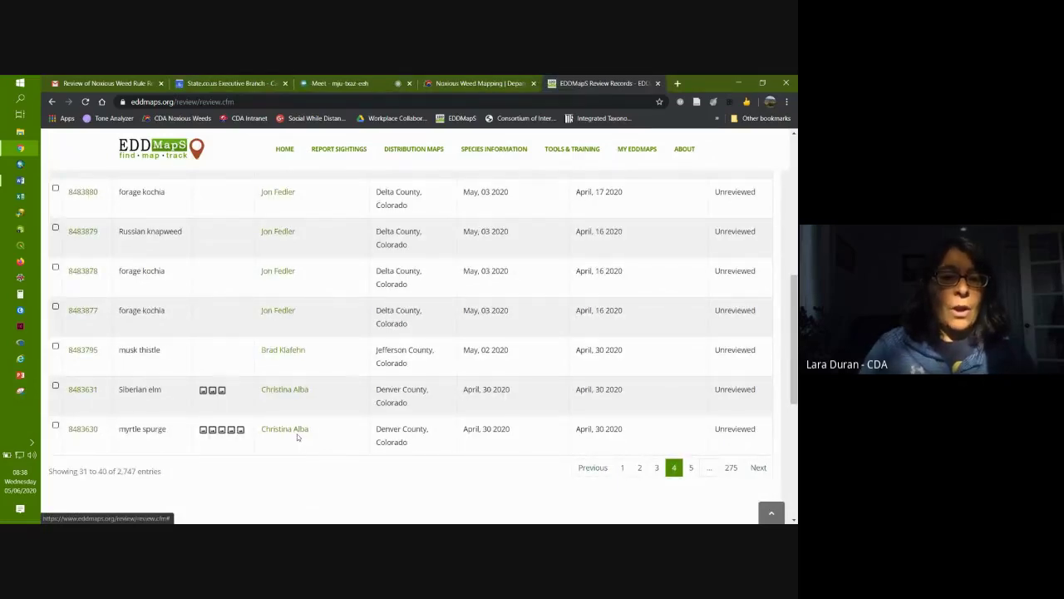
{"action": "left_click", "coordinate": [83, 390]}
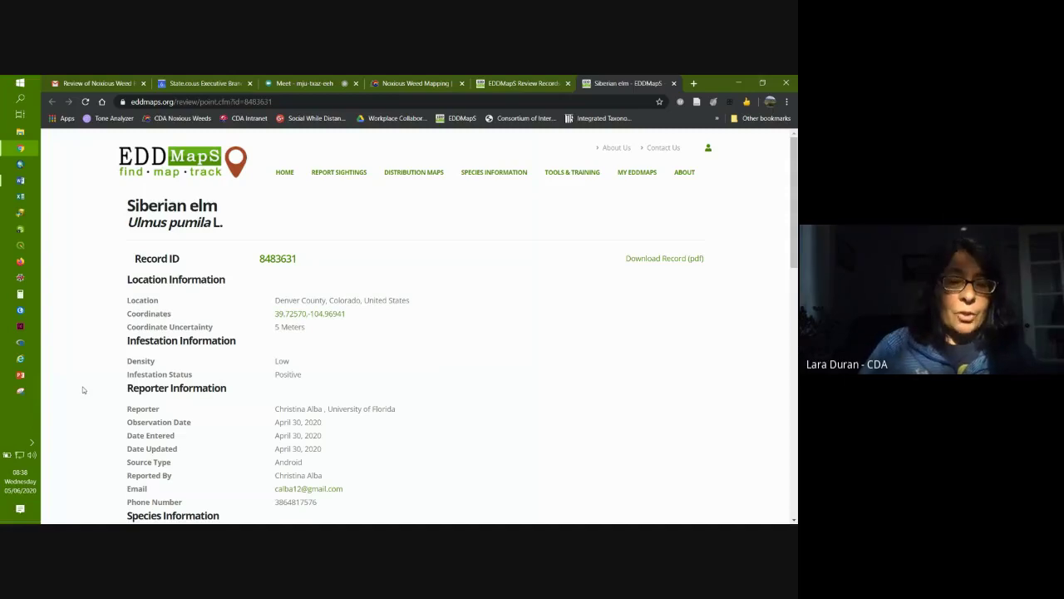
{"action": "scroll", "coordinate": [82, 389], "scroll_direction": "down", "scroll_amount": 2}
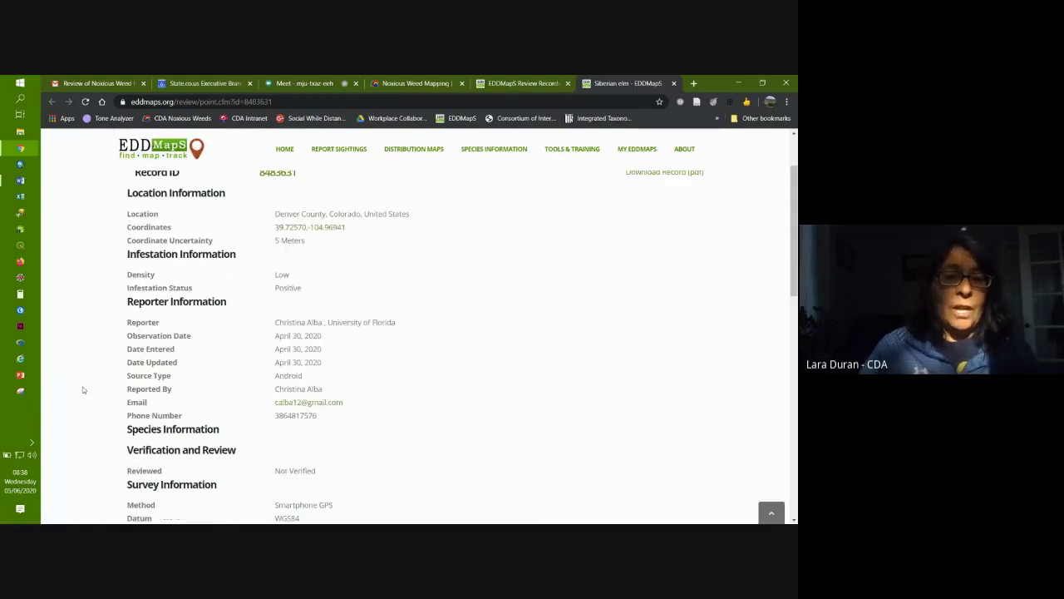
{"action": "scroll", "coordinate": [83, 389], "scroll_direction": "down", "scroll_amount": 3}
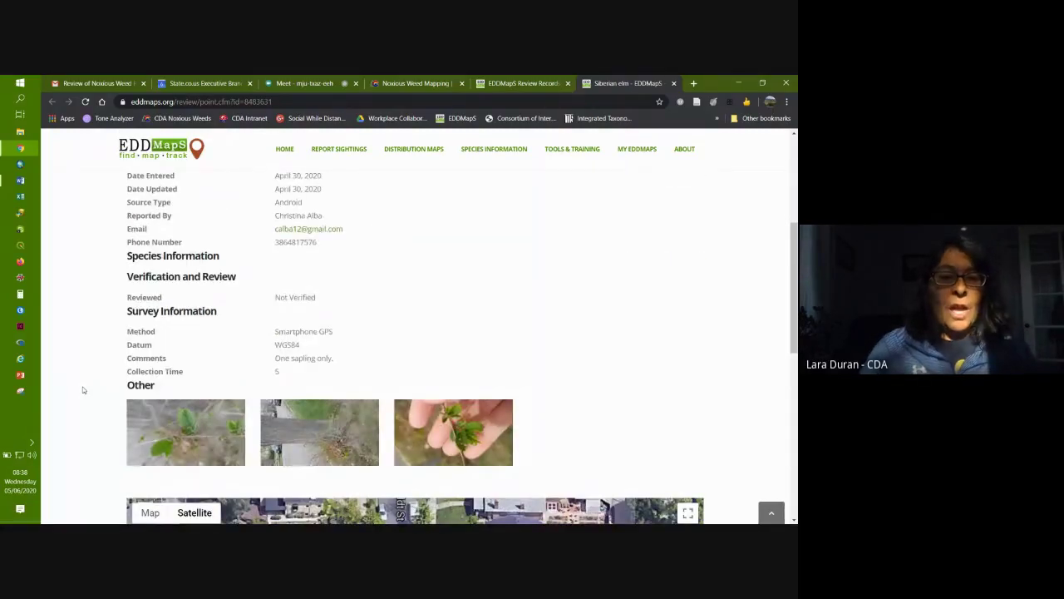
{"action": "scroll", "coordinate": [82, 389], "scroll_direction": "down", "scroll_amount": 1}
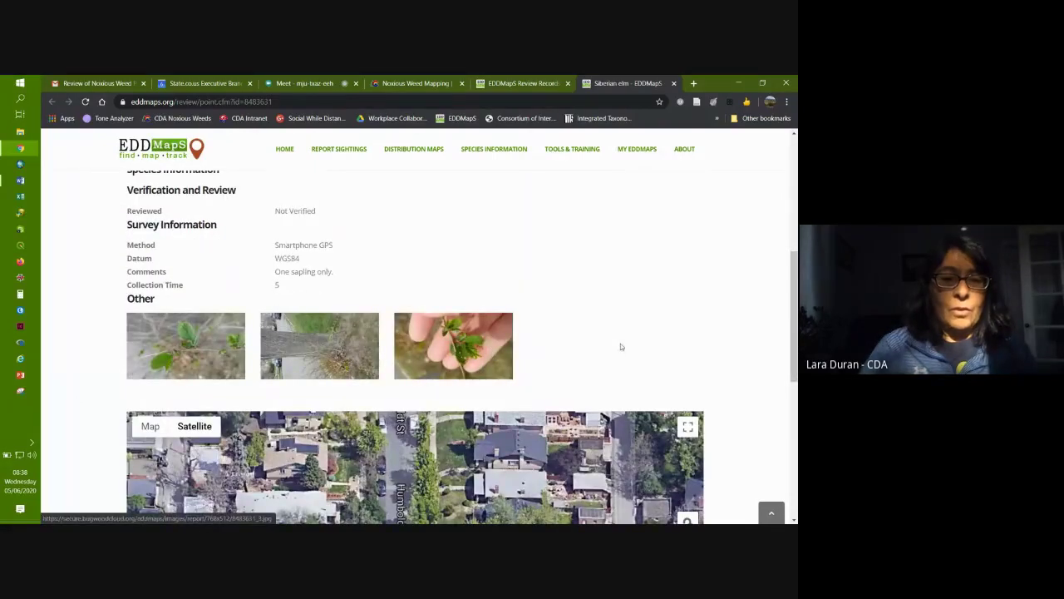
{"action": "scroll", "coordinate": [620, 347], "scroll_direction": "up", "scroll_amount": 3}
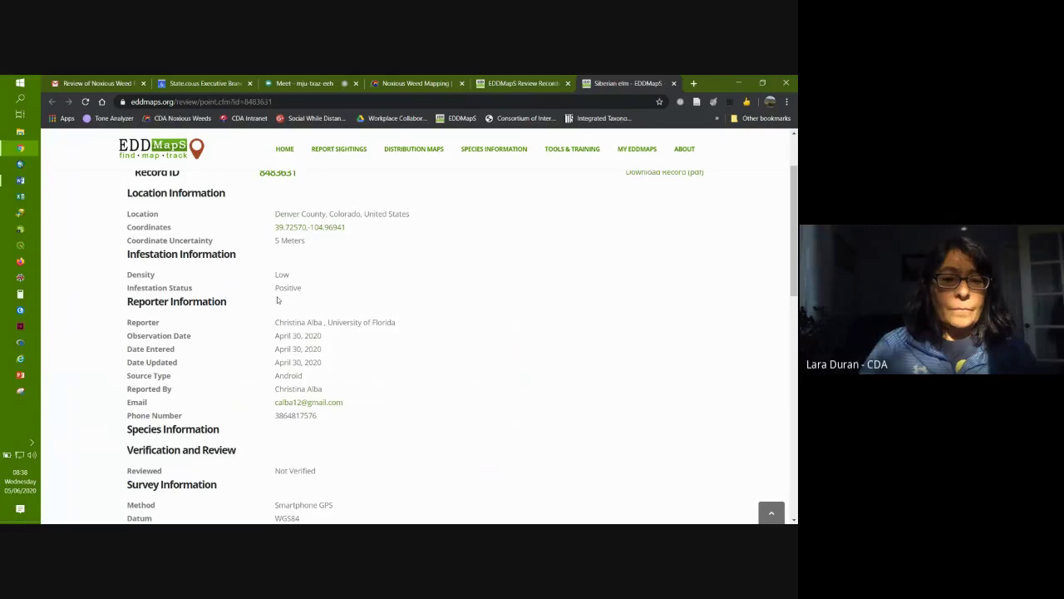
{"action": "scroll", "coordinate": [172, 259], "scroll_direction": "up", "scroll_amount": 1}
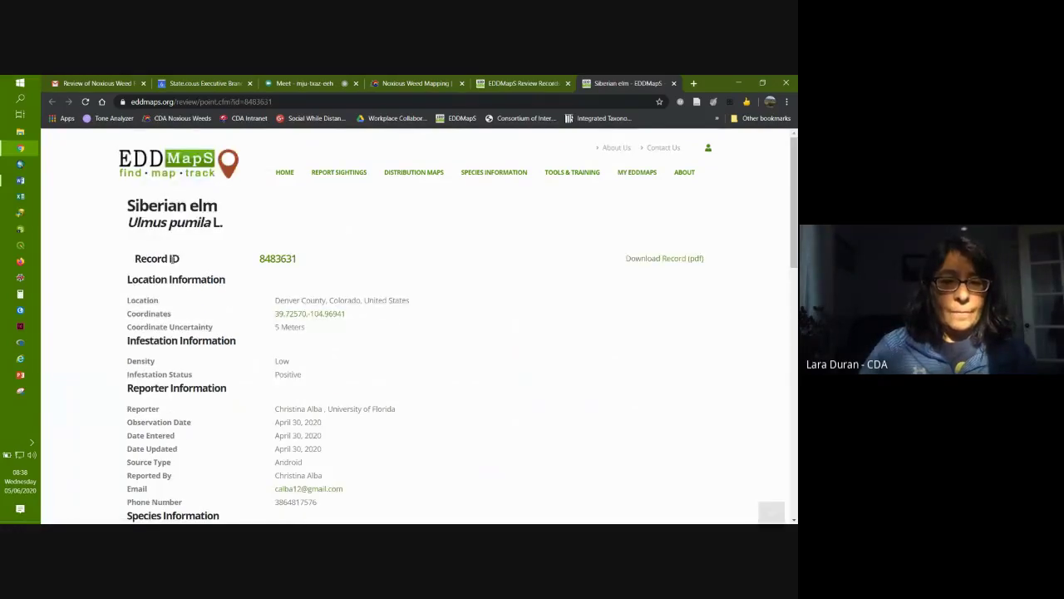
{"action": "scroll", "coordinate": [89, 275], "scroll_direction": "down", "scroll_amount": 5}
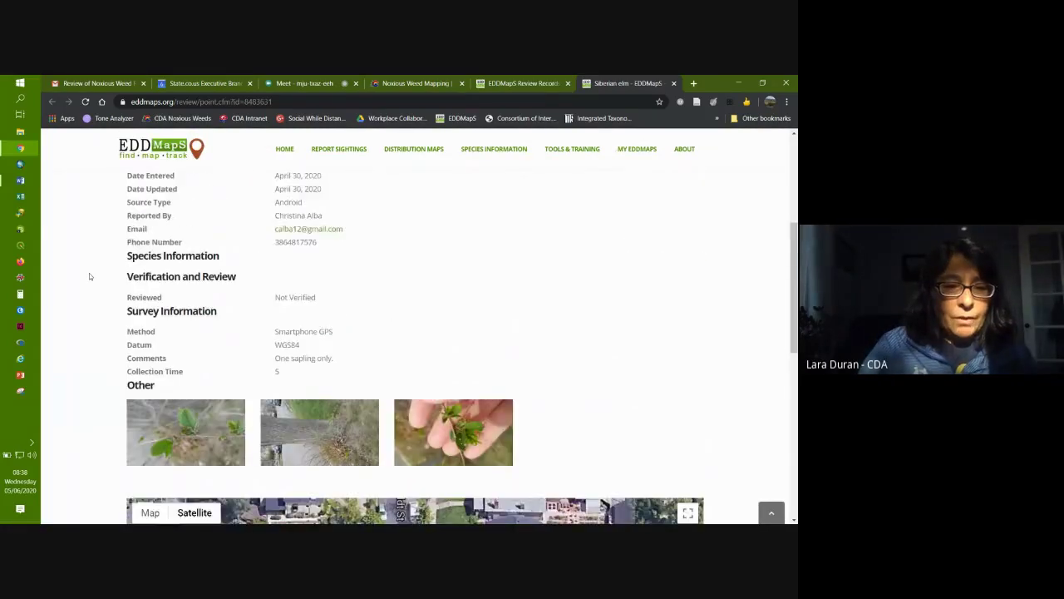
{"action": "scroll", "coordinate": [89, 272], "scroll_direction": "down", "scroll_amount": 1}
{"action": "left_click", "coordinate": [446, 332]}
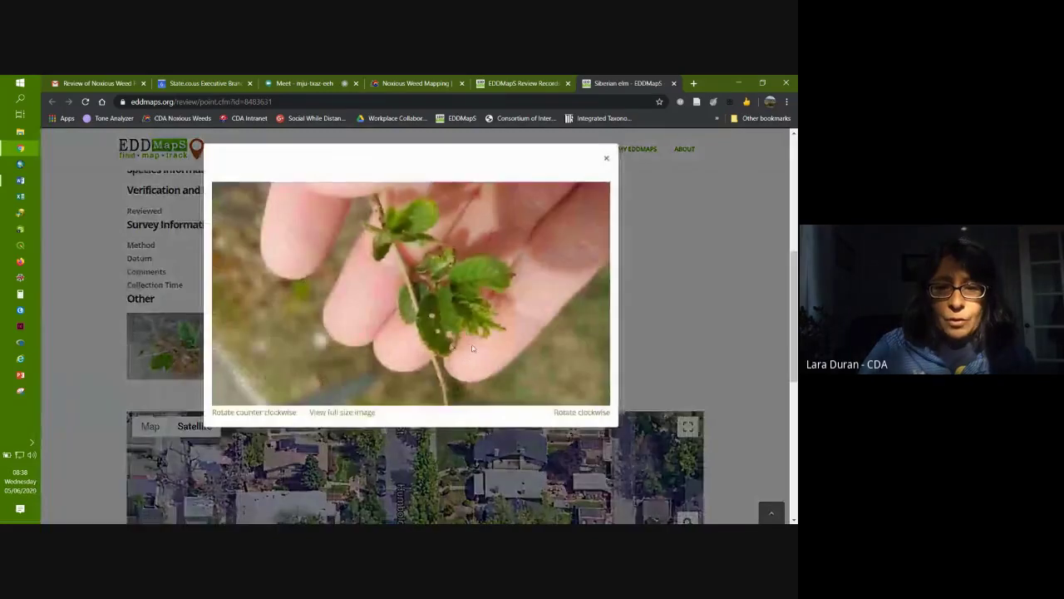
{"action": "left_click", "coordinate": [335, 413]}
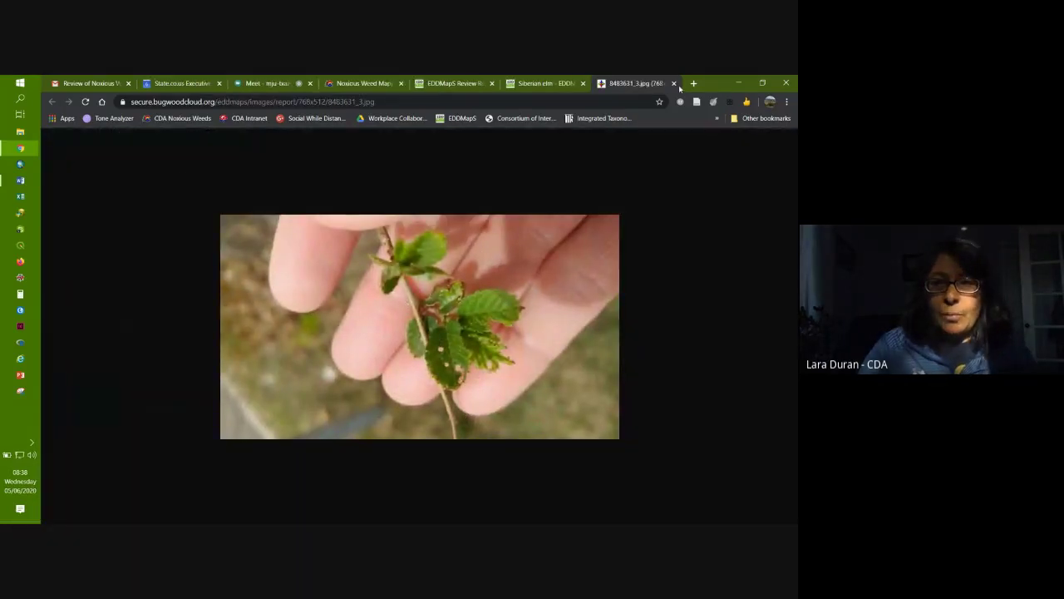
{"action": "left_click", "coordinate": [674, 83]}
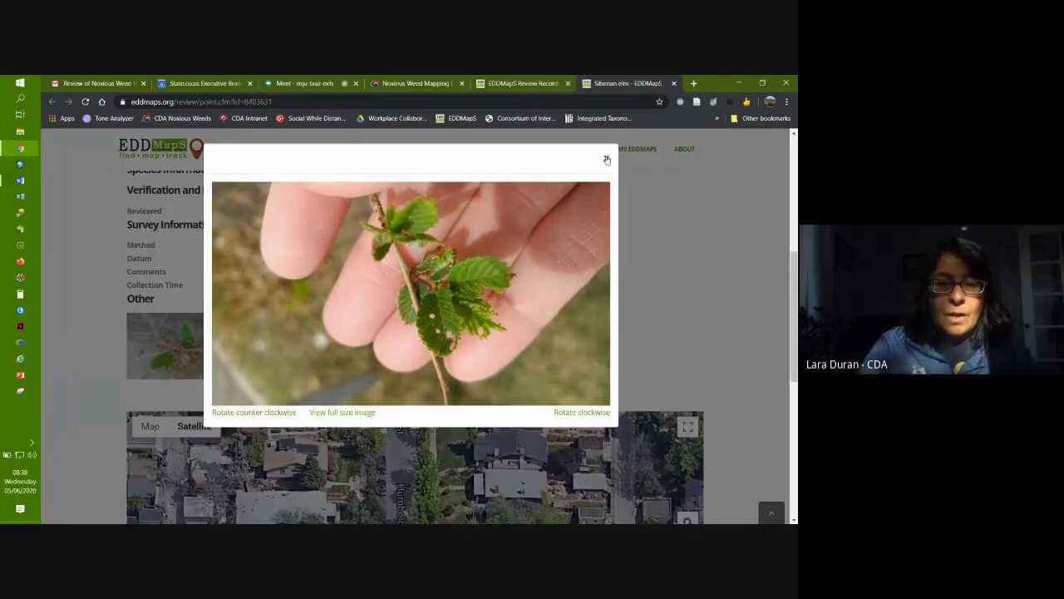
{"action": "left_click", "coordinate": [607, 159]}
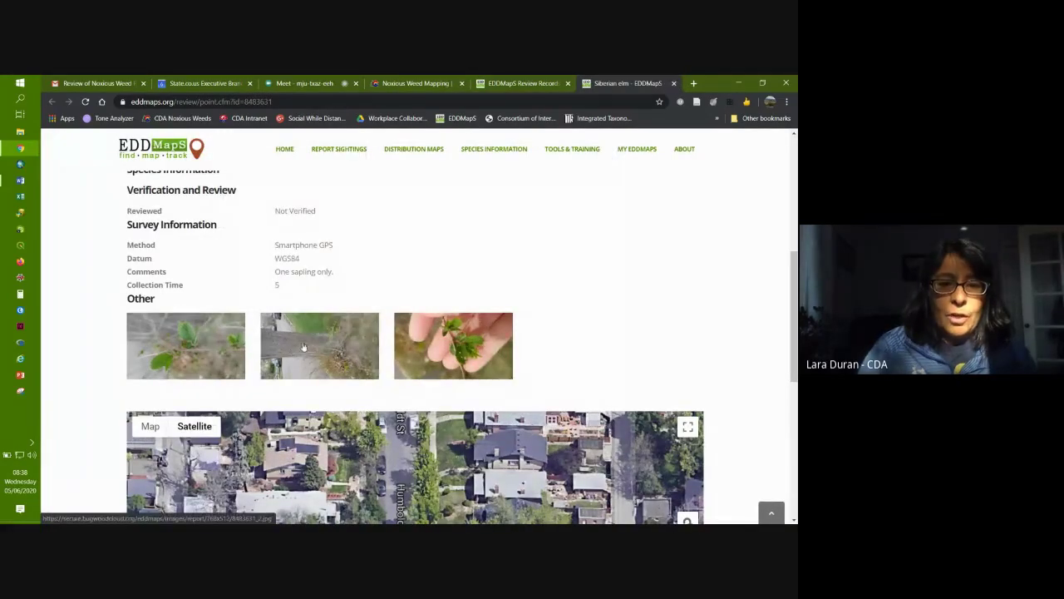
{"action": "scroll", "coordinate": [761, 292], "scroll_direction": "down", "scroll_amount": 4}
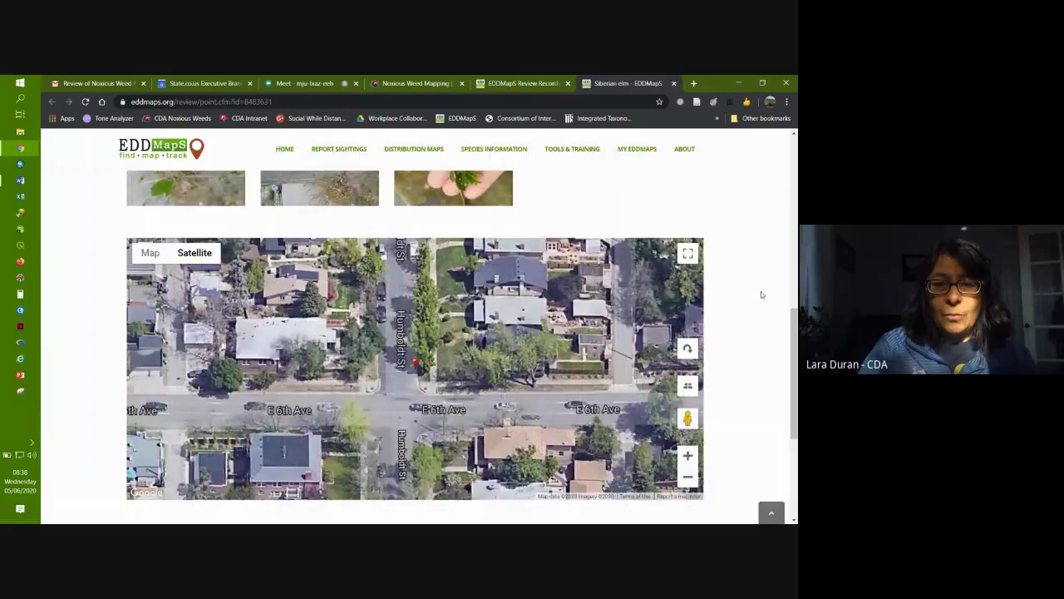
{"action": "scroll", "coordinate": [754, 301], "scroll_direction": "up", "scroll_amount": 10}
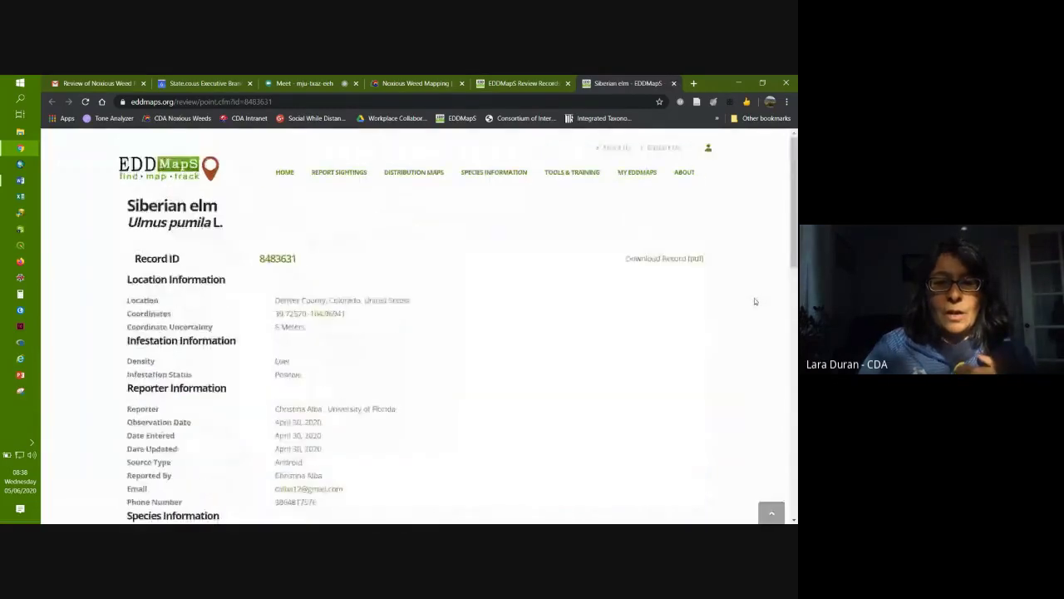
{"action": "scroll", "coordinate": [754, 301], "scroll_direction": "down", "scroll_amount": 9}
{"action": "scroll", "coordinate": [754, 300], "scroll_direction": "down", "scroll_amount": 4}
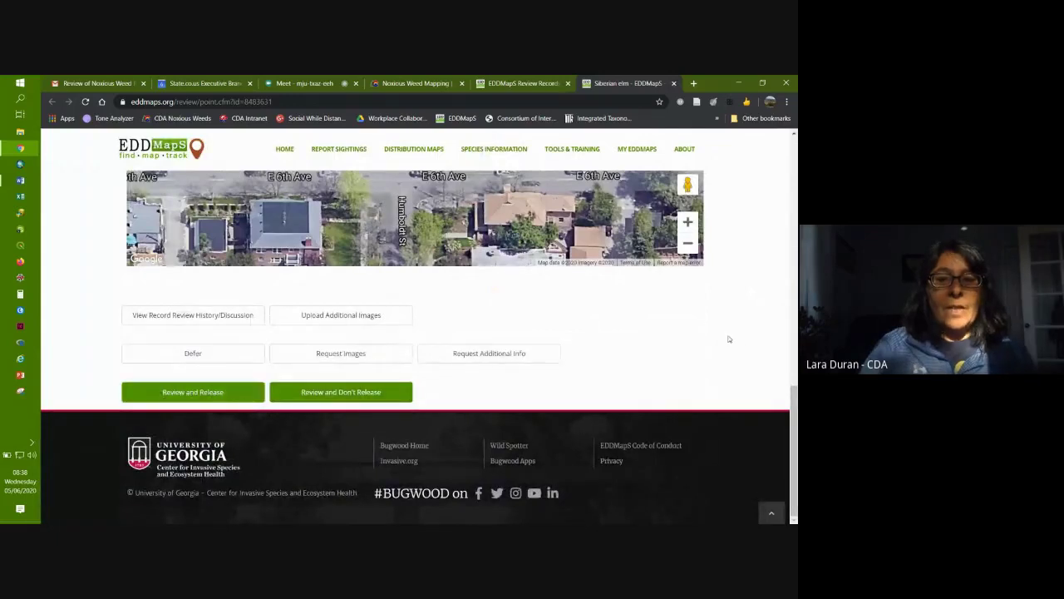
{"action": "scroll", "coordinate": [721, 338], "scroll_direction": "up", "scroll_amount": 4}
{"action": "scroll", "coordinate": [721, 338], "scroll_direction": "up", "scroll_amount": 10}
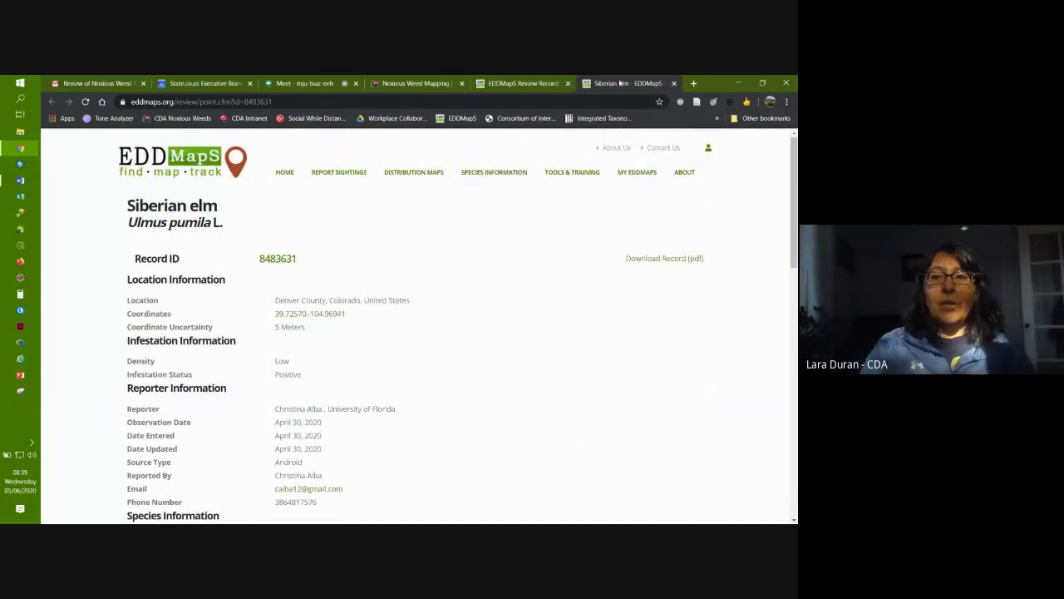
Step: Close the Siberian elm record tab and go back twice to the black henbane points map
{"action": "left_click", "coordinate": [673, 83]}
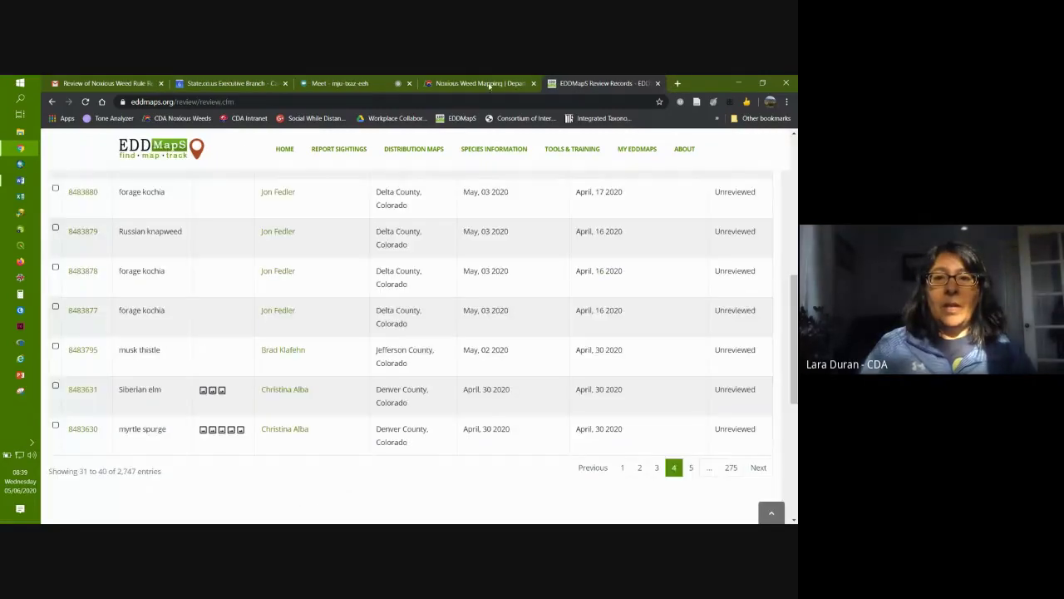
{"action": "left_click", "coordinate": [51, 102]}
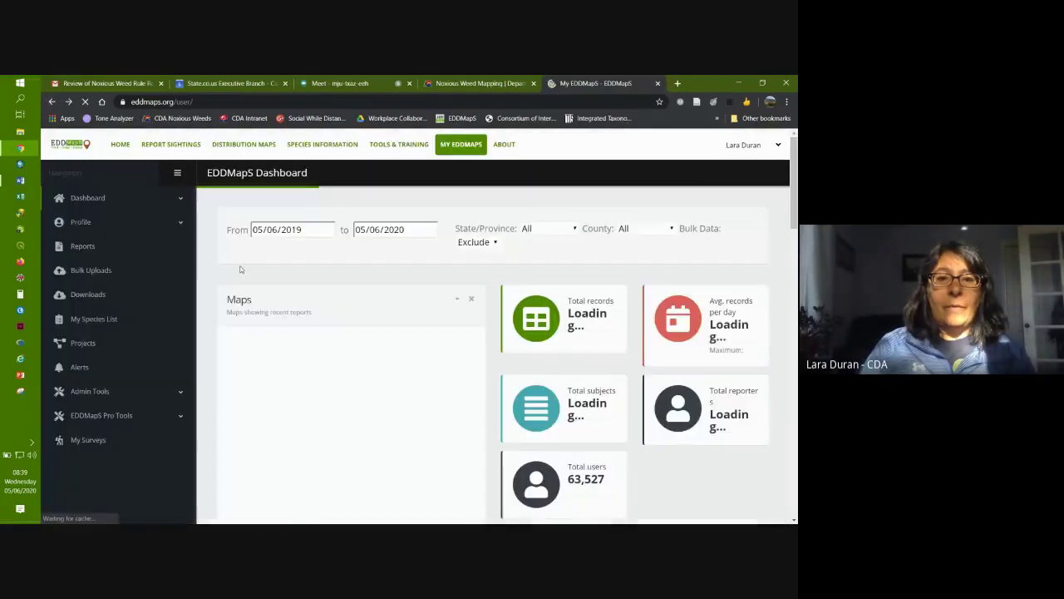
{"action": "left_click", "coordinate": [50, 102]}
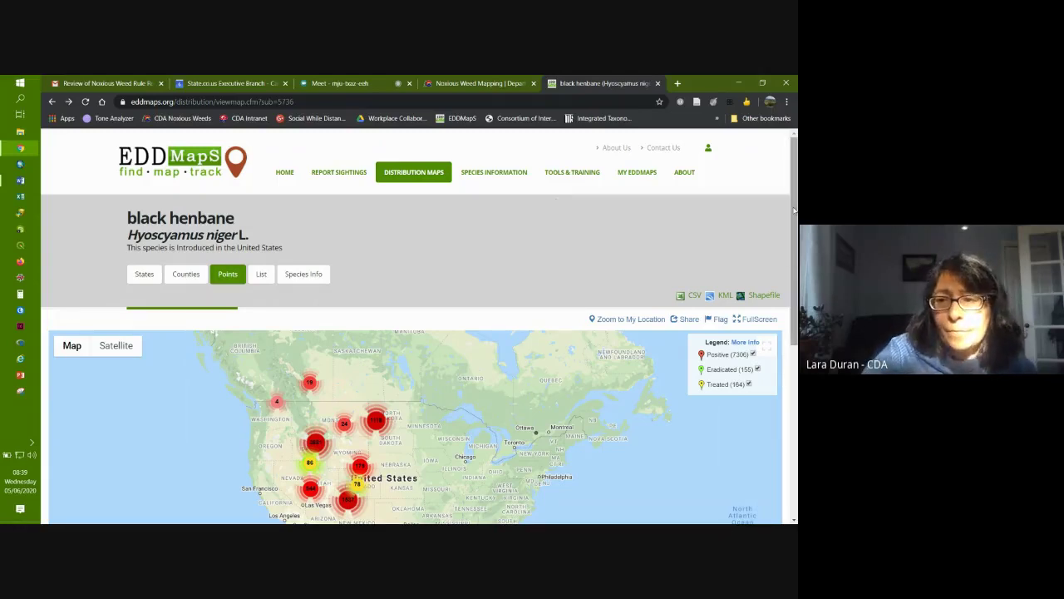
Step: Look over the black henbane points map, then switch it to the Counties distribution view
{"action": "left_click_drag", "start_coordinate": [794, 193], "coordinate": [794, 279]}
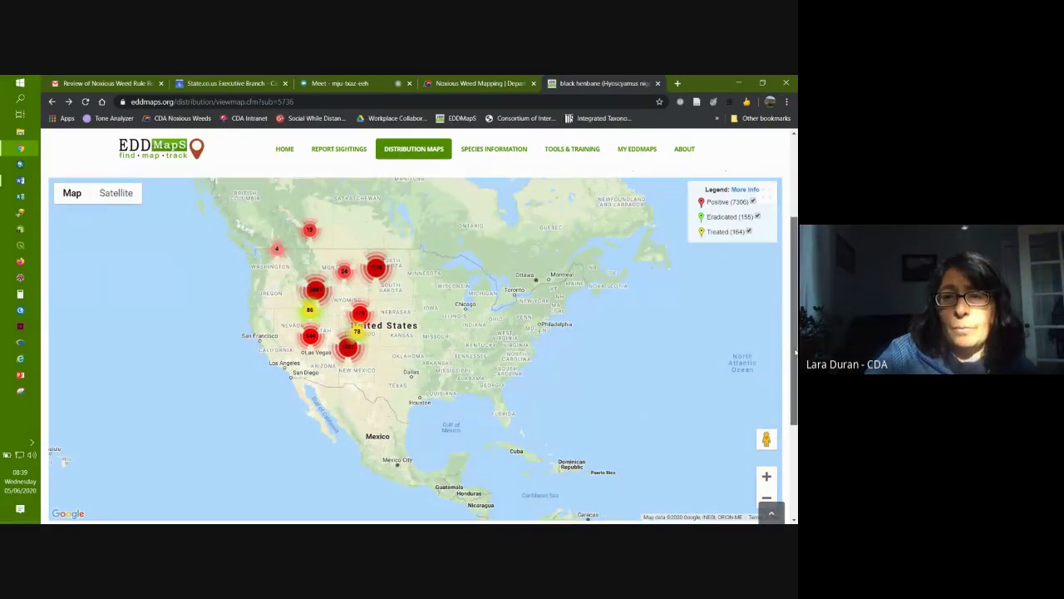
{"action": "left_click_drag", "start_coordinate": [795, 351], "coordinate": [796, 305]}
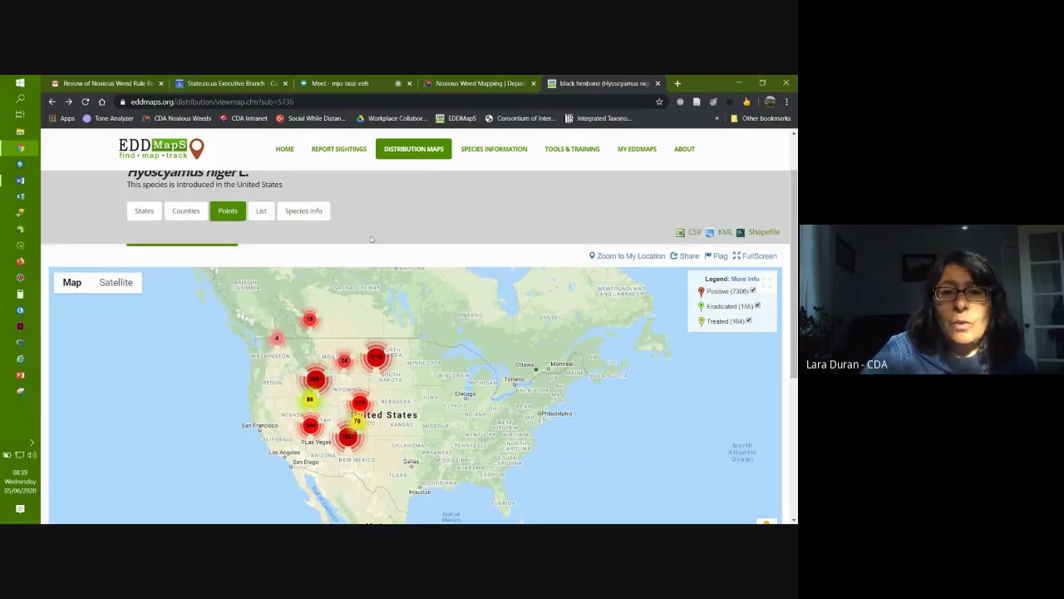
{"action": "left_click_drag", "start_coordinate": [795, 249], "coordinate": [796, 236]}
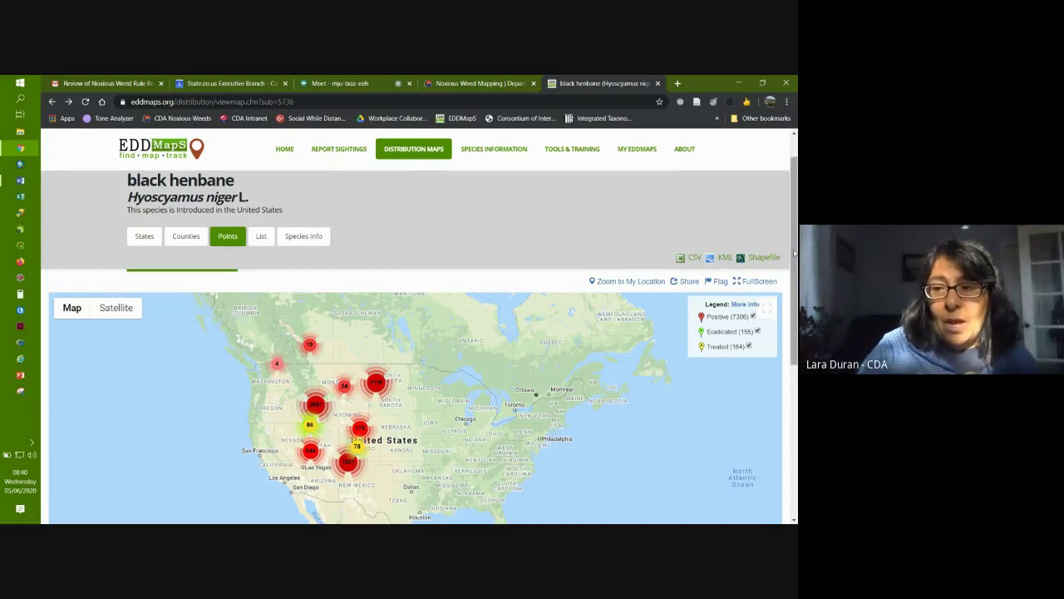
{"action": "scroll", "coordinate": [792, 270], "scroll_direction": "up", "scroll_amount": 1}
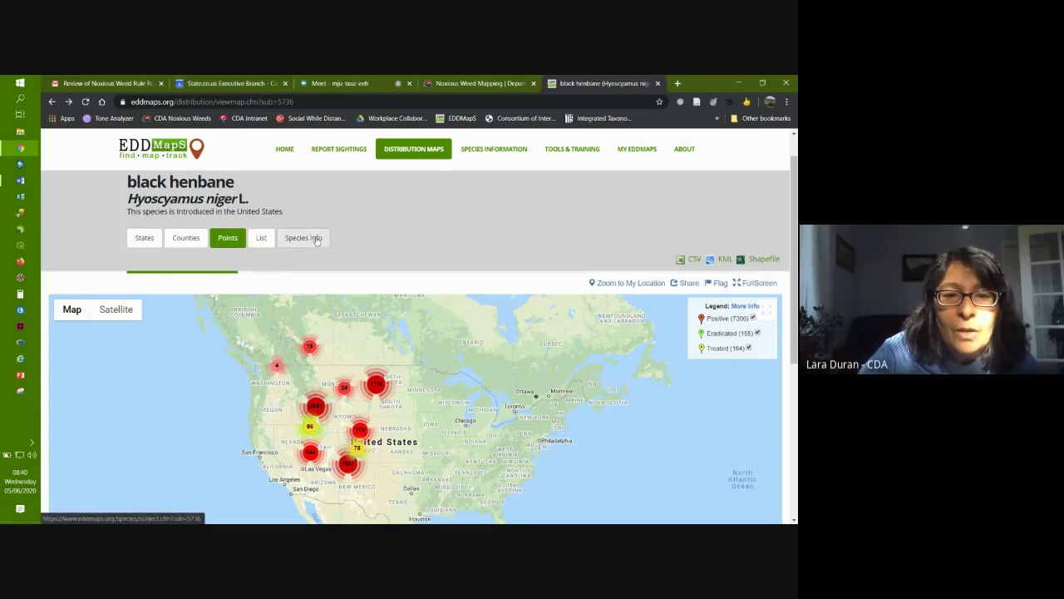
{"action": "left_click", "coordinate": [187, 241]}
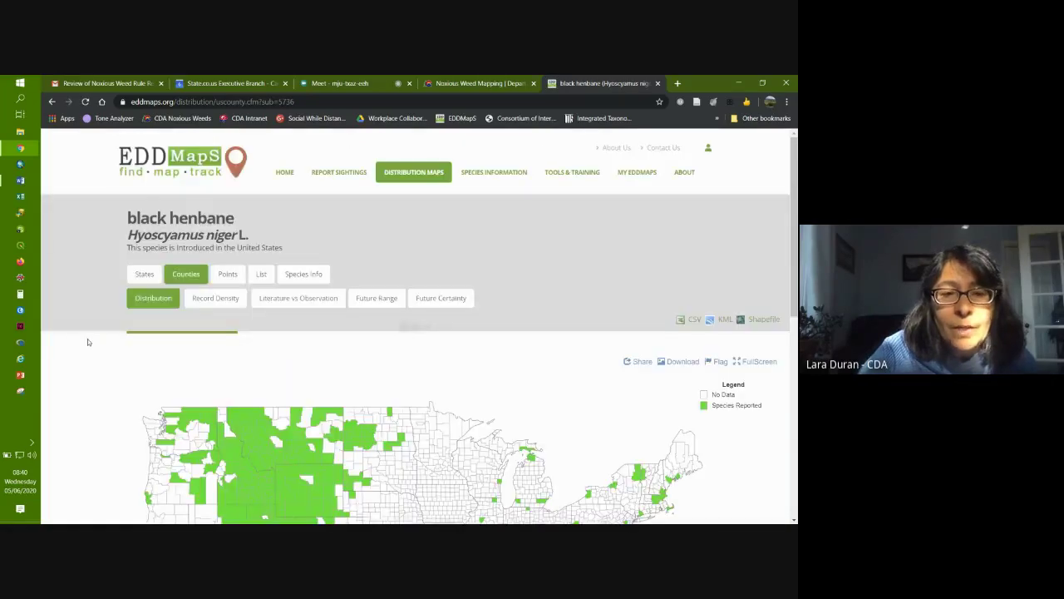
Step: View the black henbane Record Density and Literature vs Observation county maps, then Future Range
{"action": "scroll", "coordinate": [76, 351], "scroll_direction": "down", "scroll_amount": 2}
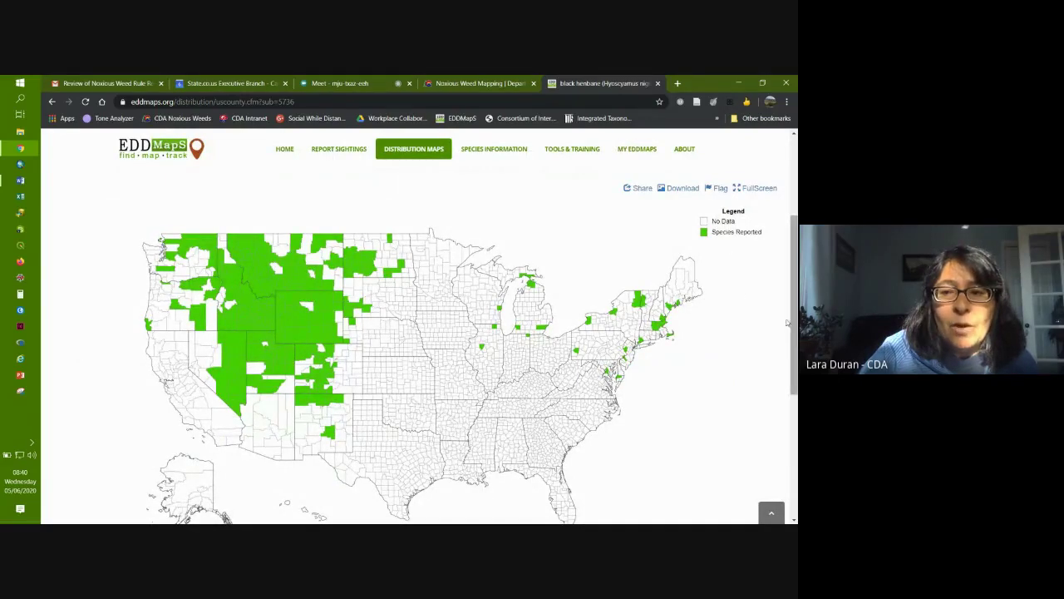
{"action": "left_click_drag", "start_coordinate": [789, 324], "coordinate": [792, 313]}
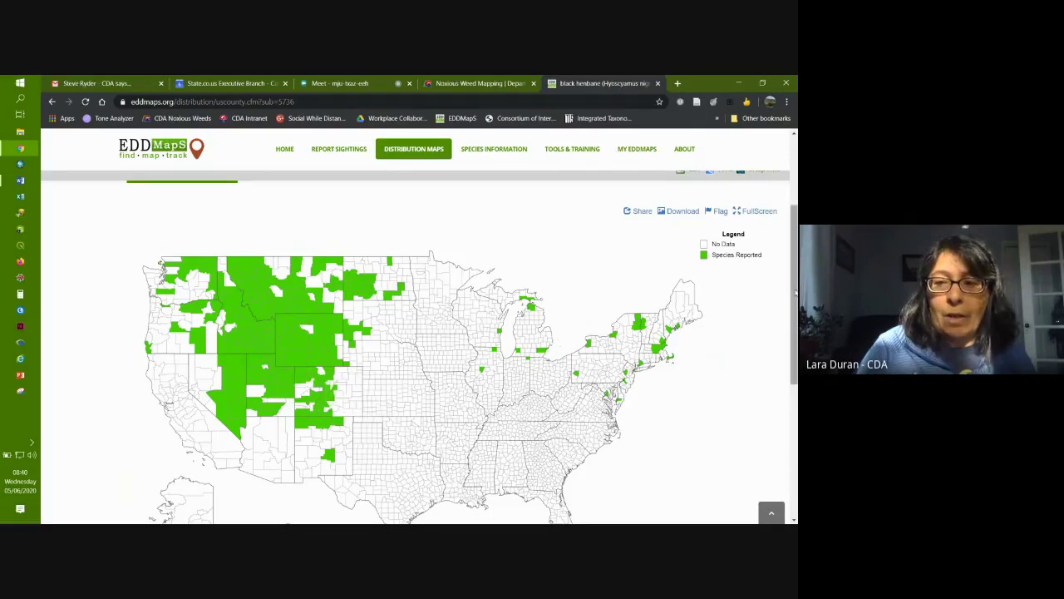
{"action": "scroll", "coordinate": [353, 316], "scroll_direction": "up", "scroll_amount": 3}
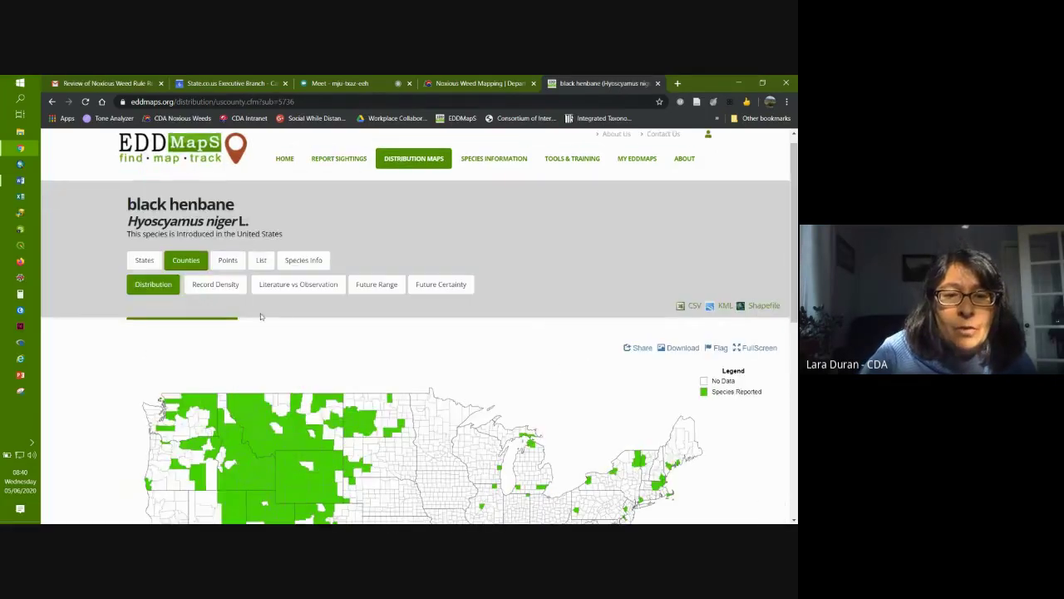
{"action": "left_click", "coordinate": [204, 288]}
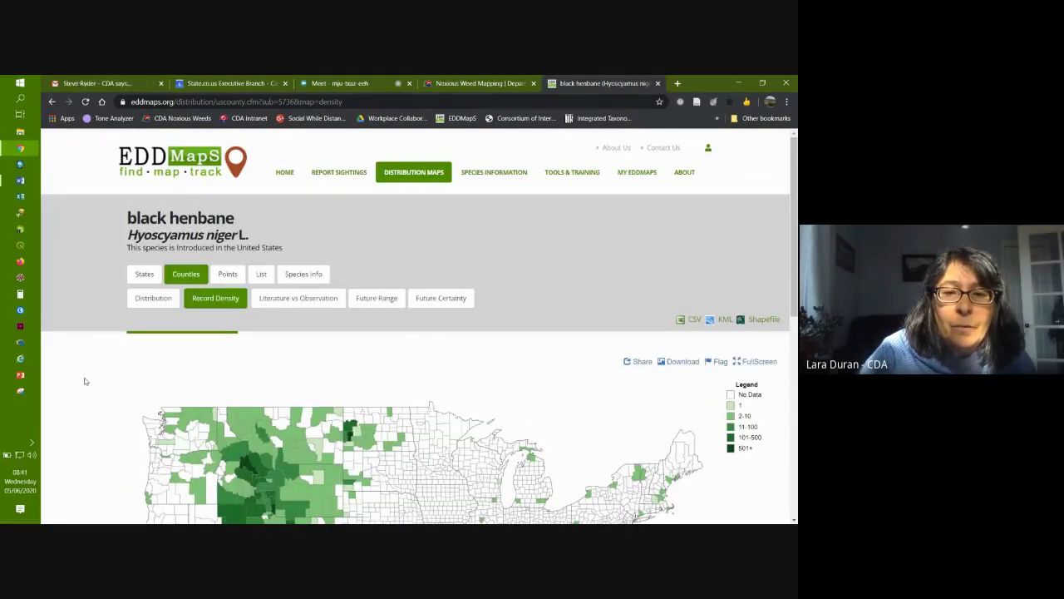
{"action": "left_click", "coordinate": [283, 301]}
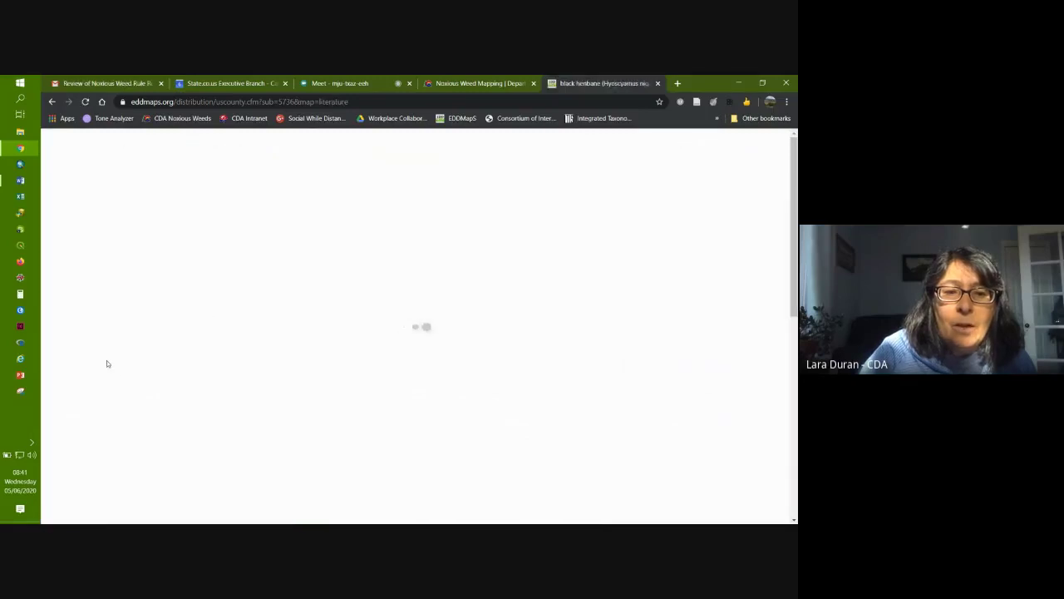
{"action": "scroll", "coordinate": [88, 373], "scroll_direction": "down", "scroll_amount": 2}
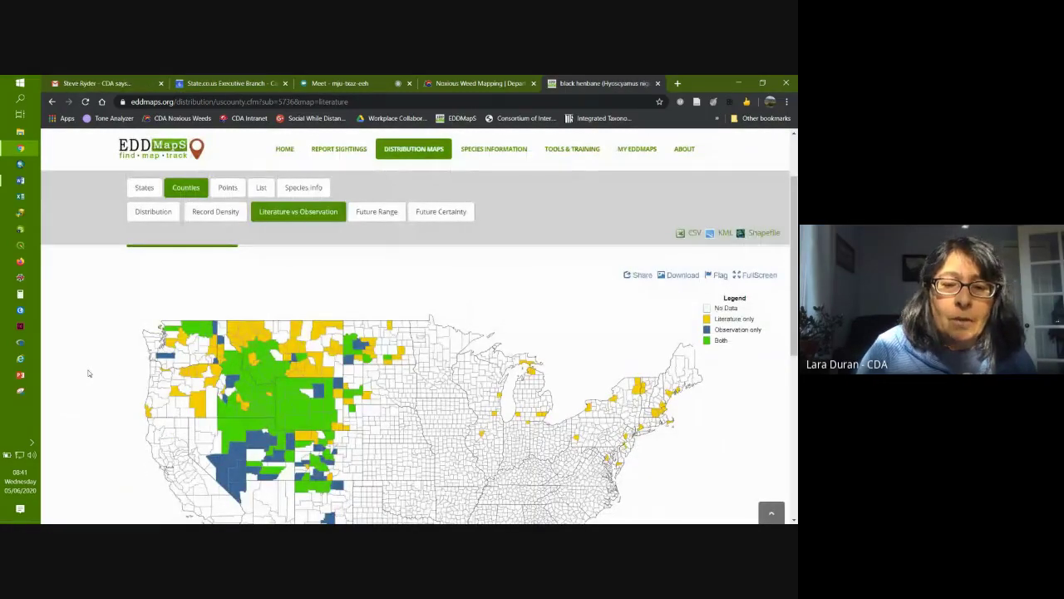
{"action": "left_click", "coordinate": [384, 215]}
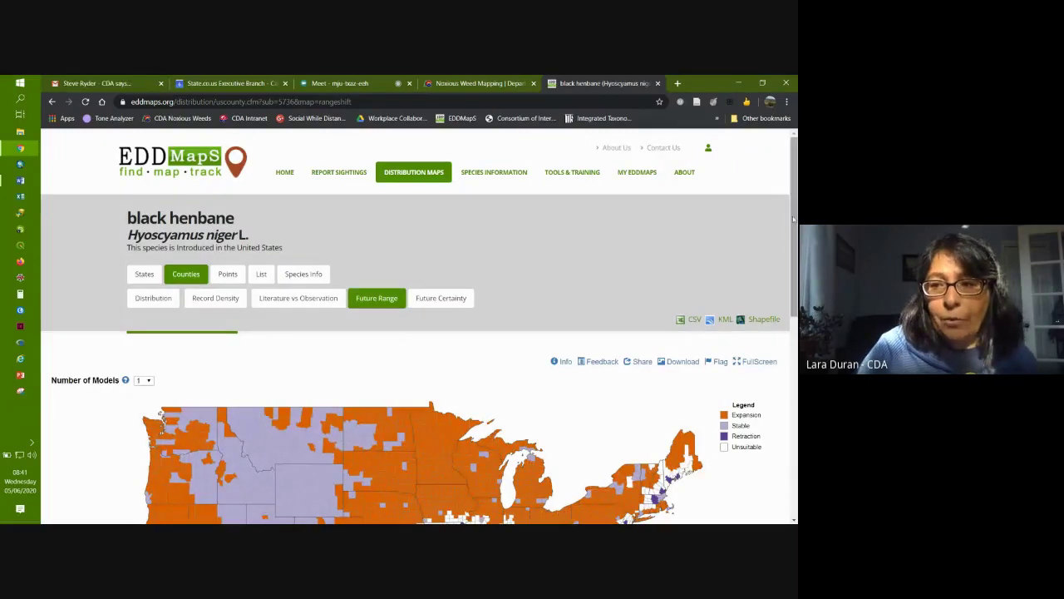
Step: Try the future range projection with 6 models, then 10, then back to 1
{"action": "left_click_drag", "start_coordinate": [793, 227], "coordinate": [793, 303]}
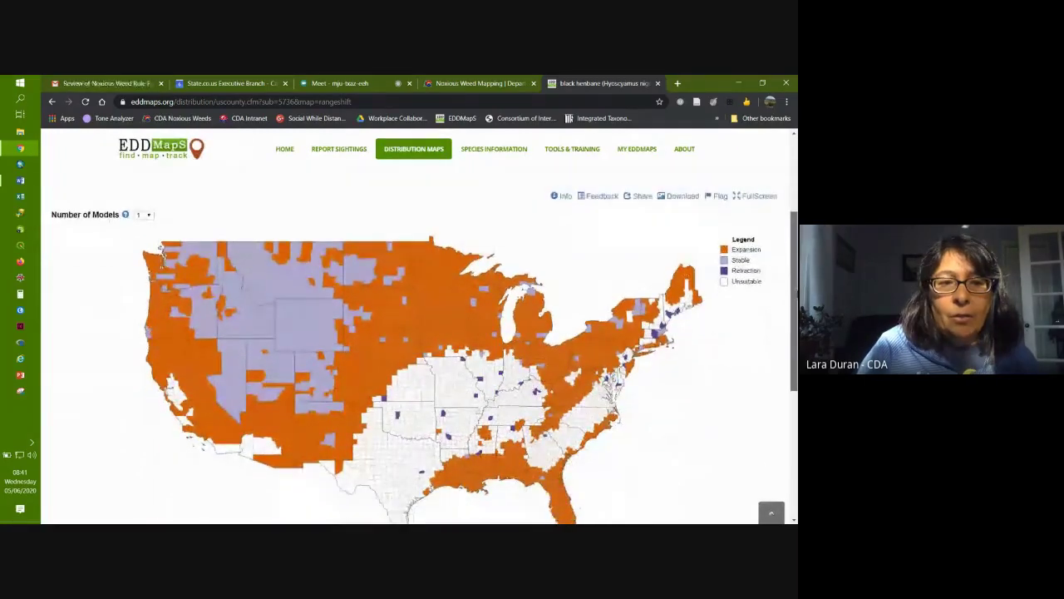
{"action": "left_click", "coordinate": [147, 209]}
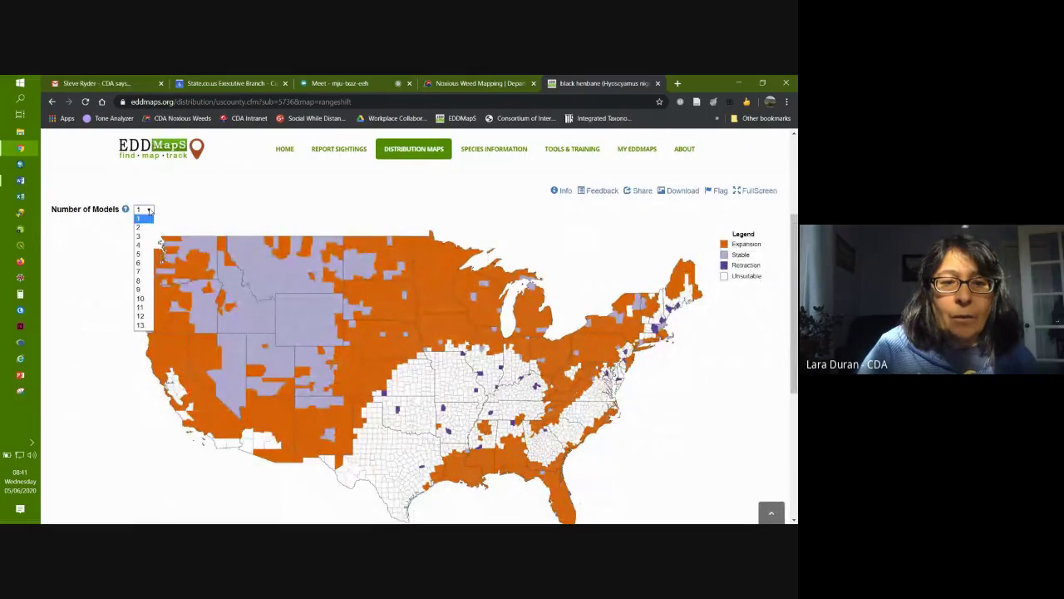
{"action": "left_click", "coordinate": [138, 263]}
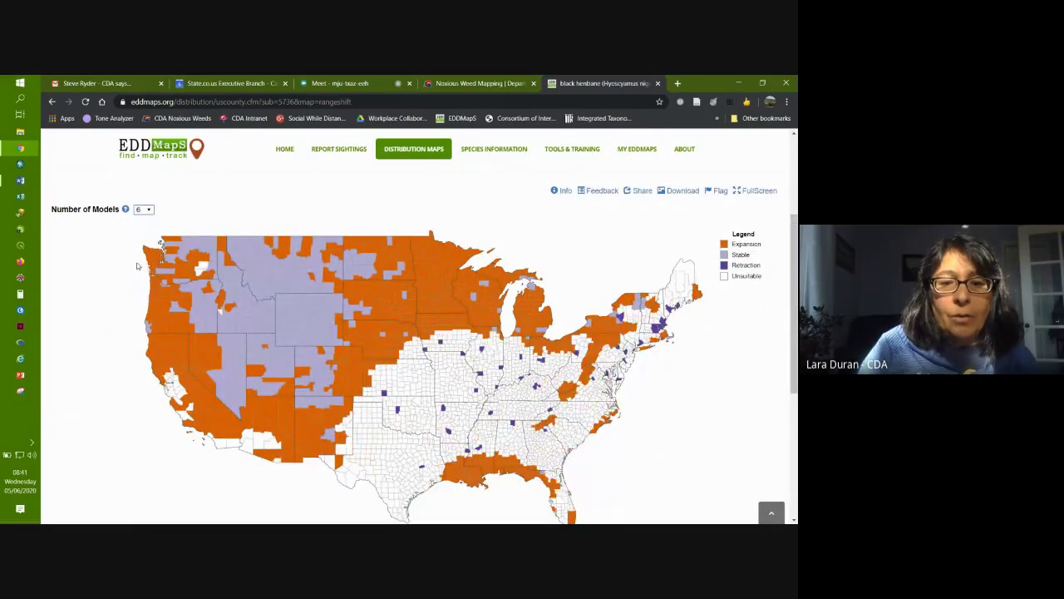
{"action": "left_click", "coordinate": [147, 210]}
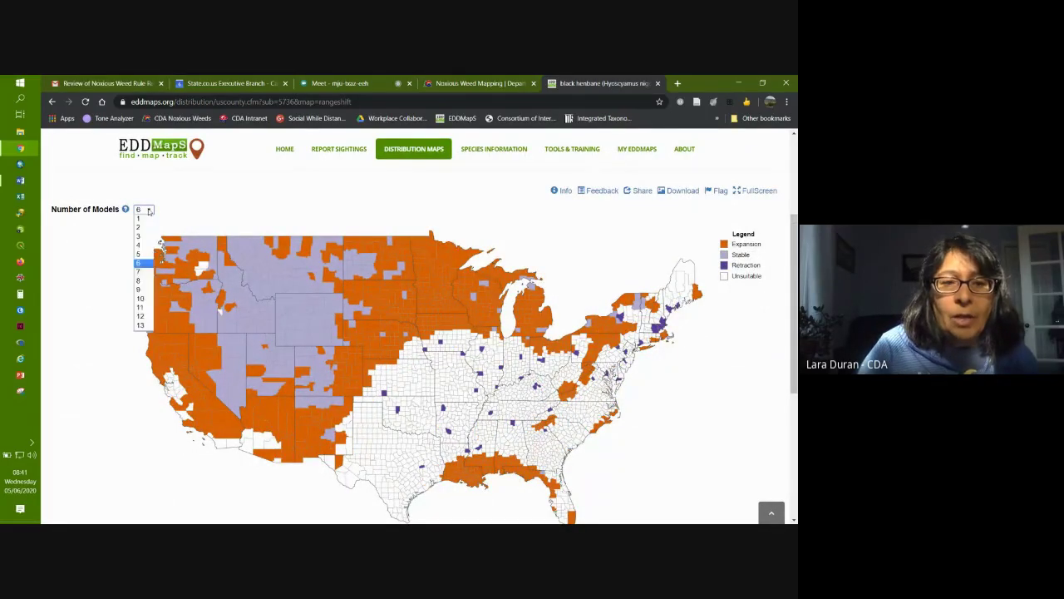
{"action": "left_click", "coordinate": [150, 301]}
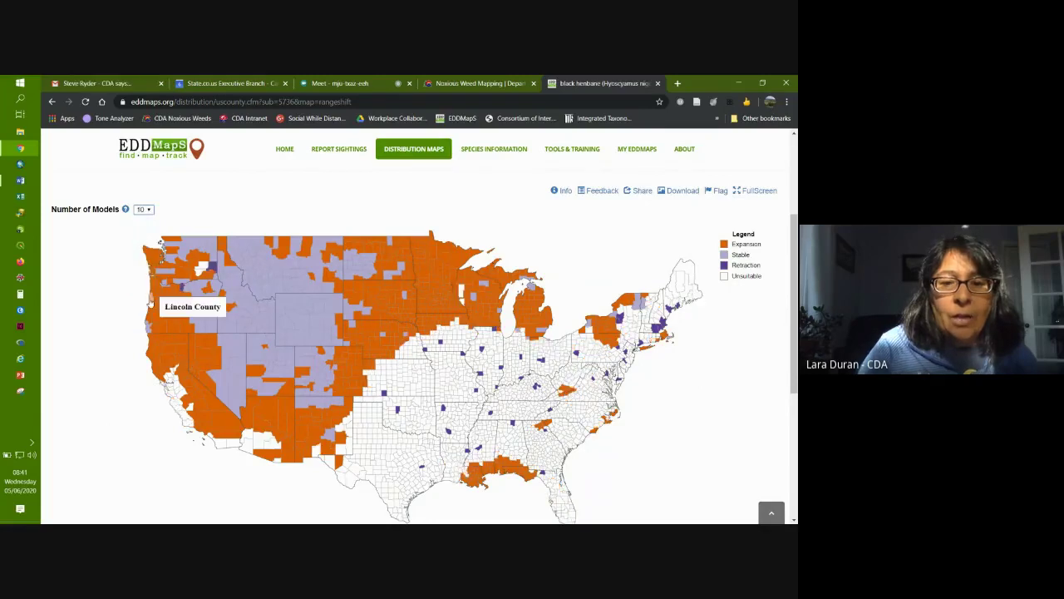
{"action": "left_click", "coordinate": [148, 210]}
{"action": "left_click", "coordinate": [146, 211]}
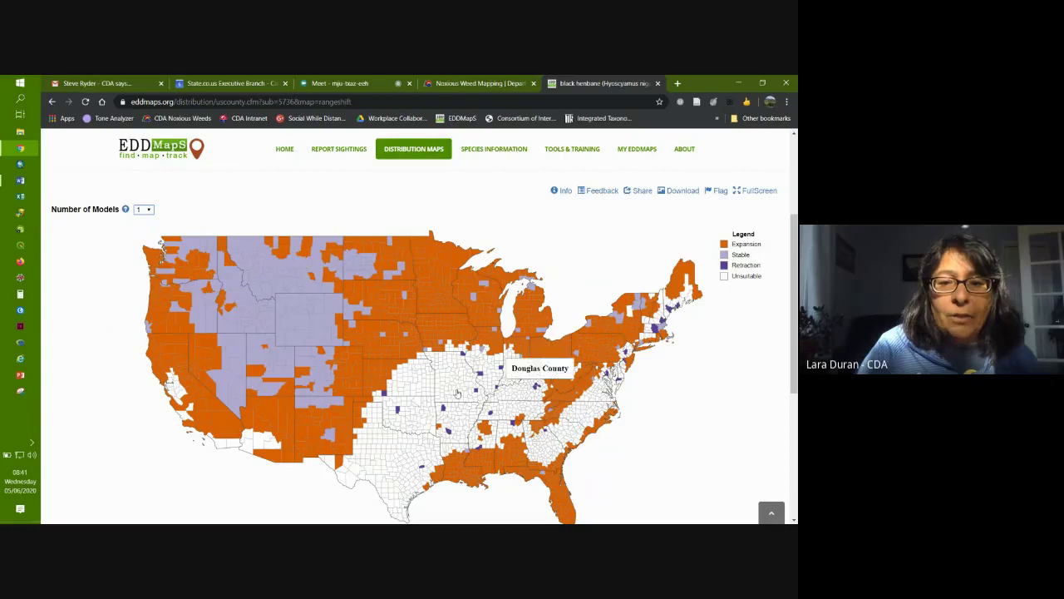
Step: Base the projection on 10 models and switch the county map to Future Certainty
{"action": "left_click", "coordinate": [148, 209]}
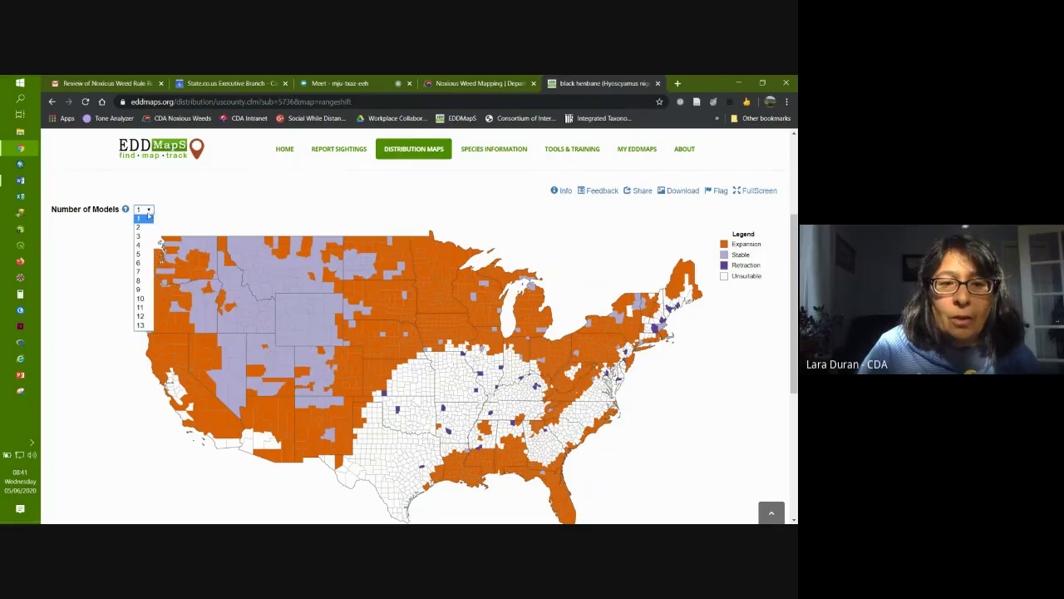
{"action": "left_click", "coordinate": [145, 299]}
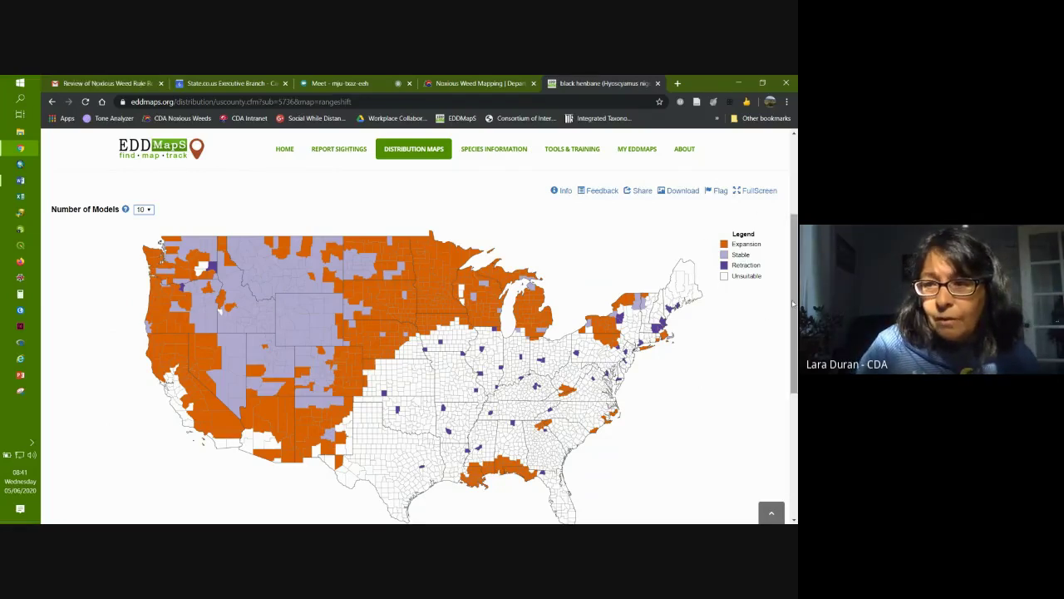
{"action": "scroll", "coordinate": [793, 303], "scroll_direction": "up", "scroll_amount": 1}
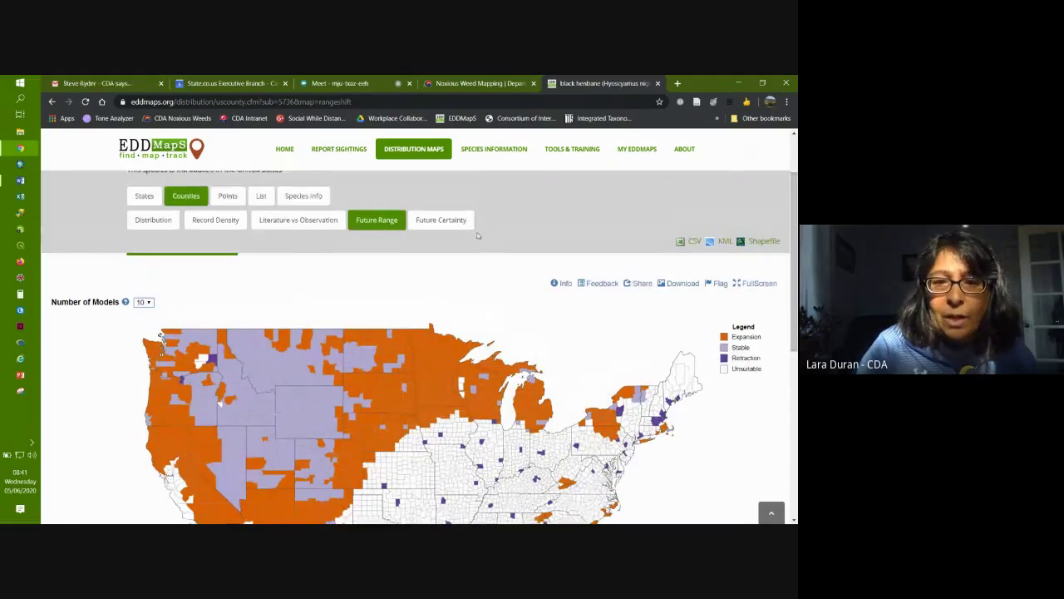
{"action": "left_click", "coordinate": [438, 221]}
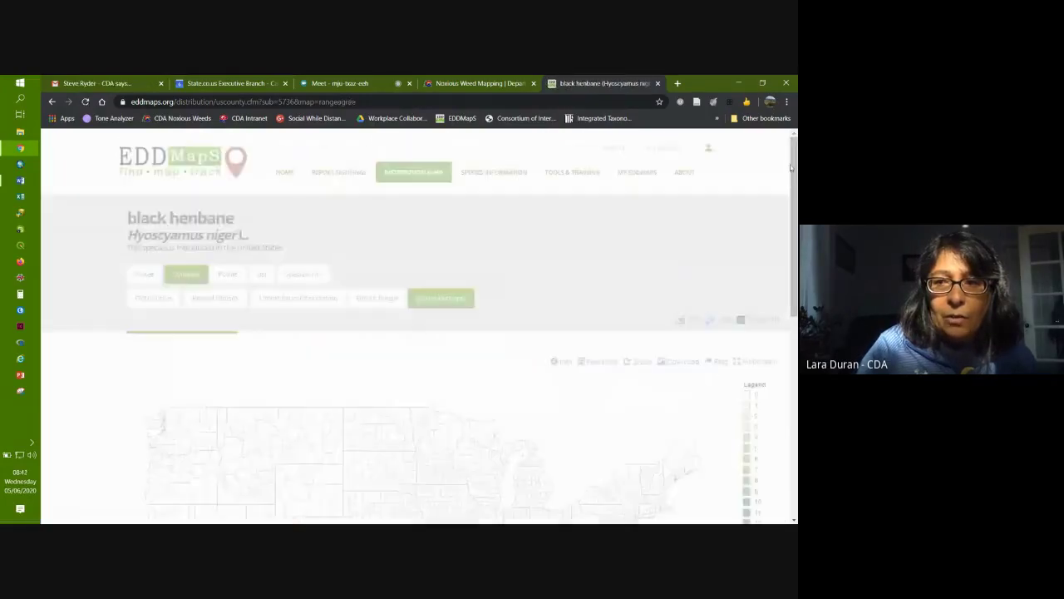
{"action": "left_click_drag", "start_coordinate": [796, 168], "coordinate": [795, 260]}
{"action": "scroll", "coordinate": [619, 339], "scroll_direction": "up", "scroll_amount": 3}
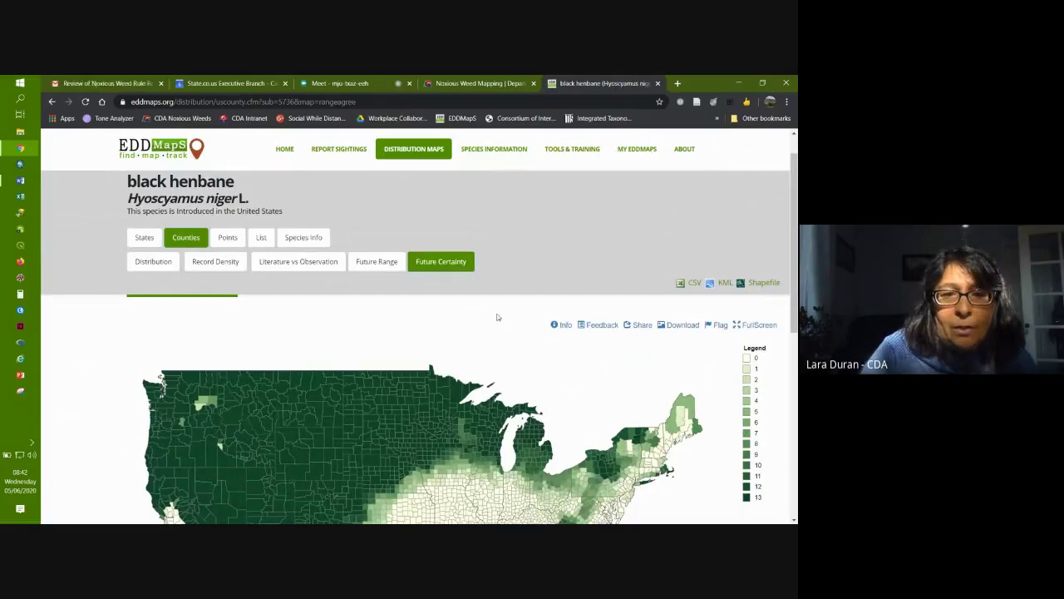
{"action": "scroll", "coordinate": [497, 317], "scroll_direction": "up", "scroll_amount": 1}
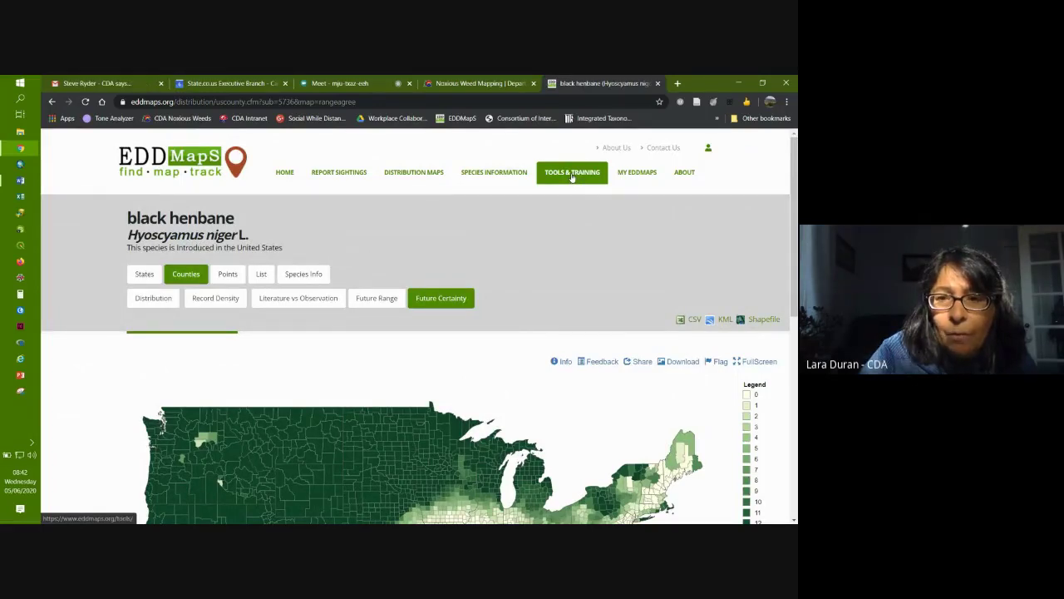
Step: Open the Tools & Training page and highlight the Pro App walk-through training entry
{"action": "left_click", "coordinate": [572, 175]}
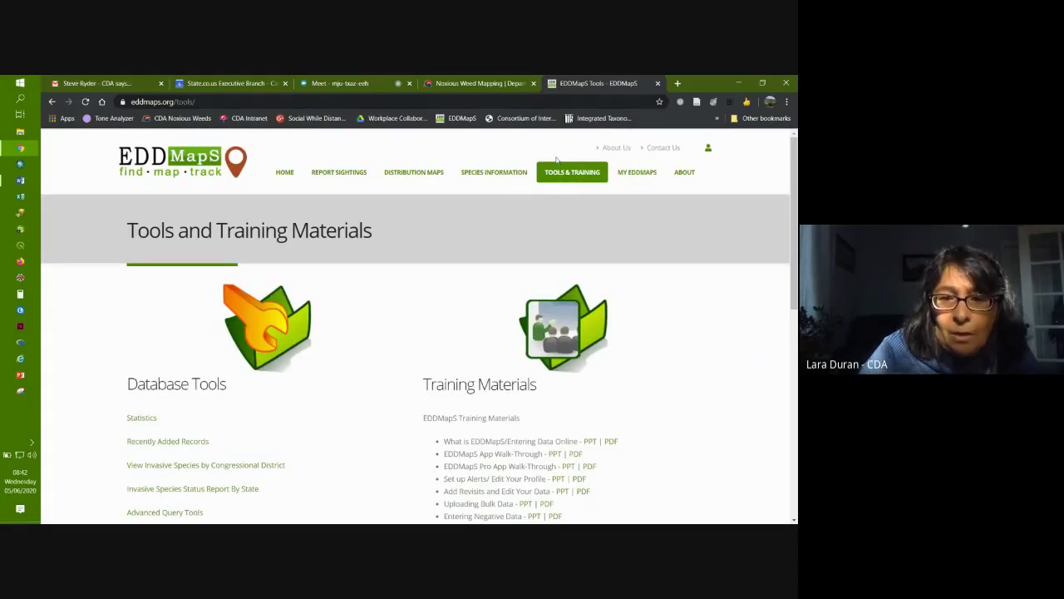
{"action": "scroll", "coordinate": [706, 377], "scroll_direction": "down", "scroll_amount": 3}
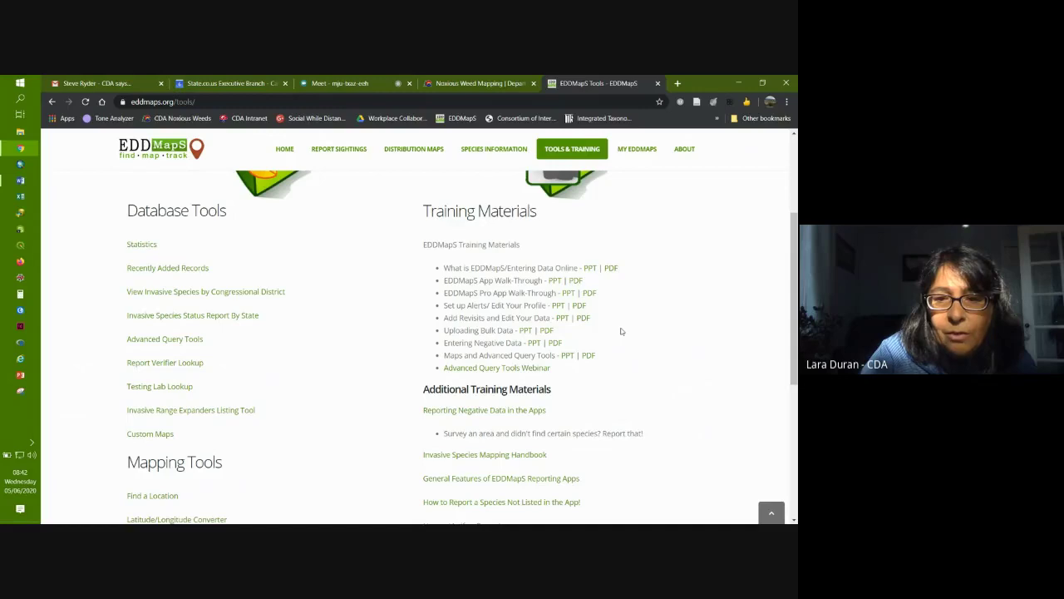
{"action": "left_click_drag", "start_coordinate": [443, 292], "coordinate": [618, 289]}
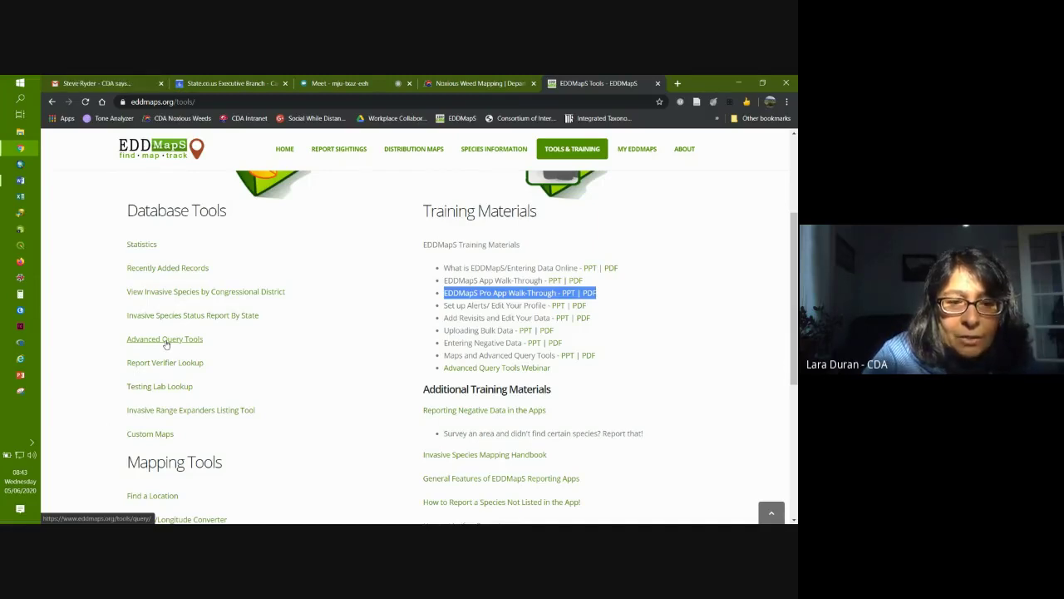
Step: Run an Advanced Query with State Colorado and County Moffat, returning 595 records
{"action": "left_click", "coordinate": [165, 340]}
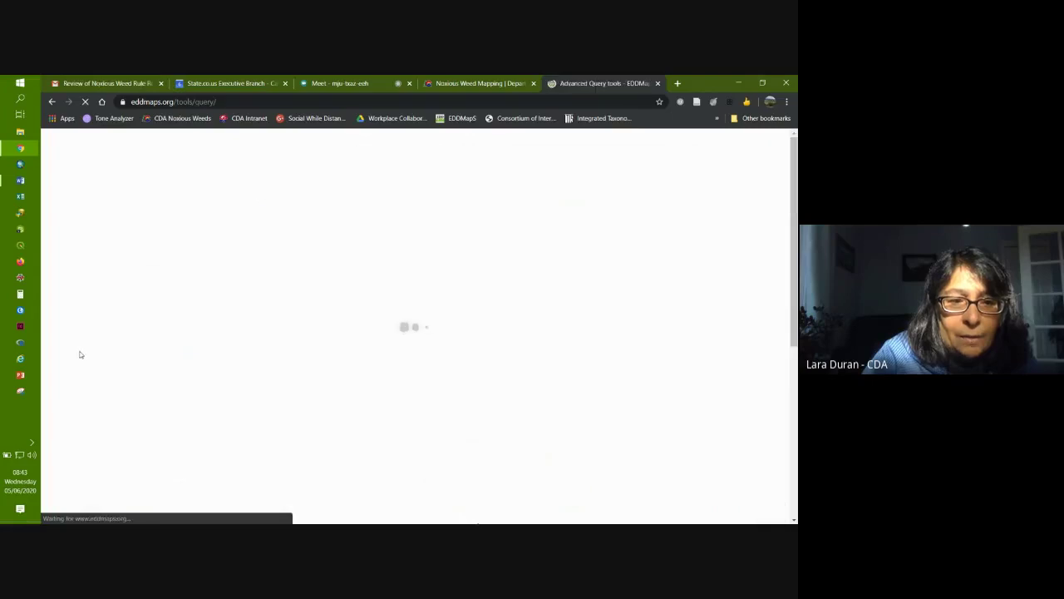
{"action": "scroll", "coordinate": [81, 355], "scroll_direction": "down", "scroll_amount": 1}
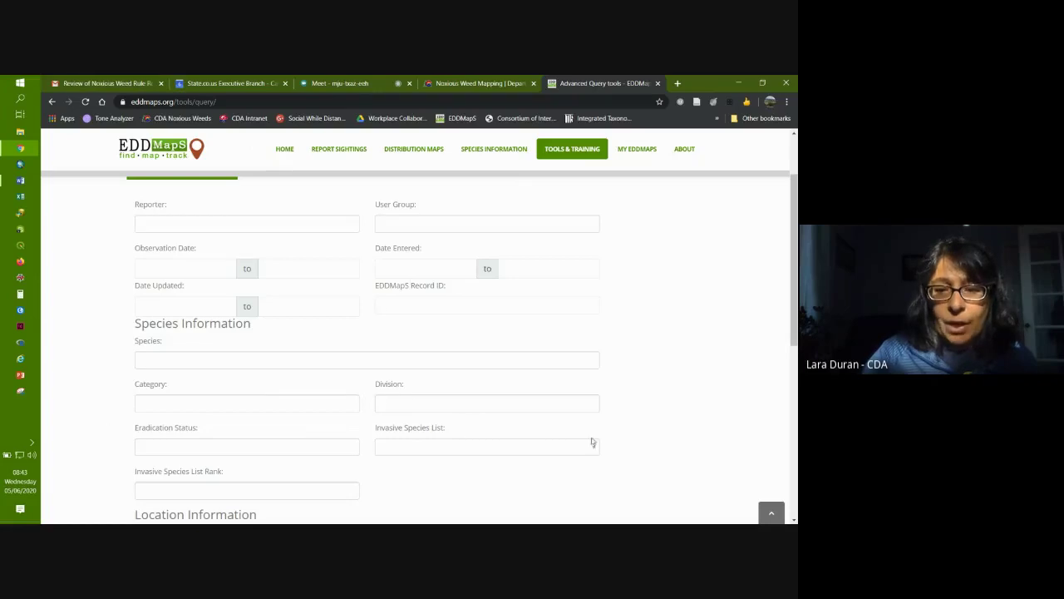
{"action": "scroll", "coordinate": [665, 437], "scroll_direction": "down", "scroll_amount": 2}
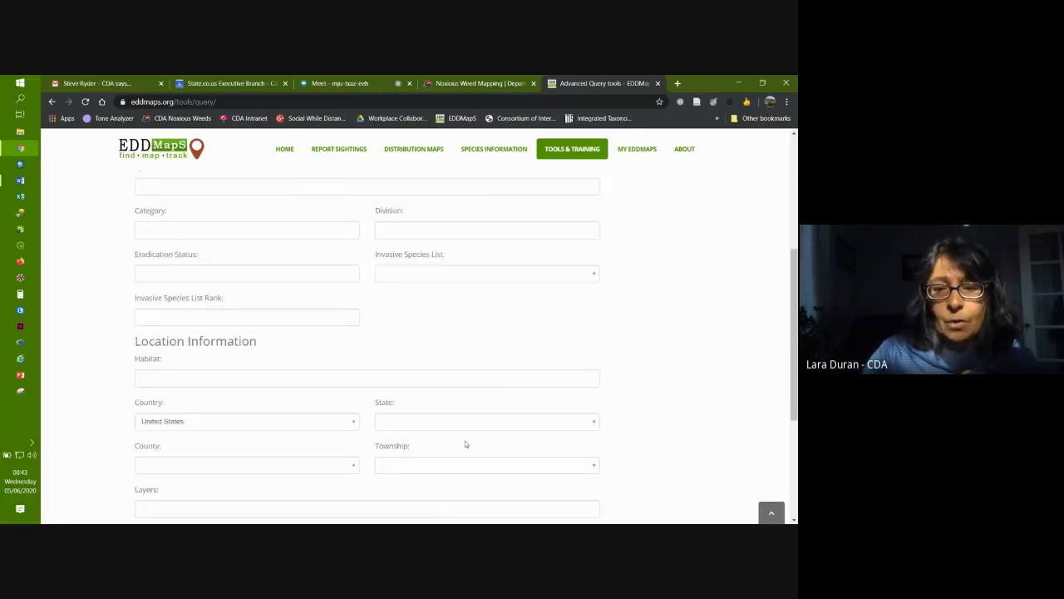
{"action": "left_click", "coordinate": [441, 420]}
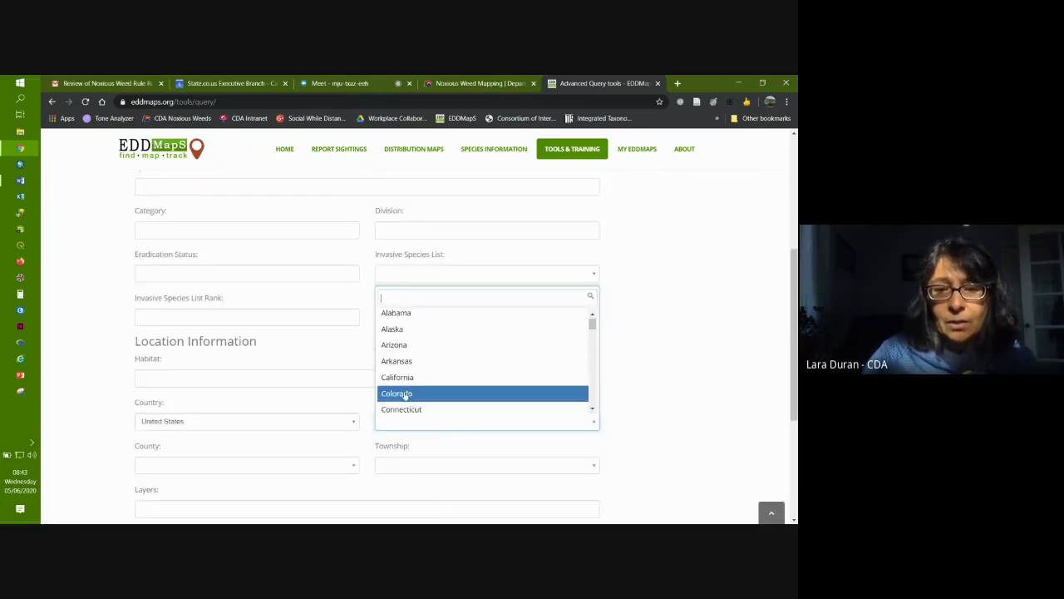
{"action": "left_click", "coordinate": [405, 393]}
{"action": "scroll", "coordinate": [664, 395], "scroll_direction": "down", "scroll_amount": 2}
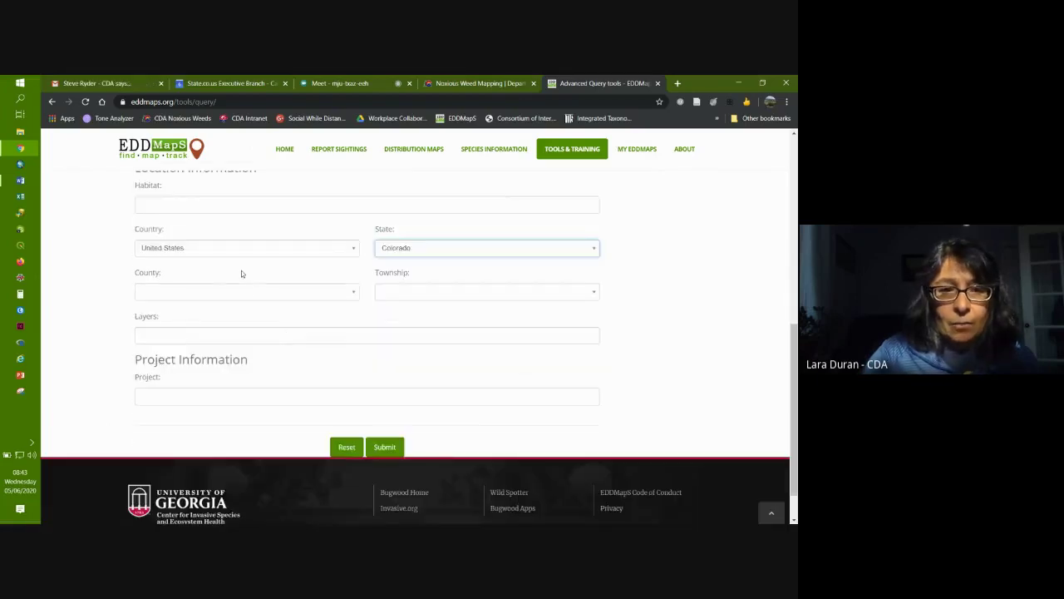
{"action": "left_click", "coordinate": [208, 292]}
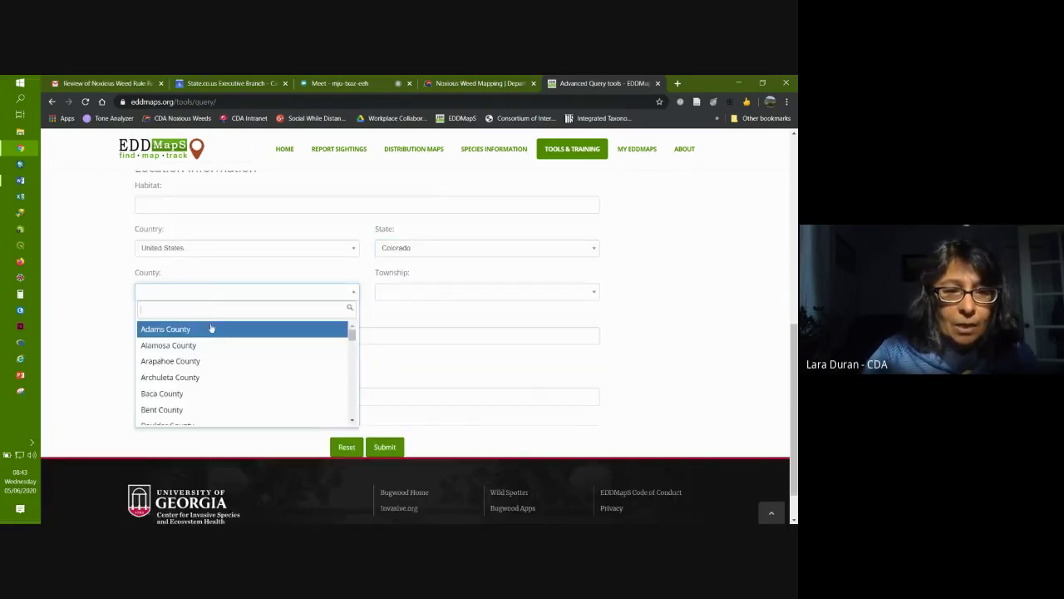
{"action": "type", "text": "moffat"}
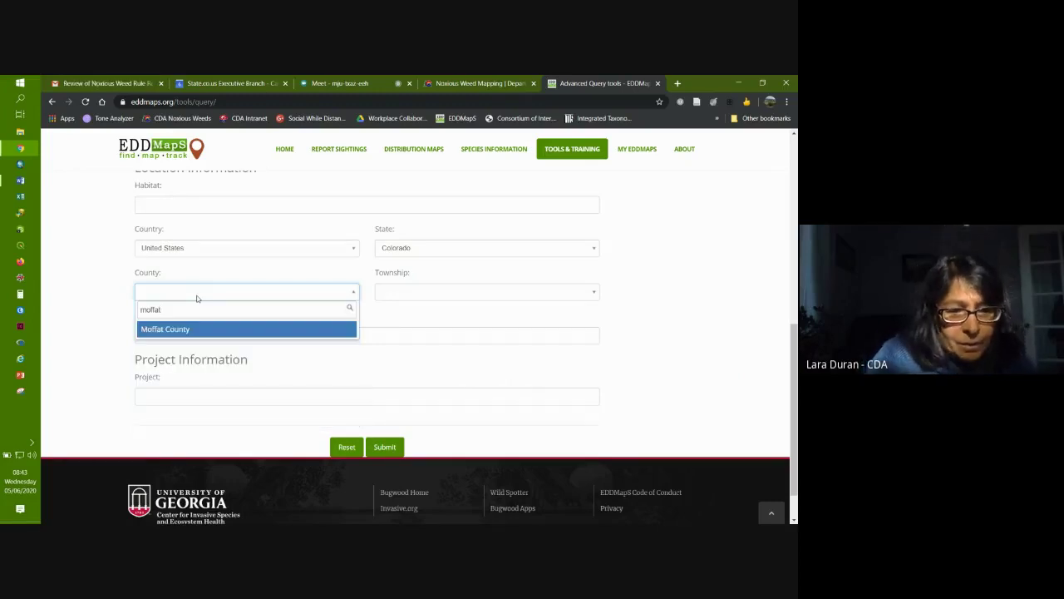
{"action": "left_click", "coordinate": [181, 329]}
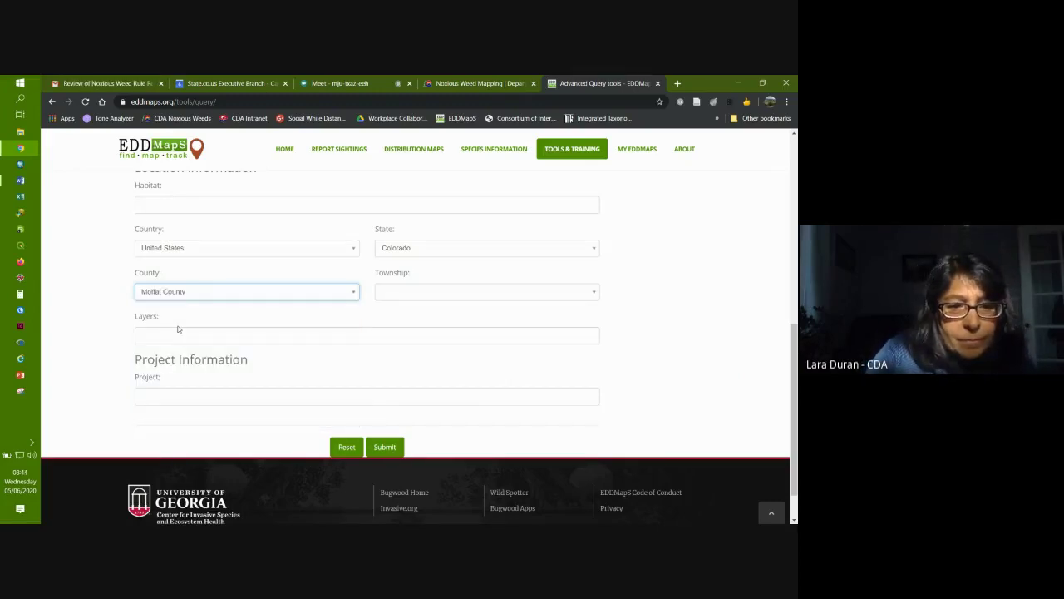
{"action": "left_click", "coordinate": [386, 447]}
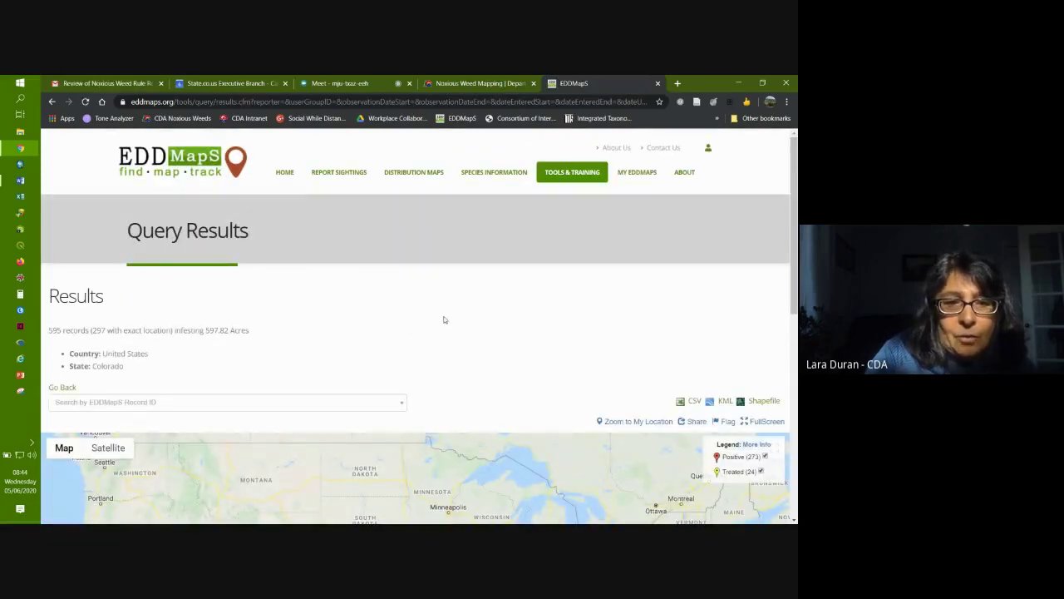
{"action": "scroll", "coordinate": [442, 317], "scroll_direction": "down", "scroll_amount": 1}
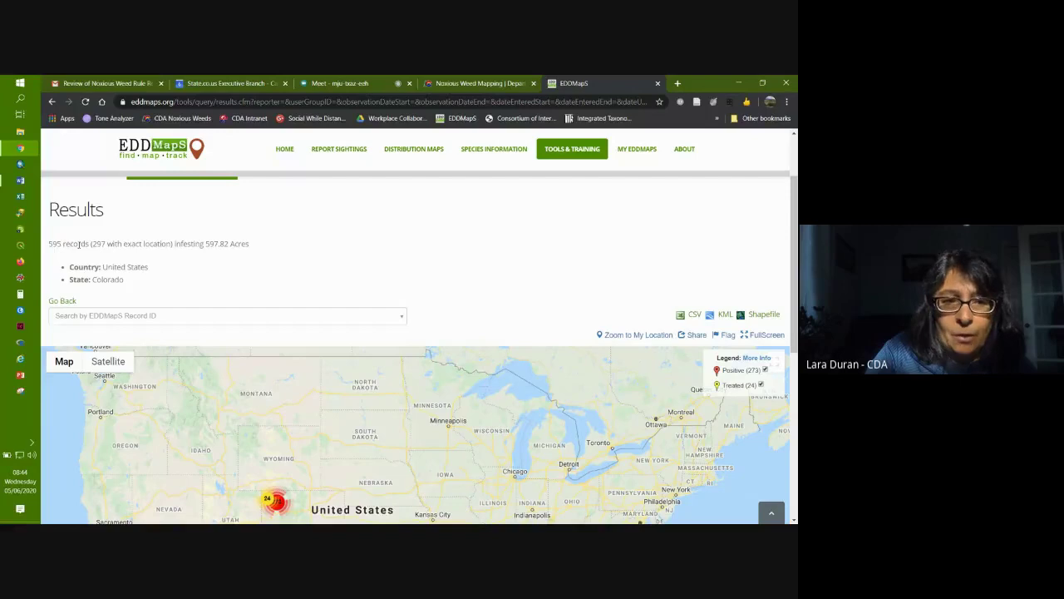
{"action": "left_click_drag", "start_coordinate": [92, 244], "coordinate": [174, 244]}
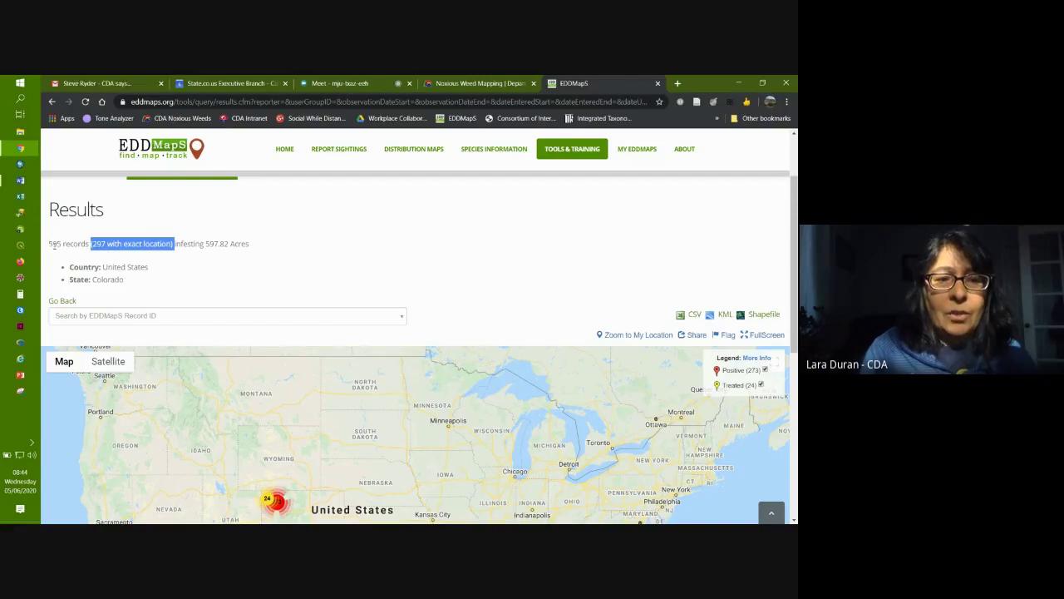
{"action": "left_click", "coordinate": [89, 244]}
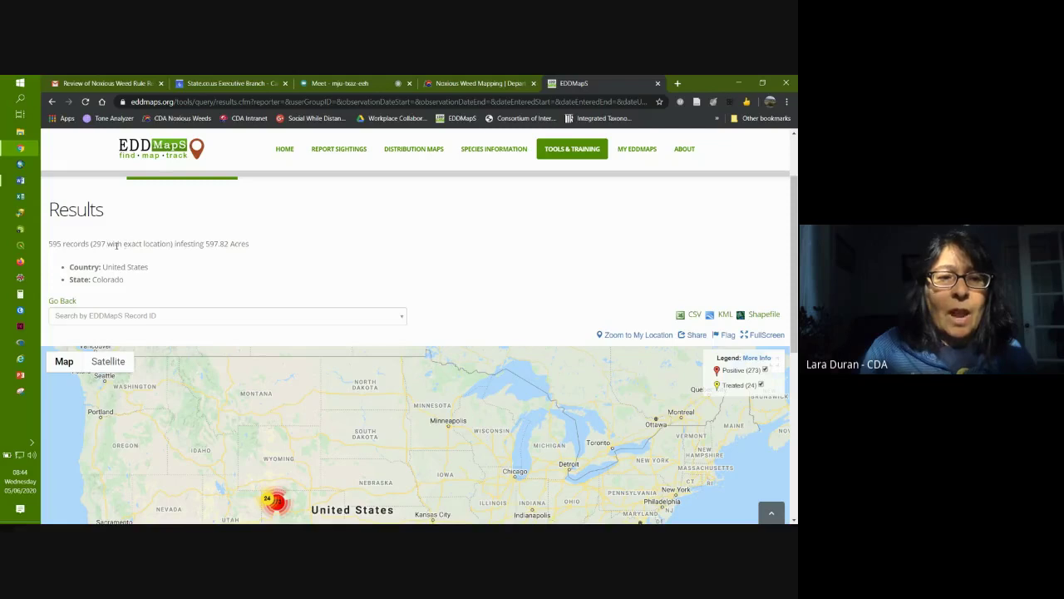
{"action": "left_click_drag", "start_coordinate": [48, 243], "coordinate": [172, 243]}
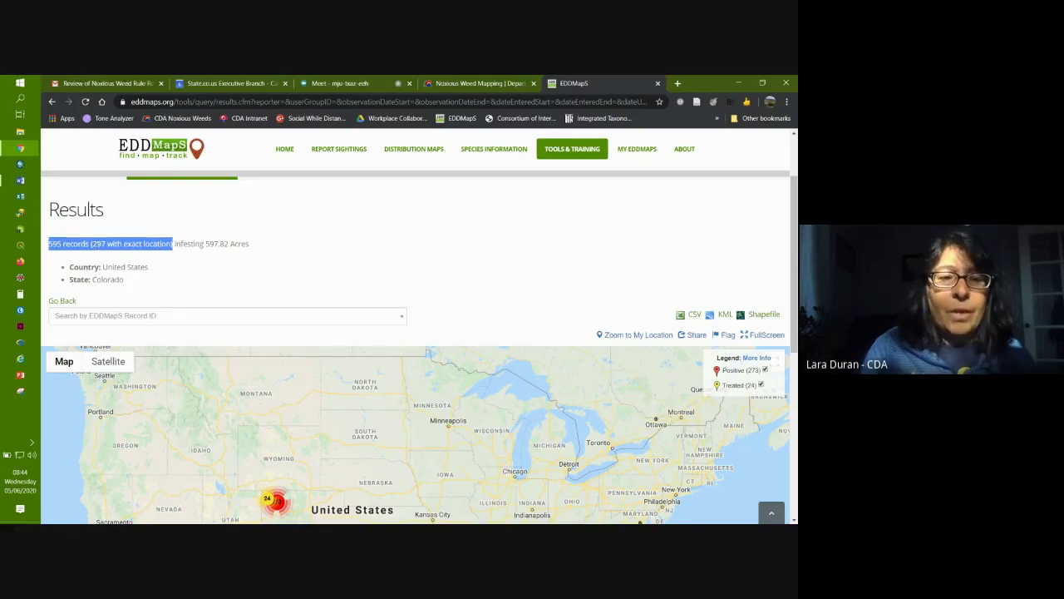
{"action": "left_click", "coordinate": [44, 245]}
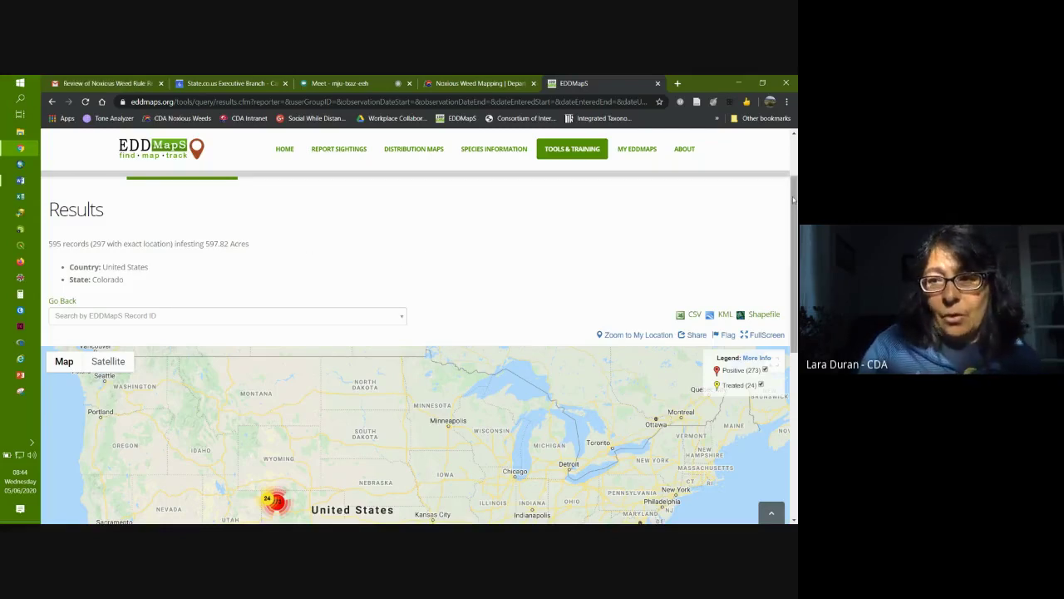
{"action": "left_click_drag", "start_coordinate": [792, 197], "coordinate": [795, 218]}
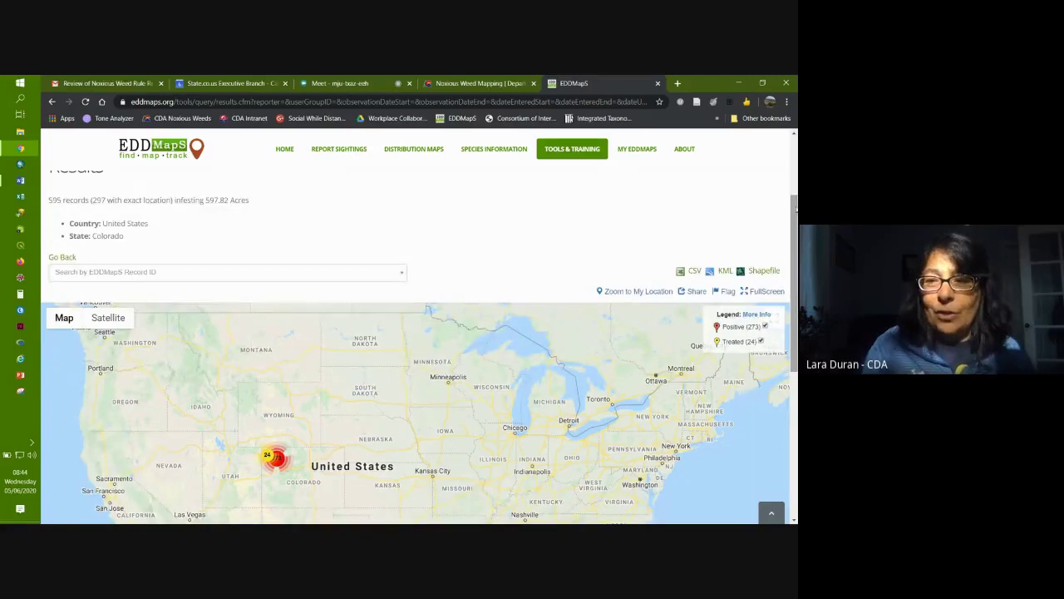
Step: Zoom and pan the results map in on the northwest Colorado record clusters
{"action": "left_click_drag", "start_coordinate": [795, 208], "coordinate": [795, 366]}
{"action": "left_click", "coordinate": [774, 446]}
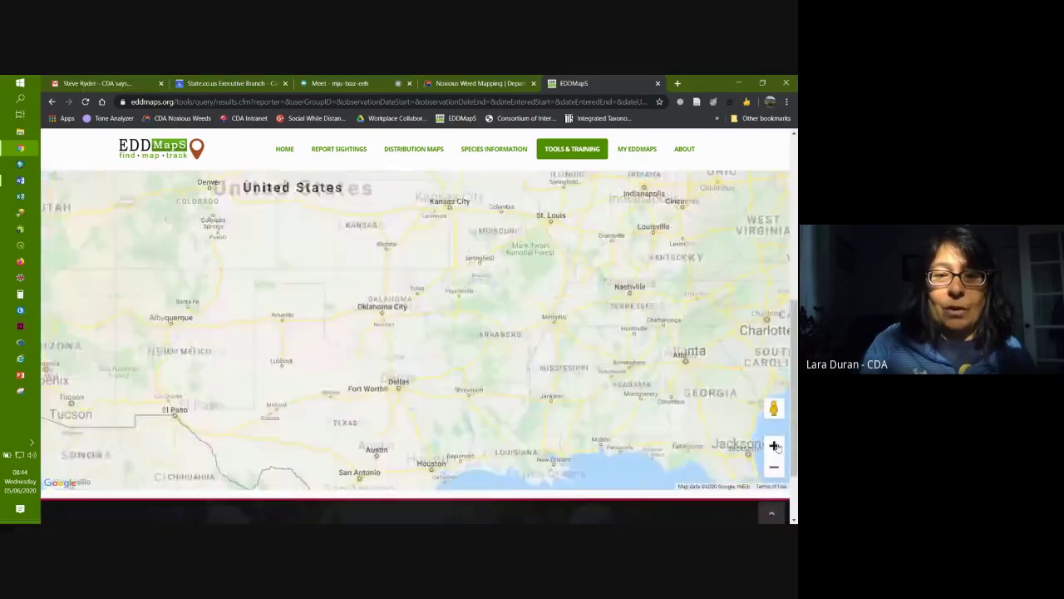
{"action": "left_click", "coordinate": [773, 446]}
{"action": "left_click_drag", "start_coordinate": [125, 199], "coordinate": [345, 352]}
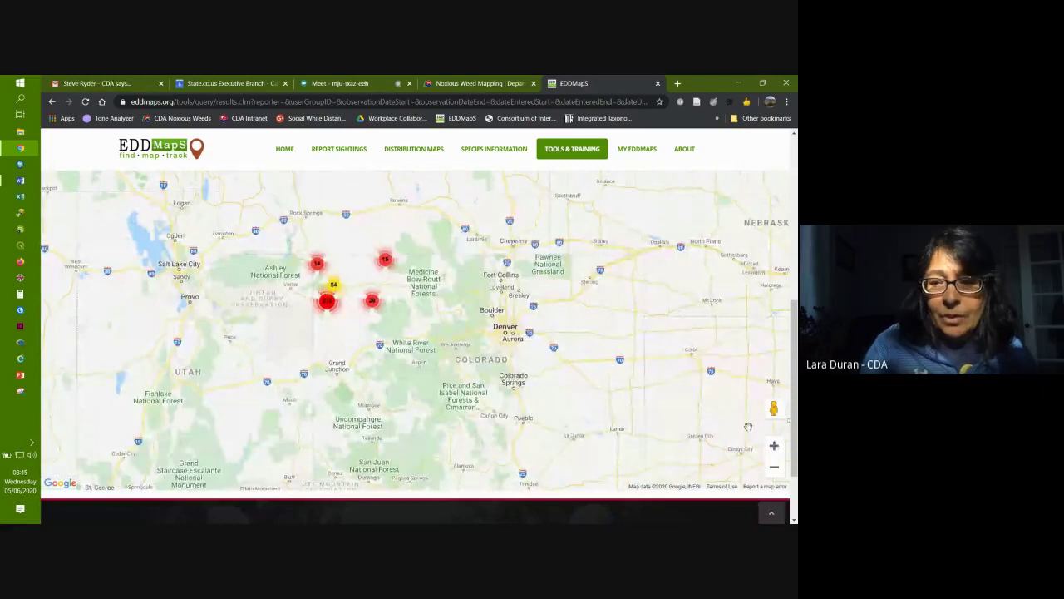
{"action": "left_click", "coordinate": [774, 446]}
{"action": "left_click_drag", "start_coordinate": [347, 364], "coordinate": [405, 381]}
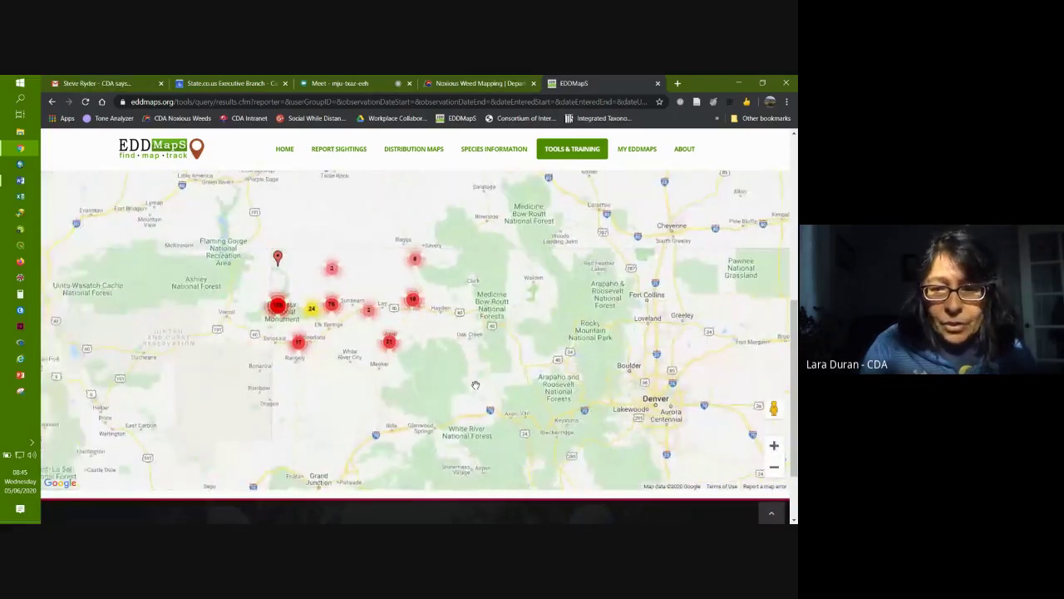
{"action": "scroll", "coordinate": [405, 381], "scroll_direction": "up", "scroll_amount": 1}
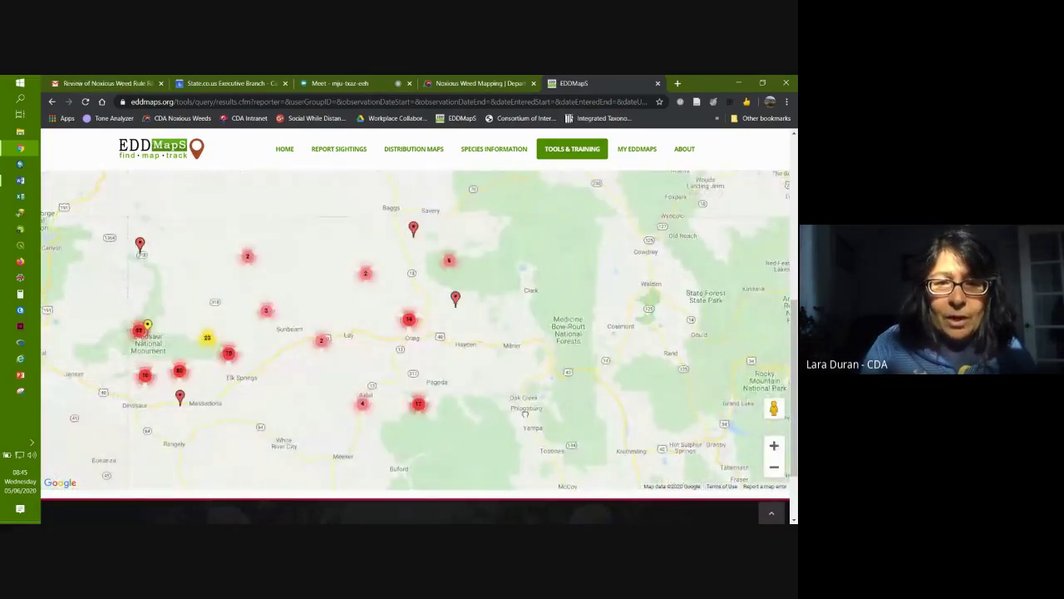
{"action": "scroll", "coordinate": [794, 383], "scroll_direction": "up", "scroll_amount": 3}
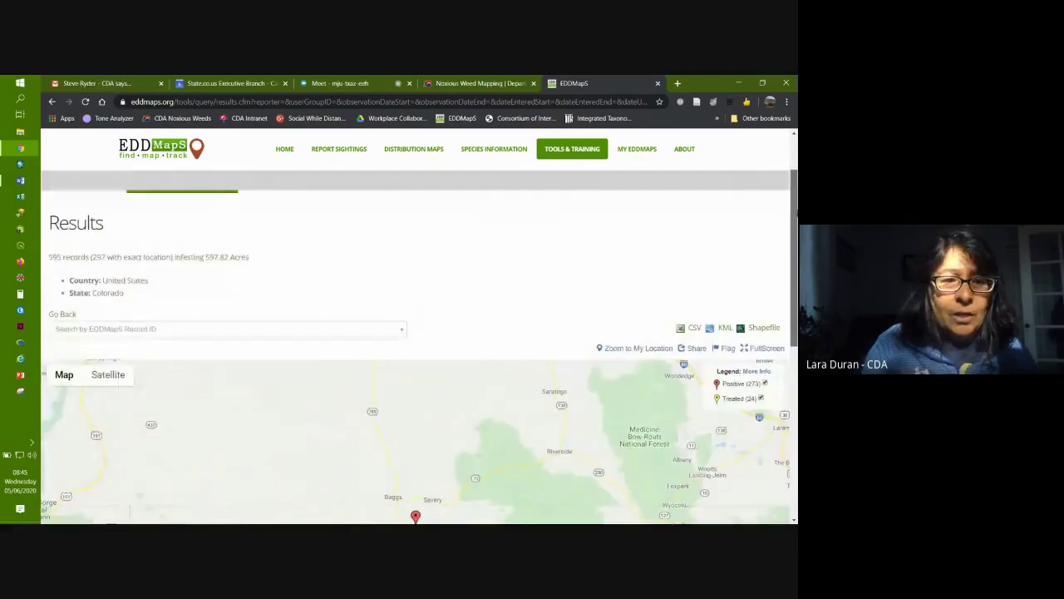
{"action": "scroll", "coordinate": [419, 347], "scroll_direction": "down", "scroll_amount": 1}
{"action": "scroll", "coordinate": [419, 348], "scroll_direction": "down", "scroll_amount": 3}
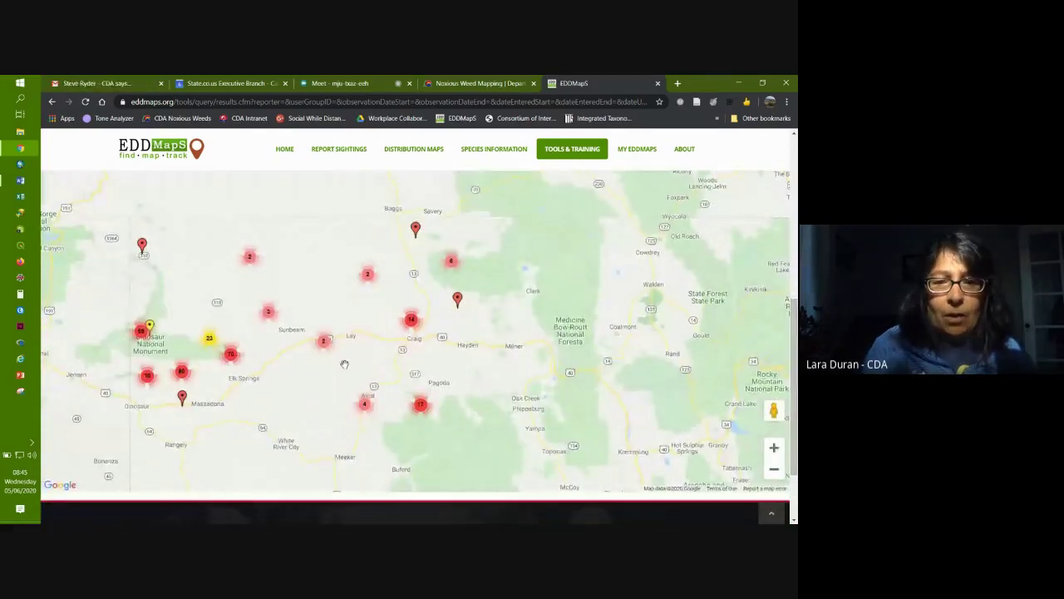
Step: View record popups near Massadona, Clark and Savery, then zoom out one level with popups closed
{"action": "left_click", "coordinate": [142, 246]}
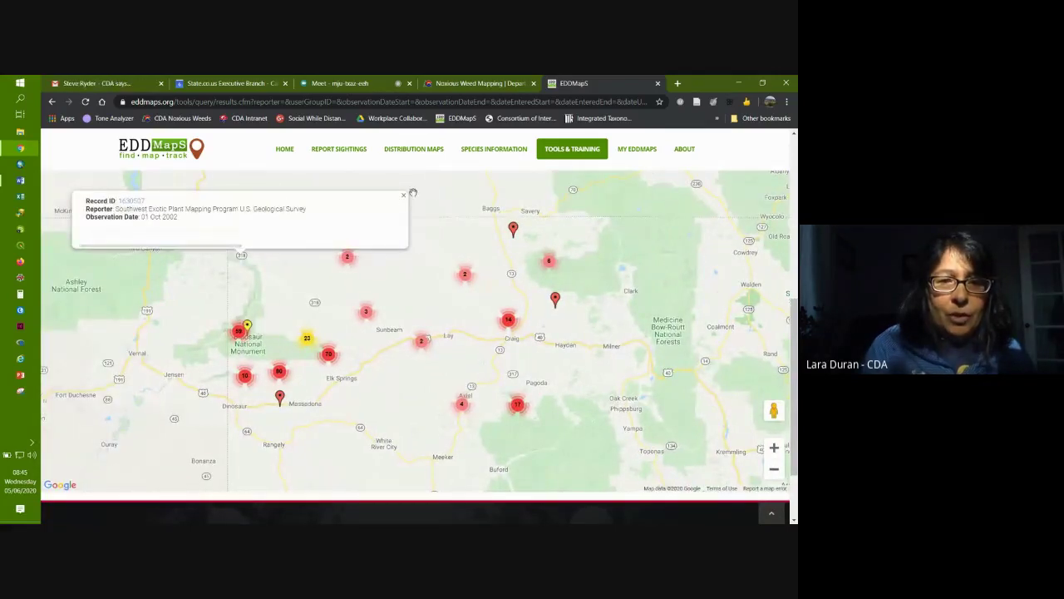
{"action": "left_click", "coordinate": [403, 196]}
{"action": "left_click", "coordinate": [282, 399]}
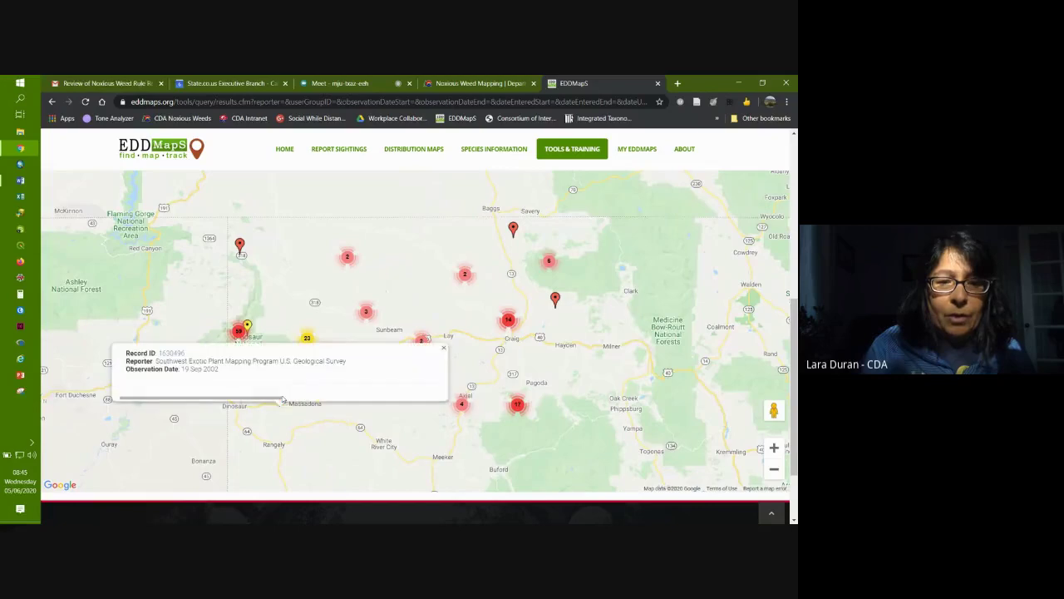
{"action": "left_click", "coordinate": [443, 349]}
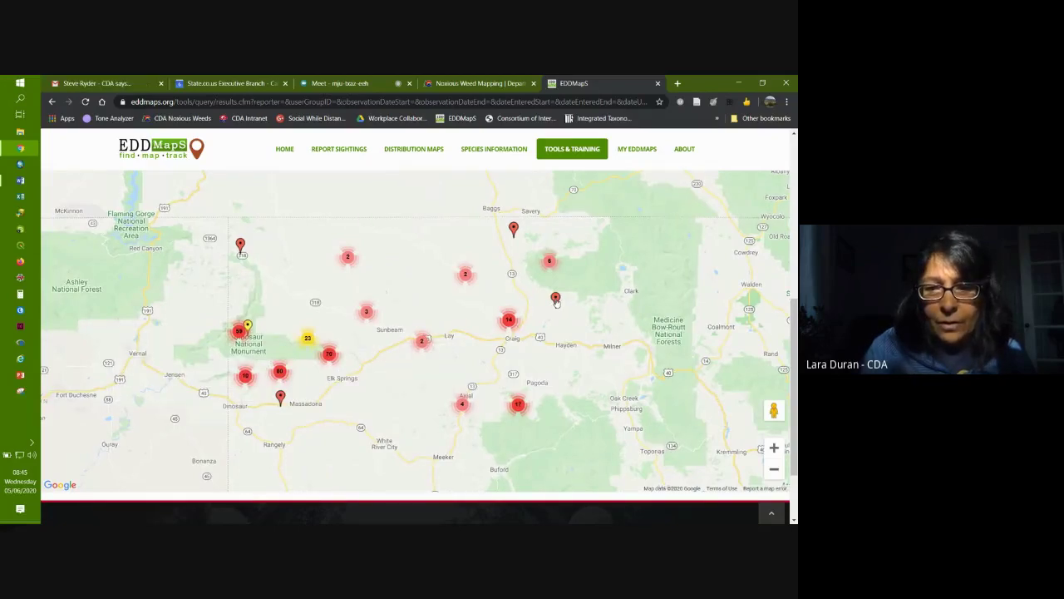
{"action": "left_click", "coordinate": [556, 299]}
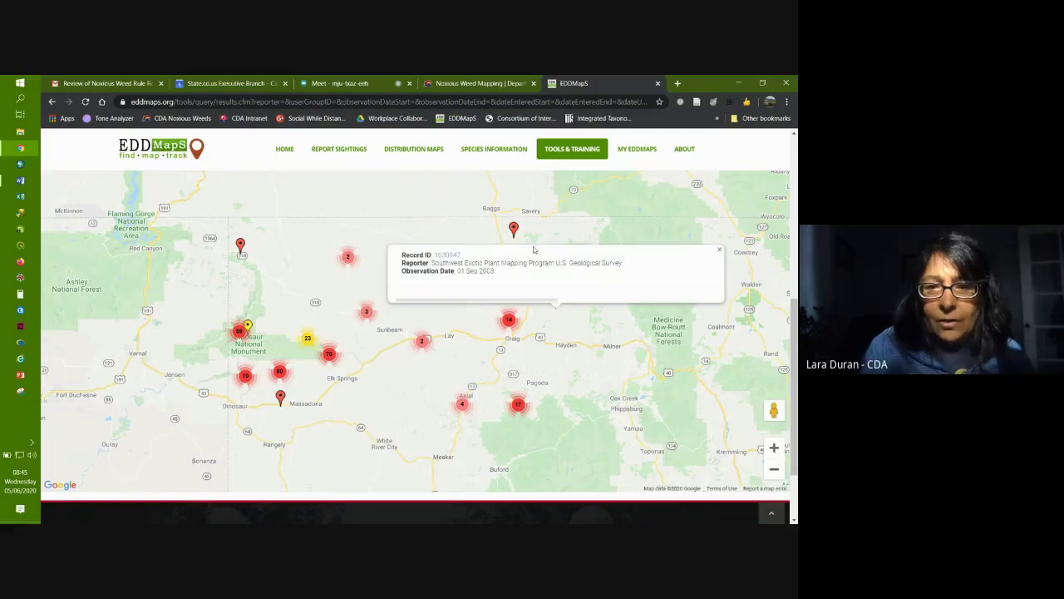
{"action": "left_click", "coordinate": [514, 228]}
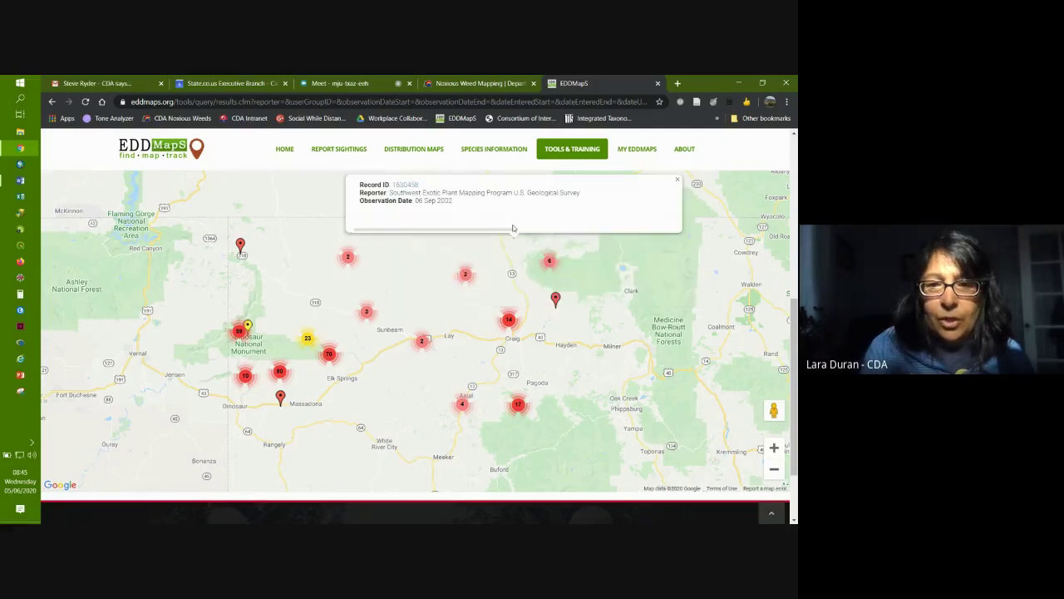
{"action": "left_click", "coordinate": [774, 469]}
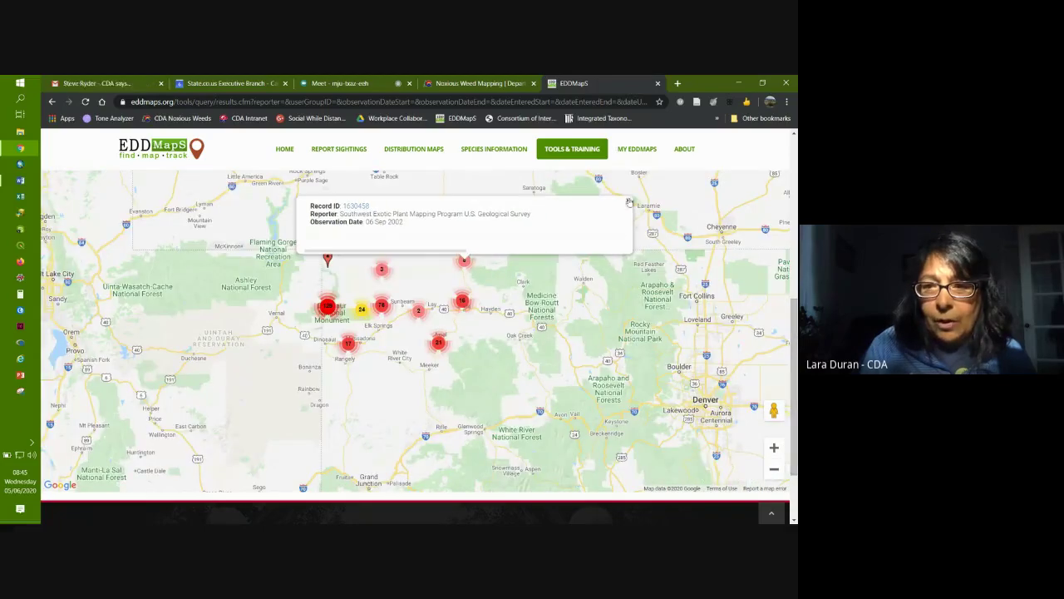
{"action": "left_click", "coordinate": [628, 200]}
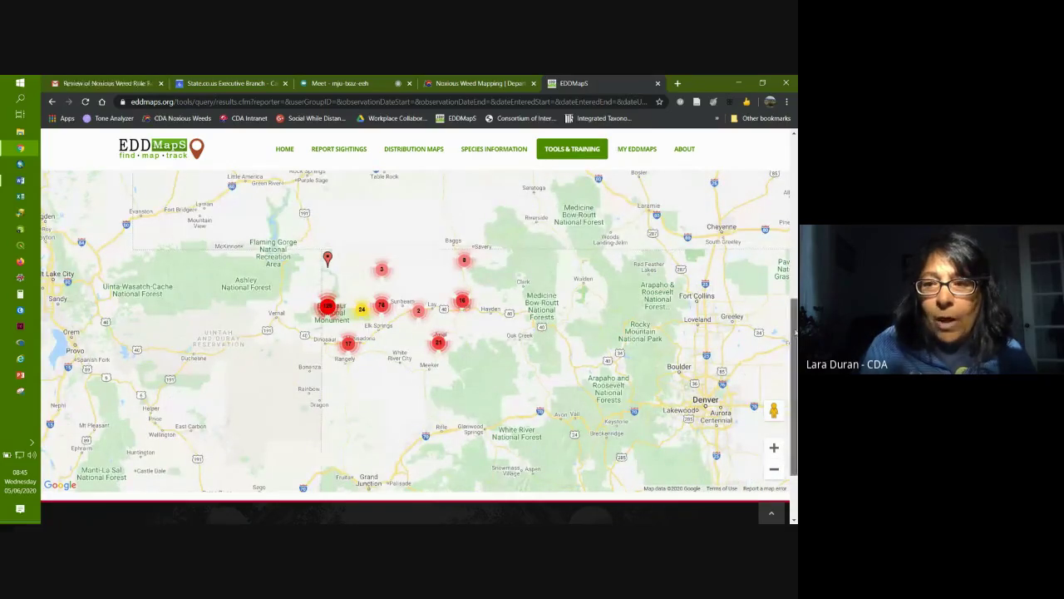
{"action": "scroll", "coordinate": [791, 330], "scroll_direction": "up", "scroll_amount": 2}
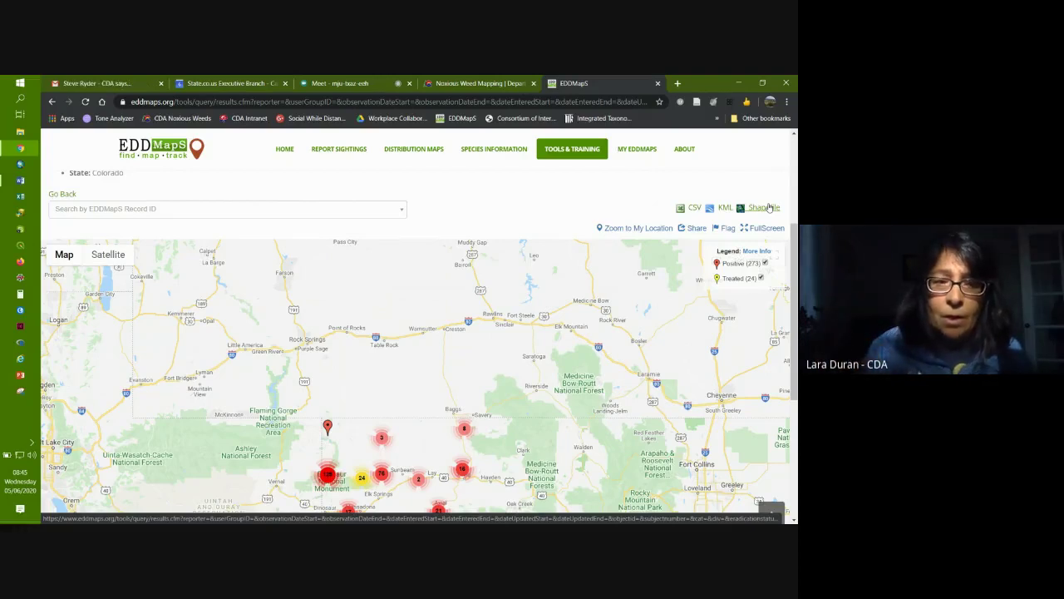
Step: In Gmail, browse the EDDMapS bugwood label and open the 'EDDMapS data ready for download.' email
{"action": "left_click", "coordinate": [111, 84]}
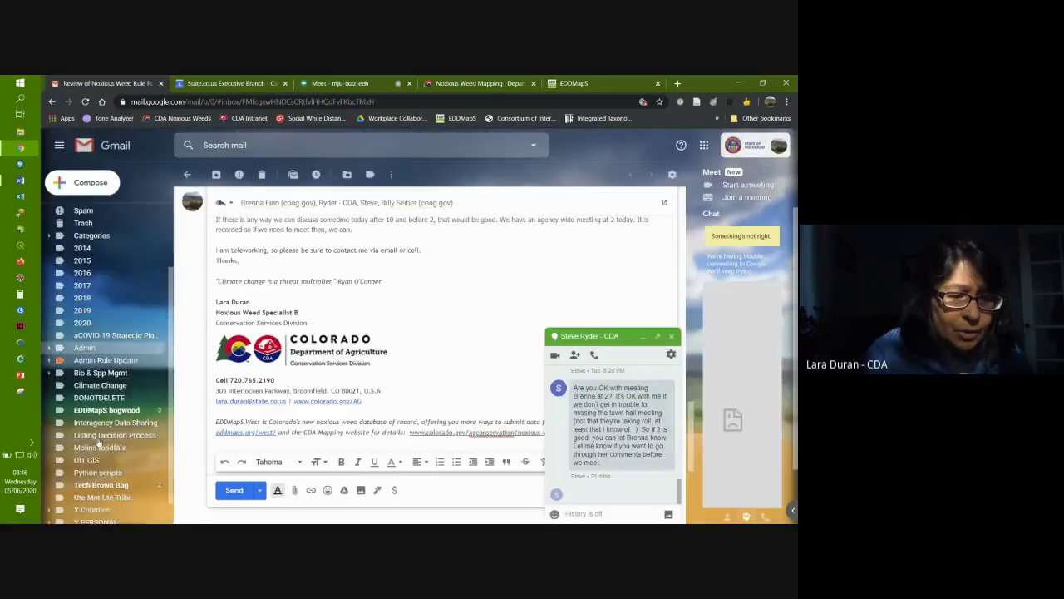
{"action": "left_click", "coordinate": [642, 337]}
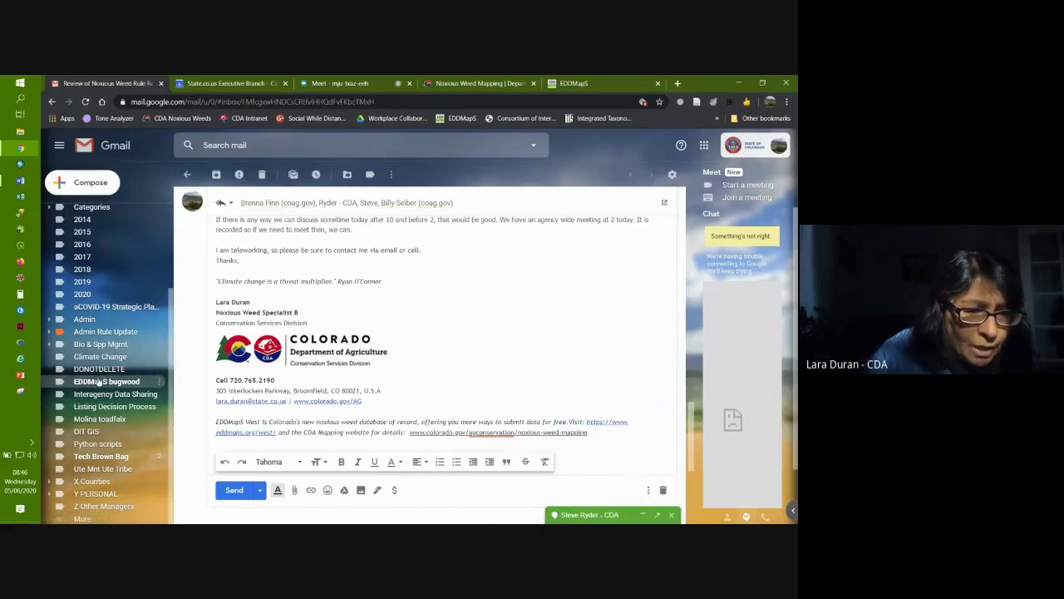
{"action": "left_click", "coordinate": [96, 384]}
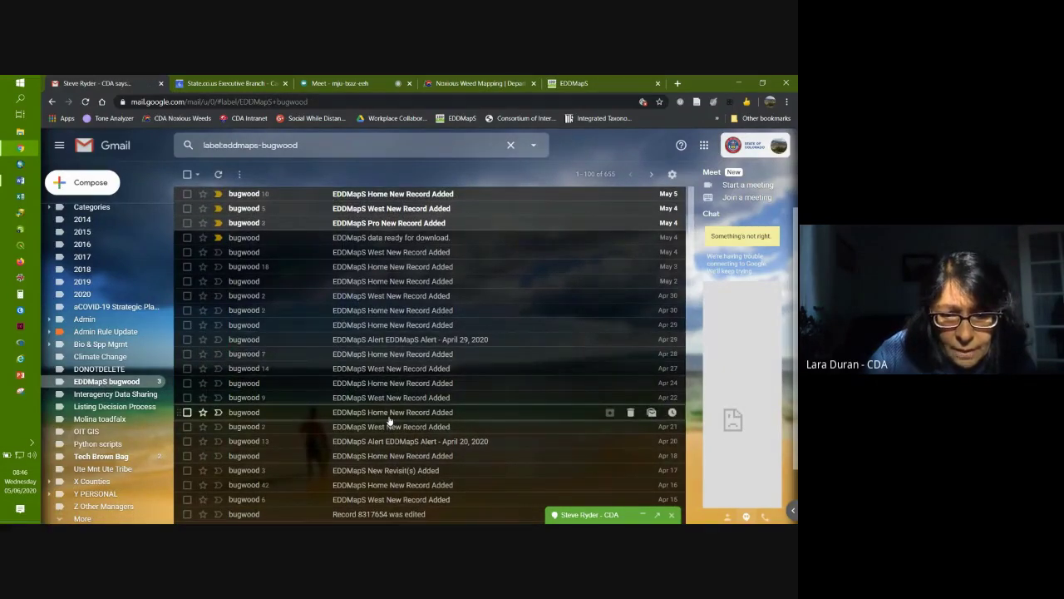
{"action": "scroll", "coordinate": [389, 420], "scroll_direction": "down", "scroll_amount": 2}
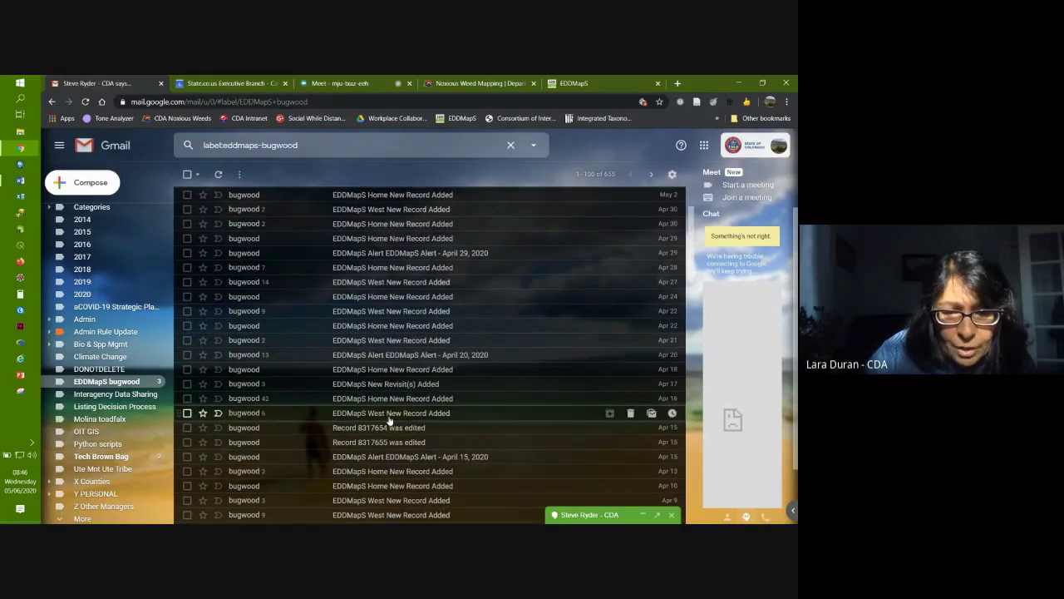
{"action": "scroll", "coordinate": [389, 420], "scroll_direction": "down", "scroll_amount": 10}
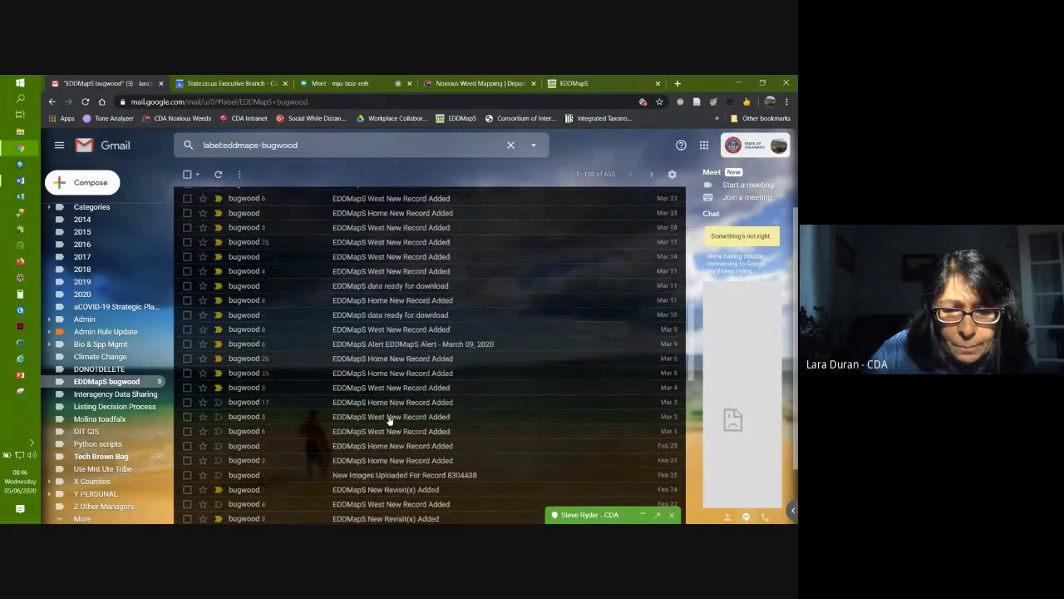
{"action": "scroll", "coordinate": [389, 420], "scroll_direction": "down", "scroll_amount": 6}
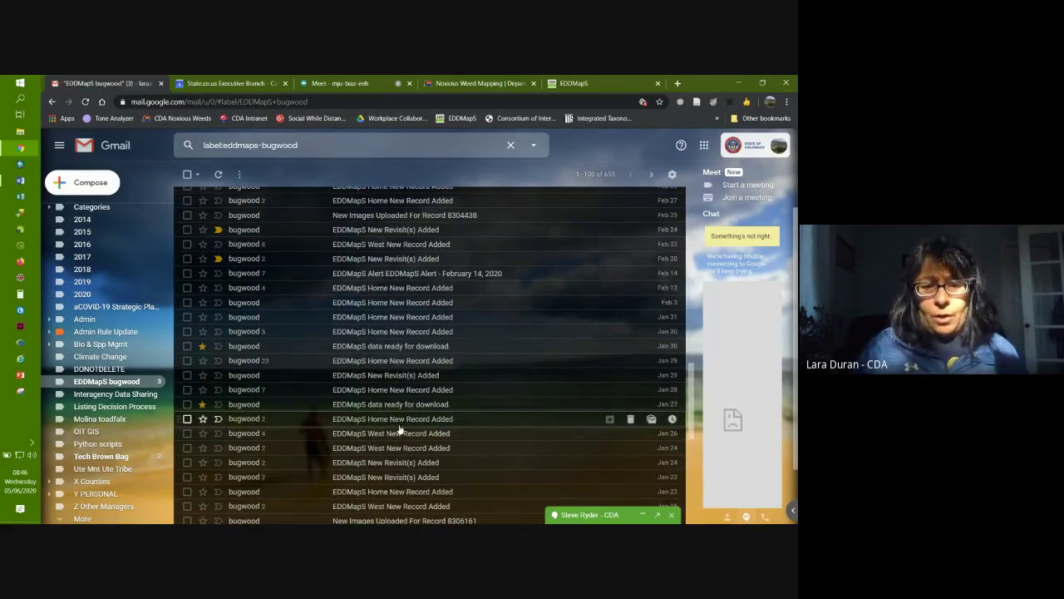
{"action": "scroll", "coordinate": [394, 425], "scroll_direction": "down", "scroll_amount": 2}
{"action": "scroll", "coordinate": [399, 430], "scroll_direction": "down", "scroll_amount": 2}
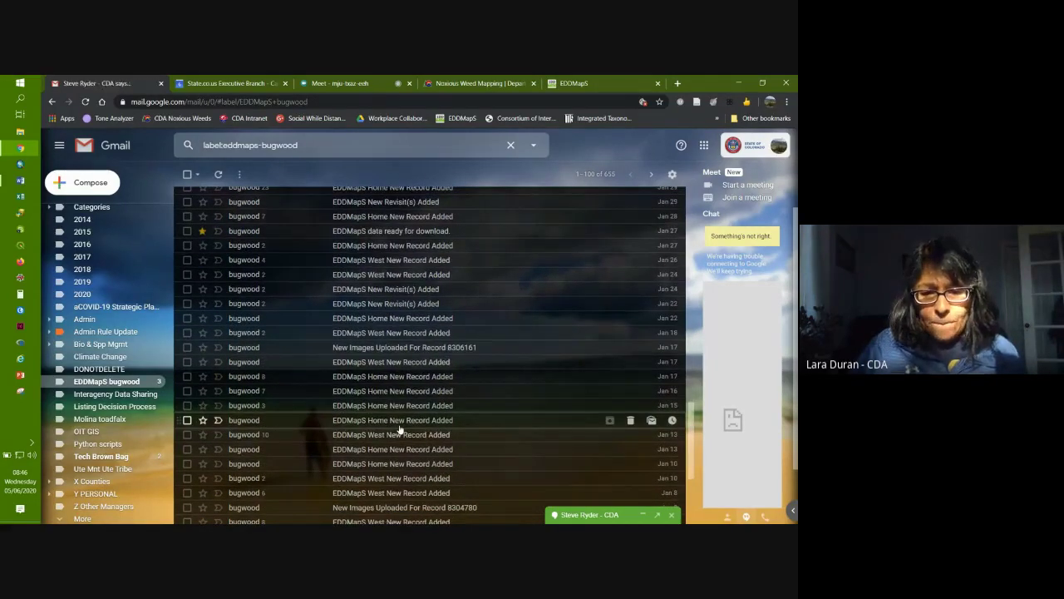
{"action": "scroll", "coordinate": [399, 430], "scroll_direction": "up", "scroll_amount": 15}
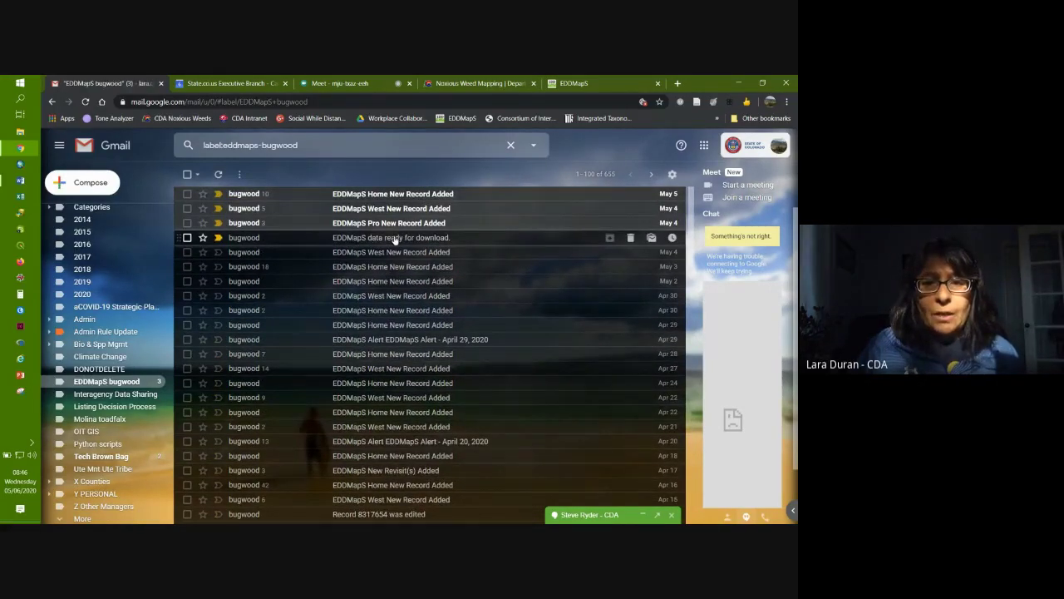
{"action": "left_click", "coordinate": [396, 238]}
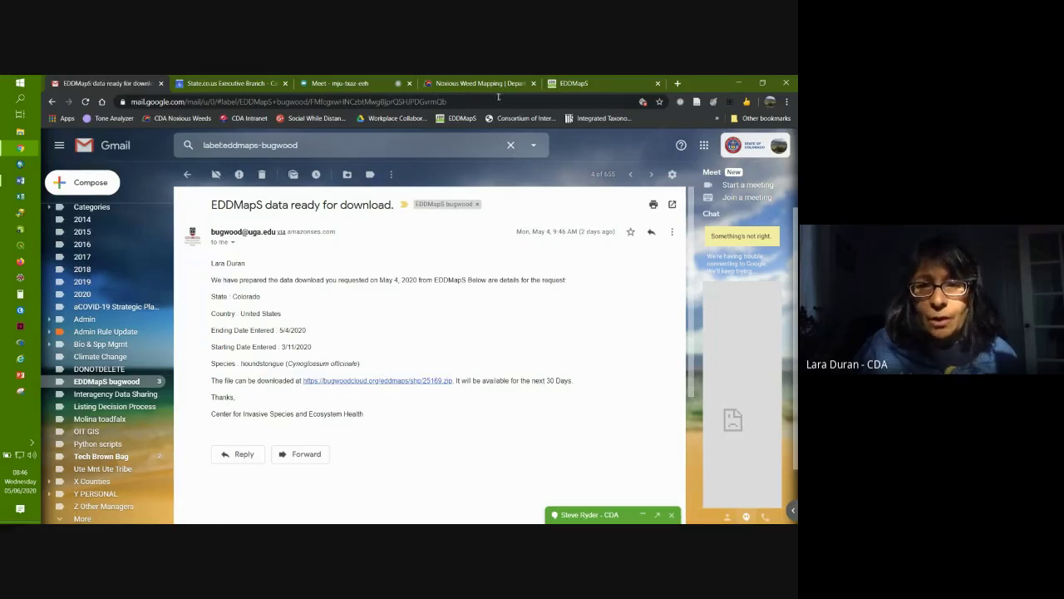
Step: On the results map, find the lone red marker and open cheatgrass record 1630507's full page
{"action": "left_click", "coordinate": [582, 84]}
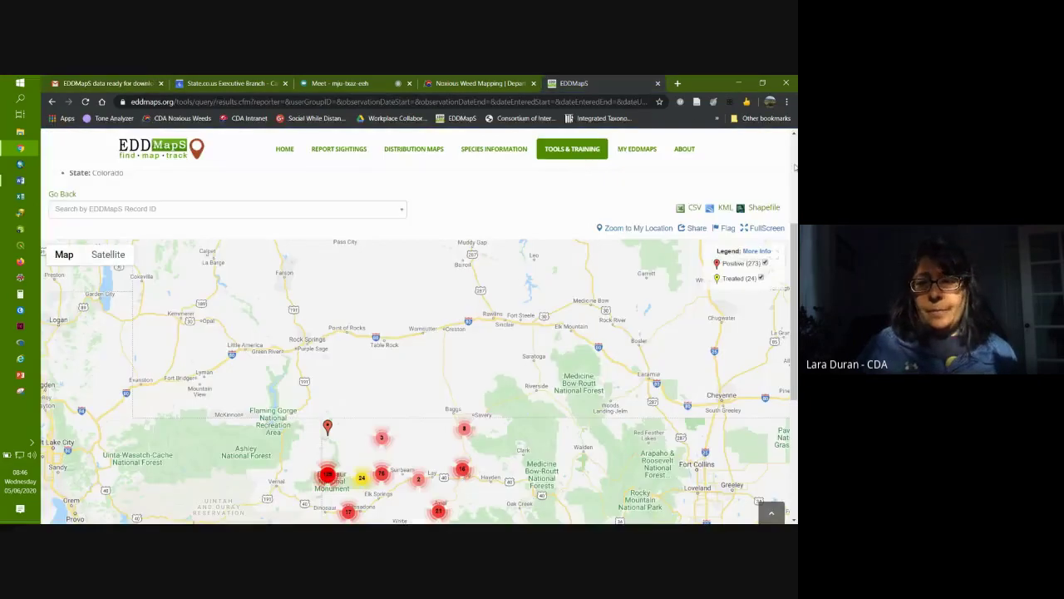
{"action": "scroll", "coordinate": [793, 316], "scroll_direction": "down", "scroll_amount": 1}
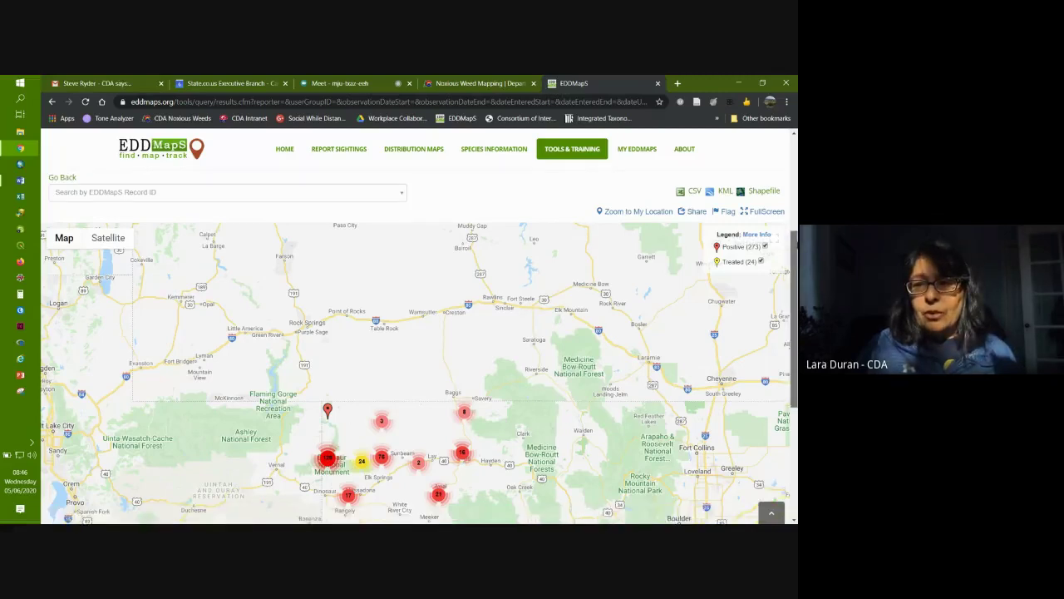
{"action": "scroll", "coordinate": [793, 316], "scroll_direction": "down", "scroll_amount": 1}
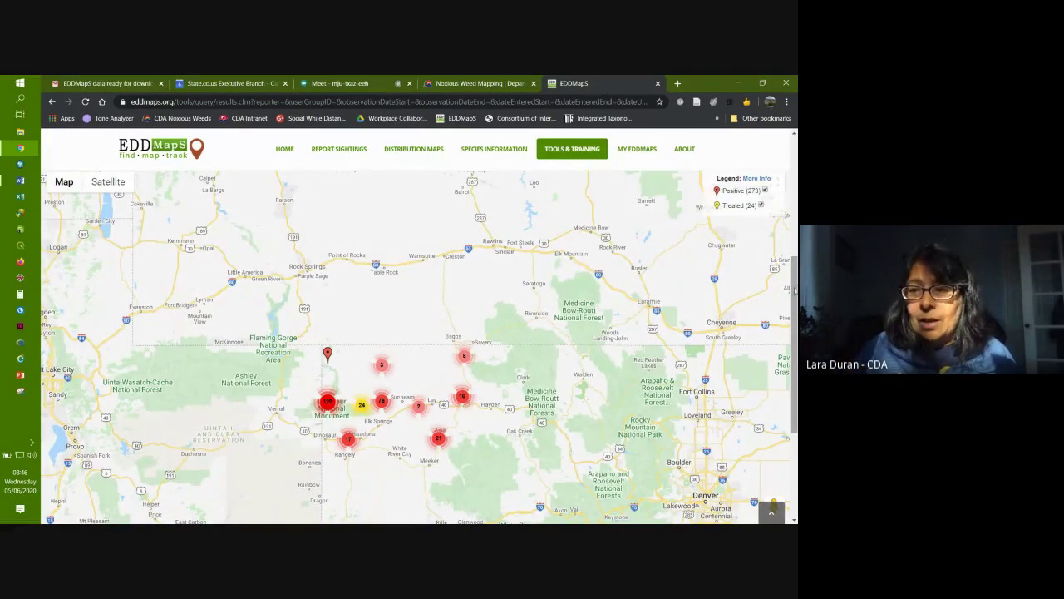
{"action": "left_click_drag", "start_coordinate": [794, 287], "coordinate": [795, 291]}
{"action": "left_click_drag", "start_coordinate": [554, 368], "coordinate": [525, 327]}
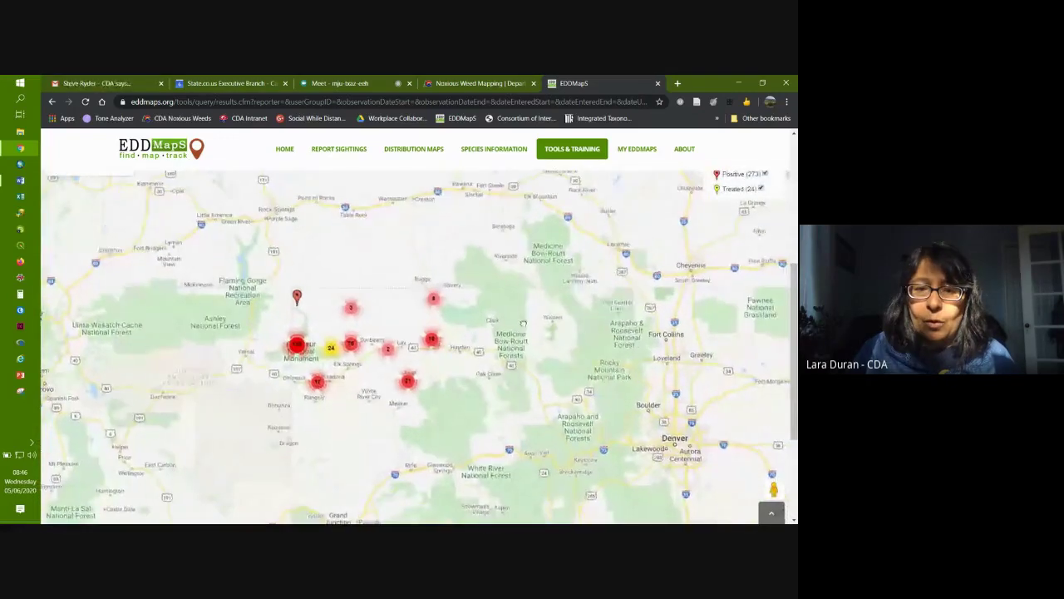
{"action": "left_click", "coordinate": [297, 300]}
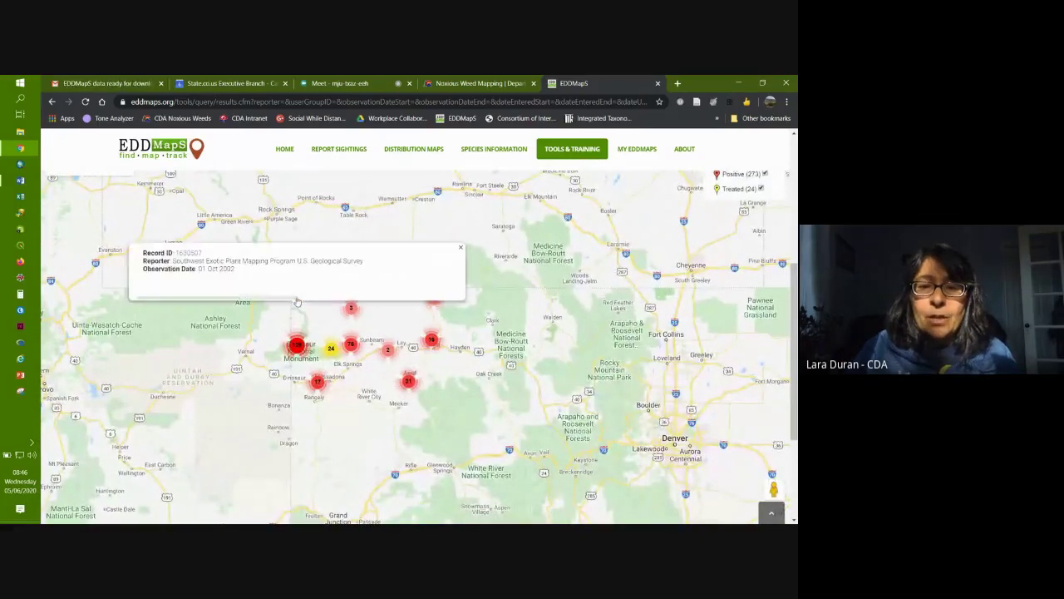
{"action": "left_click", "coordinate": [188, 252]}
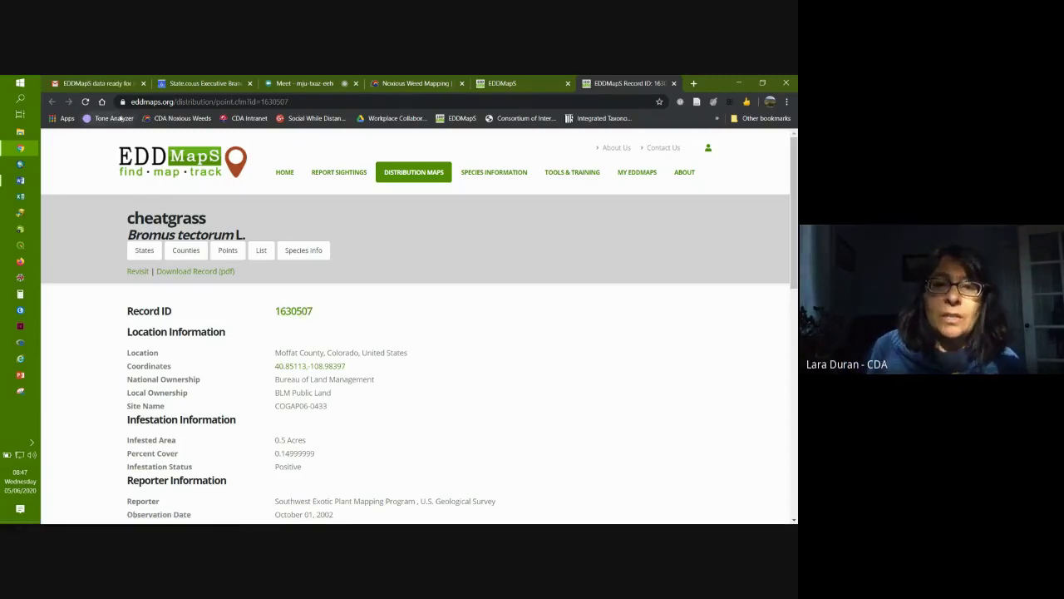
Step: Return to the Moffat County query results page, briefly checking the meeting, and scroll to the top
{"action": "left_click", "coordinate": [536, 87]}
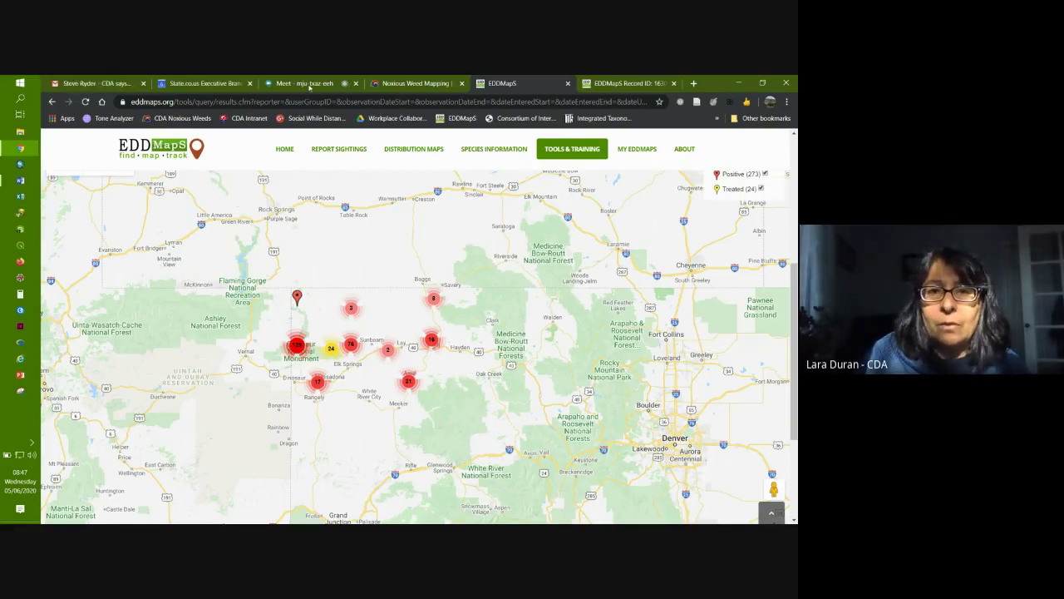
{"action": "left_click", "coordinate": [346, 84]}
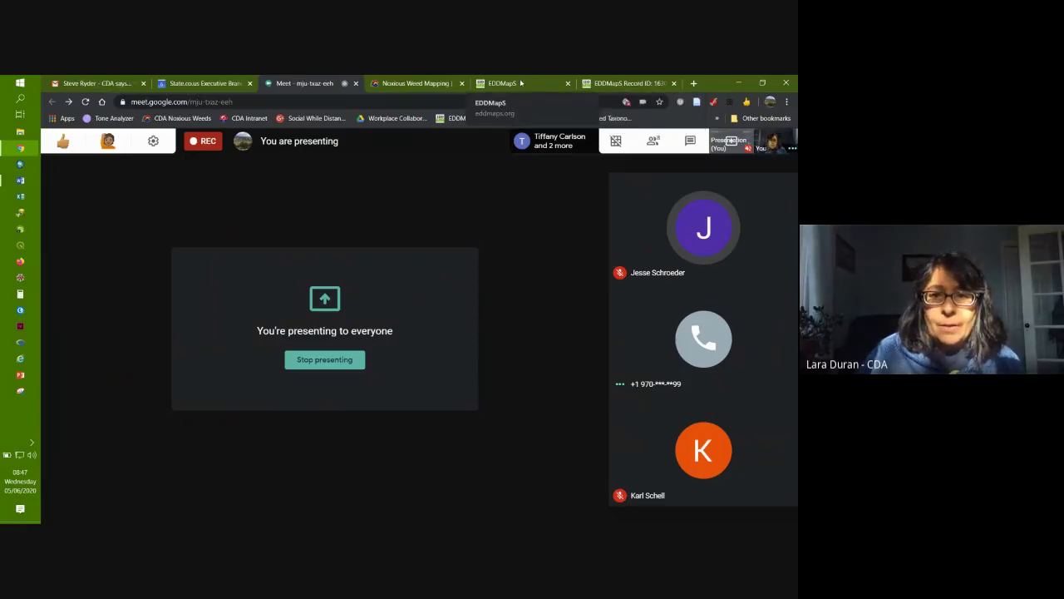
{"action": "left_click", "coordinate": [521, 82]}
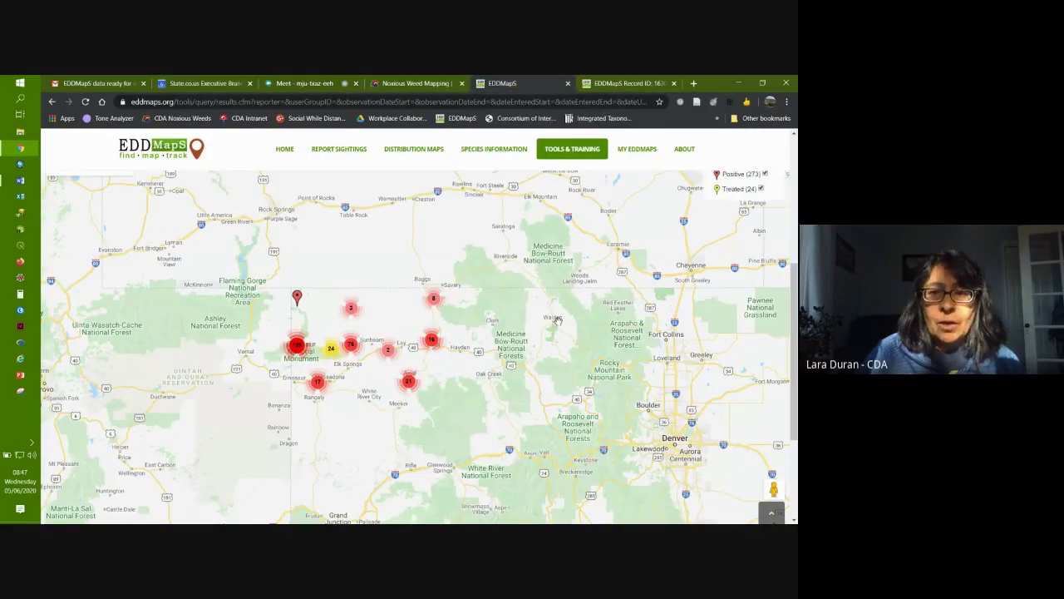
{"action": "scroll", "coordinate": [557, 320], "scroll_direction": "up", "scroll_amount": 1}
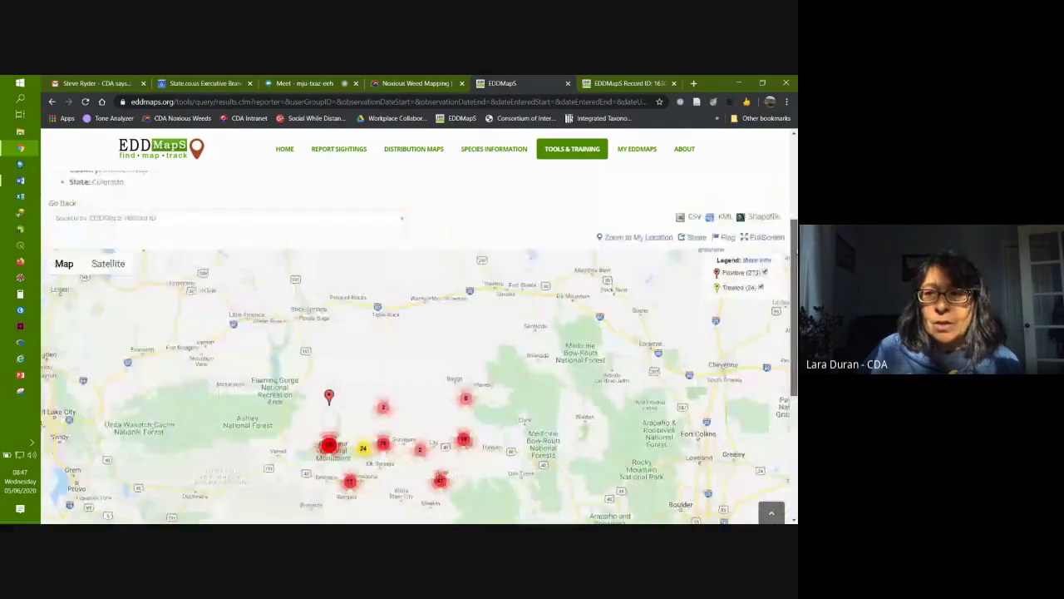
{"action": "scroll", "coordinate": [557, 320], "scroll_direction": "up", "scroll_amount": 2}
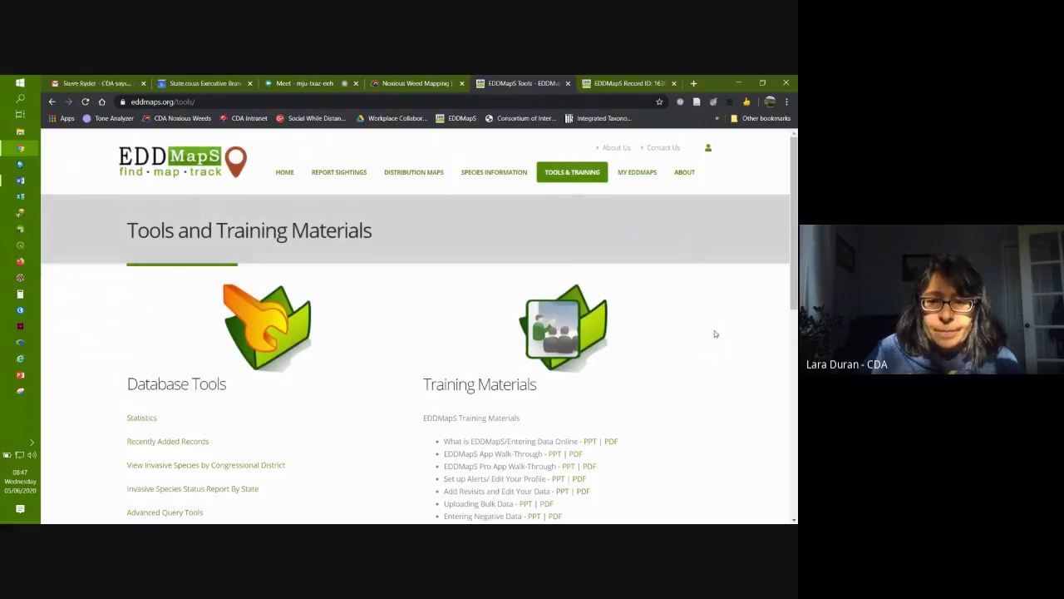
{"action": "scroll", "coordinate": [714, 333], "scroll_direction": "down", "scroll_amount": 2}
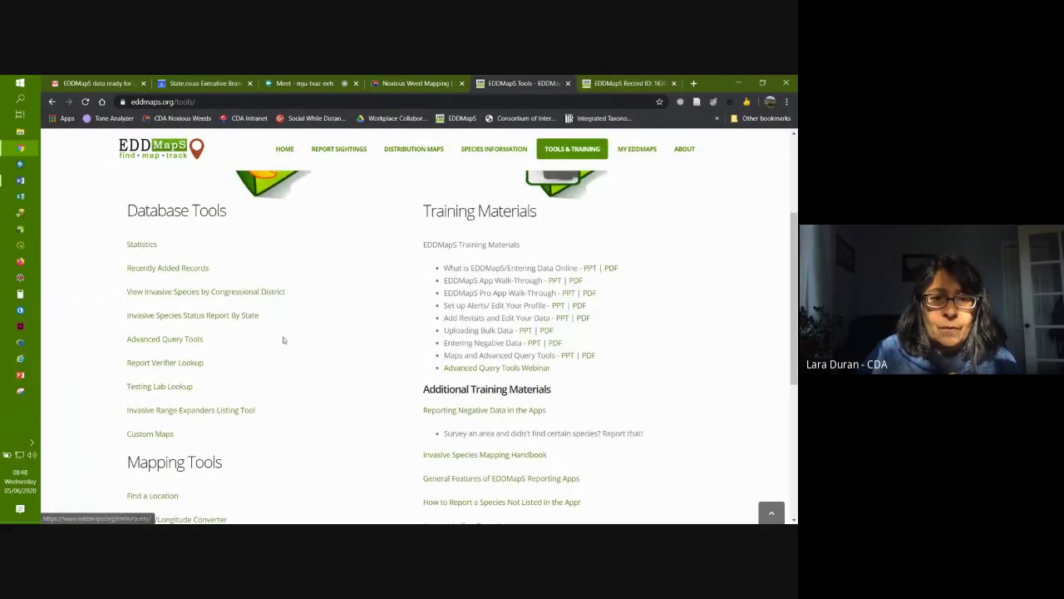
{"action": "scroll", "coordinate": [345, 348], "scroll_direction": "down", "scroll_amount": 2}
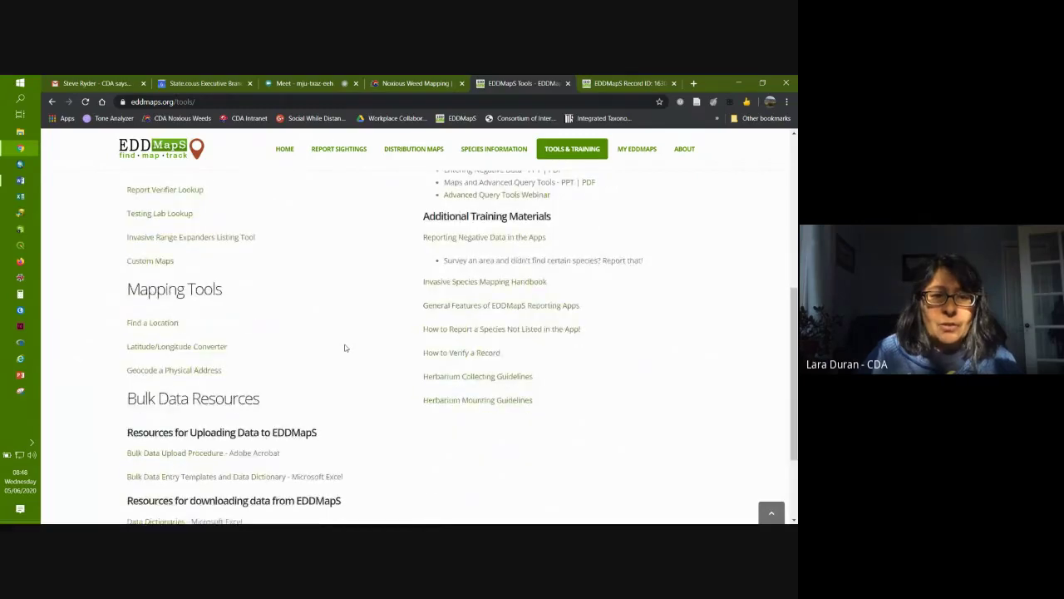
{"action": "scroll", "coordinate": [345, 347], "scroll_direction": "down", "scroll_amount": 1}
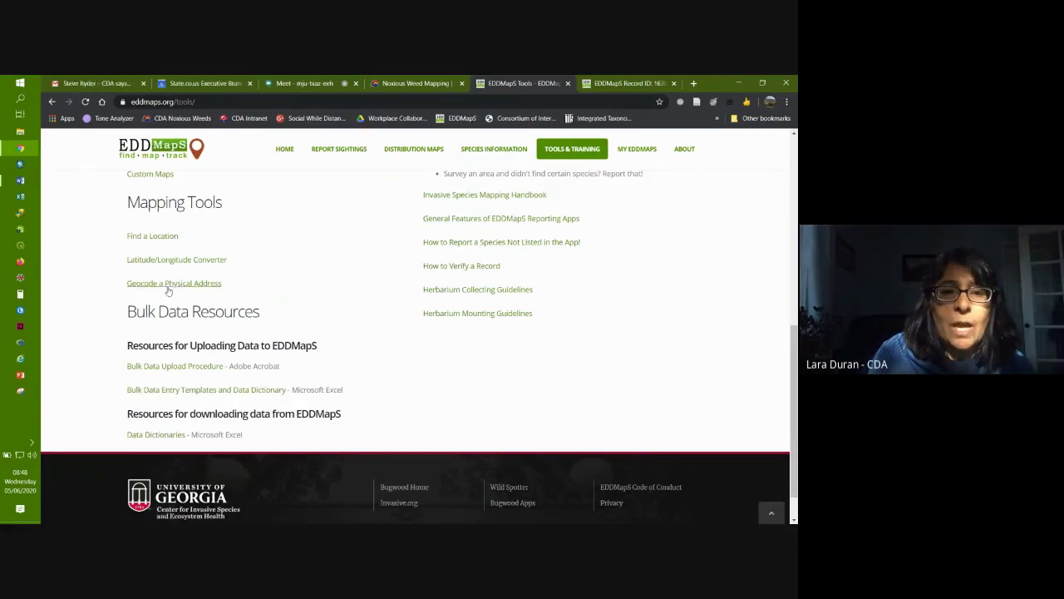
{"action": "left_click", "coordinate": [139, 283]}
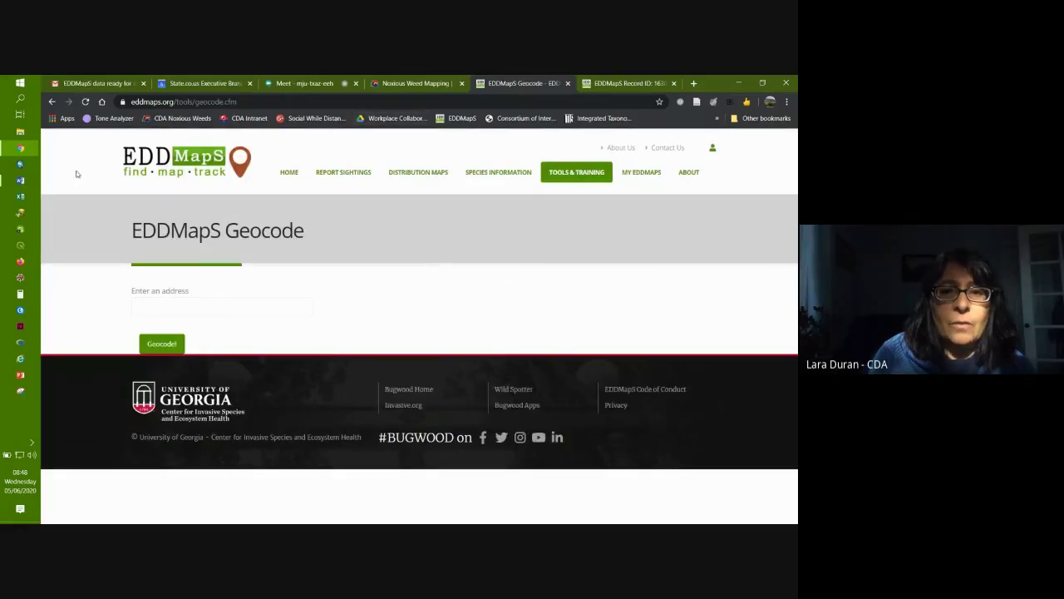
{"action": "left_click", "coordinate": [51, 102]}
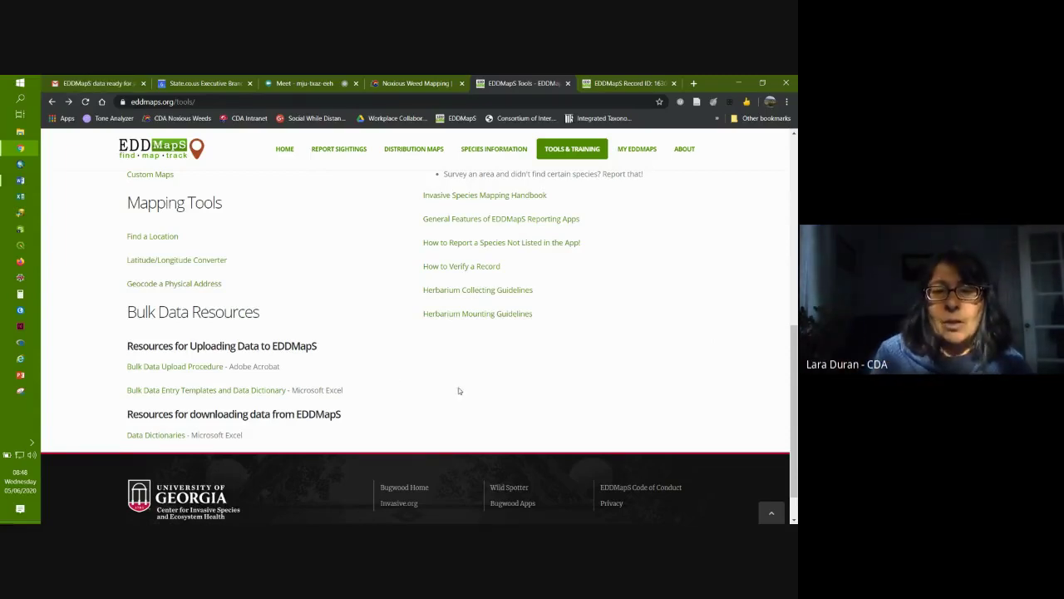
{"action": "scroll", "coordinate": [650, 356], "scroll_direction": "up", "scroll_amount": 8}
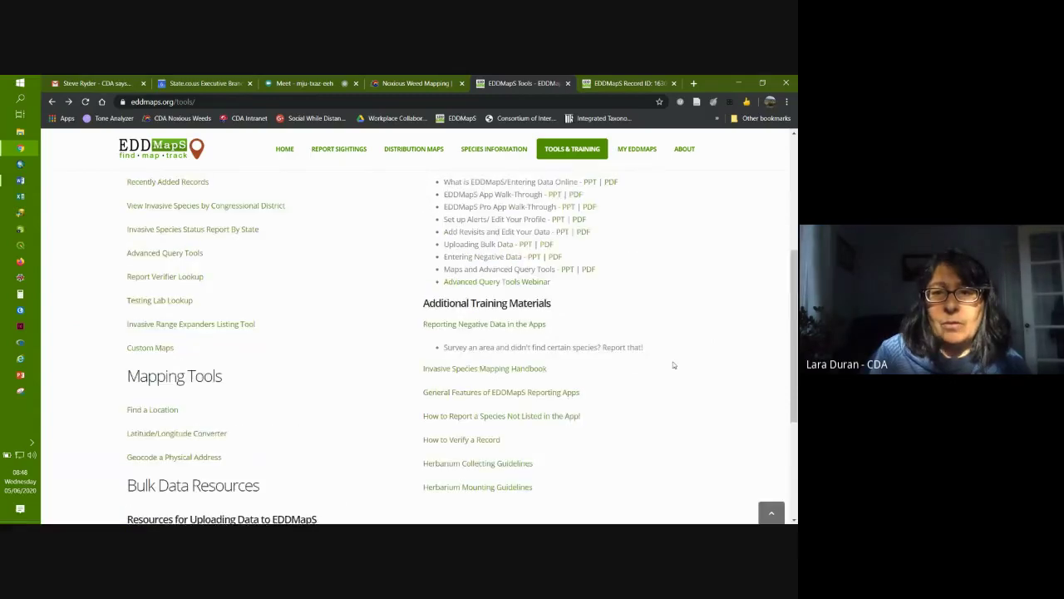
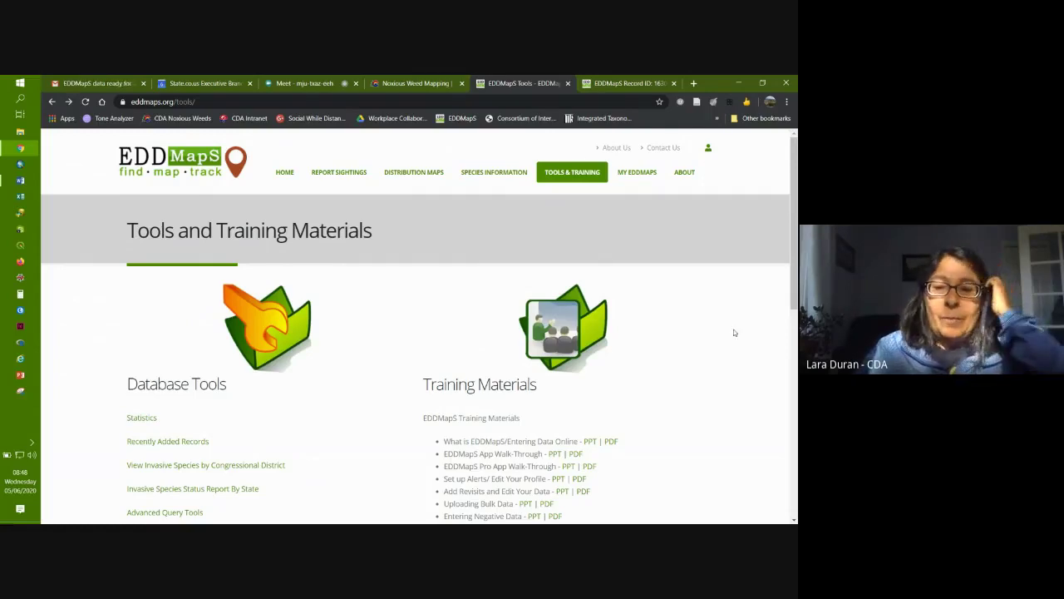
Step: Go from the My EDDMapS dashboard through Bulk Uploads to the empty Bulk Data Uploader form
{"action": "left_click", "coordinate": [637, 173]}
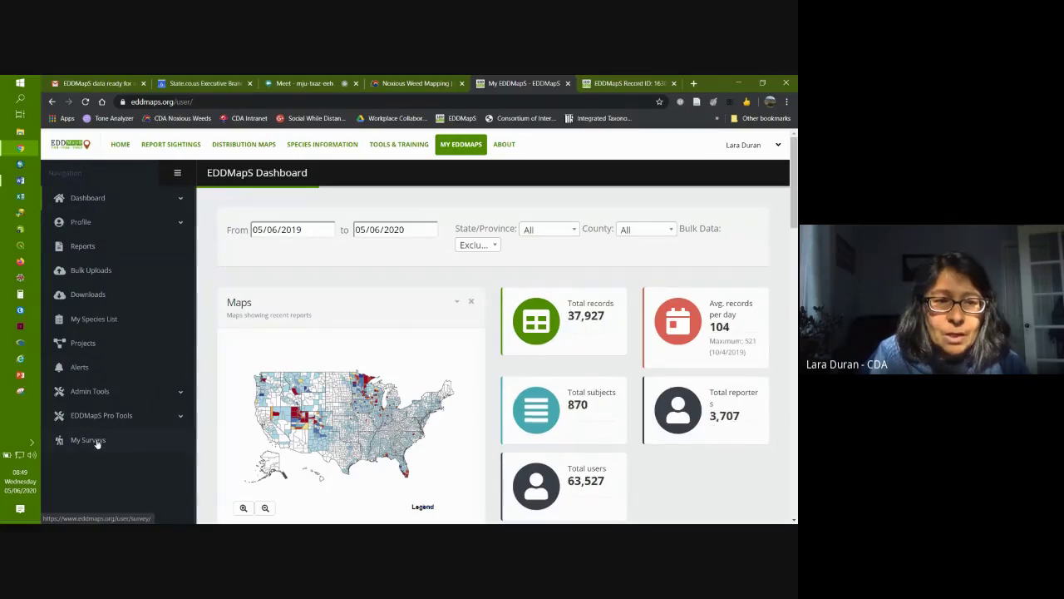
{"action": "left_click", "coordinate": [91, 273]}
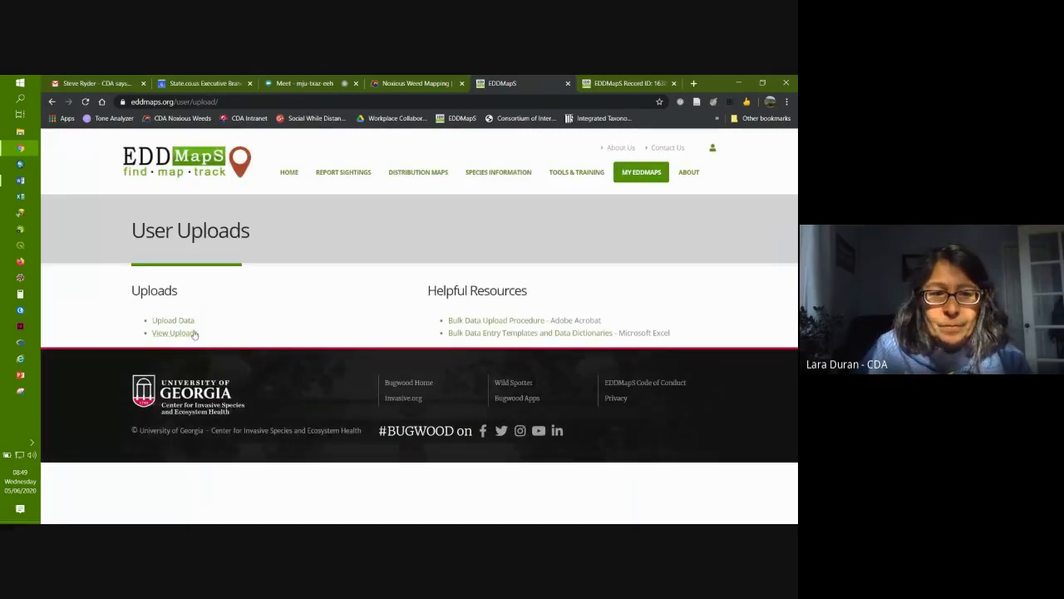
{"action": "left_click", "coordinate": [172, 320]}
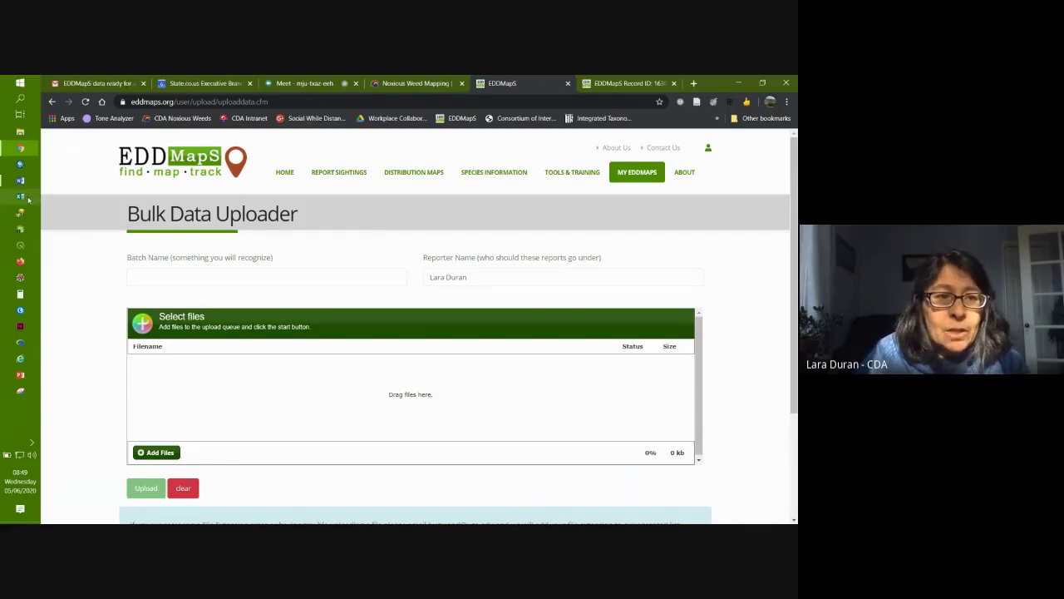
Step: Browse C: > gis > zips > eddmaps_25169, select the four points shapefile files, then return to zips
{"action": "left_click", "coordinate": [20, 132]}
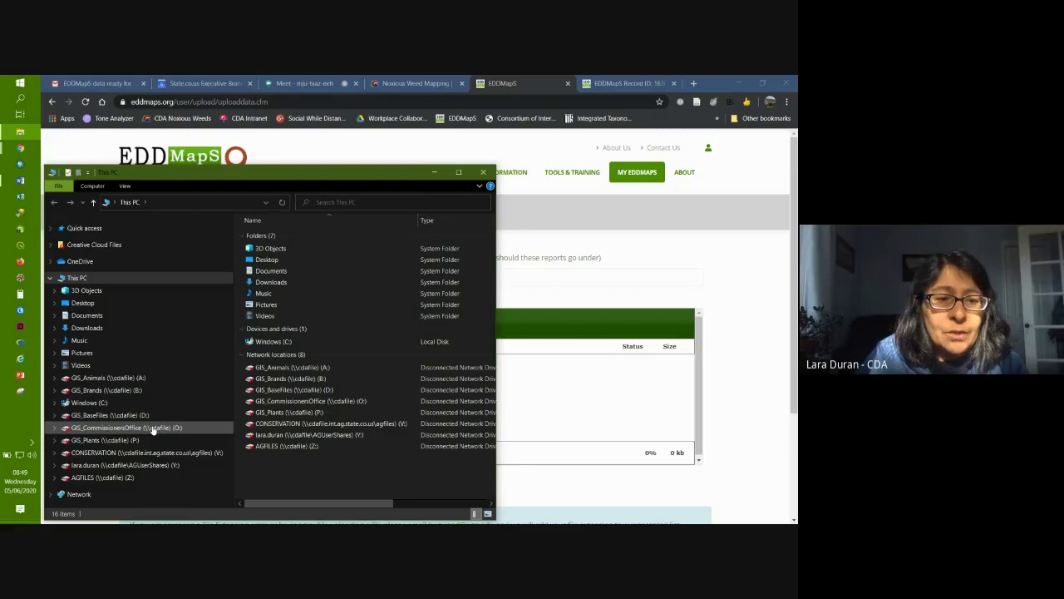
{"action": "left_click", "coordinate": [86, 403]}
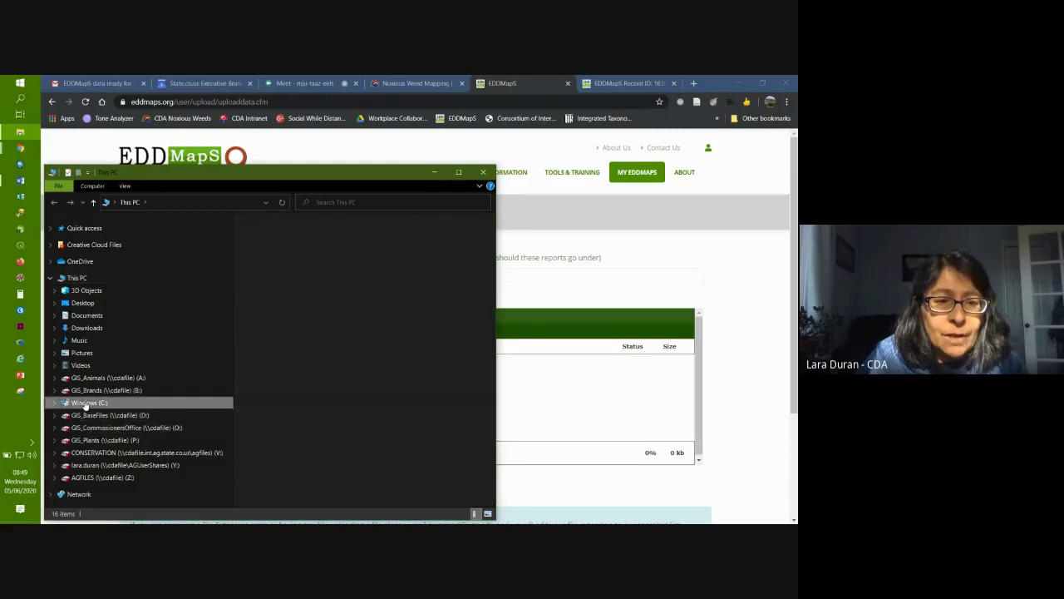
{"action": "left_click", "coordinate": [96, 384]}
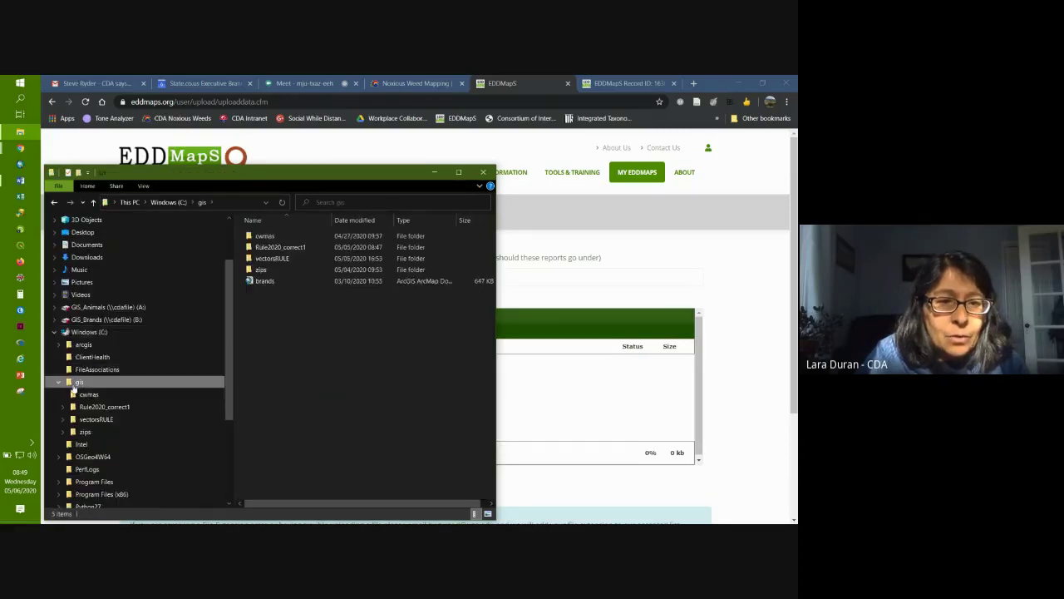
{"action": "double_click", "coordinate": [260, 271]}
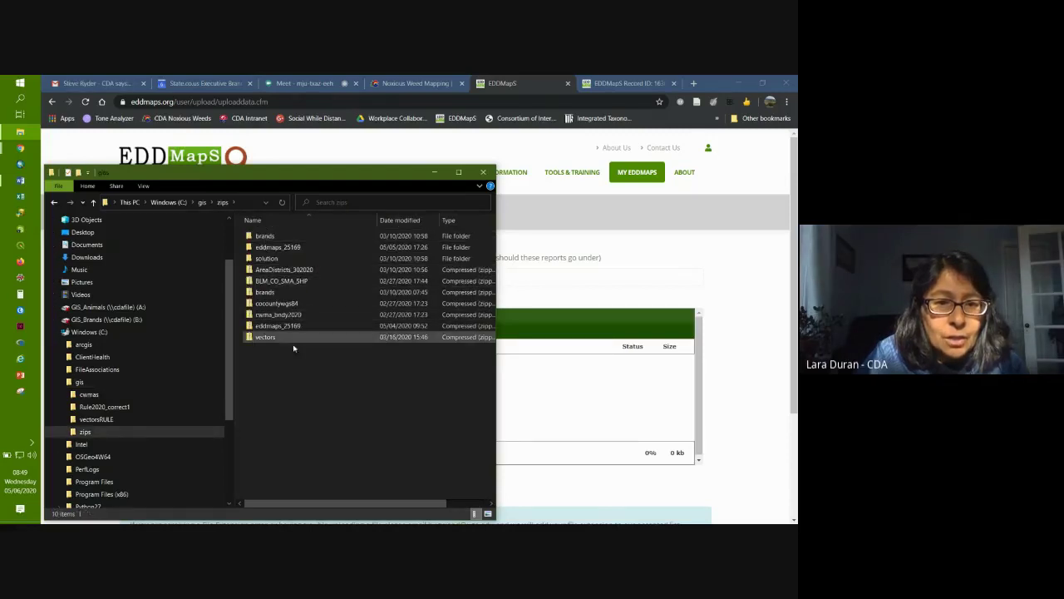
{"action": "double_click", "coordinate": [277, 247]}
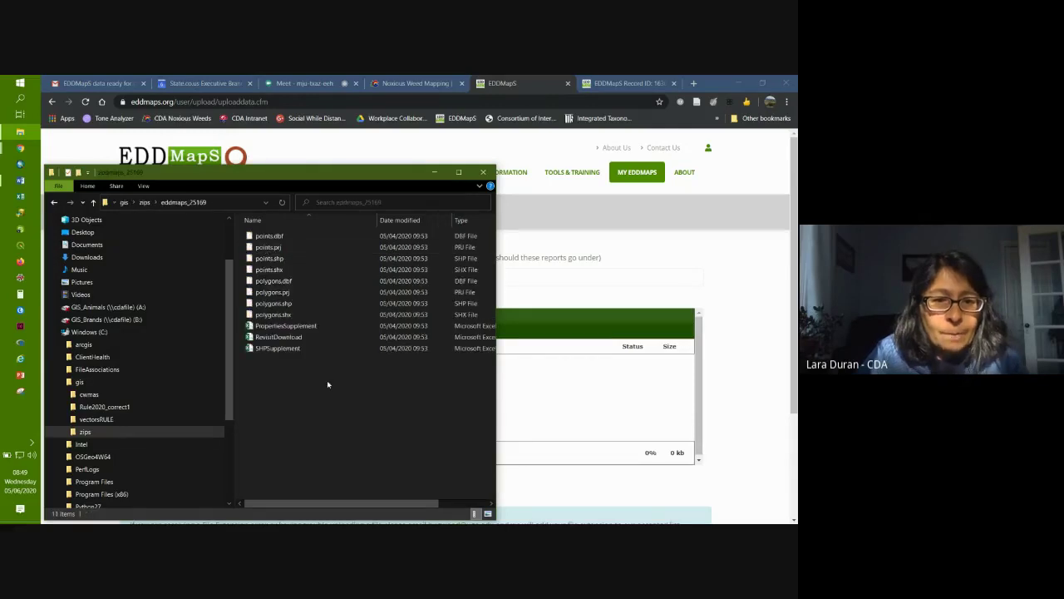
{"action": "left_click", "coordinate": [269, 237]}
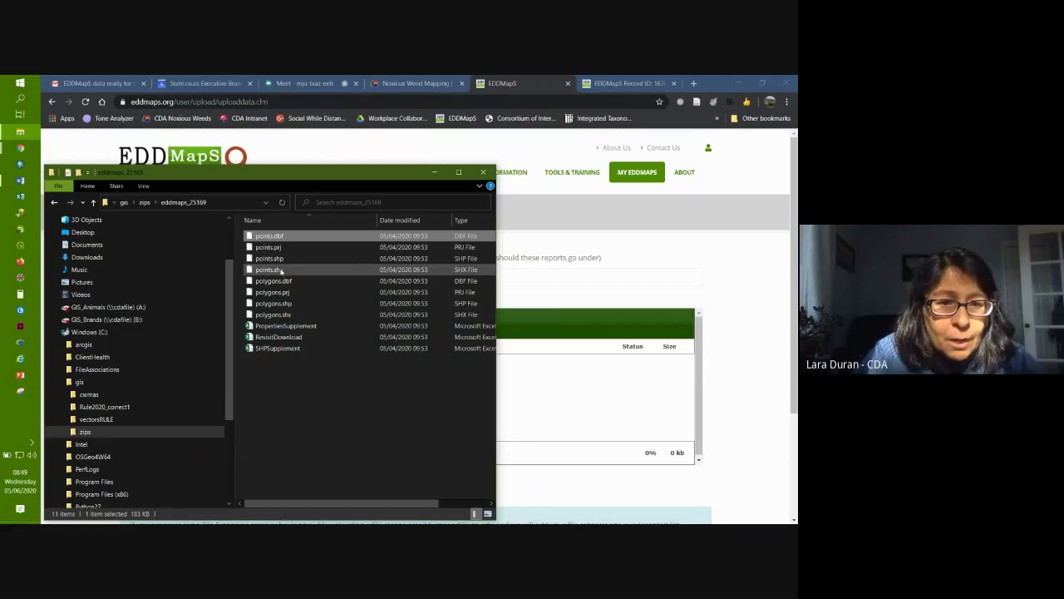
{"action": "left_click", "coordinate": [281, 271], "text": "shift"}
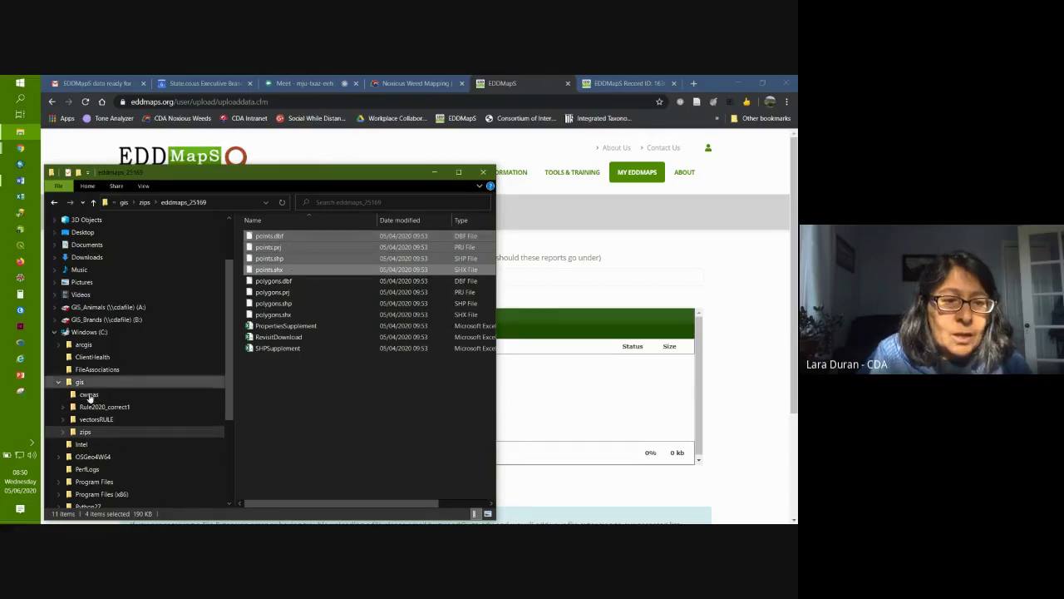
{"action": "left_click", "coordinate": [87, 432]}
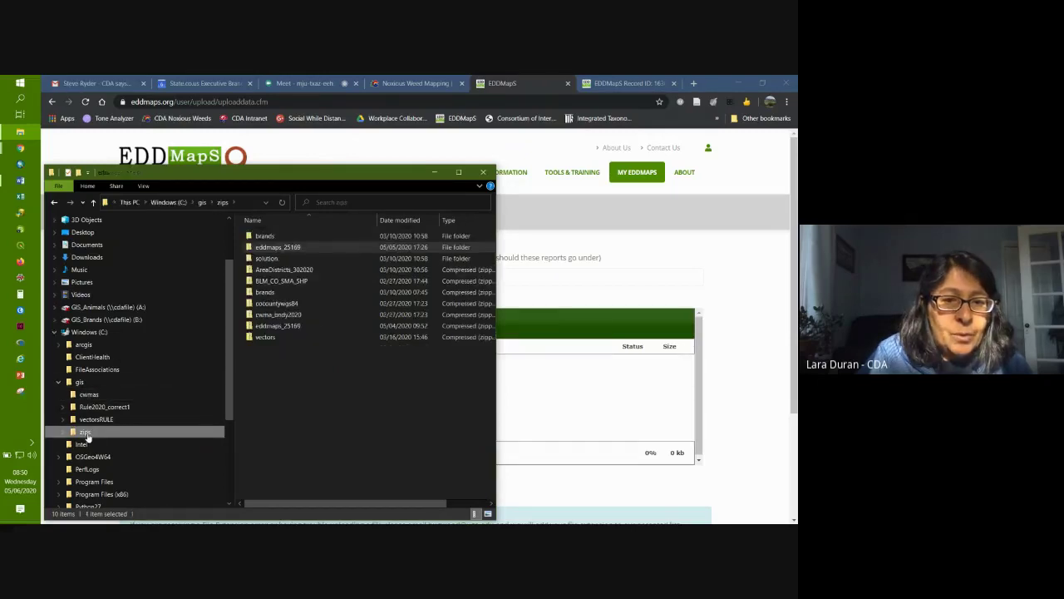
Step: Open brands > Rule2020_correct1 > intermediate and select the eight ARAB3_pts files
{"action": "double_click", "coordinate": [255, 237]}
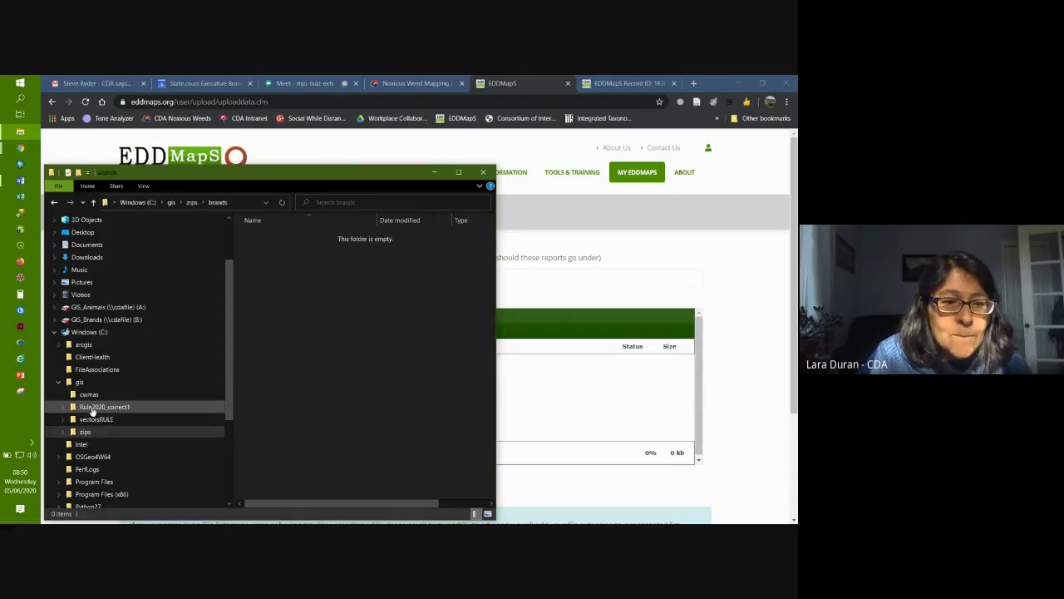
{"action": "left_click", "coordinate": [92, 406]}
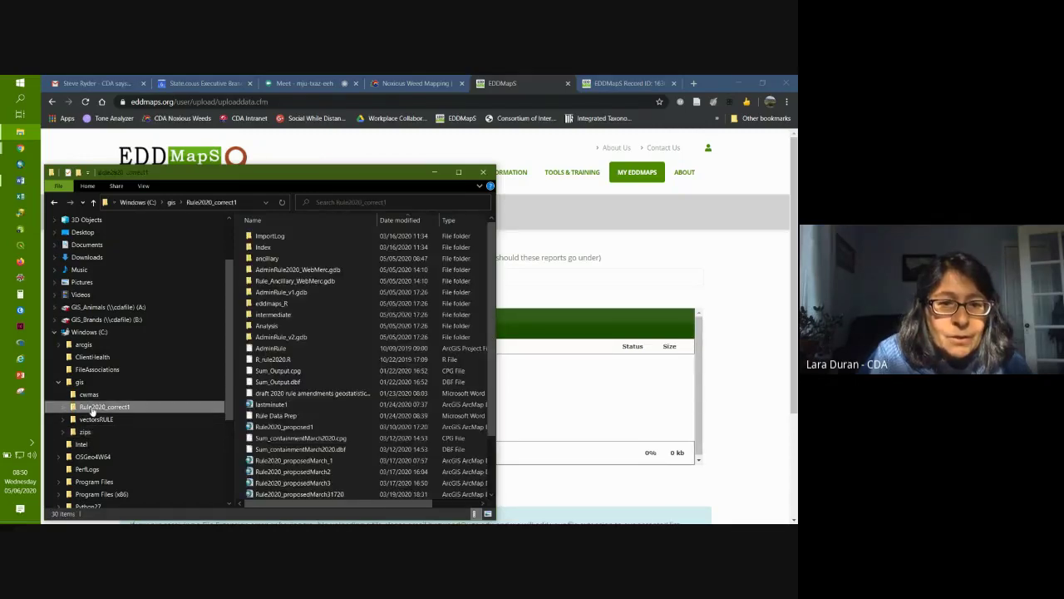
{"action": "double_click", "coordinate": [273, 314]}
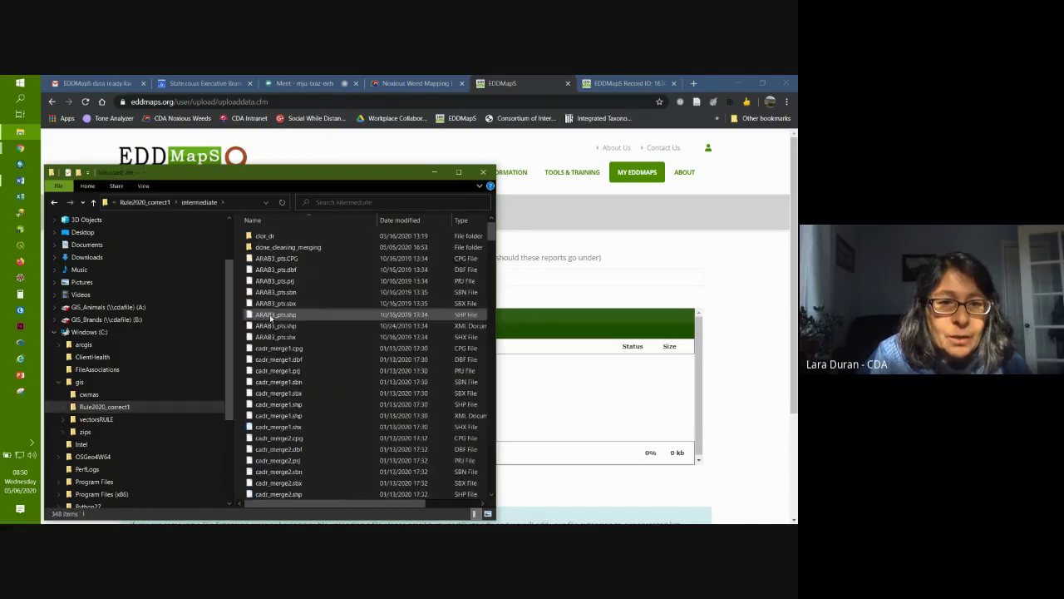
{"action": "left_click", "coordinate": [276, 258]}
{"action": "left_click", "coordinate": [290, 338], "text": "shift"}
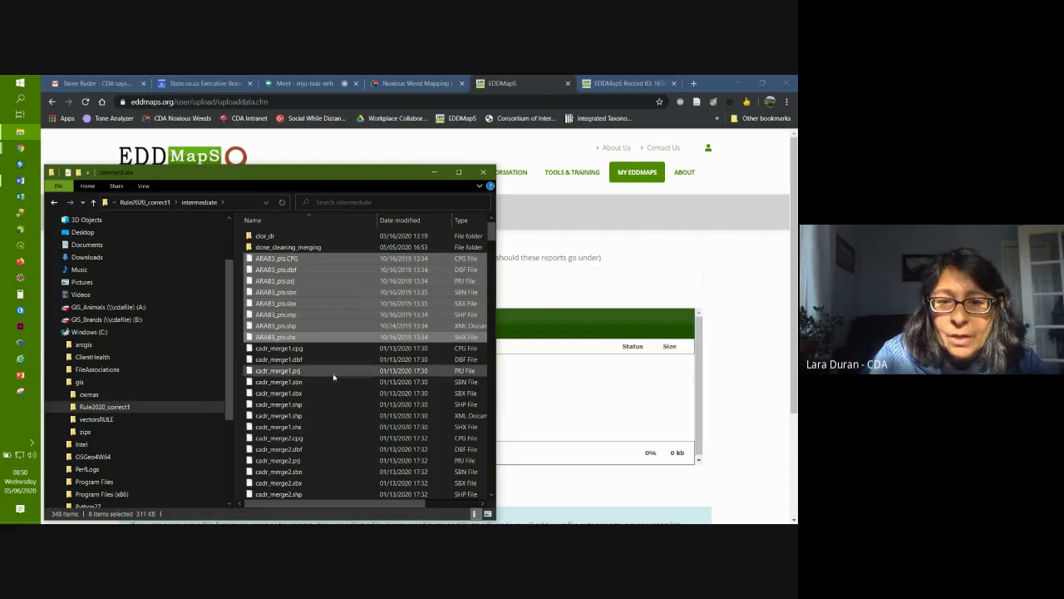
Step: Reselect ARAB3_pts.CPG through ARAB3_pts.shp.xml, then return to the EDDMapS uploader page
{"action": "left_click", "coordinate": [252, 261]}
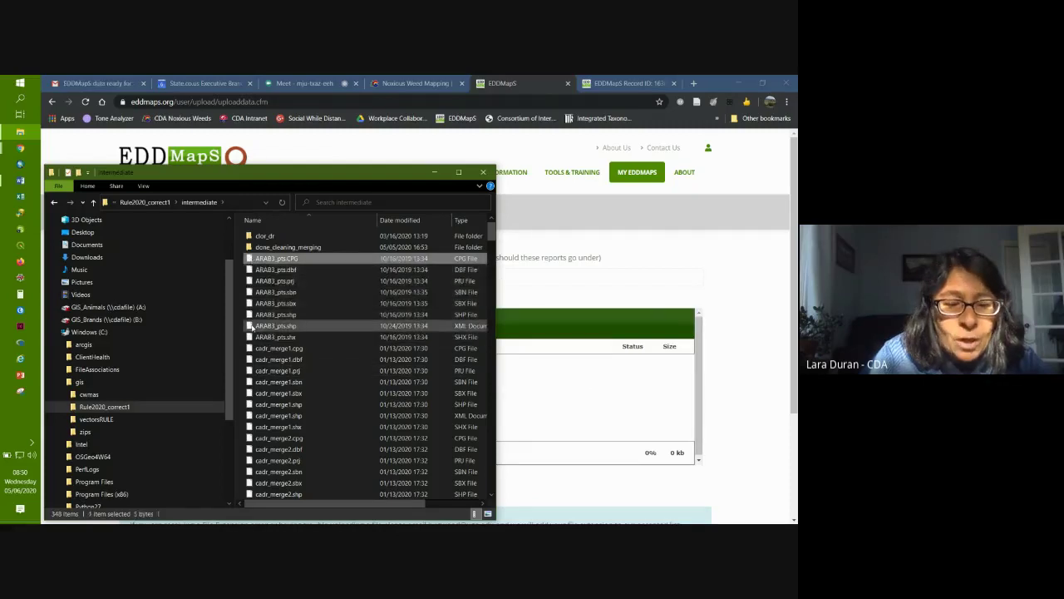
{"action": "left_click", "coordinate": [404, 326], "text": "shift"}
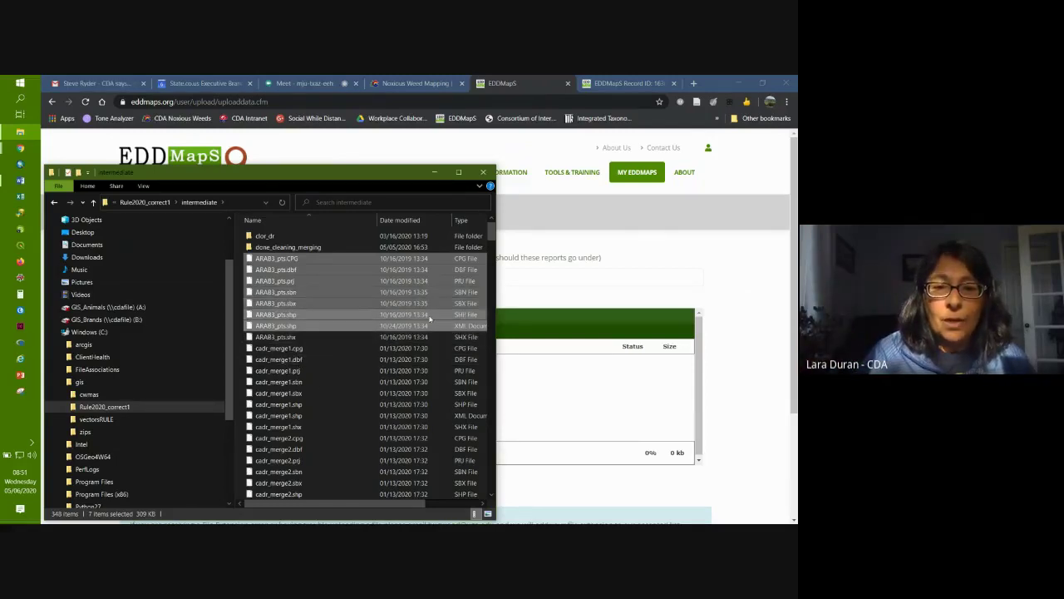
{"action": "left_click", "coordinate": [331, 257]}
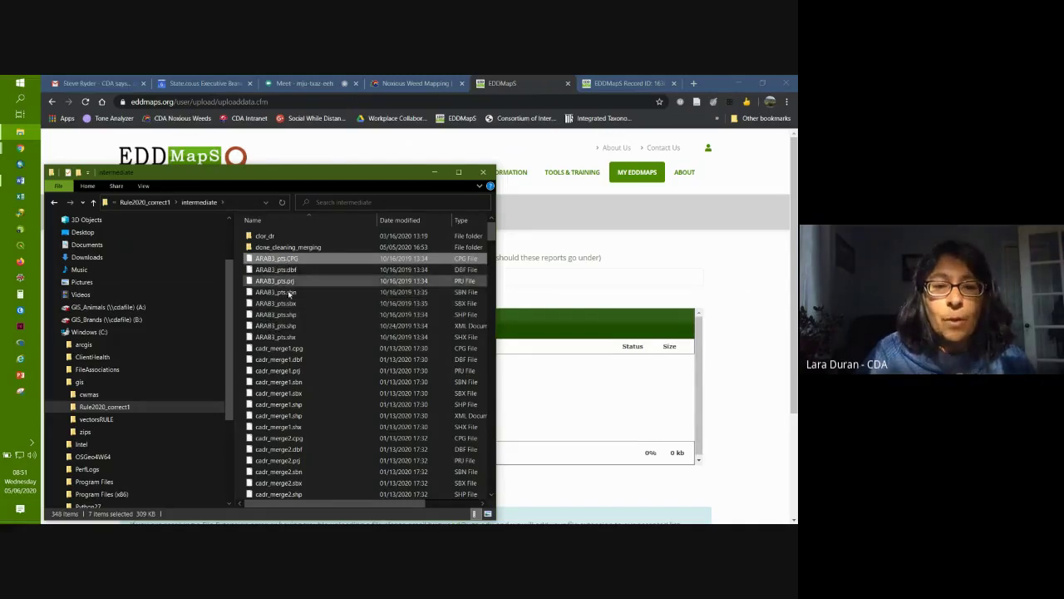
{"action": "left_click", "coordinate": [290, 338], "text": "shift"}
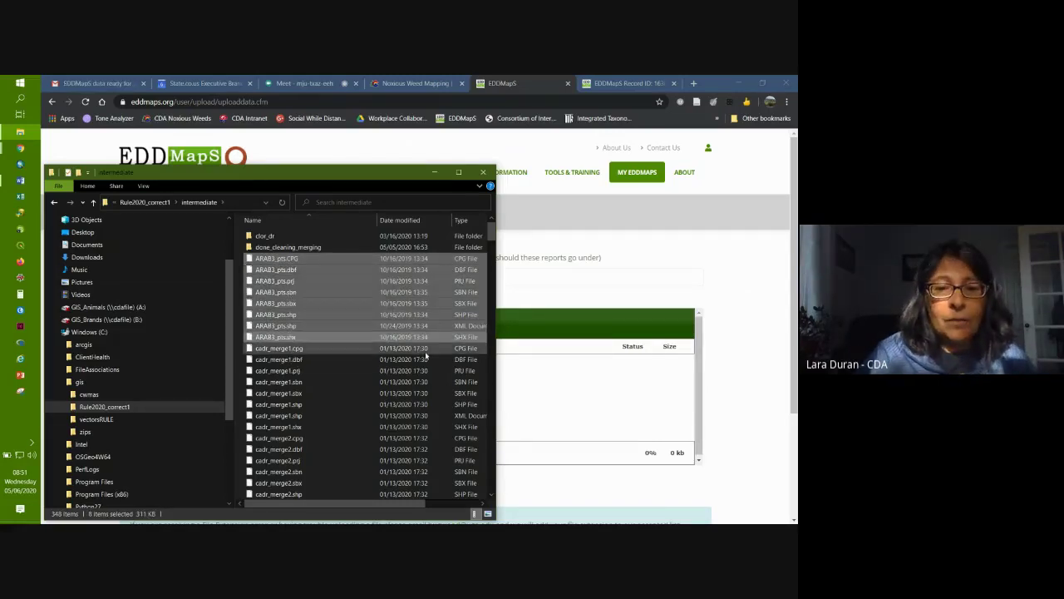
{"action": "left_click", "coordinate": [755, 388]}
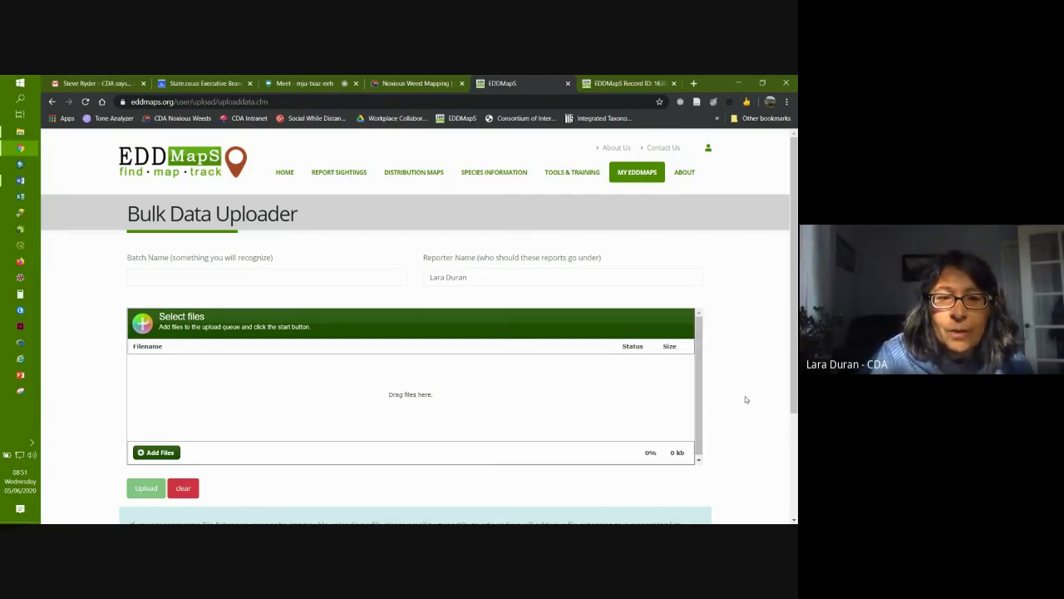
Step: Return to the My EDDMapS dashboard showing 37,927 records and 870 subjects, after a quick Google Meet check
{"action": "left_click", "coordinate": [634, 174]}
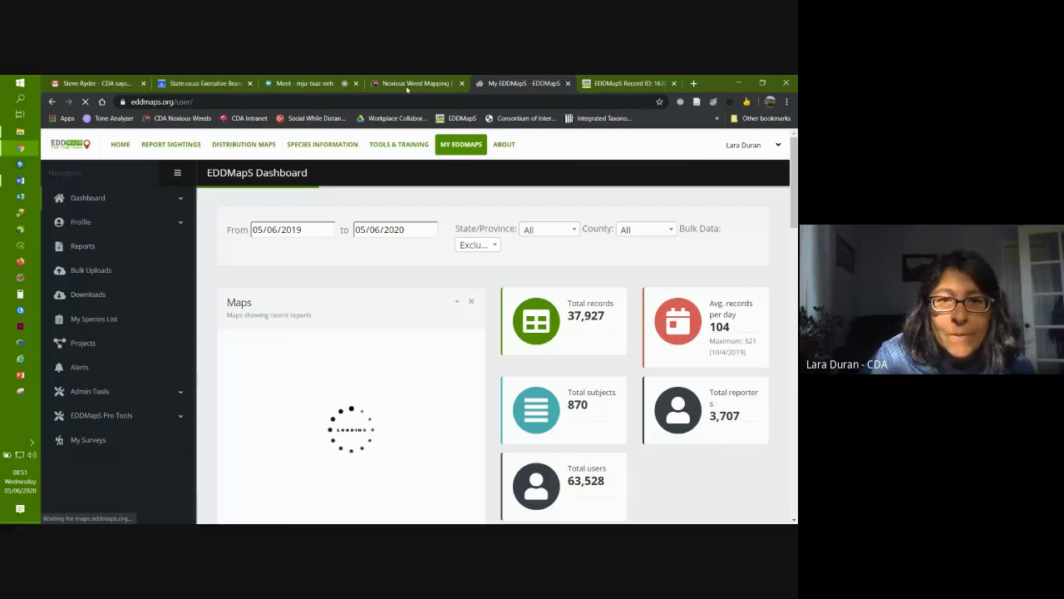
{"action": "left_click", "coordinate": [285, 84]}
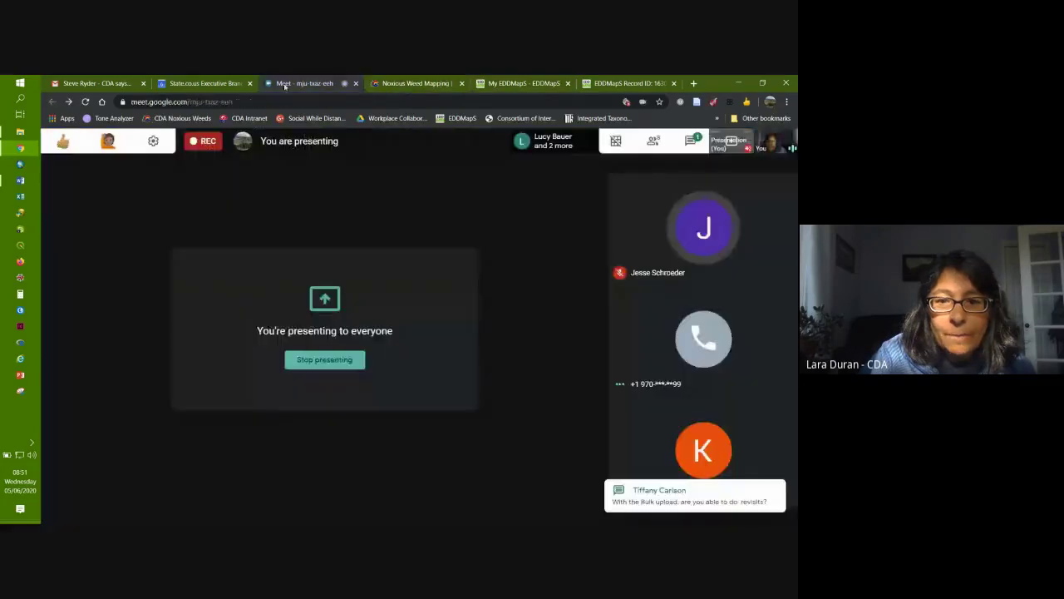
{"action": "left_click", "coordinate": [509, 84]}
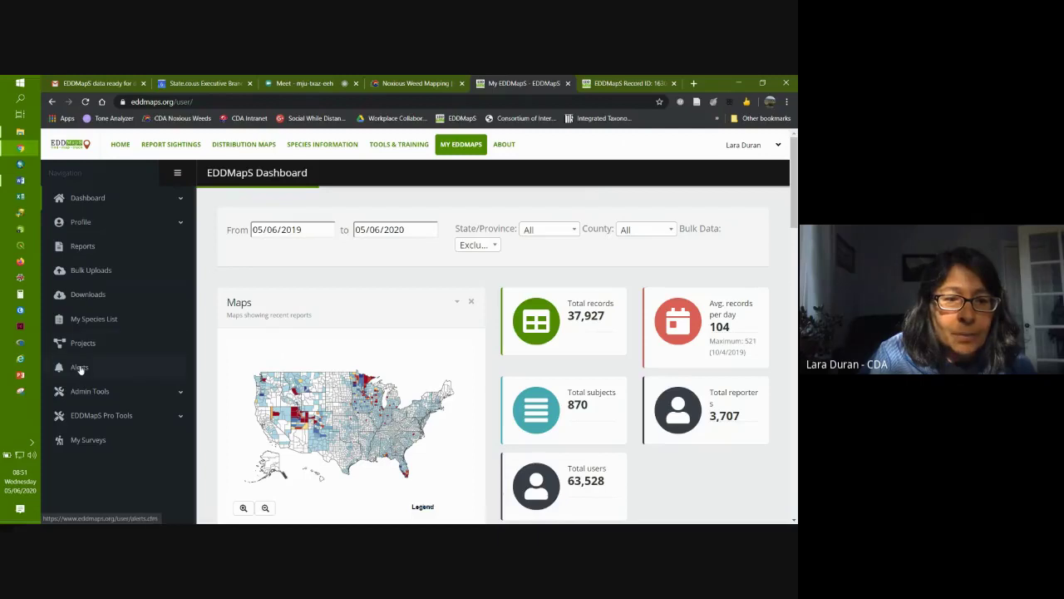
Step: Review the Colorado alerts table and County choices, then switch to the Gmail 'data ready for download' email
{"action": "left_click", "coordinate": [80, 369]}
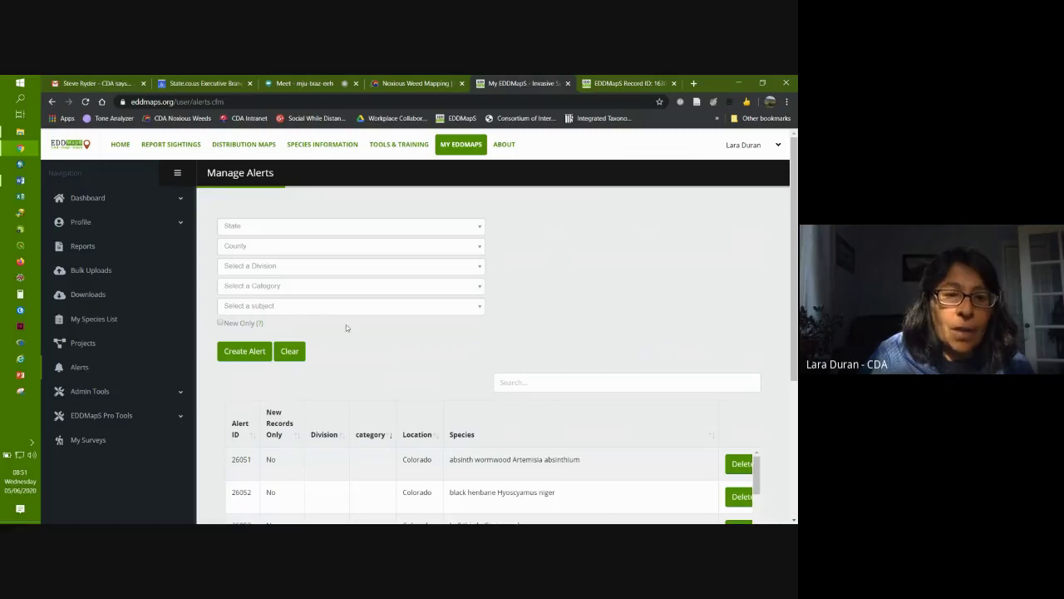
{"action": "scroll", "coordinate": [224, 394], "scroll_direction": "down", "scroll_amount": 1}
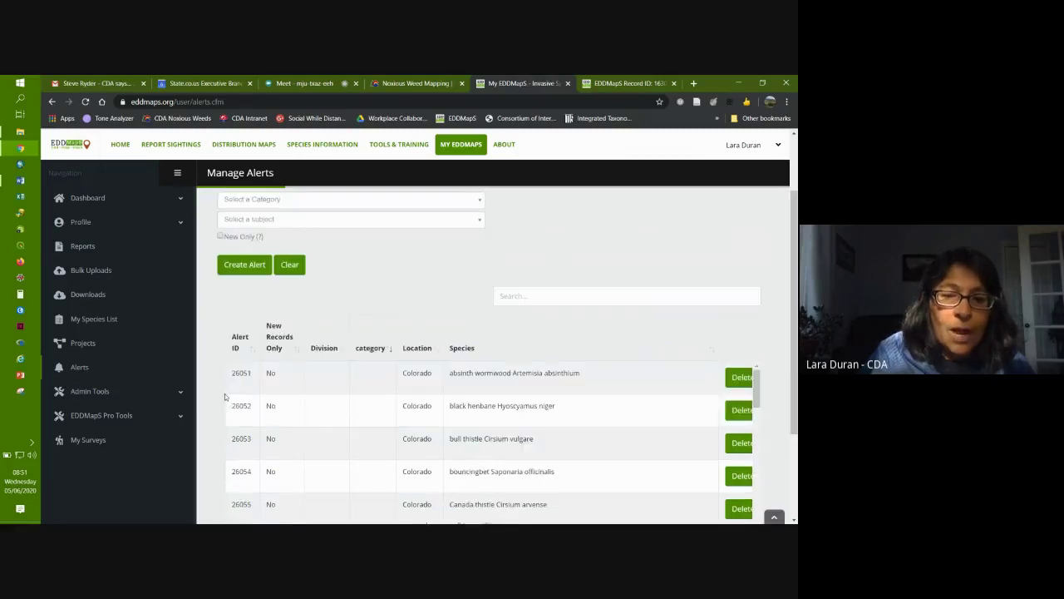
{"action": "scroll", "coordinate": [225, 393], "scroll_direction": "down", "scroll_amount": 1}
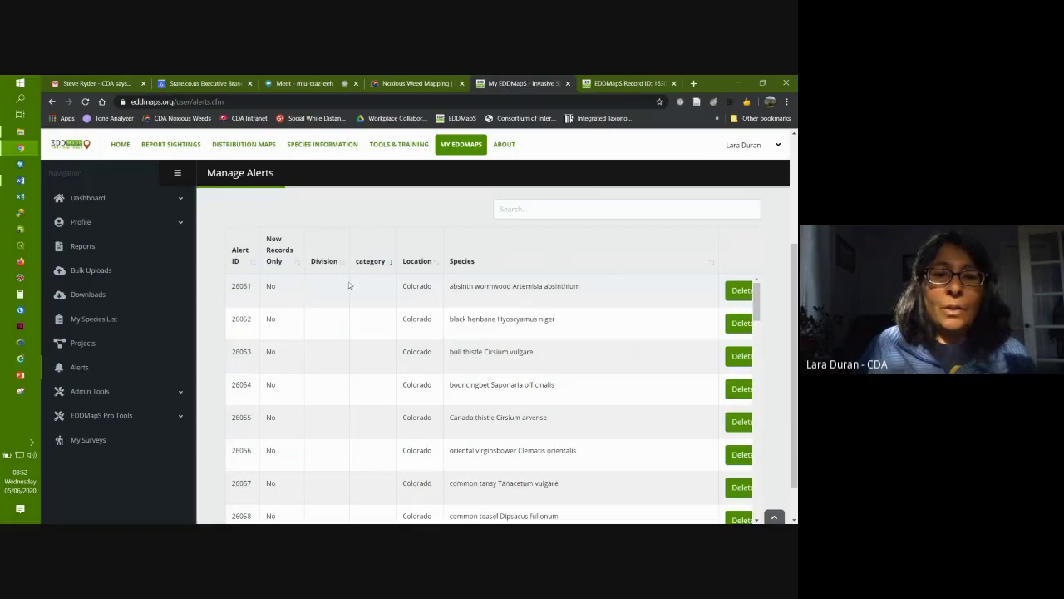
{"action": "scroll", "coordinate": [368, 308], "scroll_direction": "up", "scroll_amount": 1}
{"action": "scroll", "coordinate": [394, 310], "scroll_direction": "up", "scroll_amount": 1}
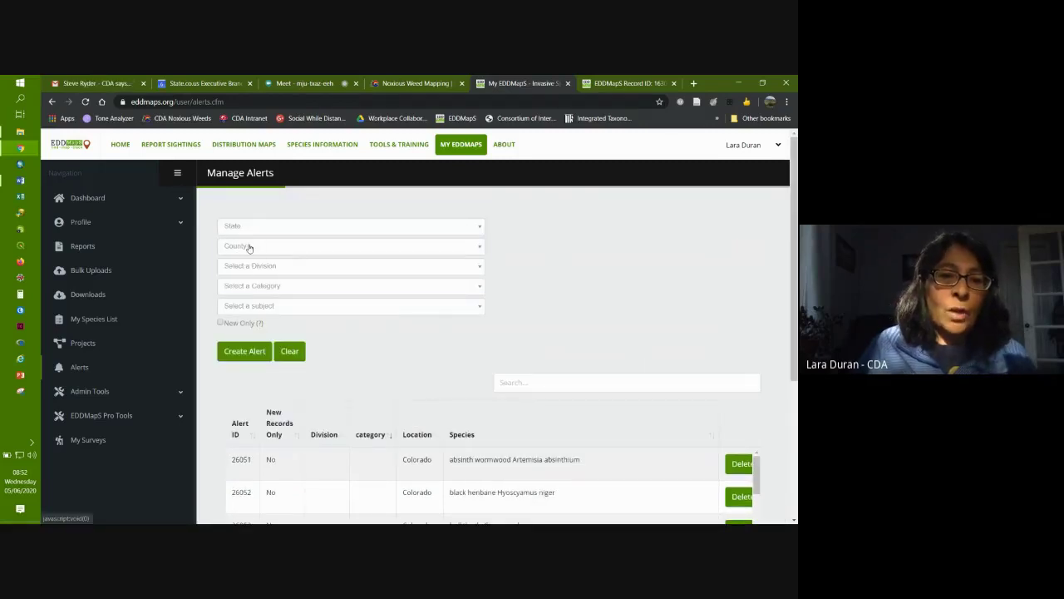
{"action": "left_click", "coordinate": [247, 247]}
{"action": "left_click", "coordinate": [251, 246]}
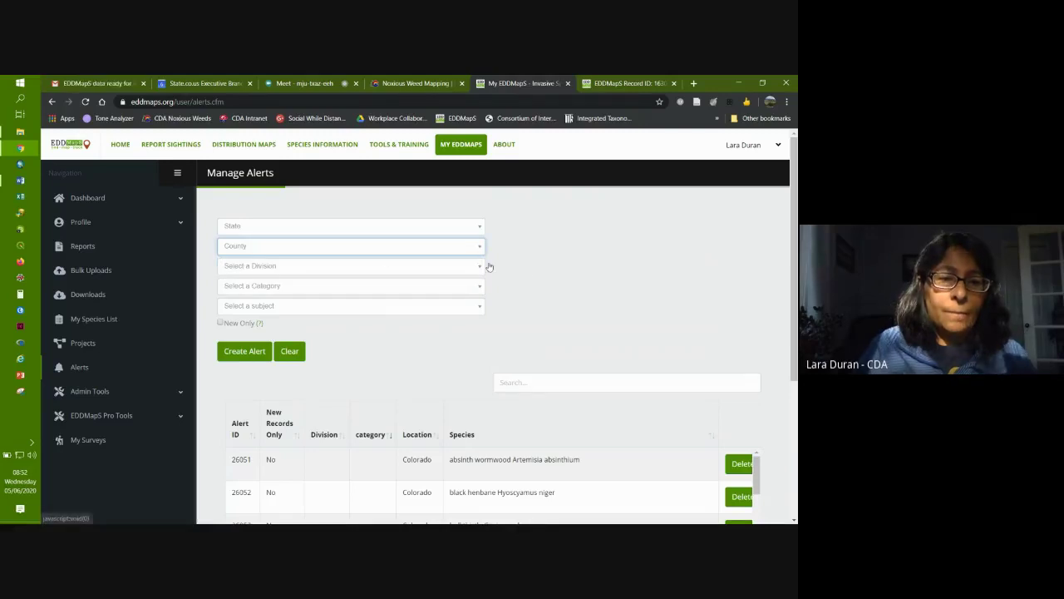
{"action": "left_click", "coordinate": [93, 83]}
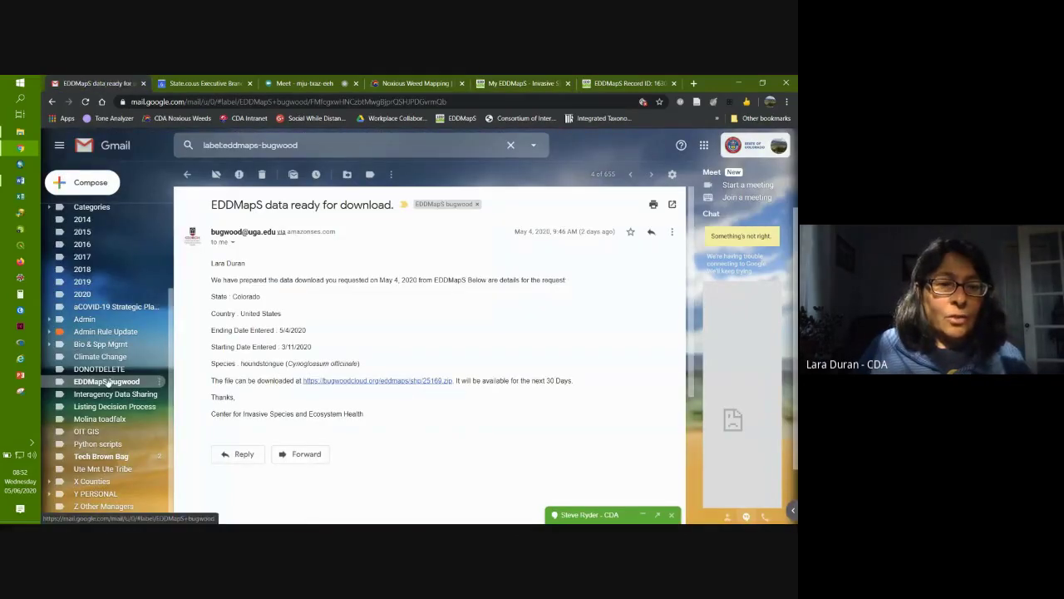
Step: Read the 'EDDMapS West New Record Added' email about myrtle spurge in Denver County, then return to EDDMapS
{"action": "left_click", "coordinate": [108, 382]}
{"action": "left_click", "coordinate": [316, 291]}
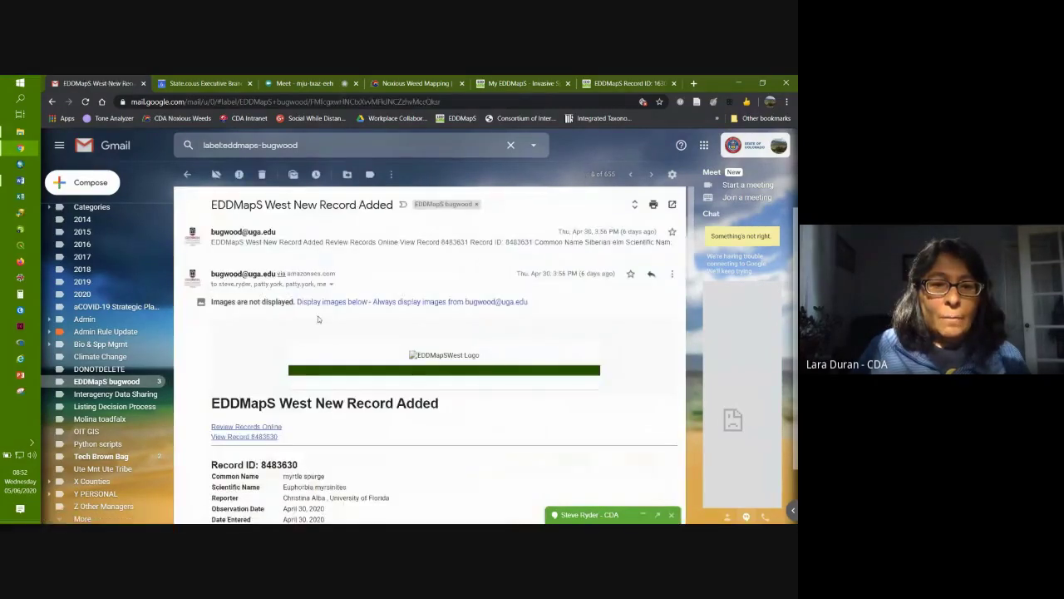
{"action": "scroll", "coordinate": [470, 434], "scroll_direction": "down", "scroll_amount": 2}
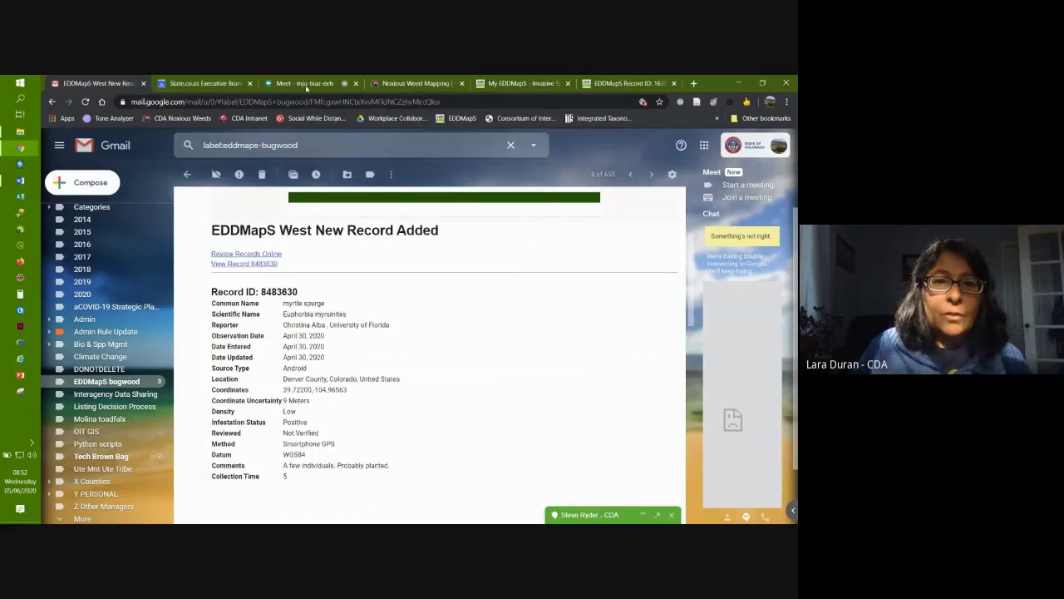
{"action": "left_click", "coordinate": [523, 84]}
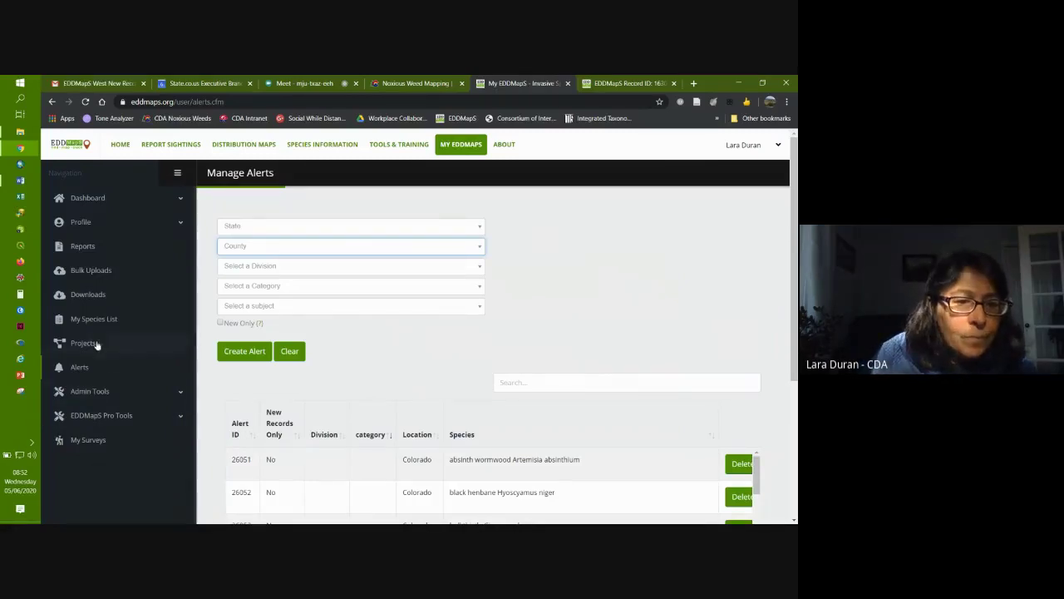
Step: View the empty My Species List page, briefly glancing at the Noxious Weed Mapping and Meet tabs
{"action": "left_click", "coordinate": [84, 320]}
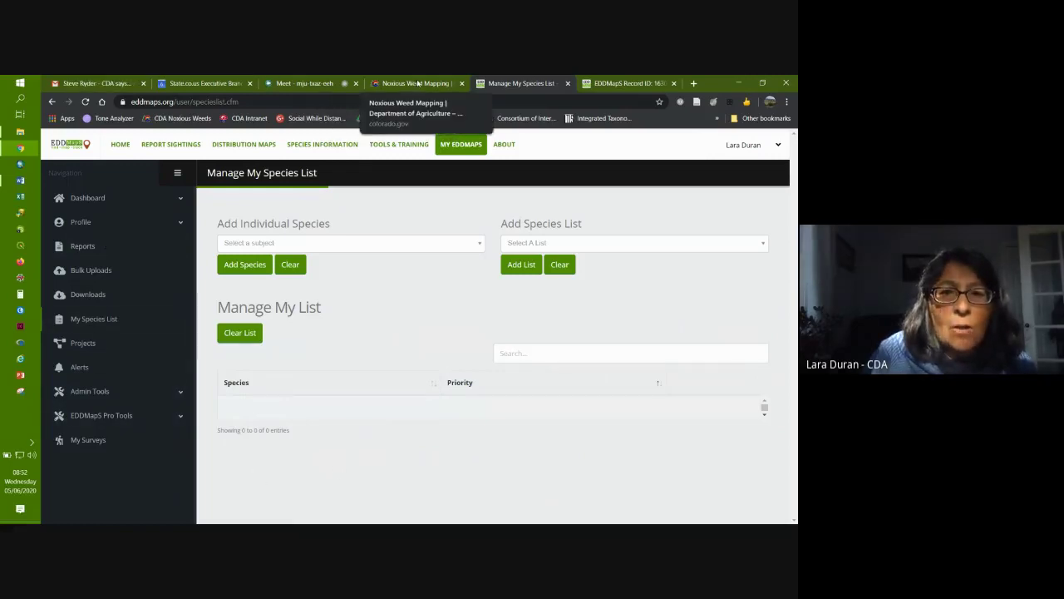
{"action": "left_click", "coordinate": [418, 84]}
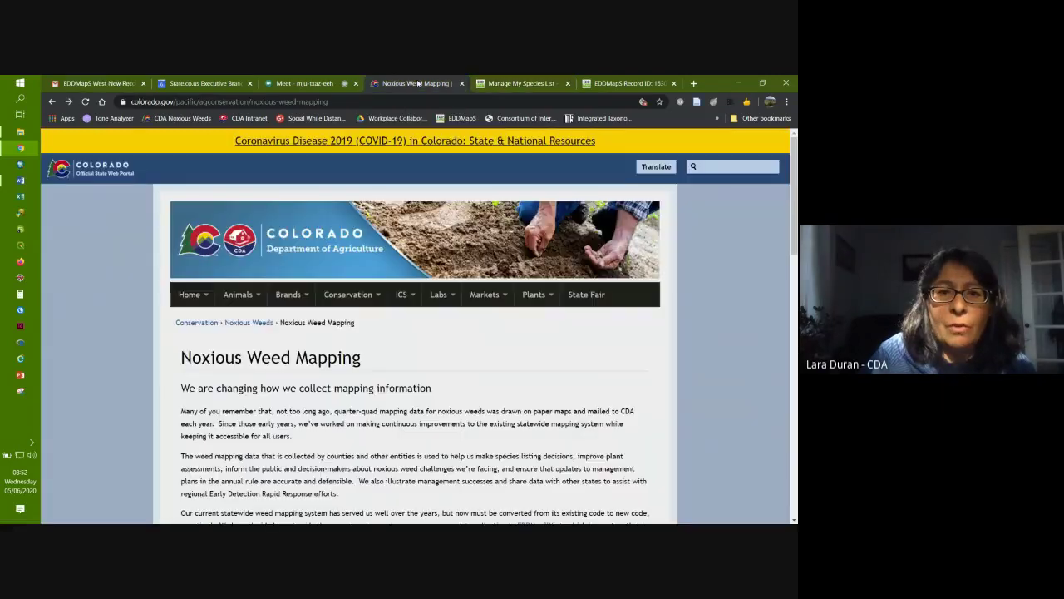
{"action": "left_click", "coordinate": [328, 84]}
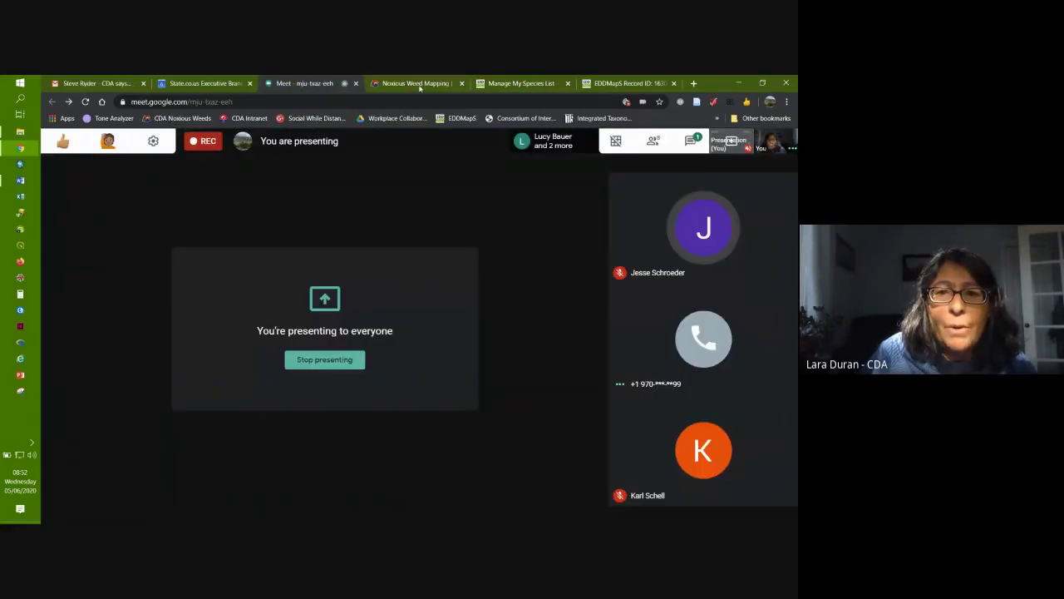
{"action": "left_click", "coordinate": [520, 84]}
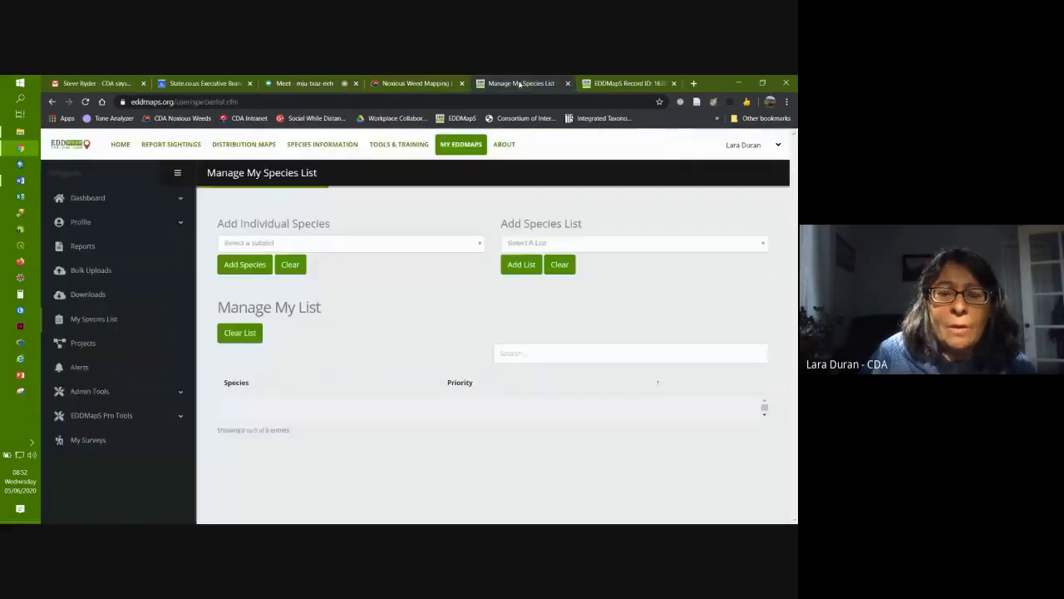
Step: On the EDDMapS home page, scroll to Features and follow the Smartphone Apps link to Bugwood Apps
{"action": "left_click", "coordinate": [120, 143]}
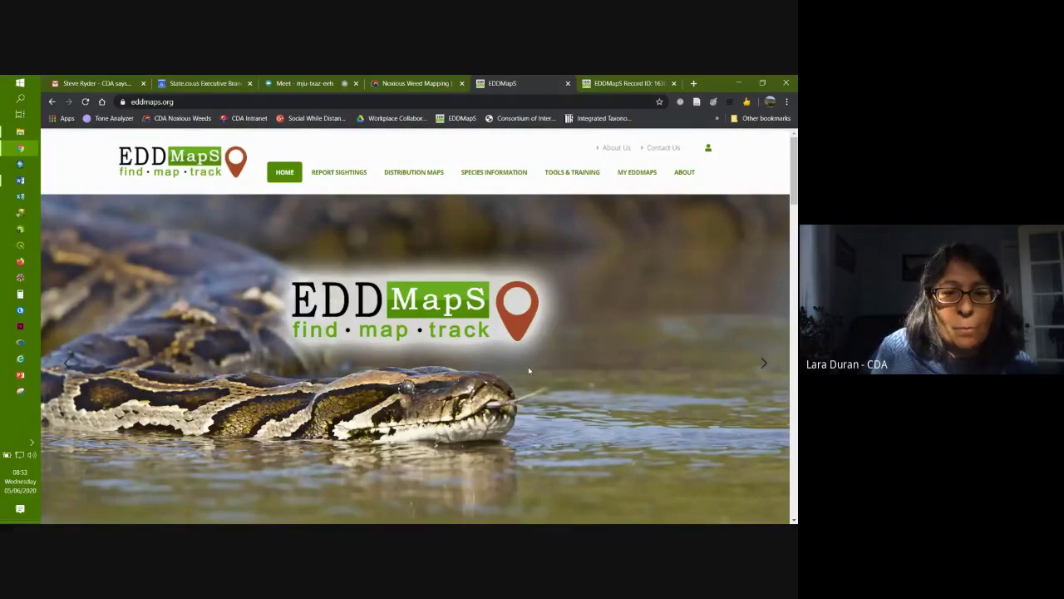
{"action": "scroll", "coordinate": [529, 371], "scroll_direction": "down", "scroll_amount": 3}
{"action": "scroll", "coordinate": [529, 371], "scroll_direction": "up", "scroll_amount": 1}
{"action": "scroll", "coordinate": [529, 370], "scroll_direction": "up", "scroll_amount": 1}
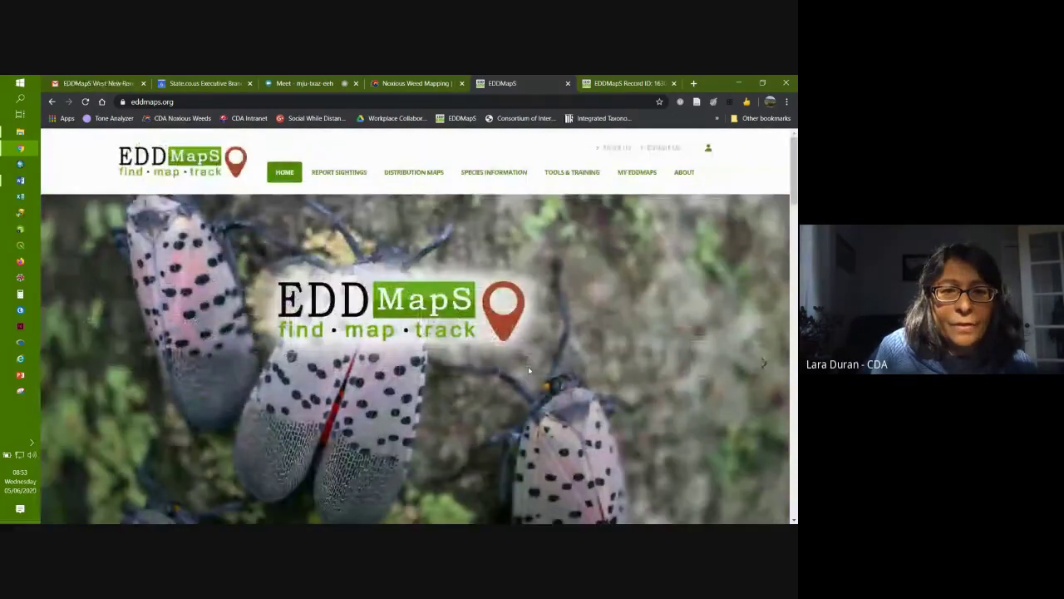
{"action": "scroll", "coordinate": [528, 366], "scroll_direction": "down", "scroll_amount": 4}
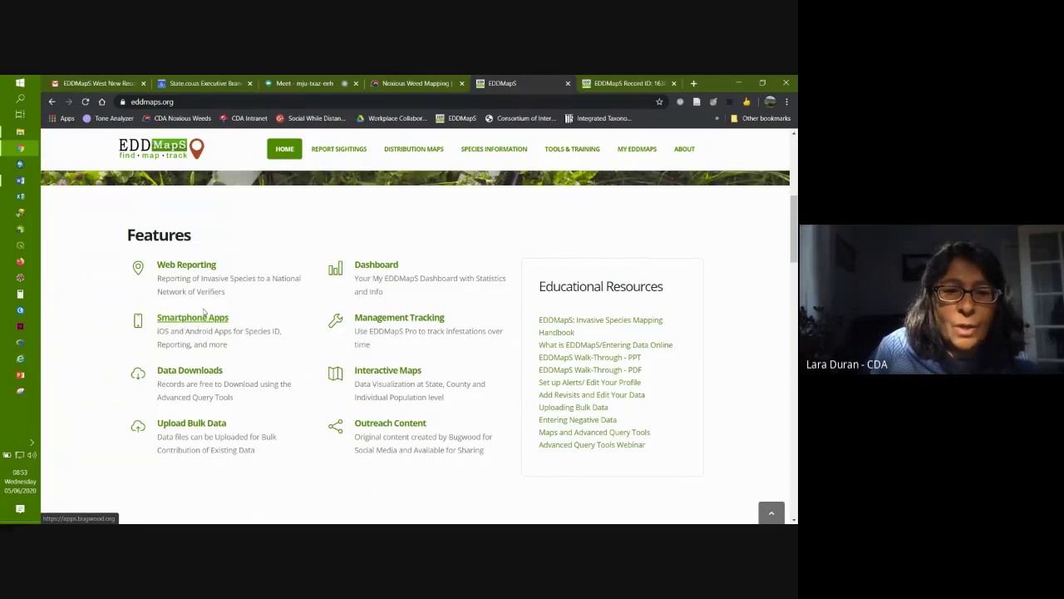
{"action": "left_click", "coordinate": [198, 320]}
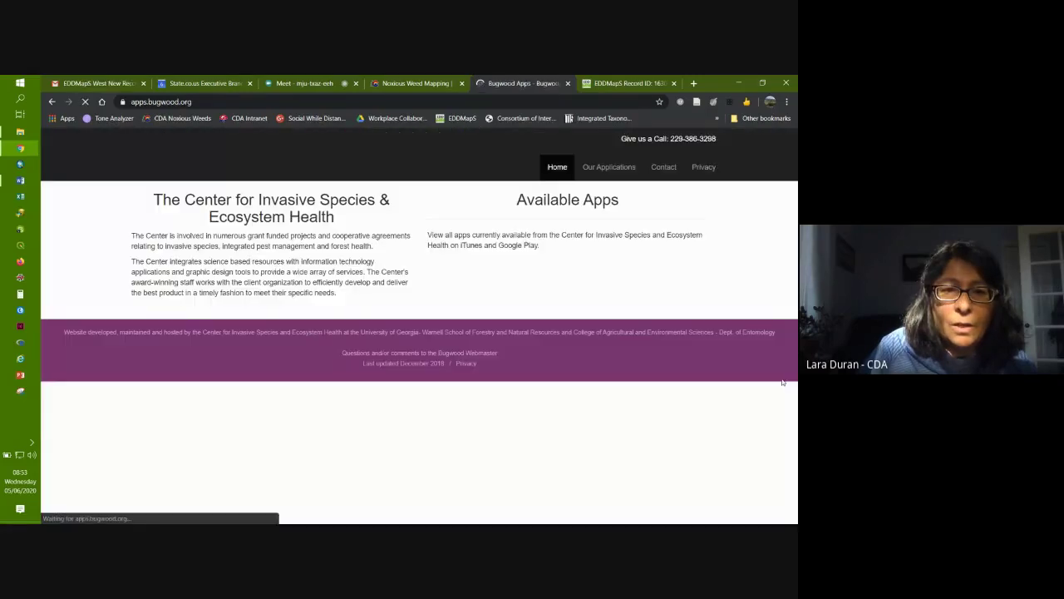
Step: Scroll through the EDDMapS Pro listing on apps.bugwood.org, then go back to the EDDMapS home page
{"action": "scroll", "coordinate": [766, 383], "scroll_direction": "down", "scroll_amount": 1}
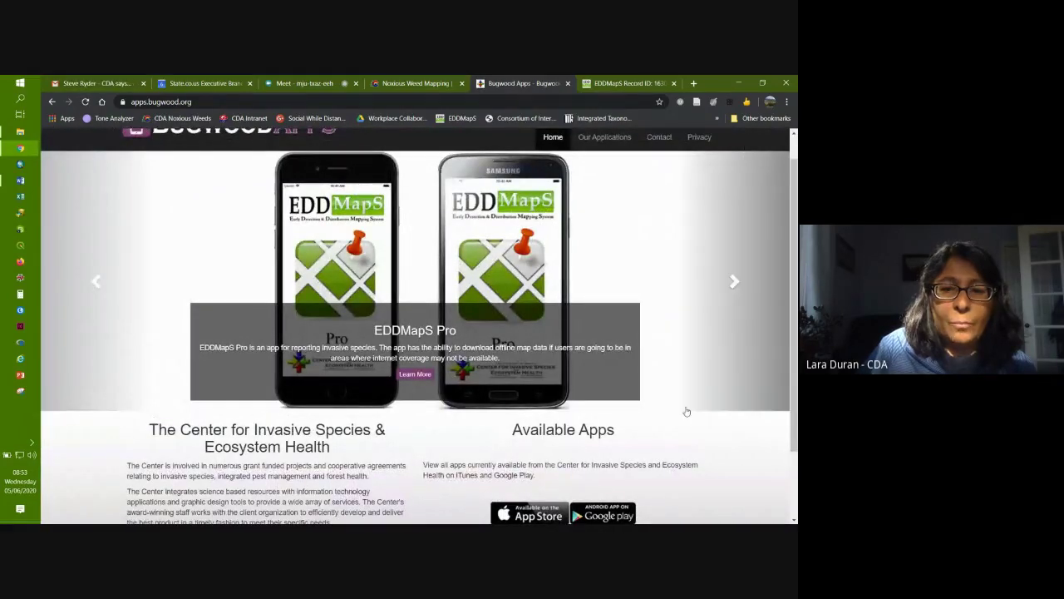
{"action": "scroll", "coordinate": [684, 409], "scroll_direction": "up", "scroll_amount": 1}
{"action": "scroll", "coordinate": [684, 408], "scroll_direction": "down", "scroll_amount": 3}
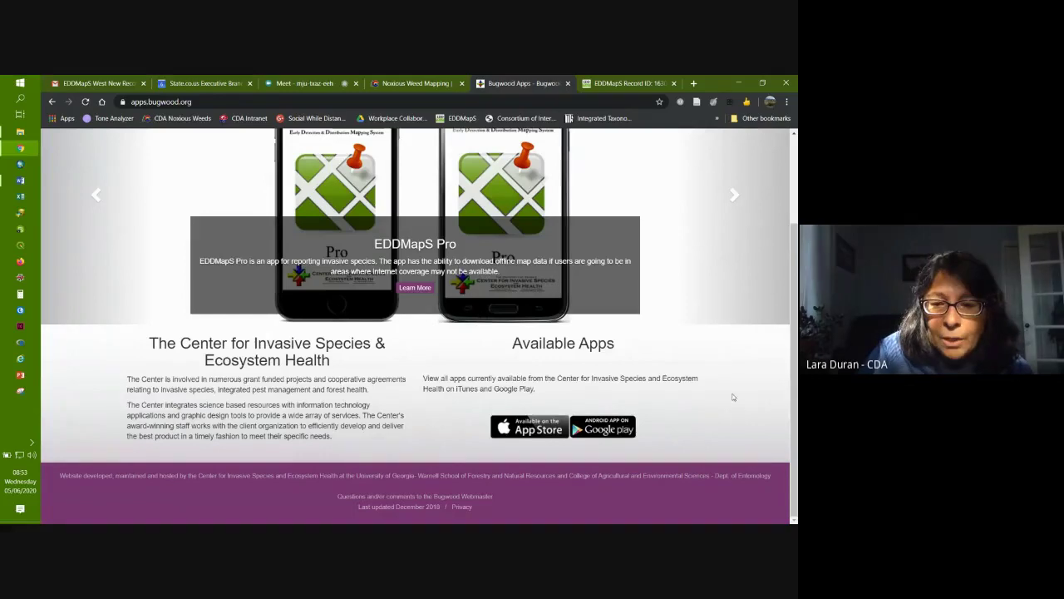
{"action": "scroll", "coordinate": [726, 393], "scroll_direction": "up", "scroll_amount": 1}
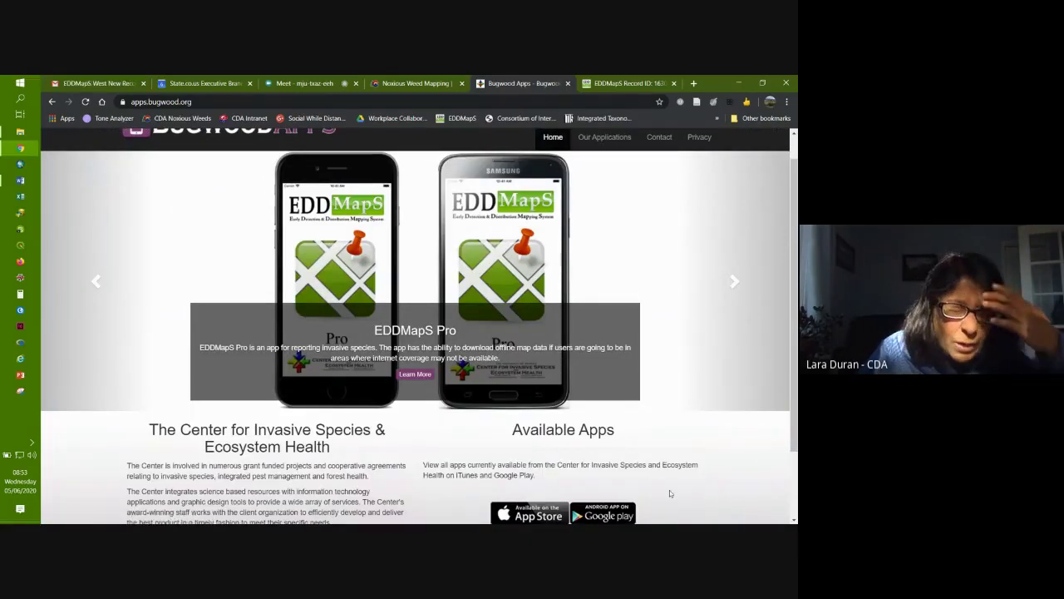
{"action": "scroll", "coordinate": [661, 457], "scroll_direction": "up", "scroll_amount": 1}
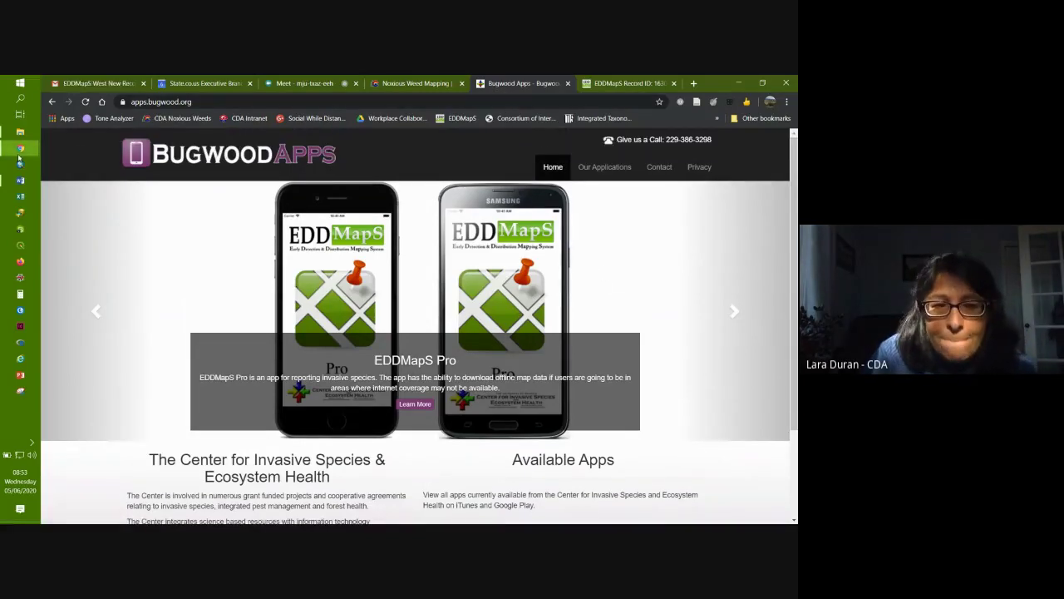
{"action": "left_click", "coordinate": [52, 101]}
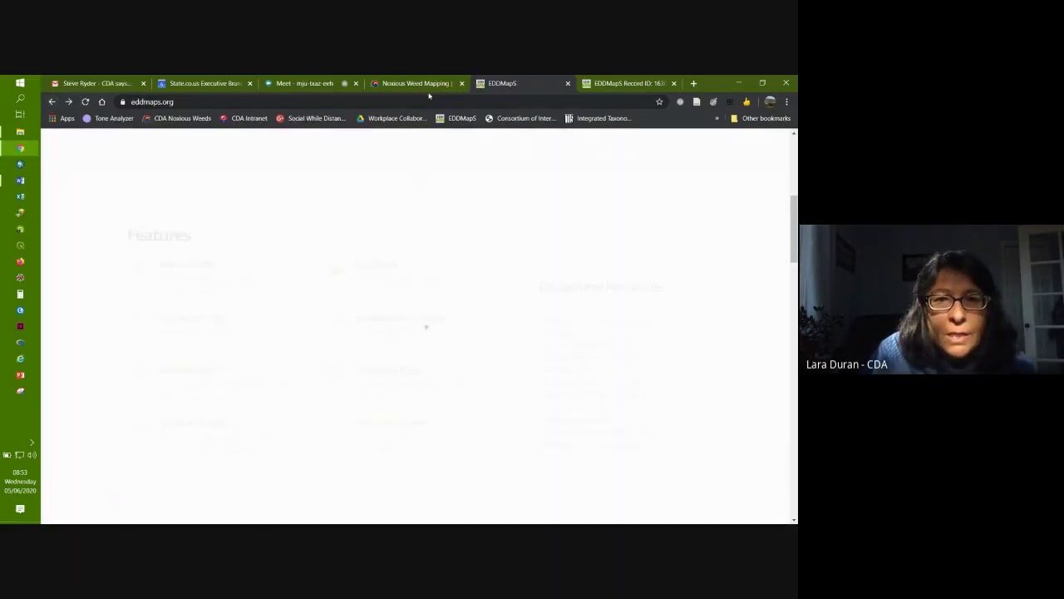
Step: Confirm the Google Meet presentation is running, then return to the CDA Noxious Weed Mapping tab
{"action": "left_click", "coordinate": [418, 84]}
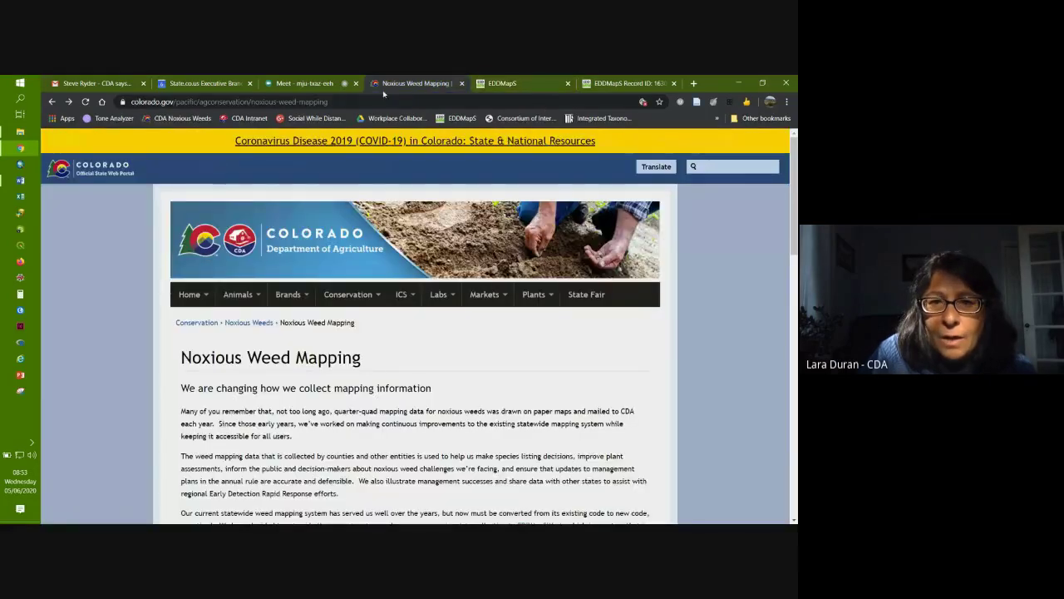
{"action": "left_click", "coordinate": [304, 84]}
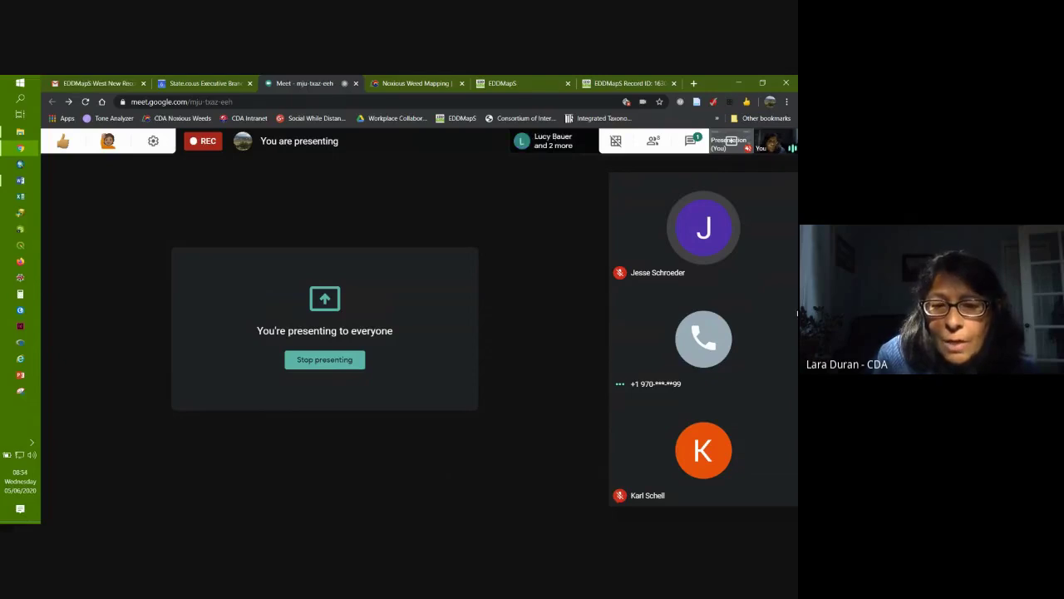
{"action": "mouse_move", "coordinate": [207, 512]}
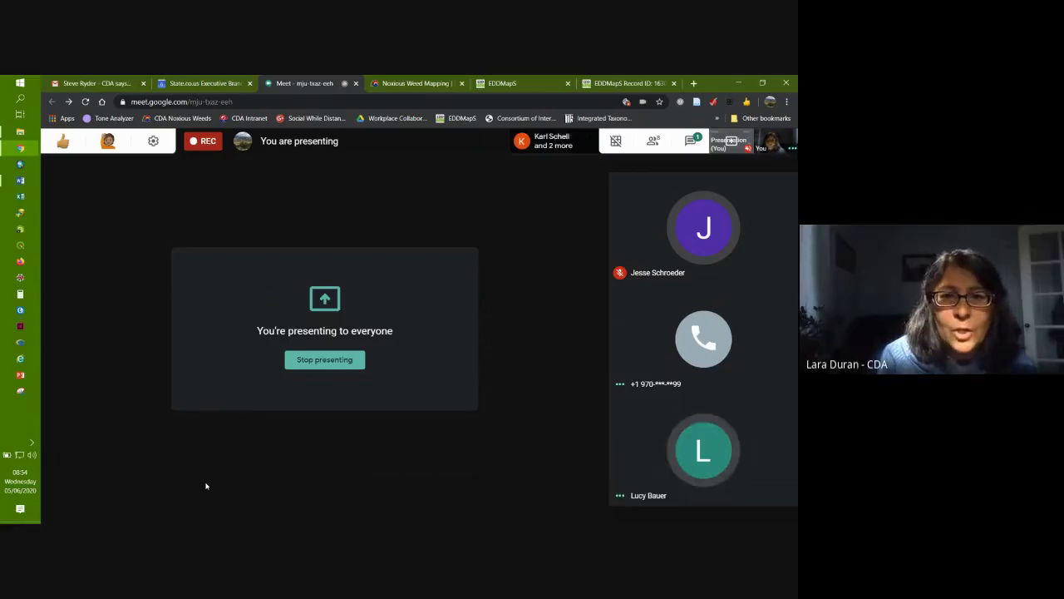
{"action": "left_click", "coordinate": [408, 84]}
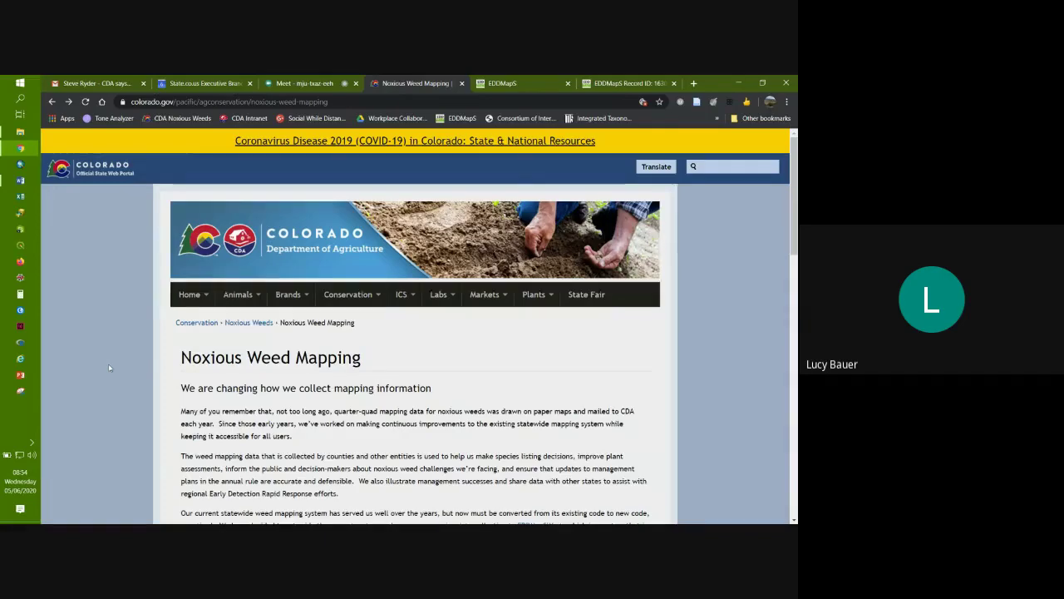
Step: Scroll down the Noxious Weed Mapping page to the EDDMapSWest video tutorials and Additional Resources, such as the AgTerra Strider Form and Create UUID
{"action": "scroll", "coordinate": [108, 366], "scroll_direction": "down", "scroll_amount": 1}
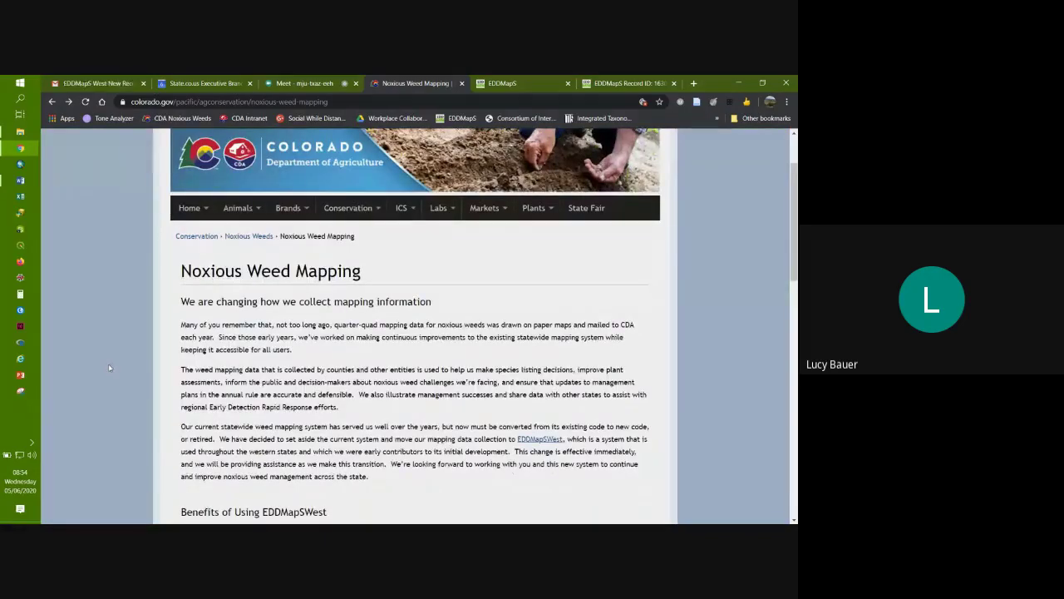
{"action": "scroll", "coordinate": [109, 368], "scroll_direction": "down", "scroll_amount": 5}
{"action": "scroll", "coordinate": [109, 368], "scroll_direction": "down", "scroll_amount": 1}
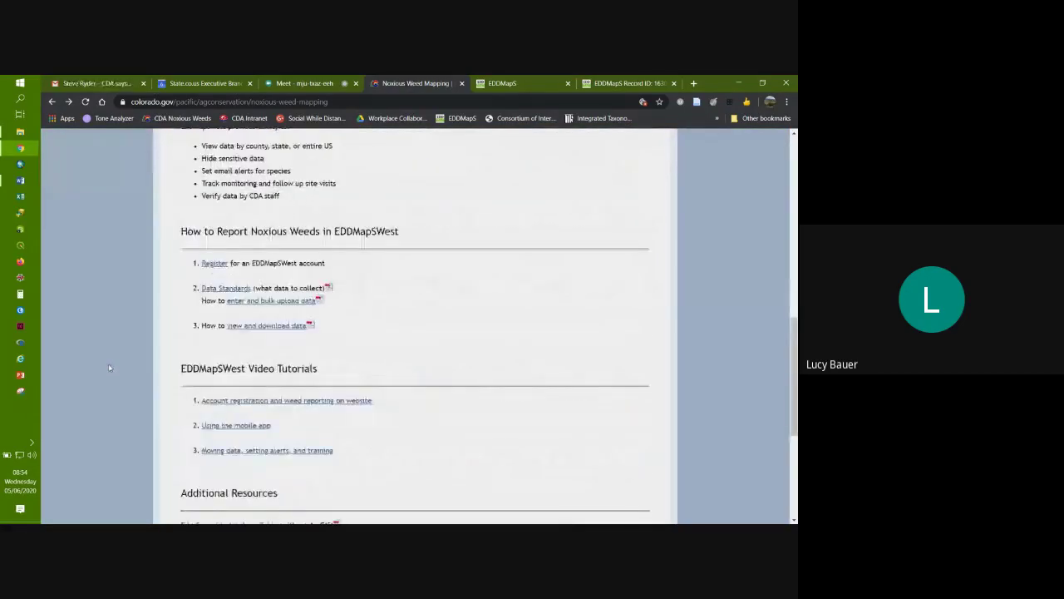
{"action": "scroll", "coordinate": [108, 368], "scroll_direction": "down", "scroll_amount": 1}
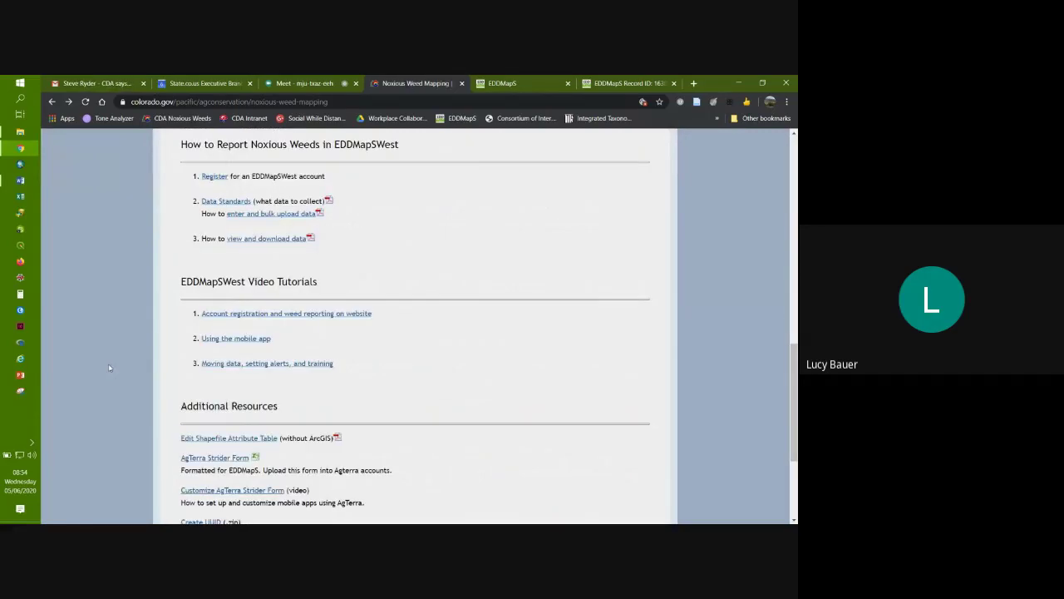
{"action": "scroll", "coordinate": [108, 367], "scroll_direction": "down", "scroll_amount": 1}
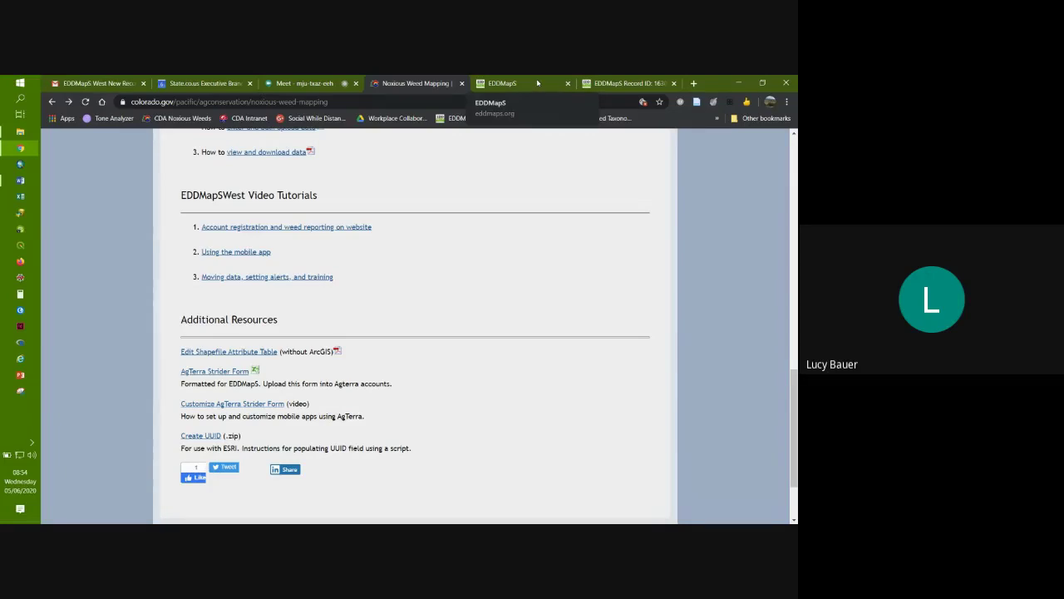
Step: Back in EDDMapS, browse the My EDDMapS dashboard statistics, then open Reports to reach Manage Reports
{"action": "left_click", "coordinate": [630, 83]}
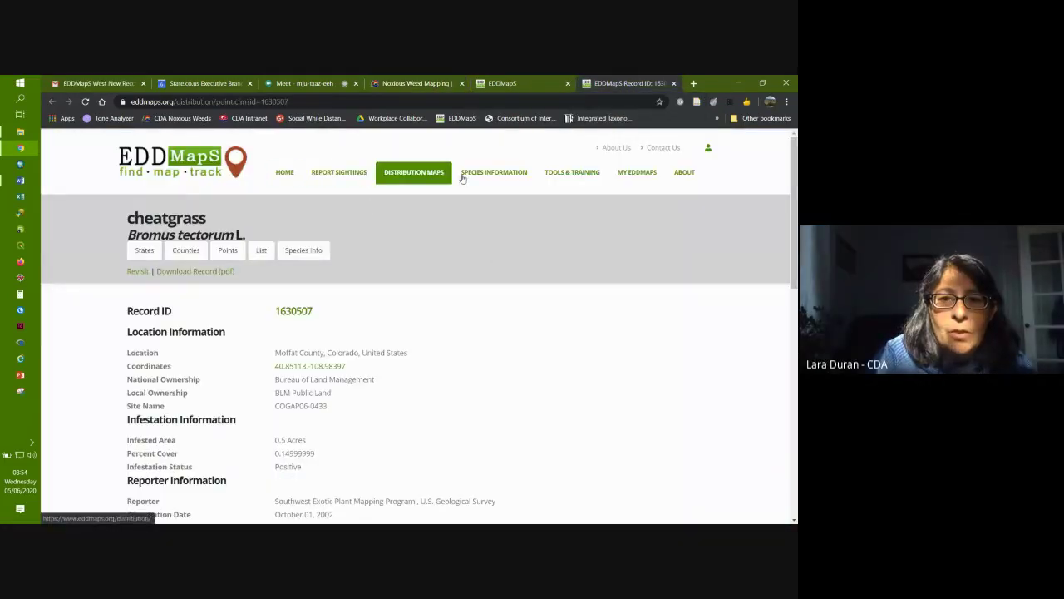
{"action": "left_click", "coordinate": [637, 176]}
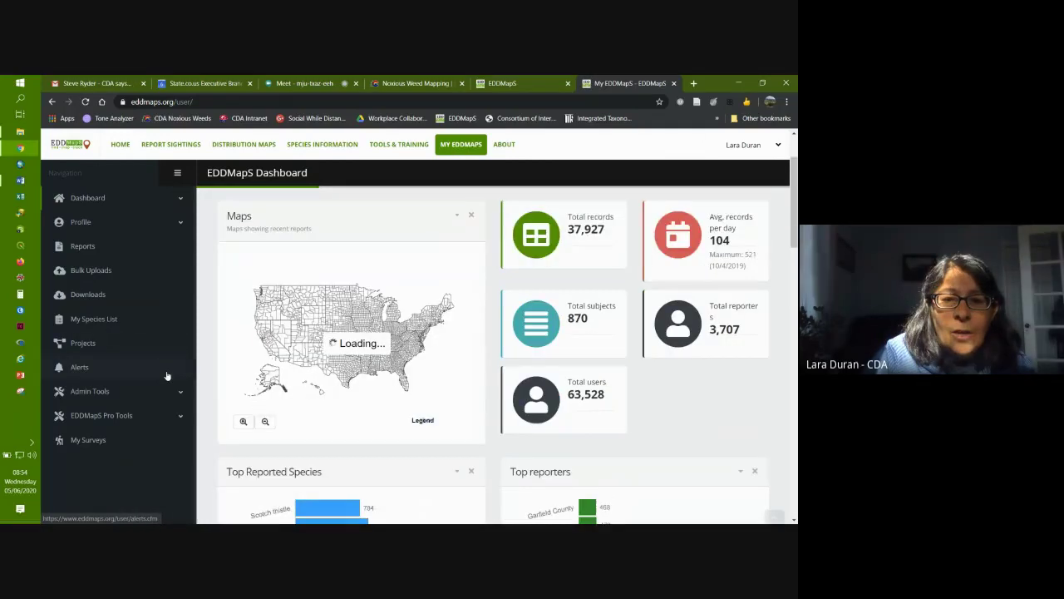
{"action": "scroll", "coordinate": [166, 376], "scroll_direction": "down", "scroll_amount": 4}
{"action": "scroll", "coordinate": [167, 376], "scroll_direction": "up", "scroll_amount": 2}
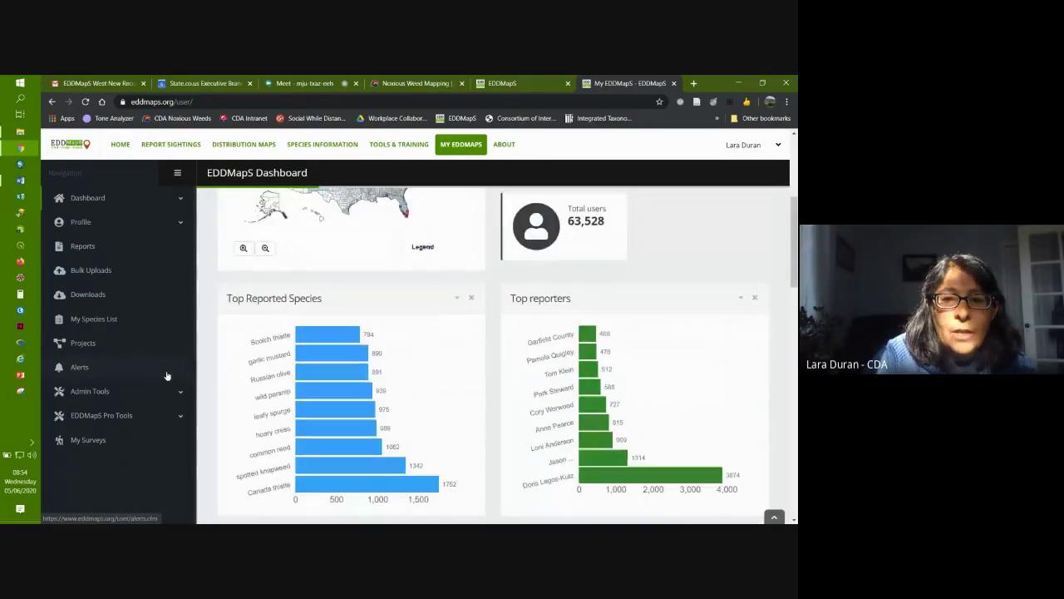
{"action": "scroll", "coordinate": [166, 376], "scroll_direction": "down", "scroll_amount": 2}
{"action": "scroll", "coordinate": [166, 376], "scroll_direction": "down", "scroll_amount": 4}
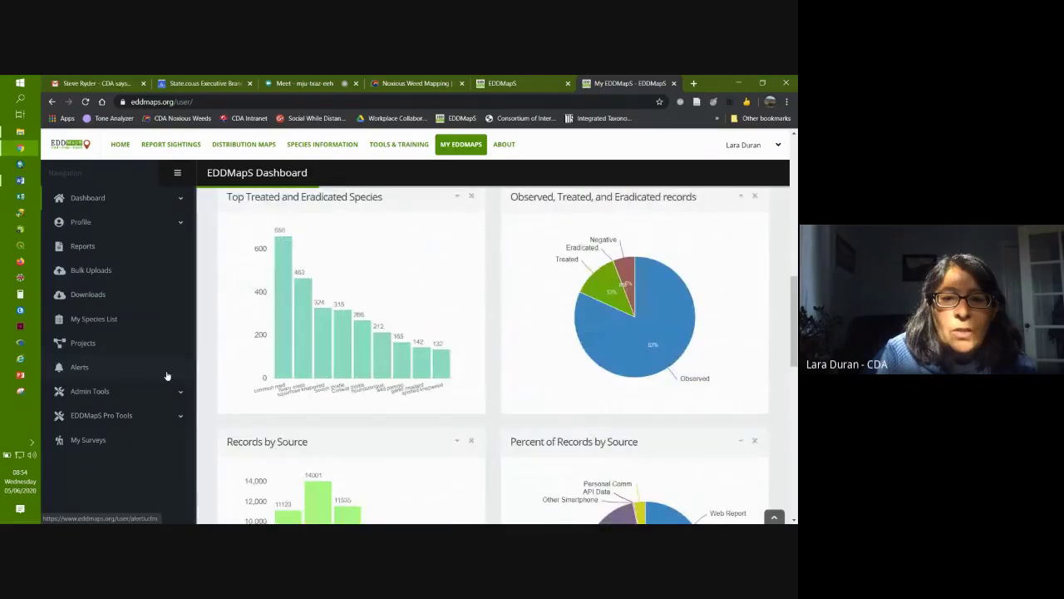
{"action": "scroll", "coordinate": [166, 376], "scroll_direction": "down", "scroll_amount": 6}
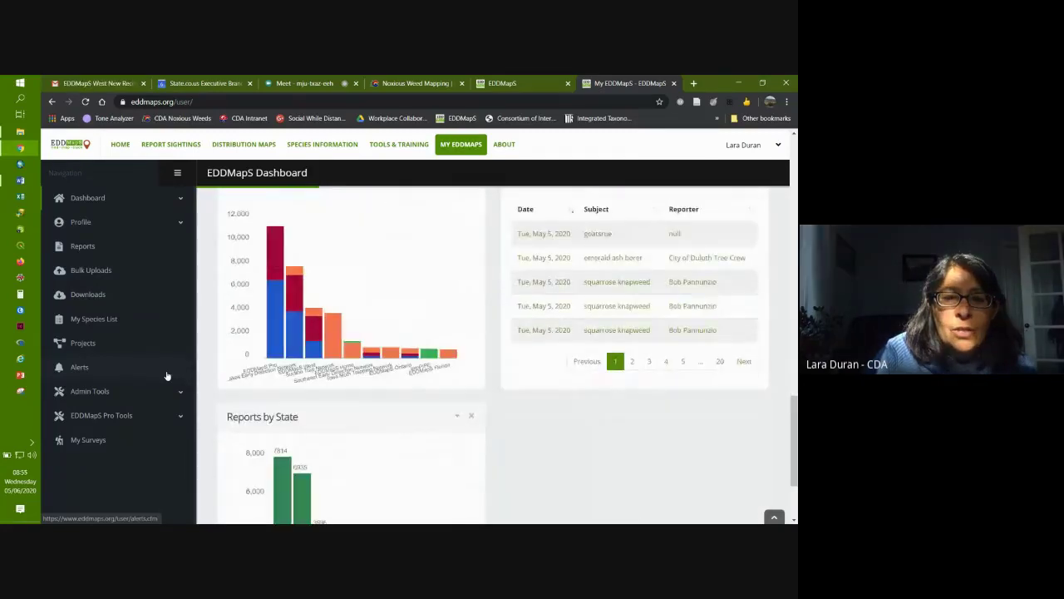
{"action": "scroll", "coordinate": [166, 376], "scroll_direction": "up", "scroll_amount": 3}
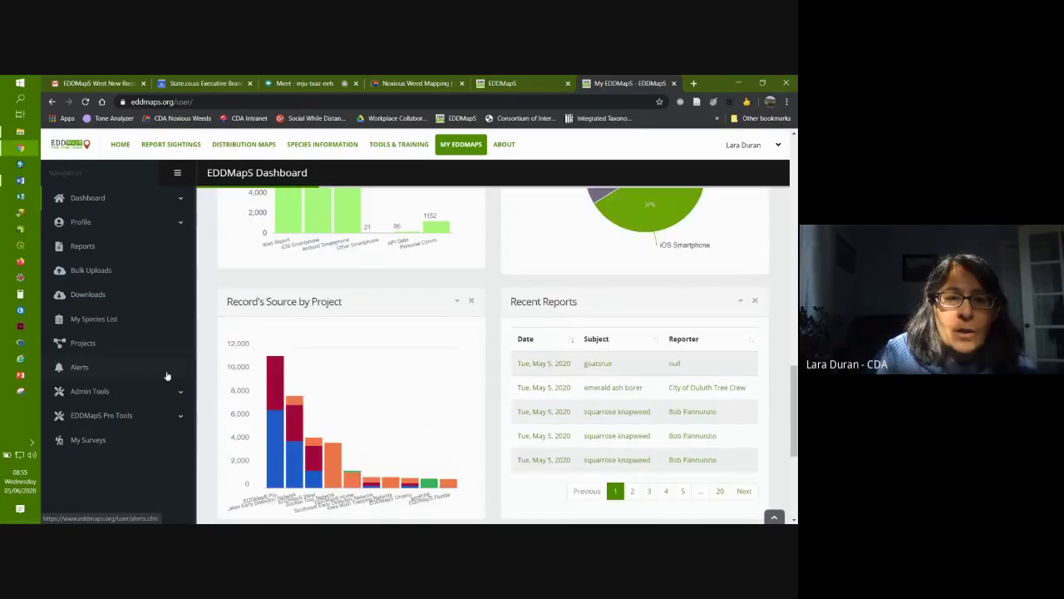
{"action": "scroll", "coordinate": [164, 381], "scroll_direction": "up", "scroll_amount": 3}
{"action": "scroll", "coordinate": [164, 381], "scroll_direction": "down", "scroll_amount": 3}
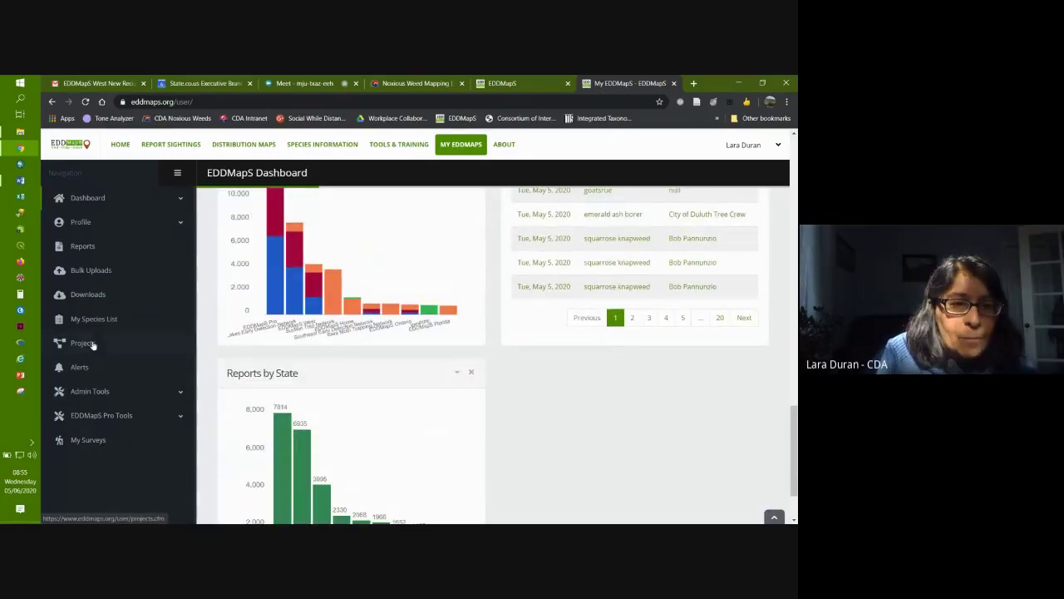
{"action": "left_click", "coordinate": [82, 246]}
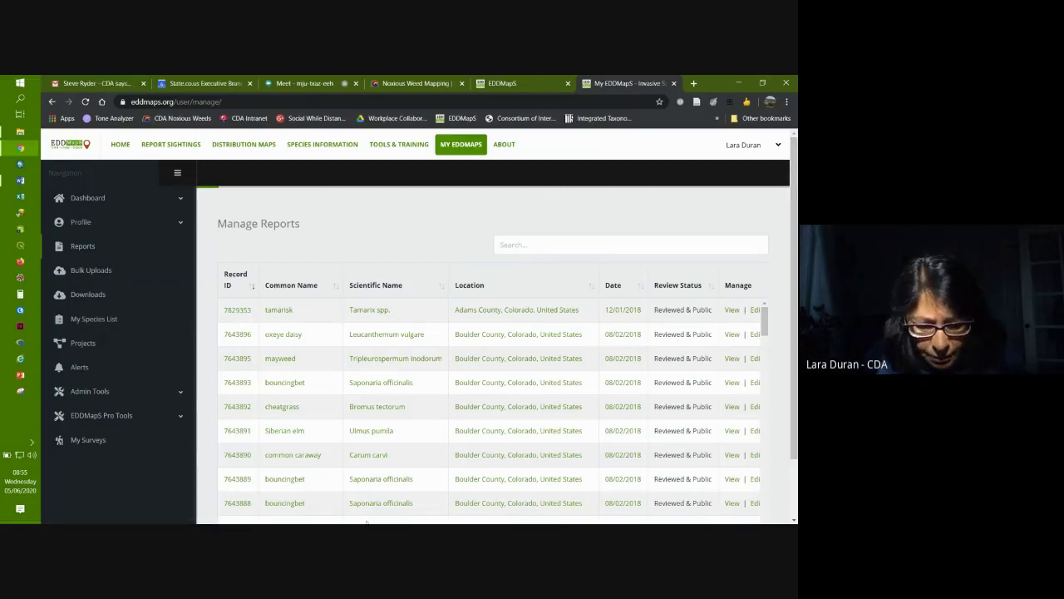
Step: Look over the tamarisk report's Edit form, then return to the reports list
{"action": "left_click", "coordinate": [755, 311]}
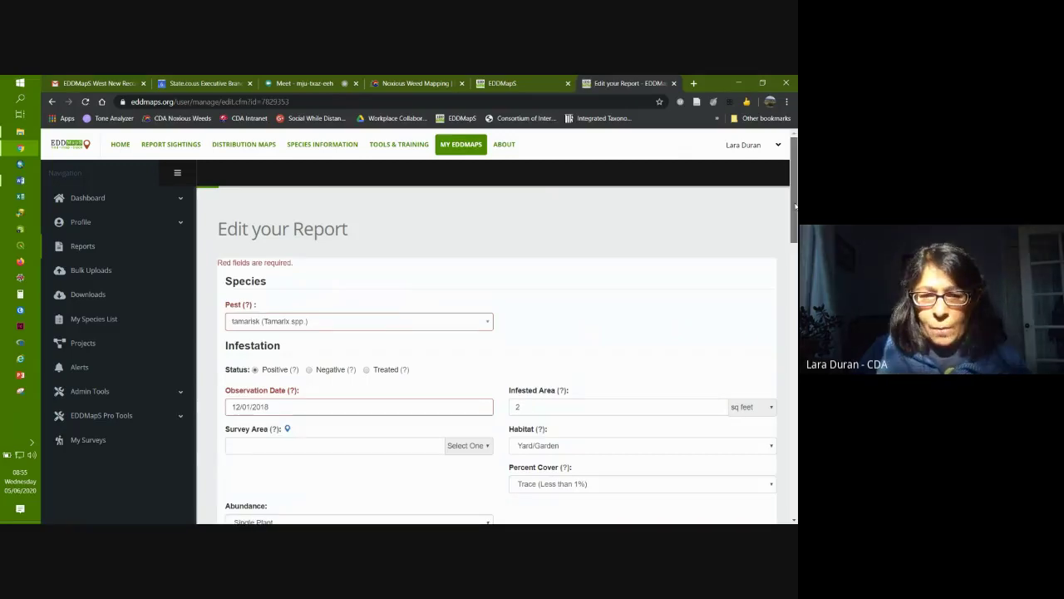
{"action": "left_click_drag", "start_coordinate": [795, 206], "coordinate": [795, 220]}
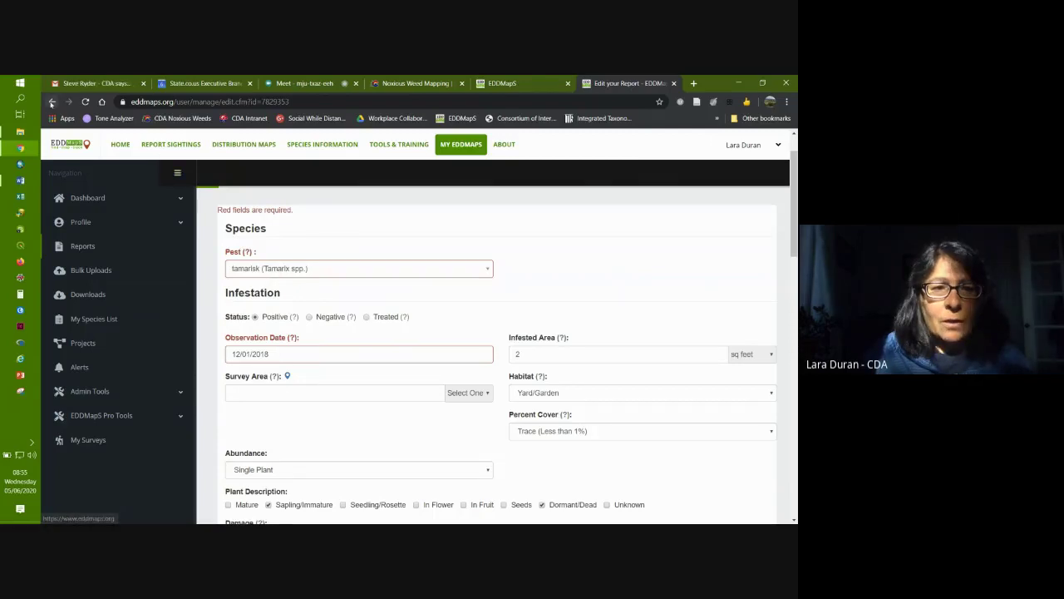
{"action": "left_click", "coordinate": [51, 101]}
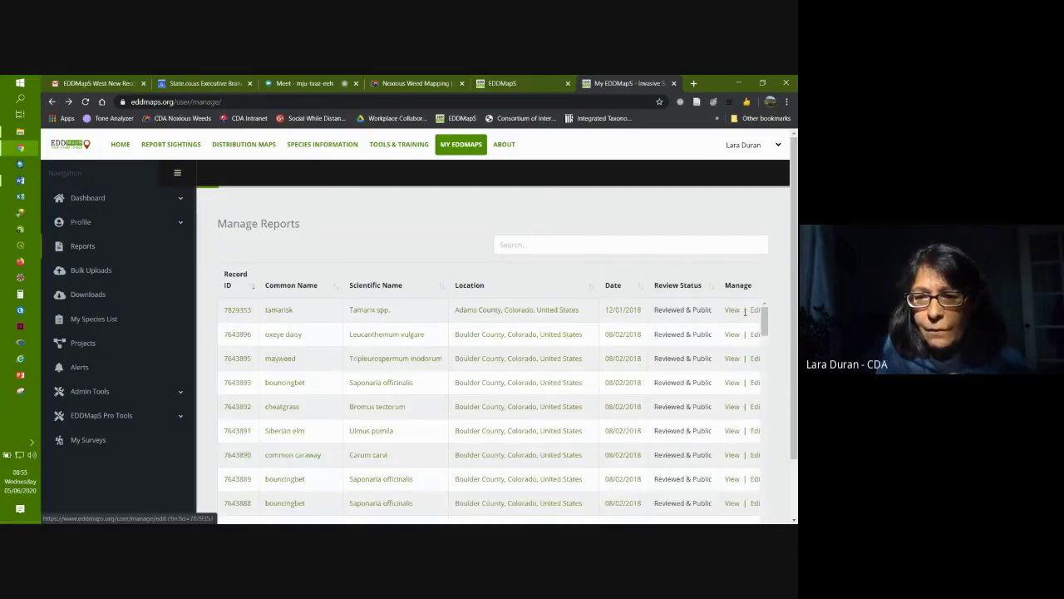
Step: Open the record page for tamarisk record 7829353 in Adams County
{"action": "left_click", "coordinate": [237, 310]}
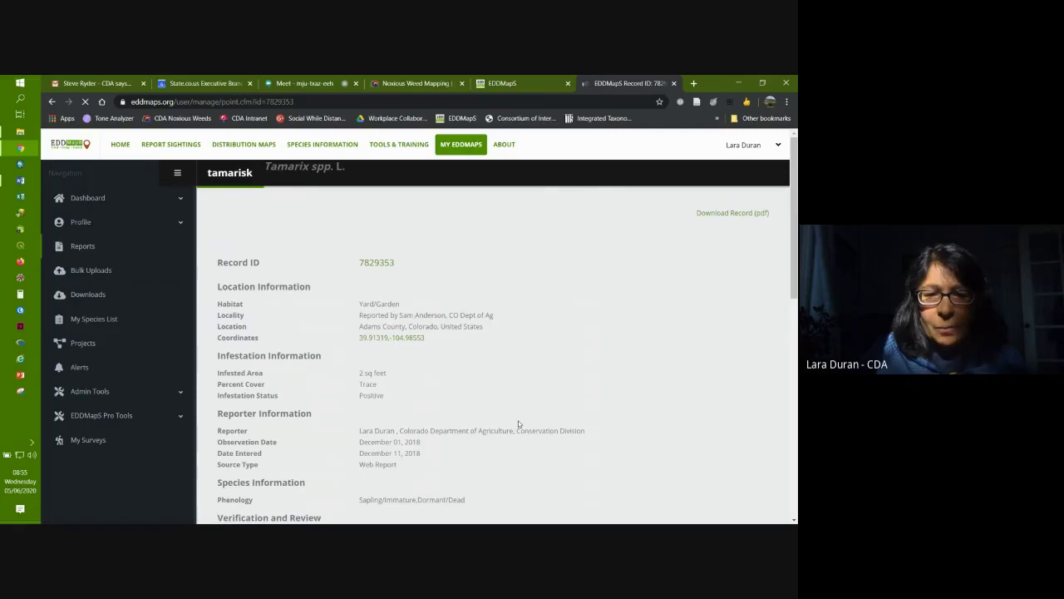
{"action": "scroll", "coordinate": [539, 420], "scroll_direction": "down", "scroll_amount": 3}
{"action": "scroll", "coordinate": [539, 420], "scroll_direction": "up", "scroll_amount": 3}
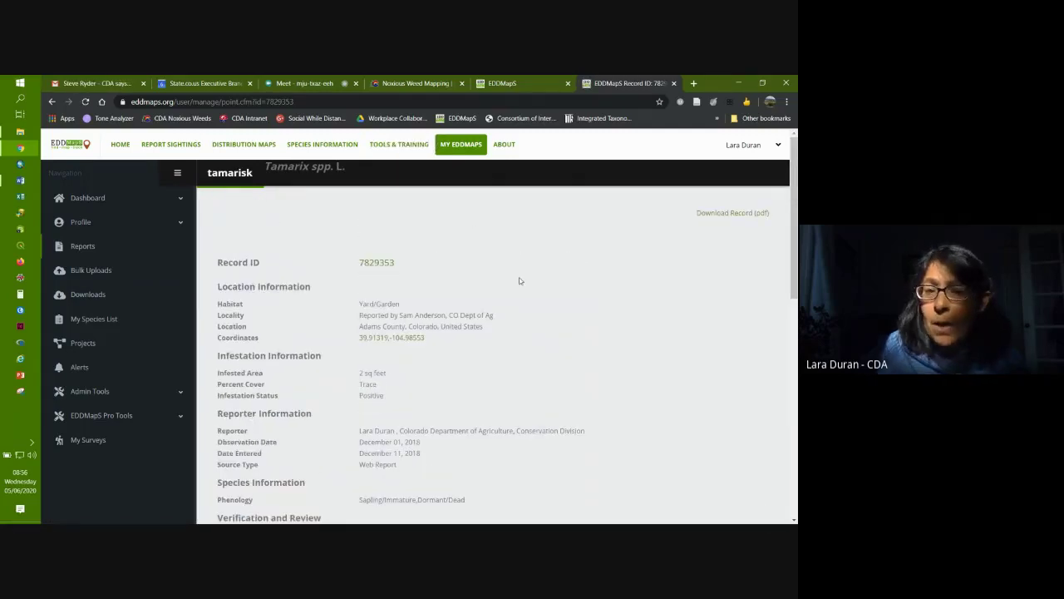
Step: Go from My EDDMapS through Tools & Training to the Advanced Query Tools
{"action": "left_click", "coordinate": [464, 146]}
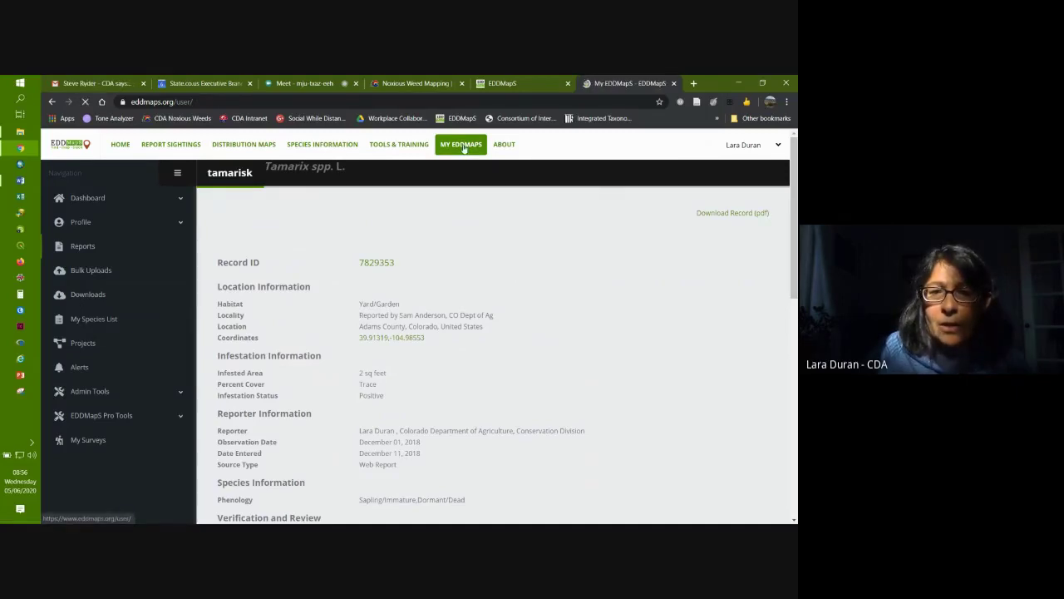
{"action": "left_click", "coordinate": [395, 145]}
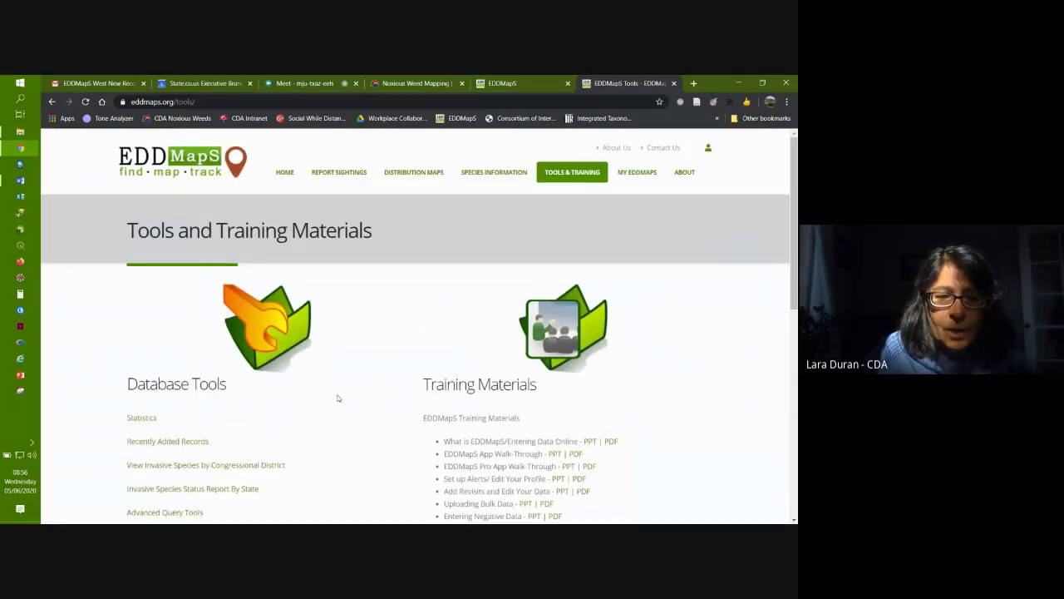
{"action": "scroll", "coordinate": [337, 398], "scroll_direction": "down", "scroll_amount": 2}
{"action": "left_click", "coordinate": [156, 340]}
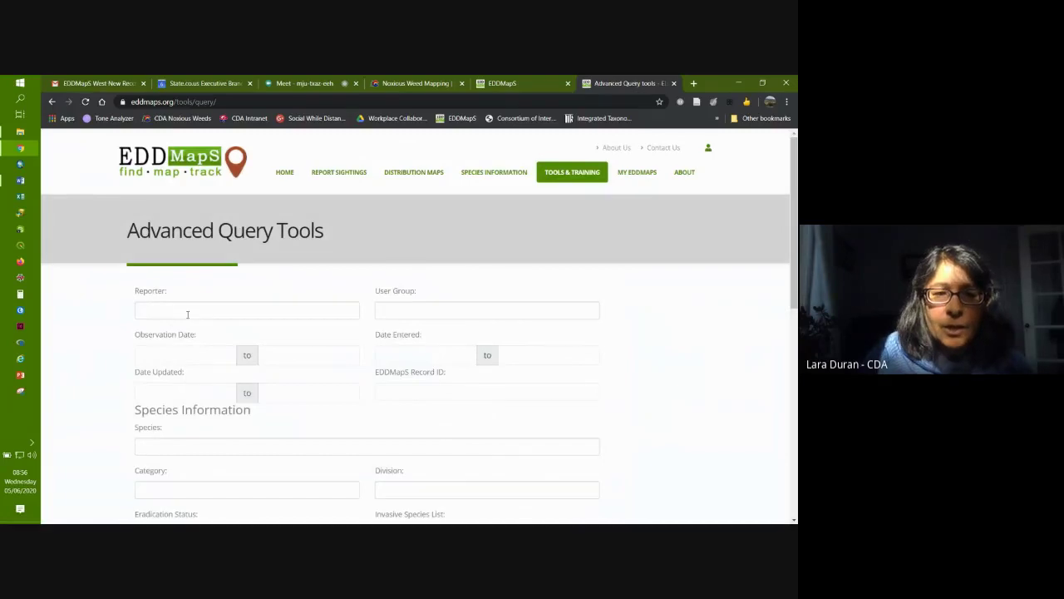
Step: Enter your own name as the Reporter filter, correcting the mistyped entries
{"action": "left_click", "coordinate": [187, 315]}
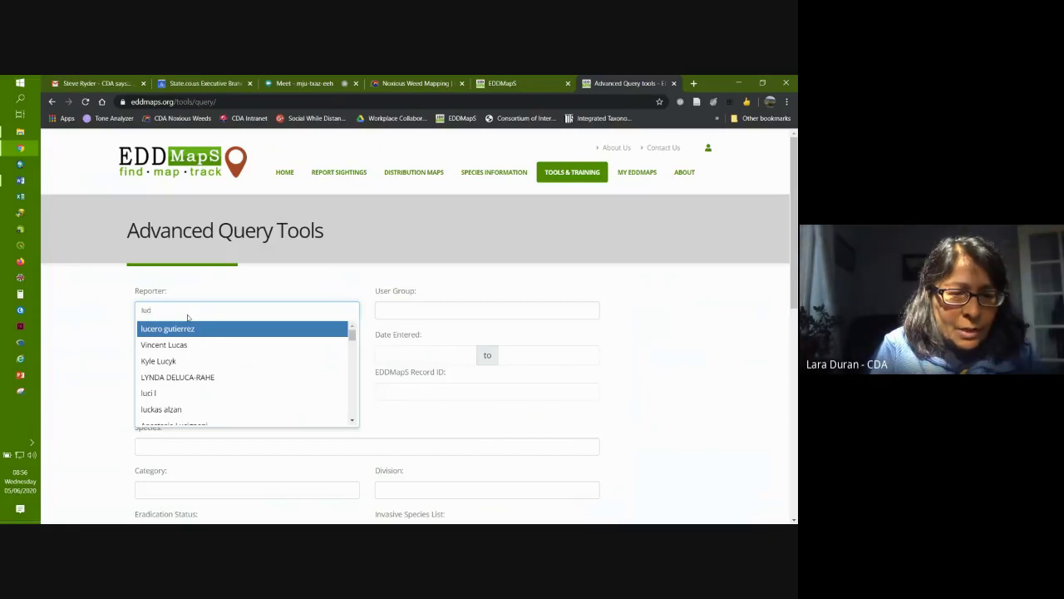
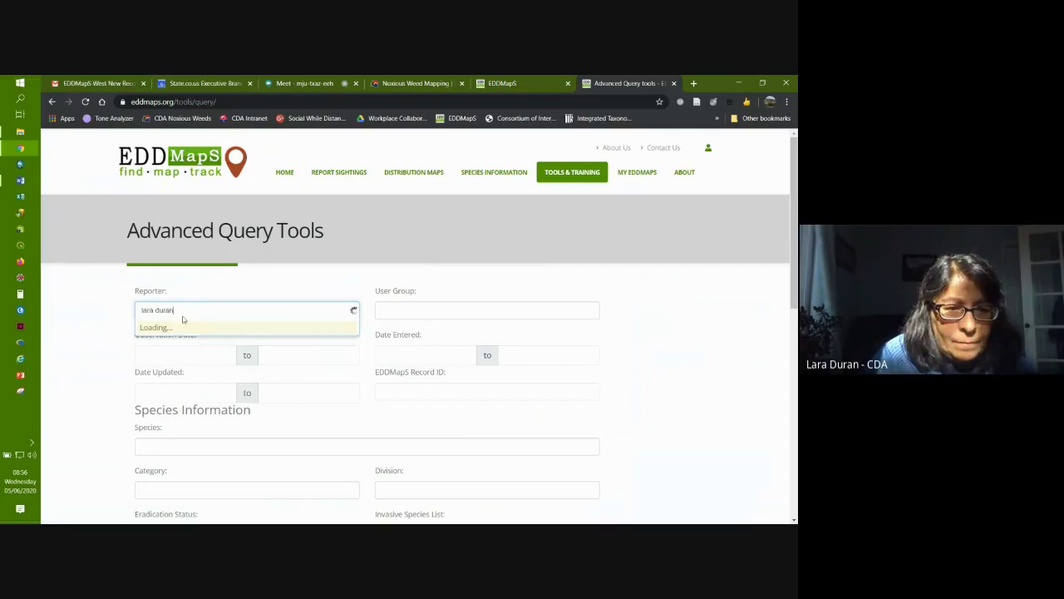
{"action": "key", "text": "BackSpace"}
{"action": "key", "text": "BackSpace"}
{"action": "key", "text": "BackSpace"}
{"action": "key", "text": "BackSpace"}
{"action": "key", "text": "BackSpace"}
{"action": "key", "text": "BackSpace"}
{"action": "key", "text": "BackSpace"}
{"action": "key", "text": "BackSpace"}
{"action": "key", "text": "BackSpace"}
{"action": "key", "text": "BackSpace"}
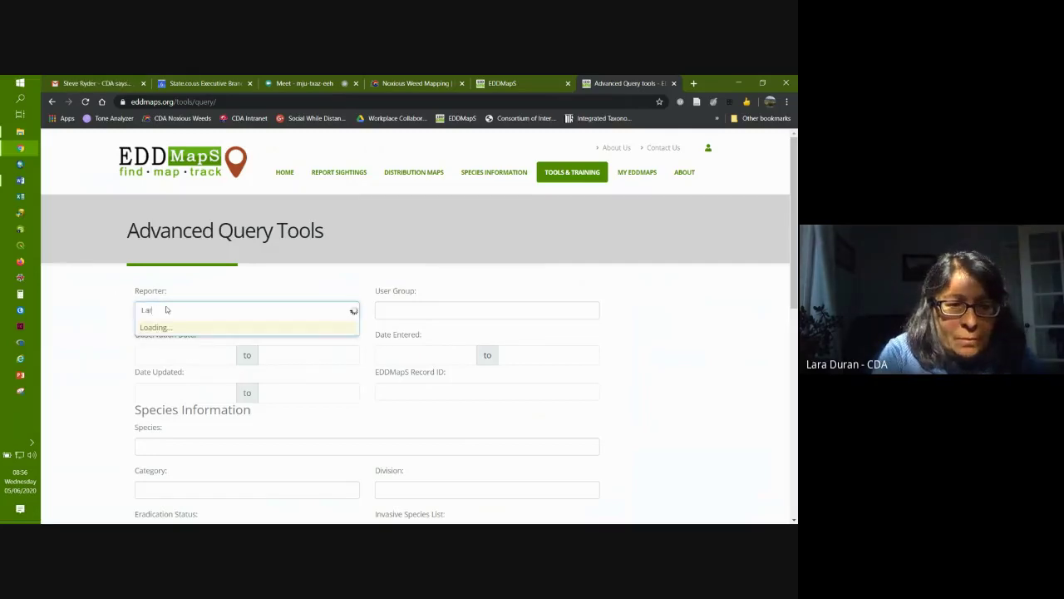
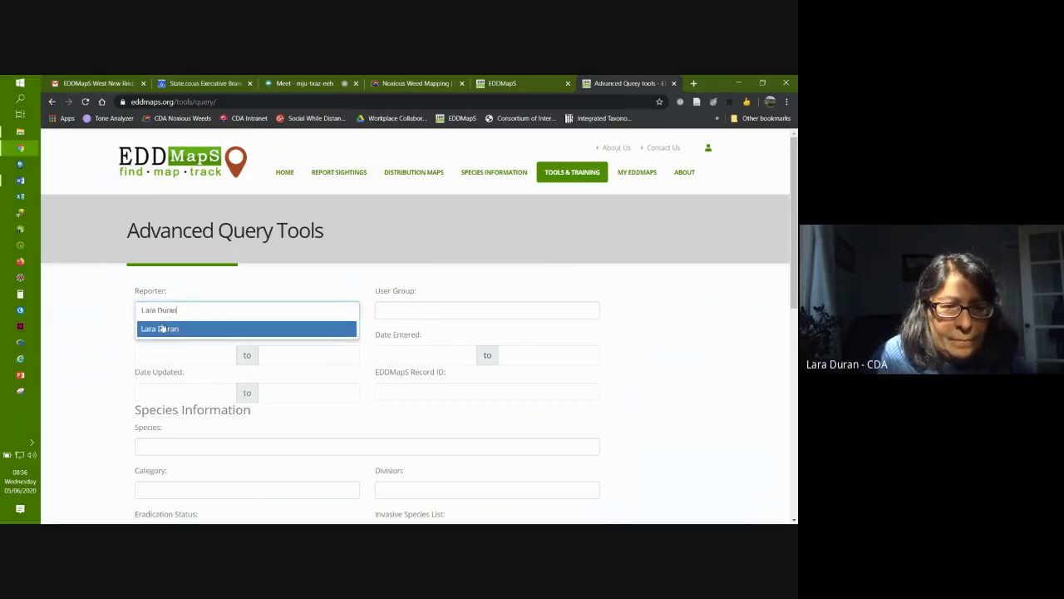
{"action": "left_click", "coordinate": [162, 329]}
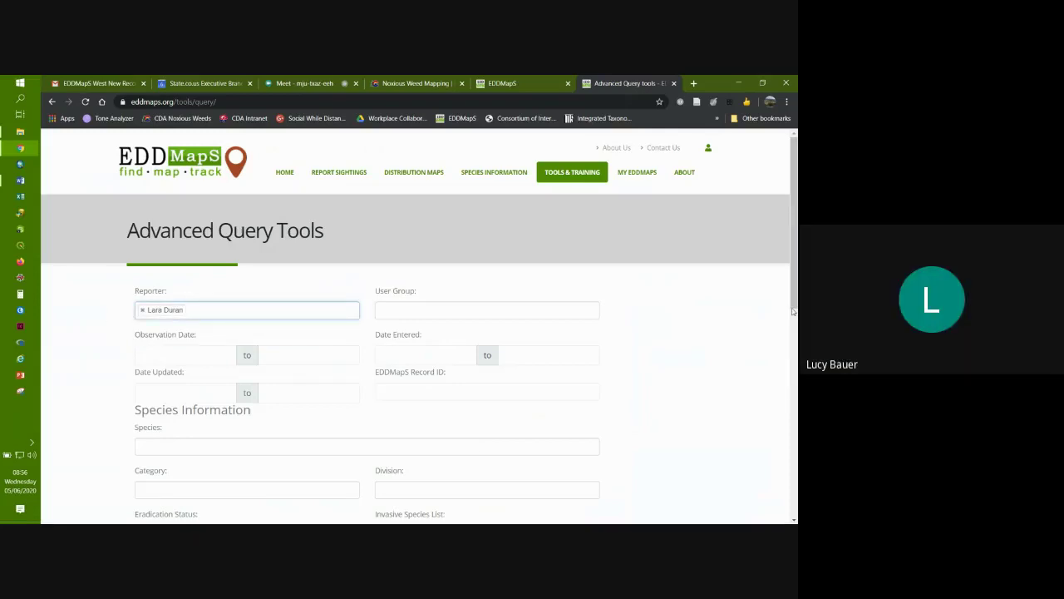
Step: Set the State filter to Colorado and submit the query
{"action": "left_click_drag", "start_coordinate": [794, 310], "coordinate": [795, 470]}
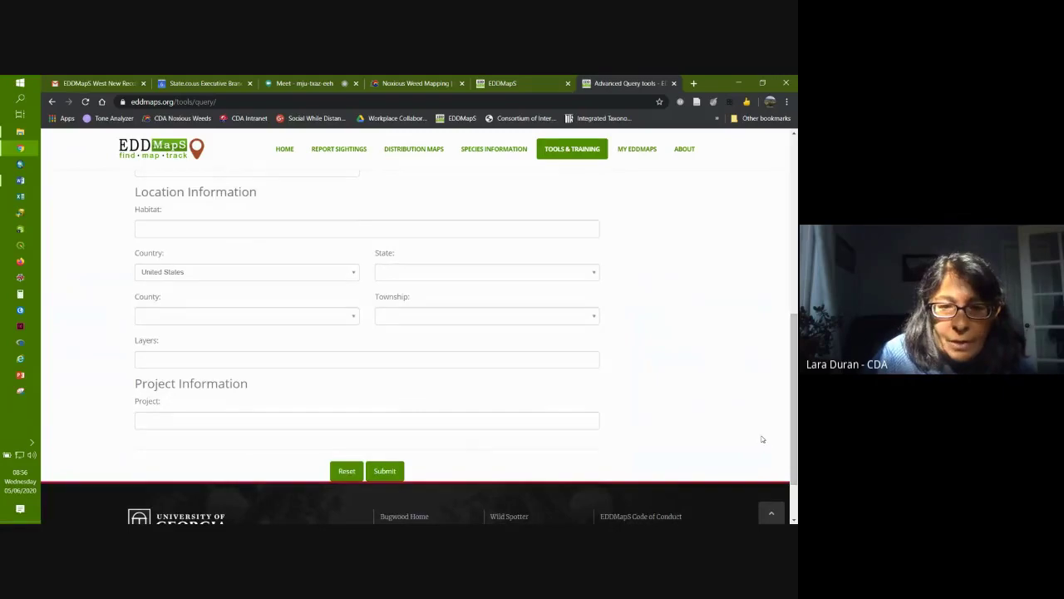
{"action": "left_click", "coordinate": [420, 272]}
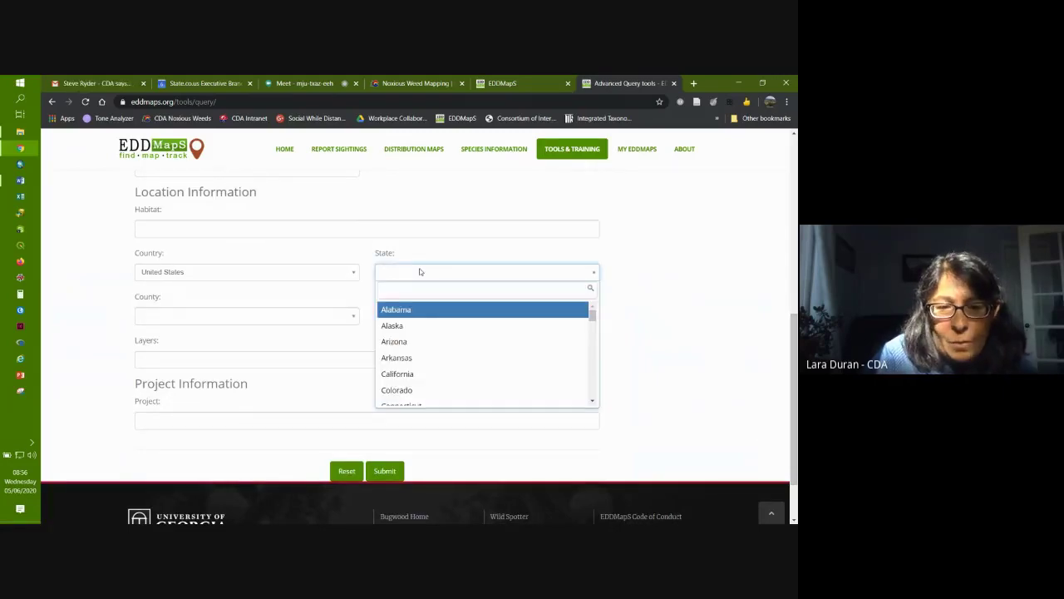
{"action": "left_click", "coordinate": [396, 390]}
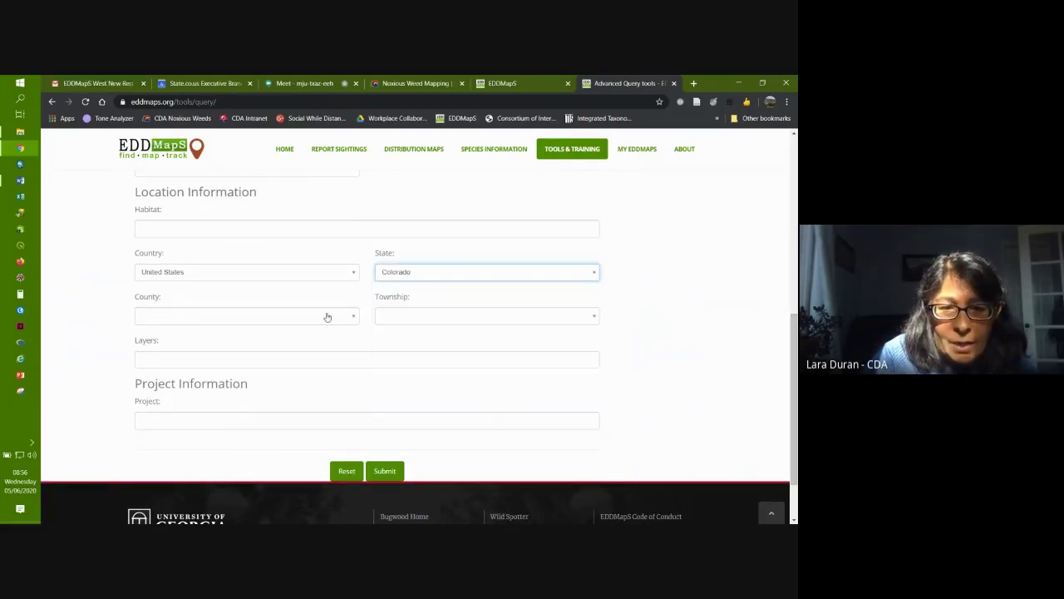
{"action": "left_click", "coordinate": [383, 470]}
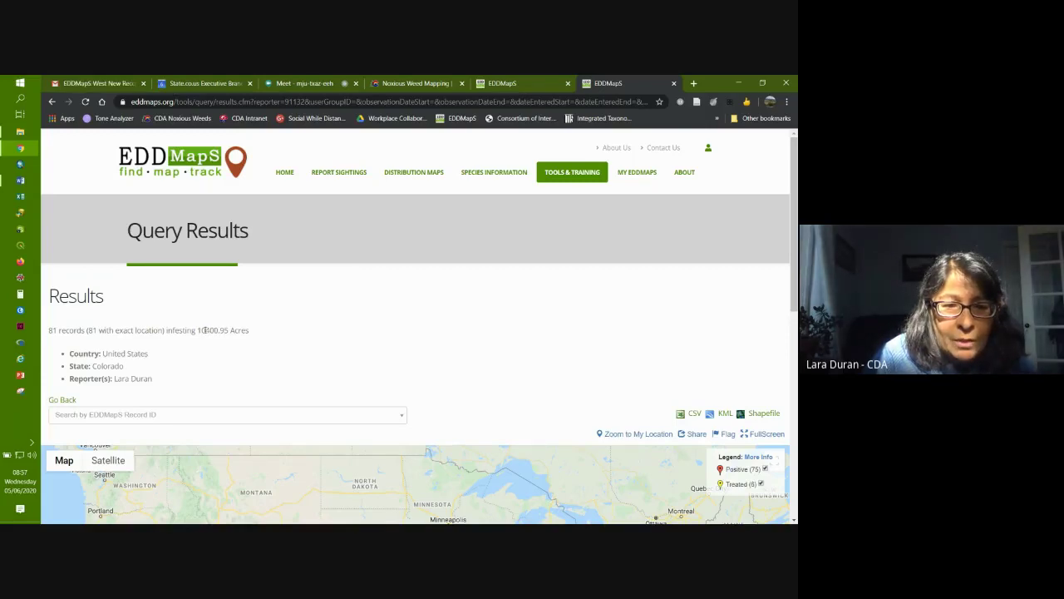
Step: Zoom the results map twice, from the whole United States to Colorado's 75 positive and 8 treated points
{"action": "left_click_drag", "start_coordinate": [795, 172], "coordinate": [795, 296]}
{"action": "left_click_drag", "start_coordinate": [300, 335], "coordinate": [409, 331]}
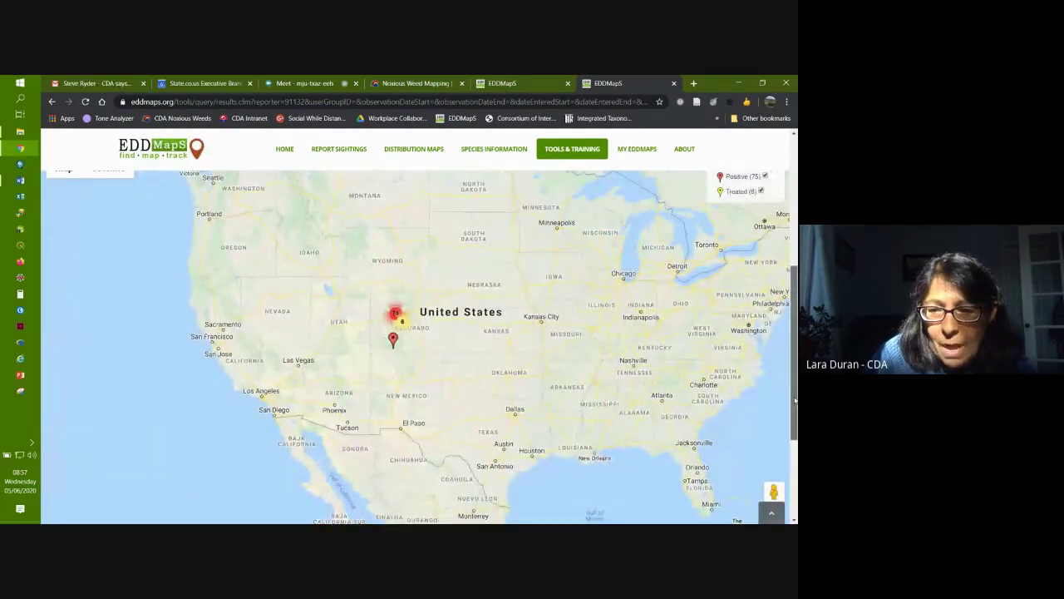
{"action": "scroll", "coordinate": [795, 410], "scroll_direction": "down", "scroll_amount": 1}
{"action": "left_click", "coordinate": [773, 449]}
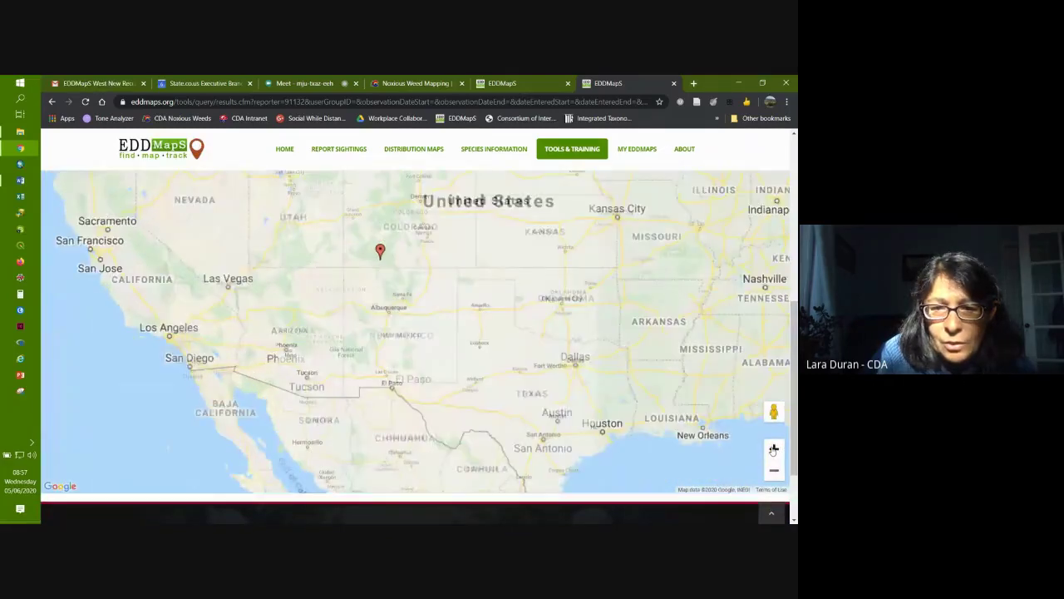
{"action": "left_click", "coordinate": [773, 449]}
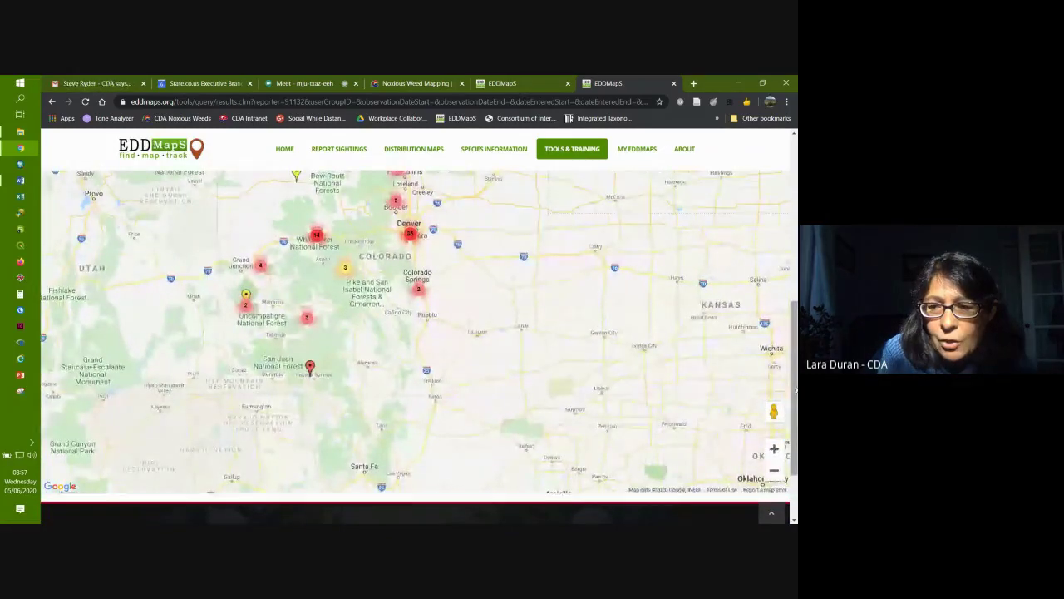
{"action": "scroll", "coordinate": [793, 402], "scroll_direction": "up", "scroll_amount": 3}
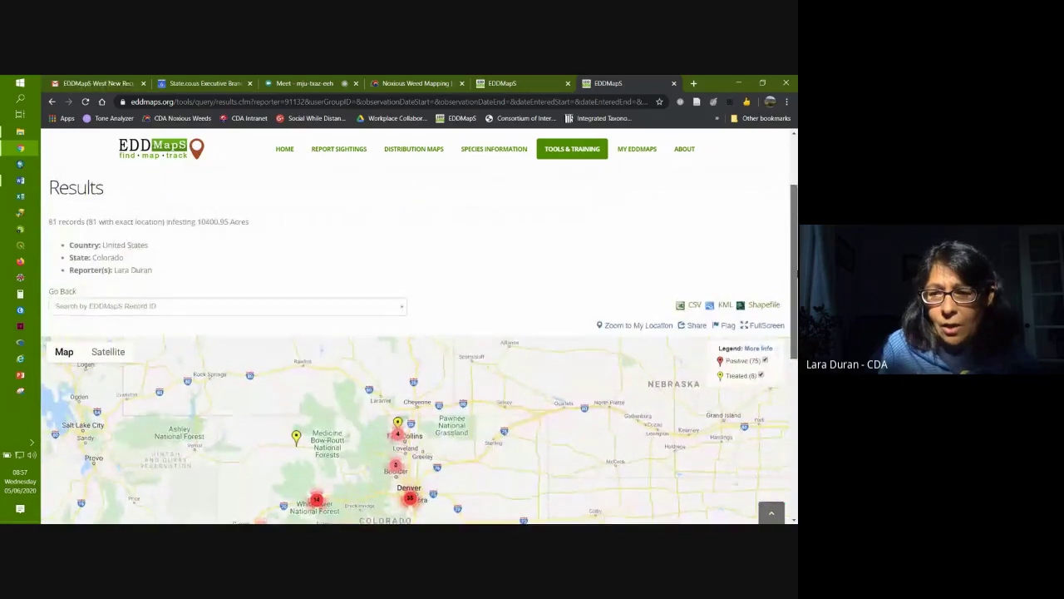
{"action": "scroll", "coordinate": [692, 203], "scroll_direction": "down", "scroll_amount": 1}
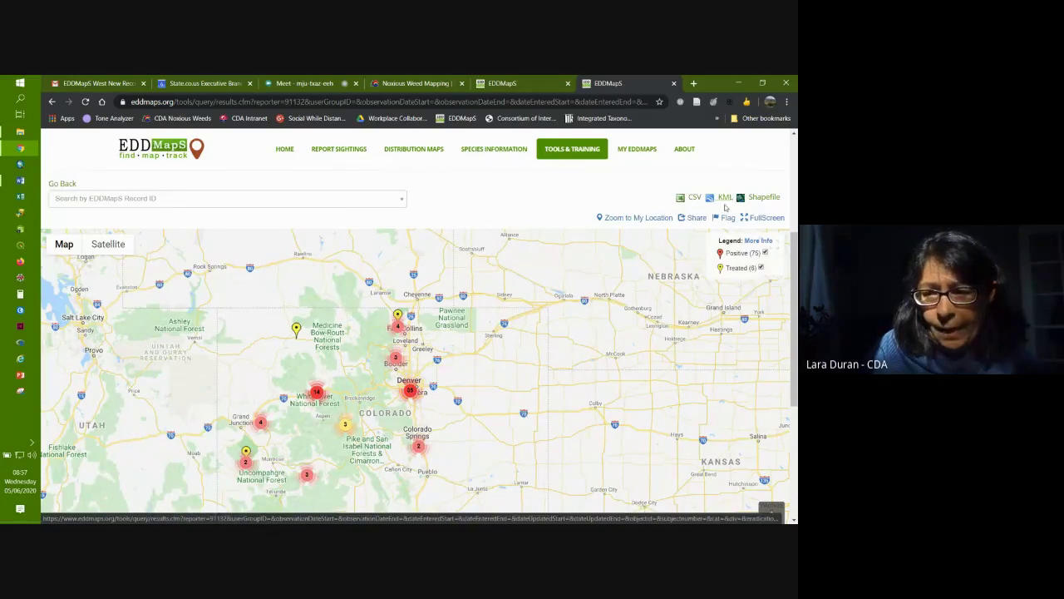
{"action": "scroll", "coordinate": [725, 207], "scroll_direction": "down", "scroll_amount": 1}
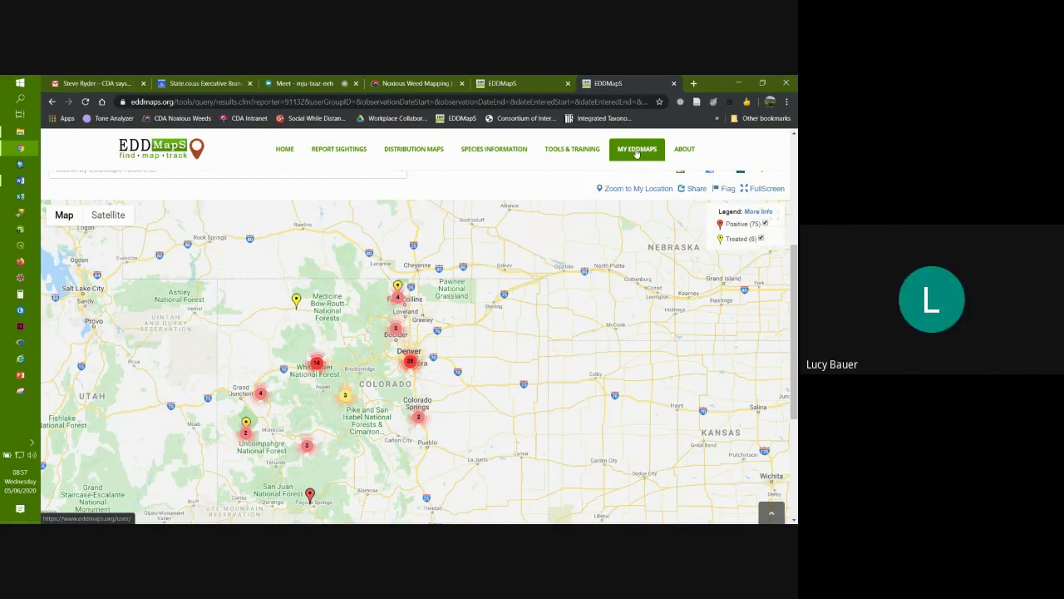
Step: Go from the dashboard to Manage Reports, view the Bulk Uploads page, and return
{"action": "left_click", "coordinate": [636, 150]}
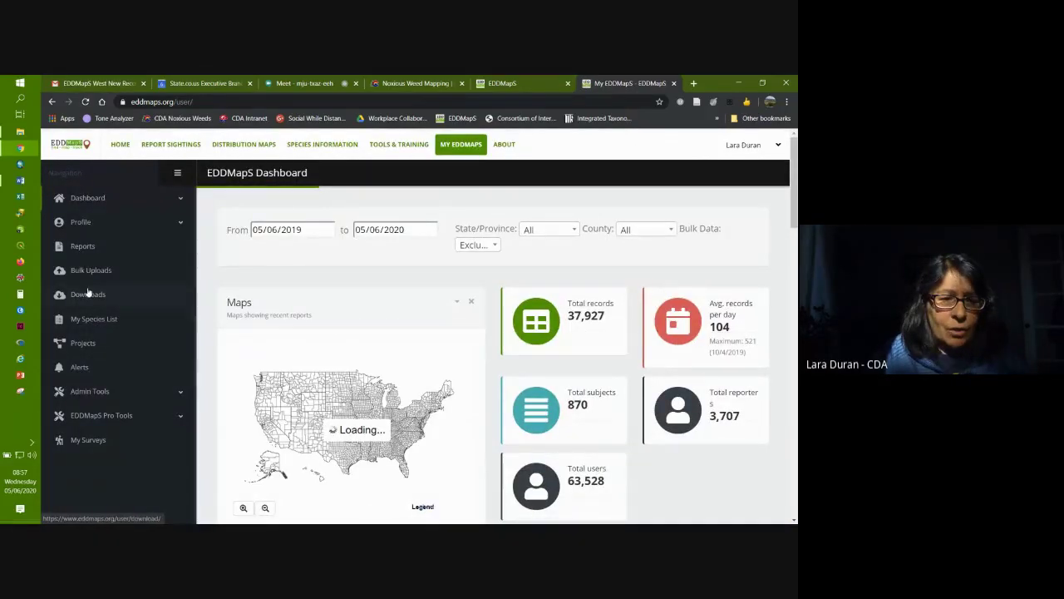
{"action": "left_click", "coordinate": [83, 246]}
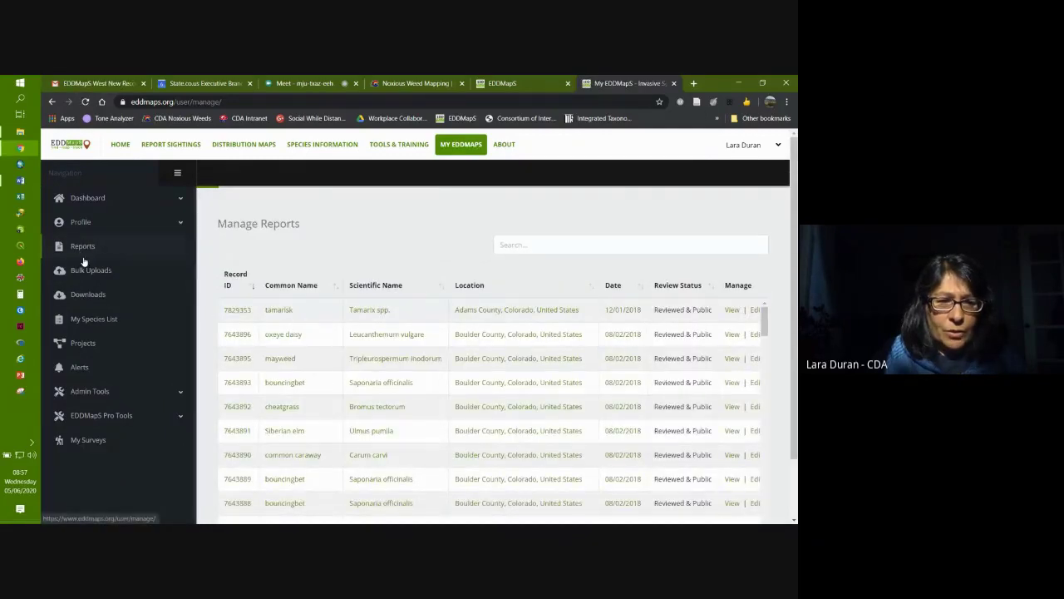
{"action": "left_click", "coordinate": [87, 271]}
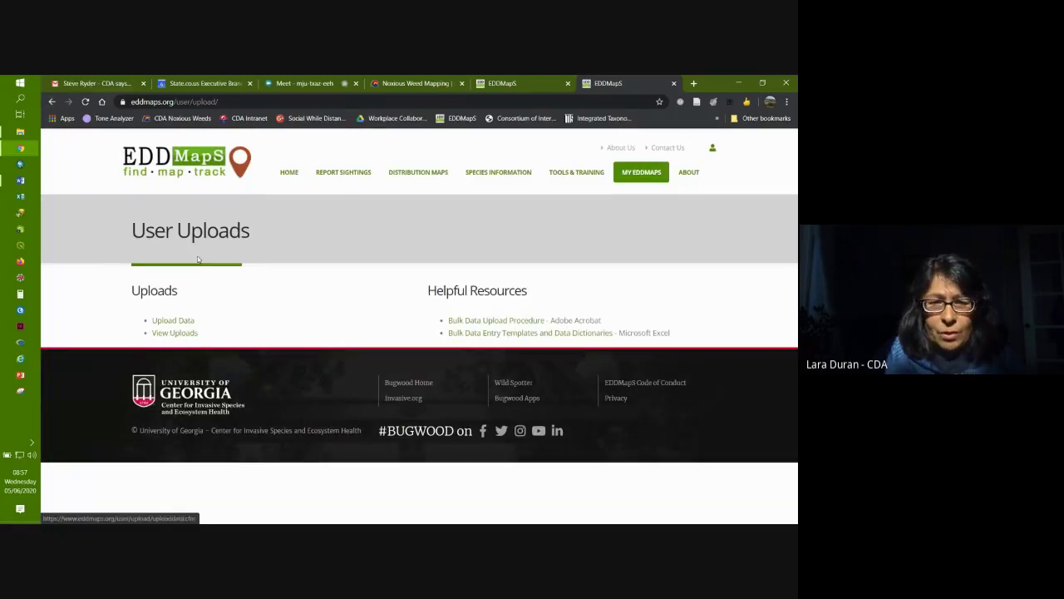
{"action": "left_click", "coordinate": [52, 102]}
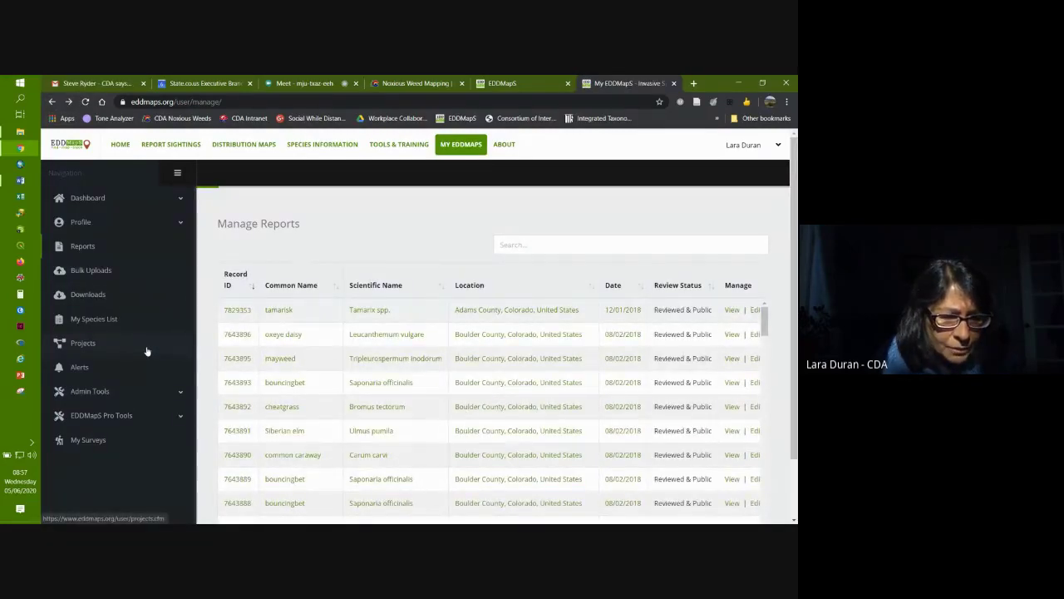
Step: View My Surveys, expand EDDMapS Pro Tools, and open the Tools and Training Materials page
{"action": "left_click", "coordinate": [90, 440]}
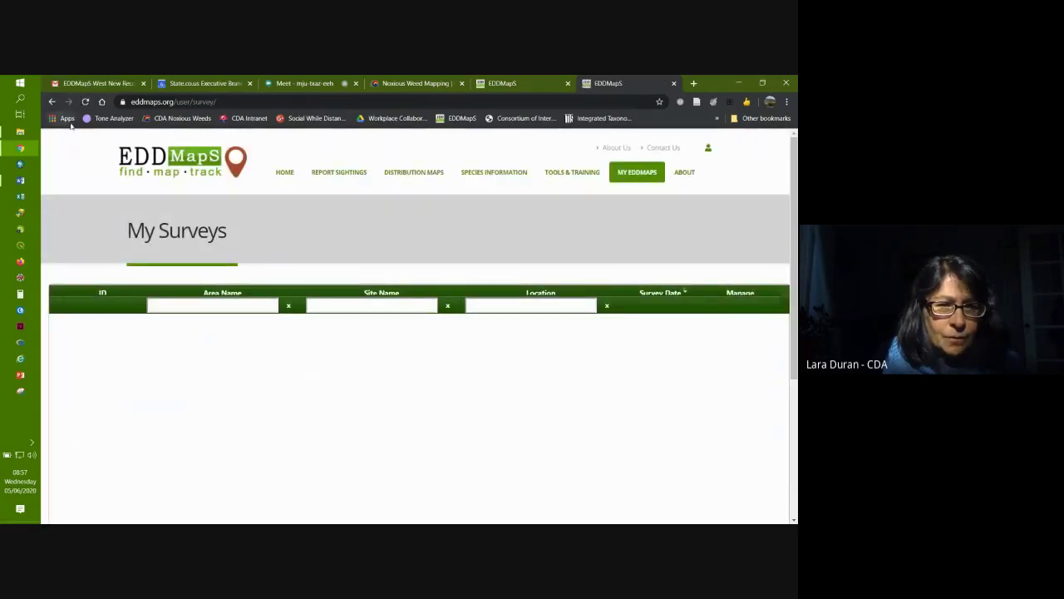
{"action": "left_click", "coordinate": [51, 101]}
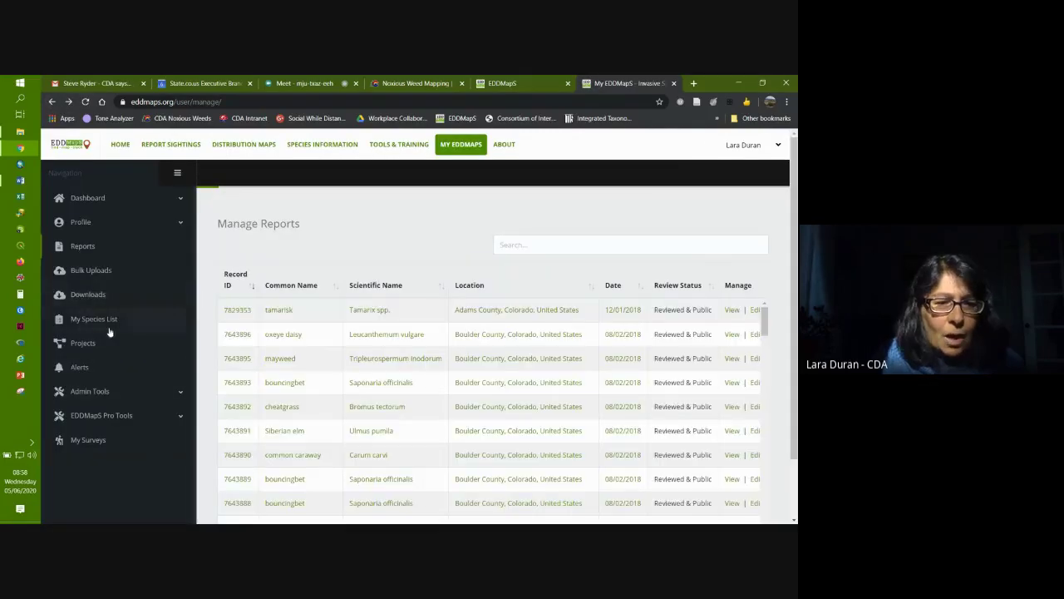
{"action": "left_click", "coordinate": [118, 419]}
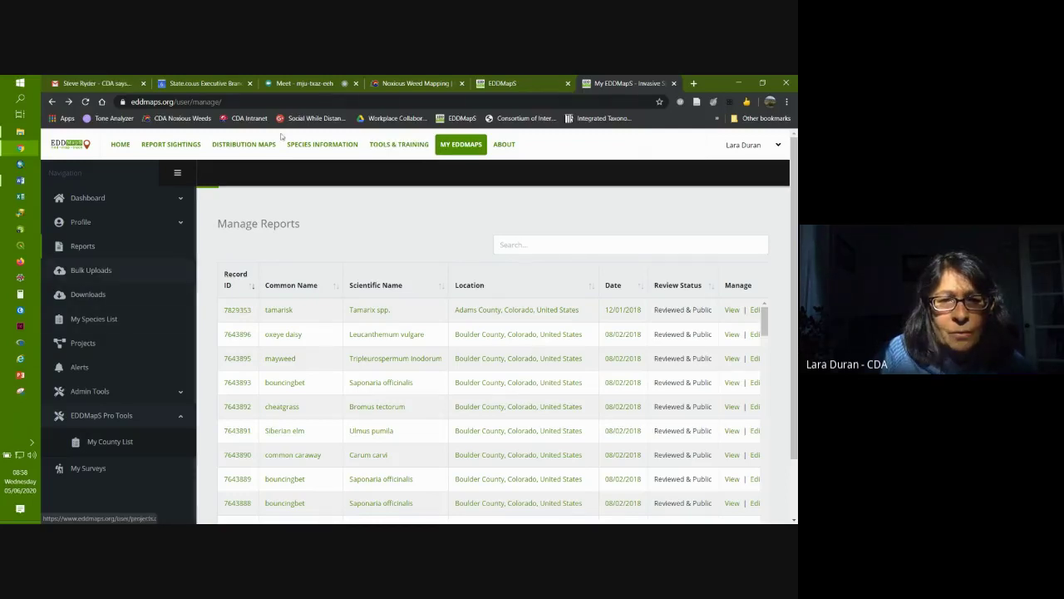
{"action": "left_click", "coordinate": [407, 146]}
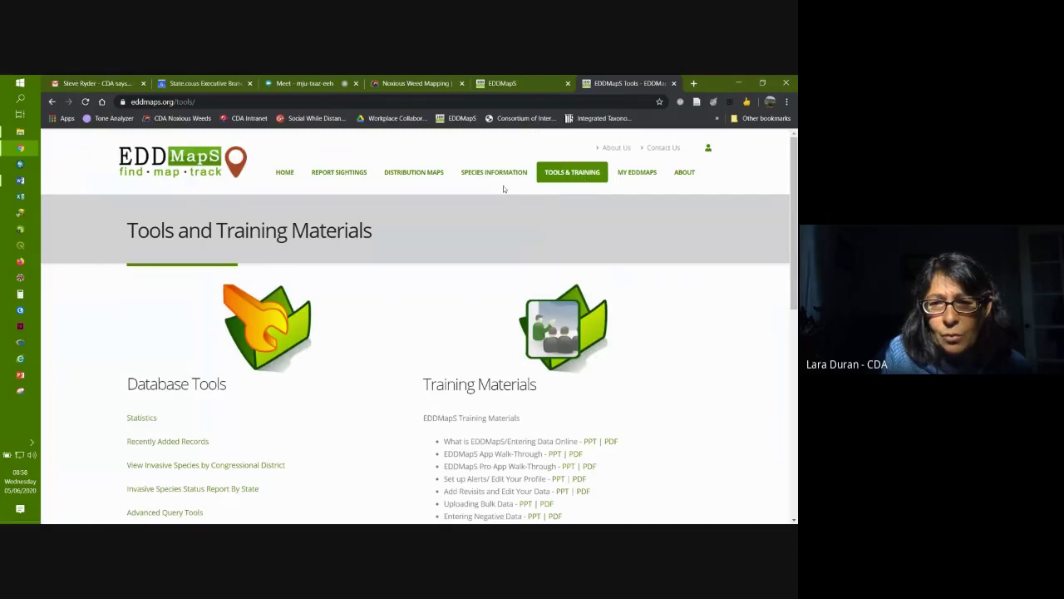
{"action": "scroll", "coordinate": [659, 401], "scroll_direction": "down", "scroll_amount": 2}
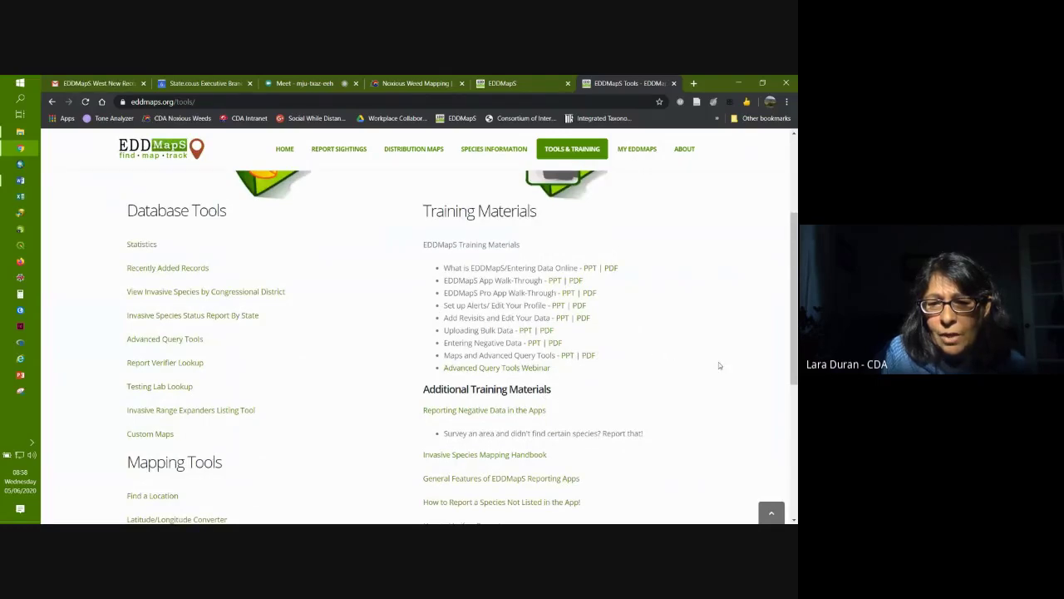
{"action": "scroll", "coordinate": [719, 366], "scroll_direction": "down", "scroll_amount": 1}
{"action": "scroll", "coordinate": [719, 366], "scroll_direction": "down", "scroll_amount": 1}
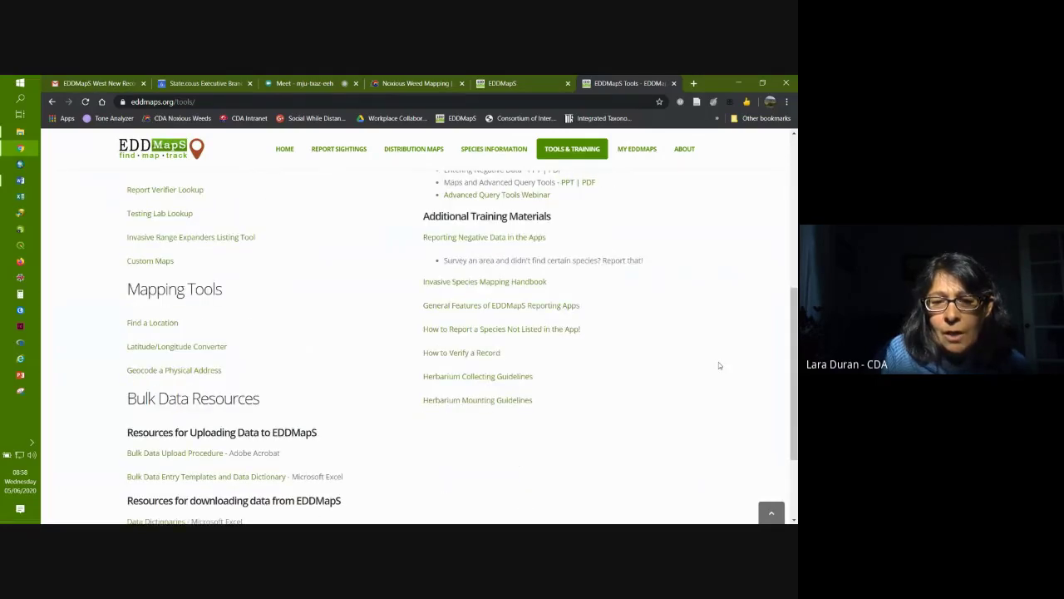
{"action": "scroll", "coordinate": [692, 347], "scroll_direction": "up", "scroll_amount": 1}
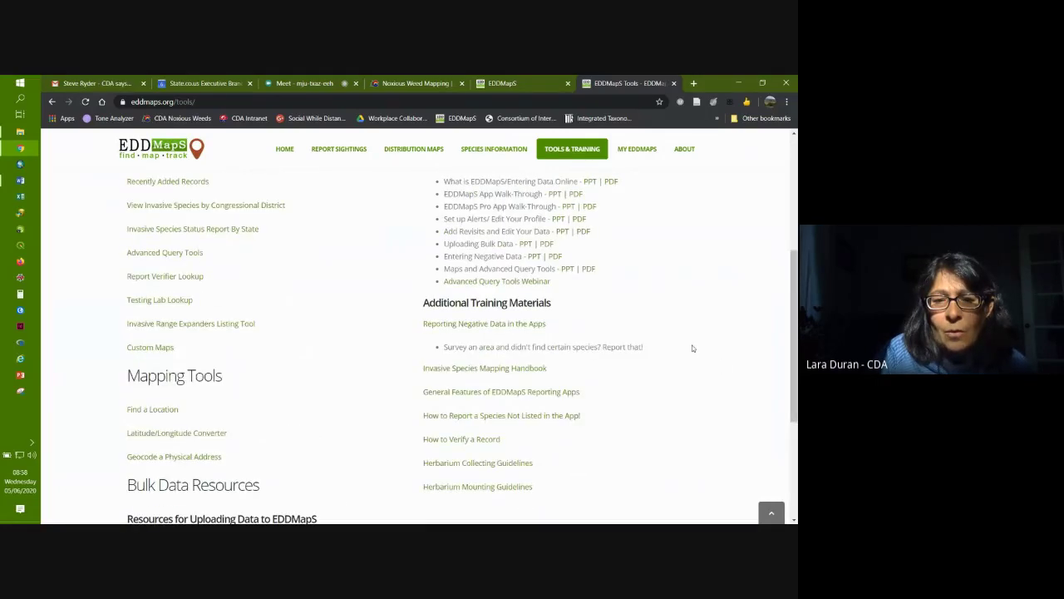
{"action": "scroll", "coordinate": [691, 348], "scroll_direction": "down", "scroll_amount": 3}
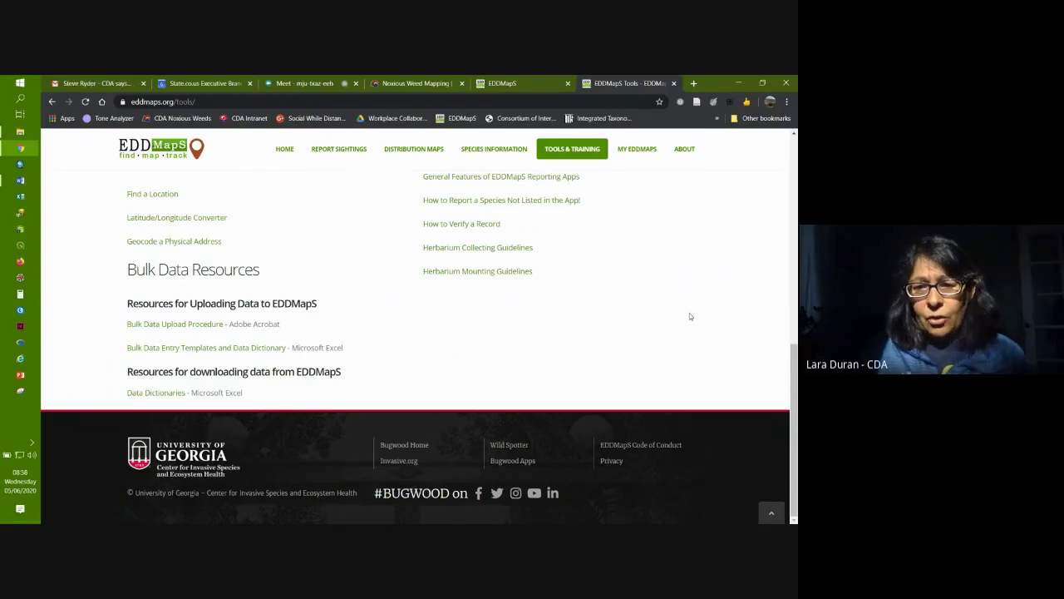
{"action": "scroll", "coordinate": [689, 315], "scroll_direction": "up", "scroll_amount": 3}
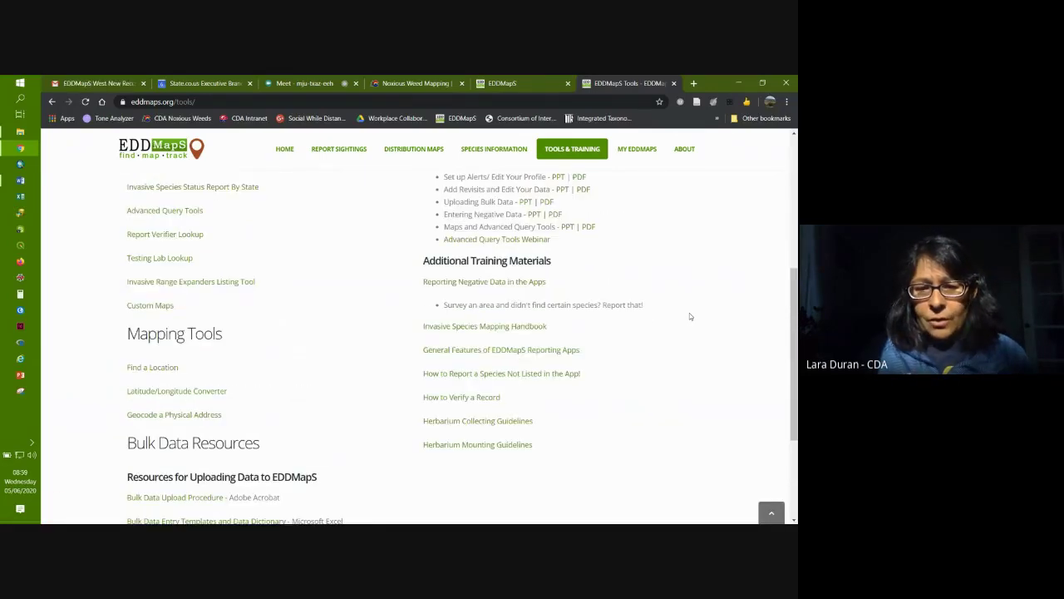
{"action": "scroll", "coordinate": [689, 316], "scroll_direction": "up", "scroll_amount": 1}
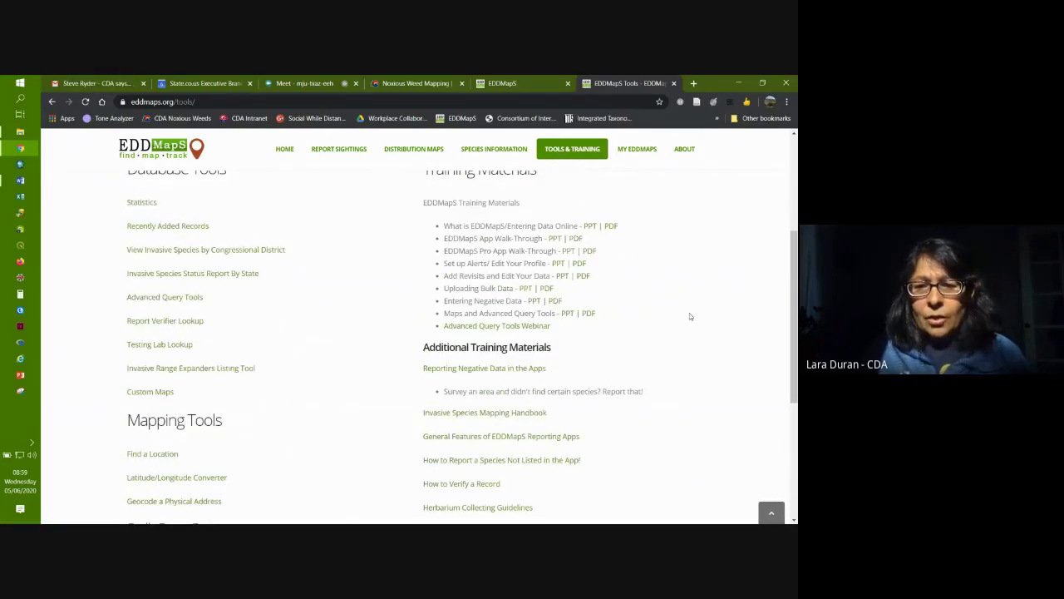
Step: On the Noxious Weed Mapping page, preview the mobile app video tutorial, then close it
{"action": "left_click", "coordinate": [402, 83]}
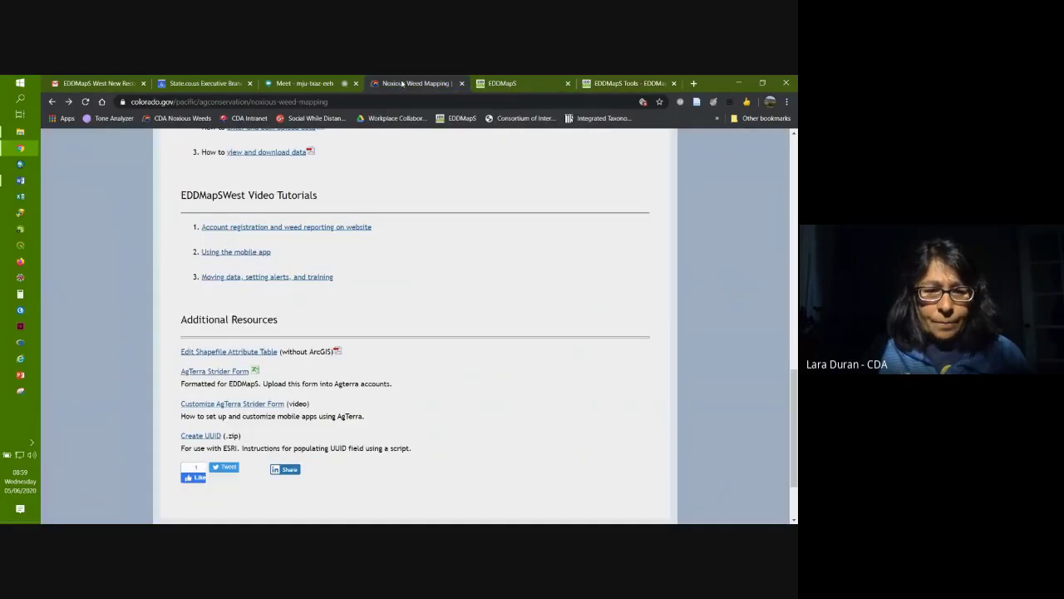
{"action": "left_click", "coordinate": [214, 254]}
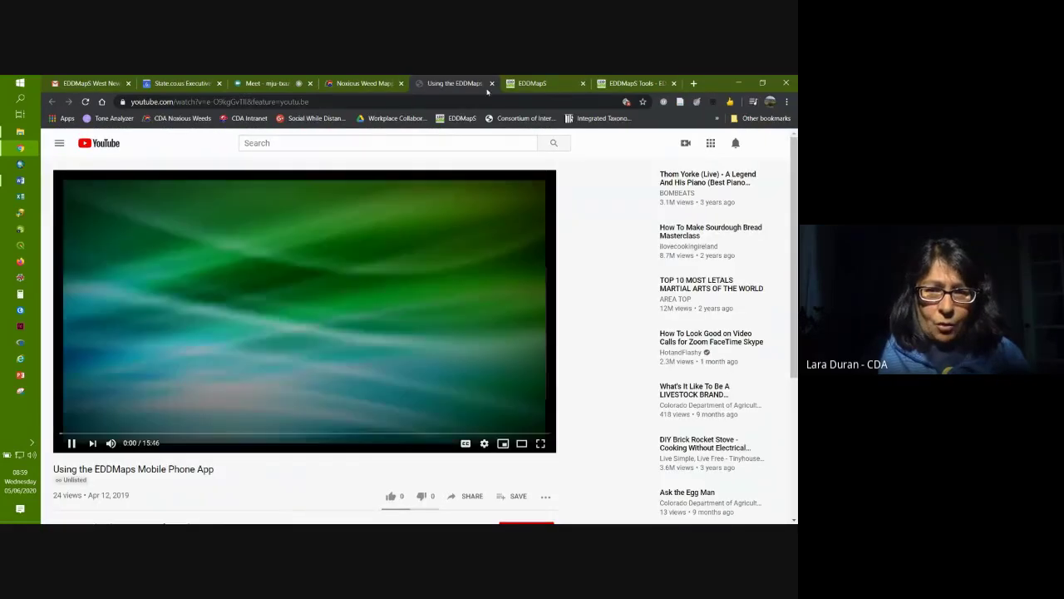
{"action": "left_click", "coordinate": [71, 442]}
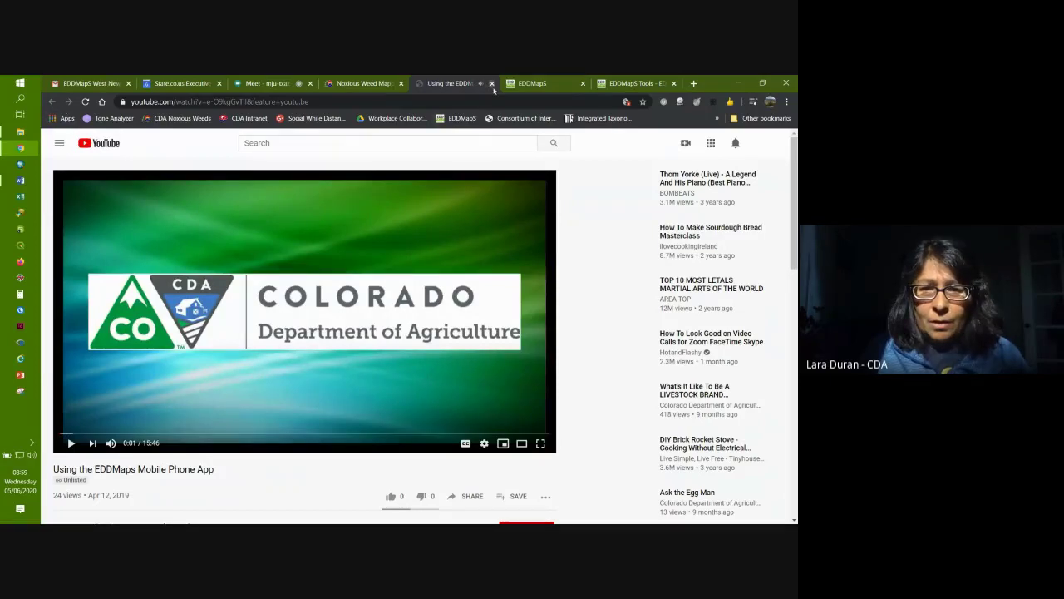
{"action": "left_click", "coordinate": [491, 83]}
{"action": "scroll", "coordinate": [406, 370], "scroll_direction": "up", "scroll_amount": 3}
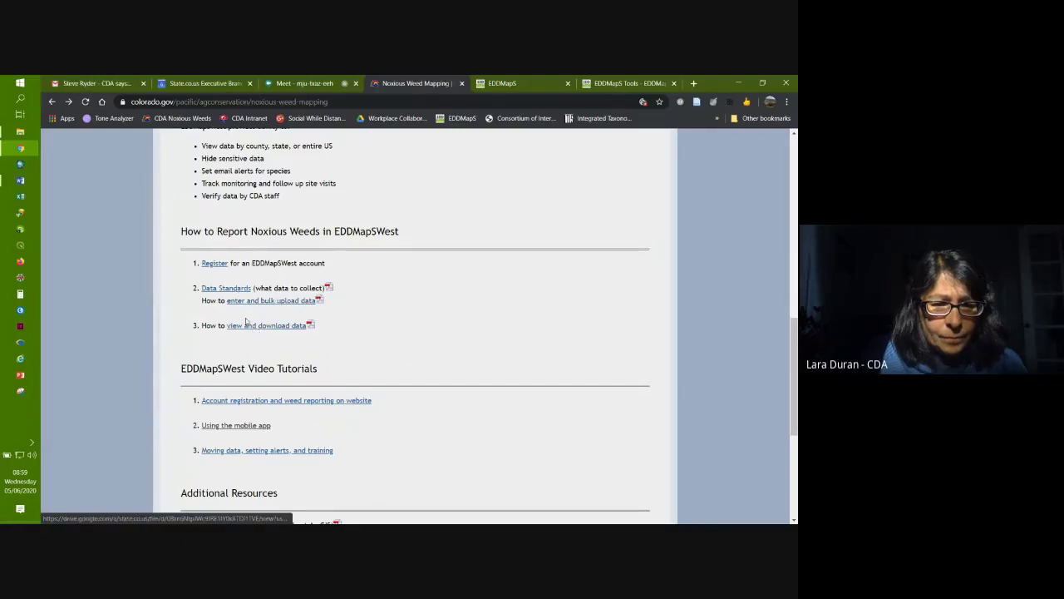
Step: Check the EDDMapSWest registration page, then open the 'Enter Data Into Eddmapswest.pdf' guide
{"action": "left_click", "coordinate": [216, 264]}
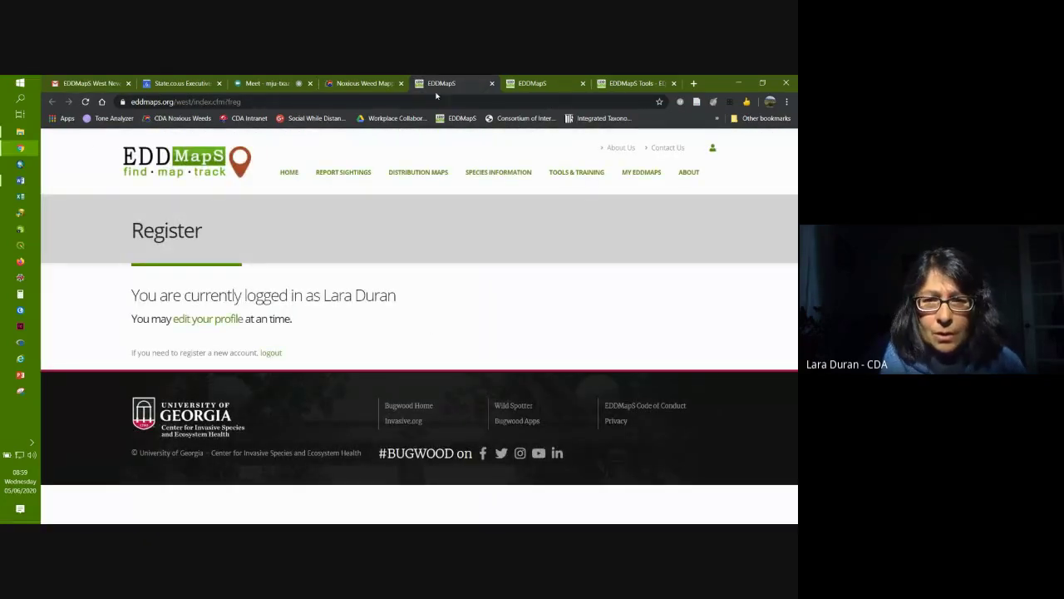
{"action": "left_click", "coordinate": [492, 83]}
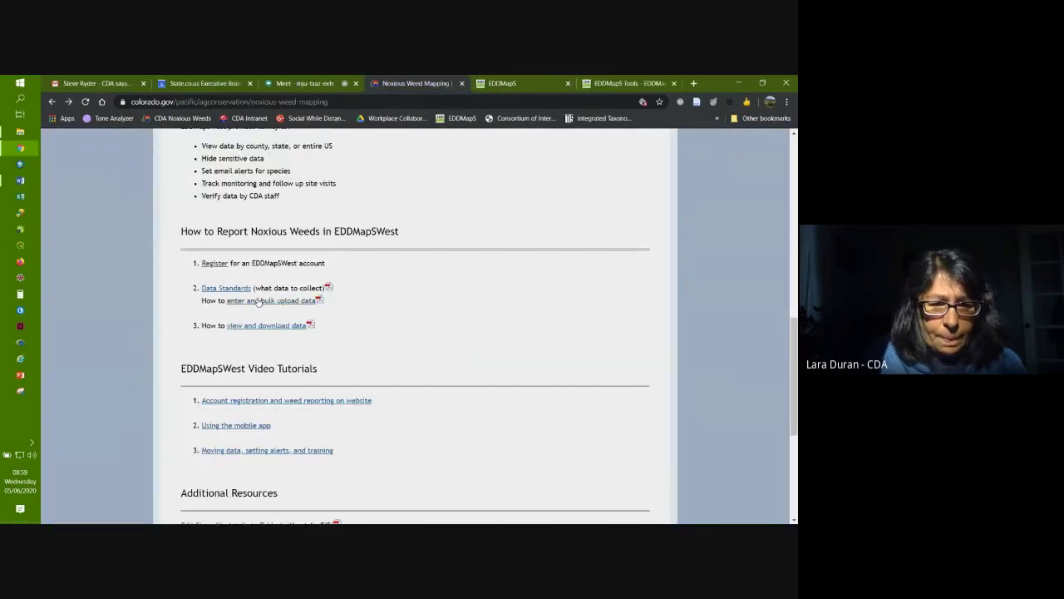
{"action": "left_click", "coordinate": [259, 300]}
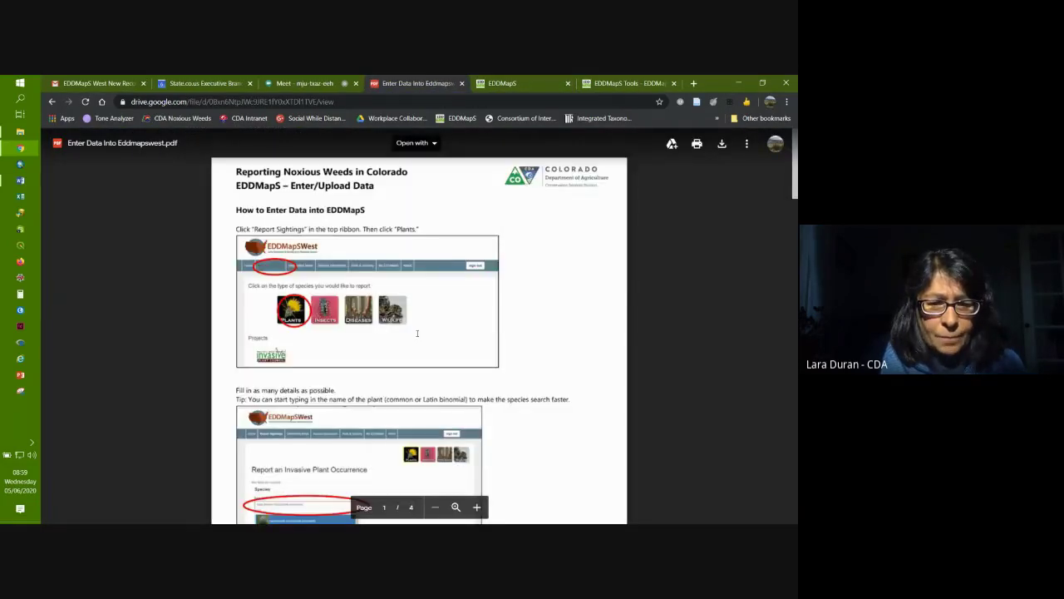
Step: Scroll the PDF, then go back to the mapping page and reopen the enter-data guide
{"action": "scroll", "coordinate": [418, 333], "scroll_direction": "down", "scroll_amount": 3}
{"action": "scroll", "coordinate": [417, 334], "scroll_direction": "down", "scroll_amount": 15}
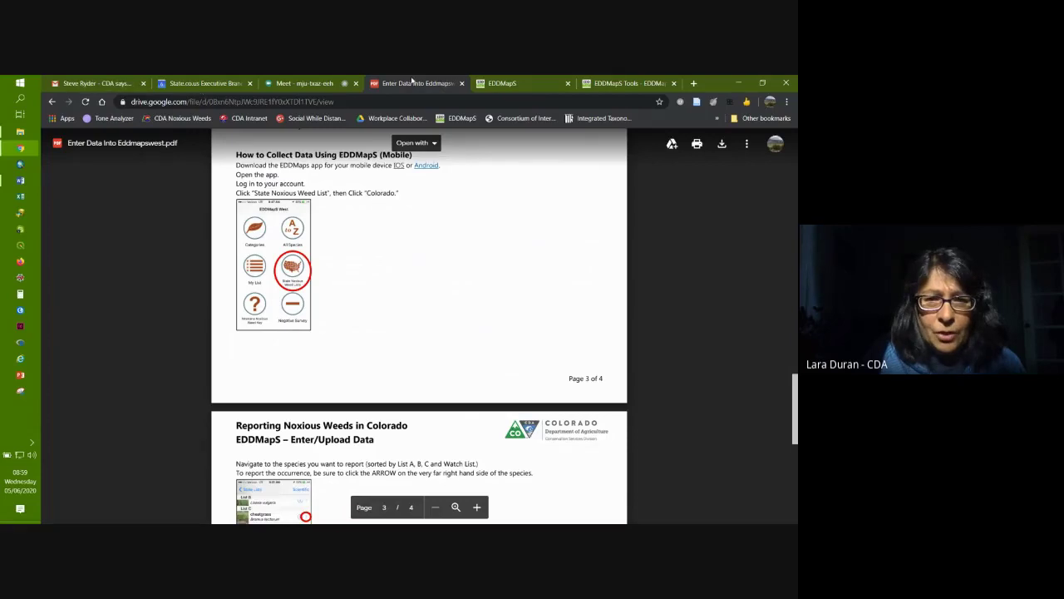
{"action": "left_click", "coordinate": [52, 101]}
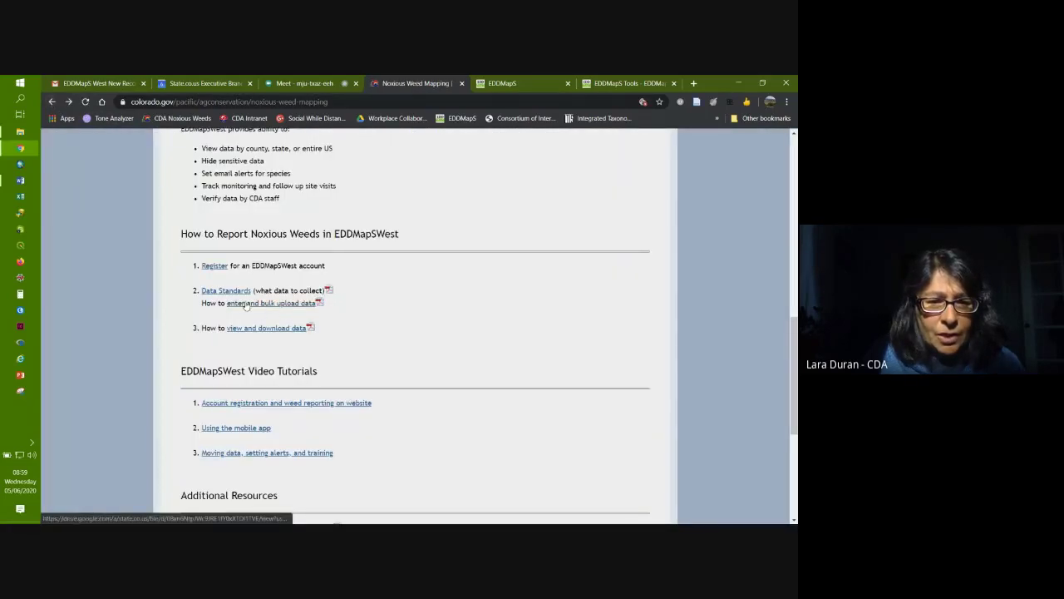
{"action": "left_click", "coordinate": [270, 304]}
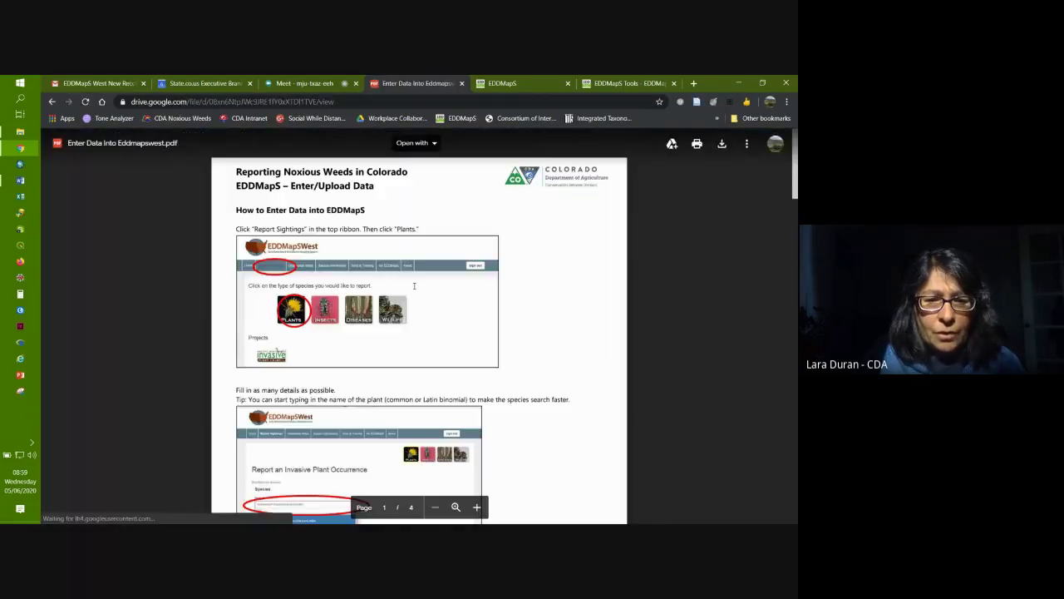
Step: Scroll to page 4 of 4 and zoom in three times on the mobile Save instructions
{"action": "scroll", "coordinate": [424, 315], "scroll_direction": "down", "scroll_amount": 10}
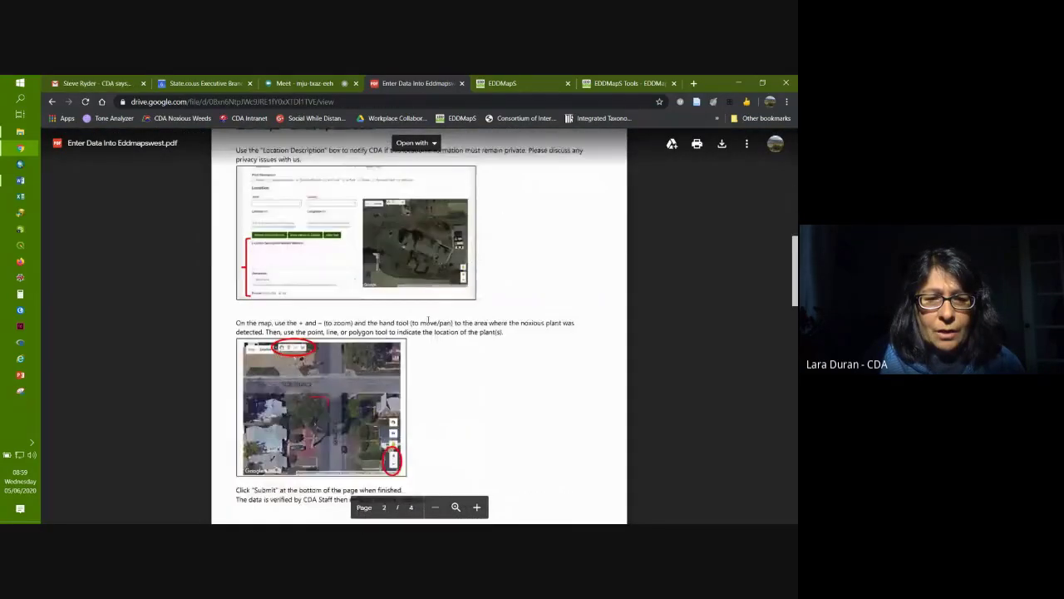
{"action": "scroll", "coordinate": [428, 319], "scroll_direction": "down", "scroll_amount": 10}
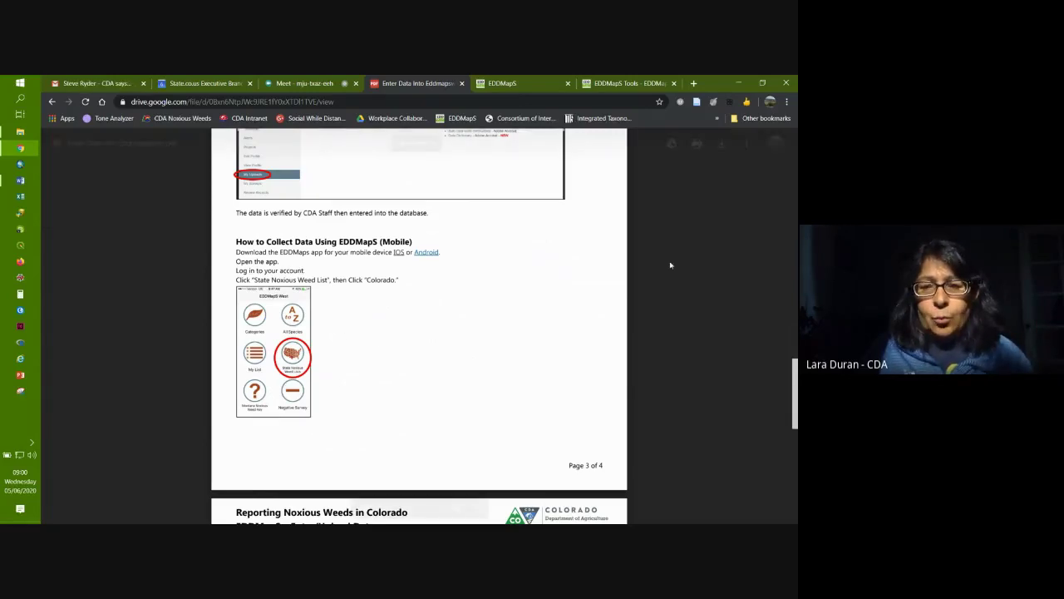
{"action": "scroll", "coordinate": [794, 369], "scroll_direction": "down", "scroll_amount": 1}
{"action": "scroll", "coordinate": [794, 369], "scroll_direction": "down", "scroll_amount": 2}
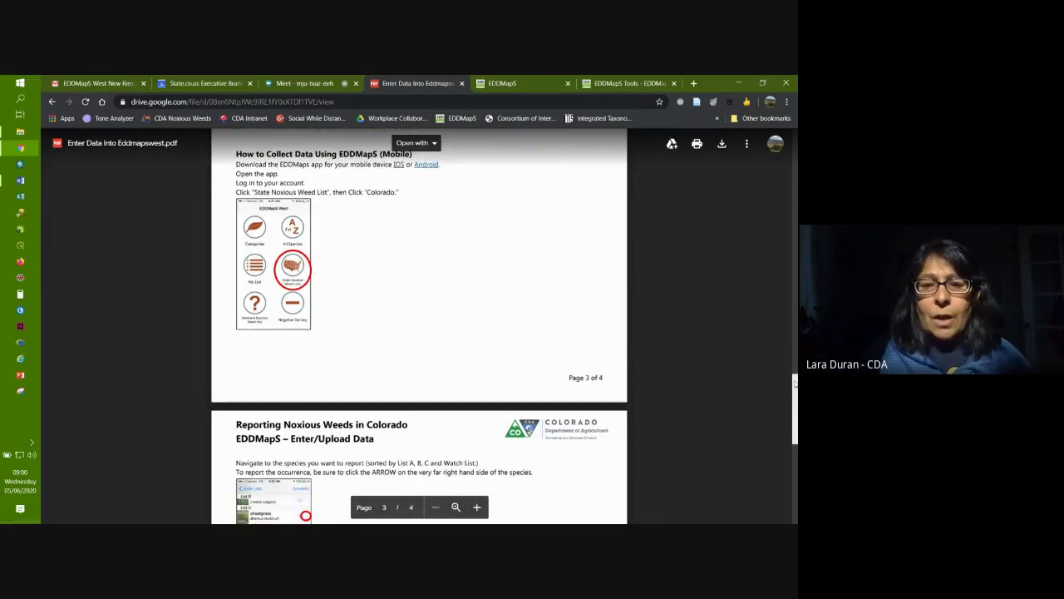
{"action": "left_click_drag", "start_coordinate": [794, 383], "coordinate": [794, 385]}
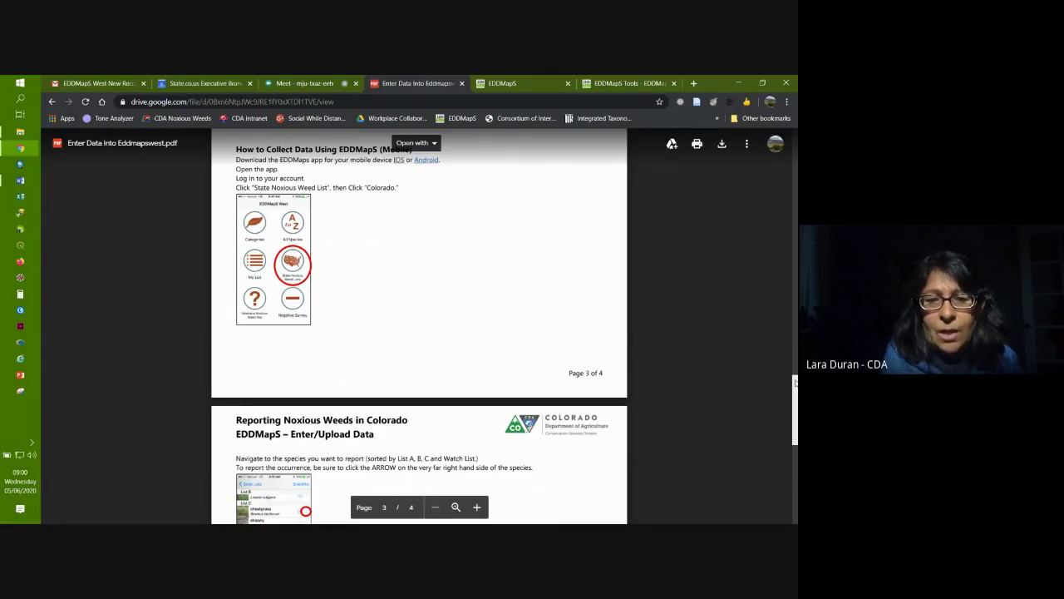
{"action": "left_click_drag", "start_coordinate": [795, 382], "coordinate": [795, 461]}
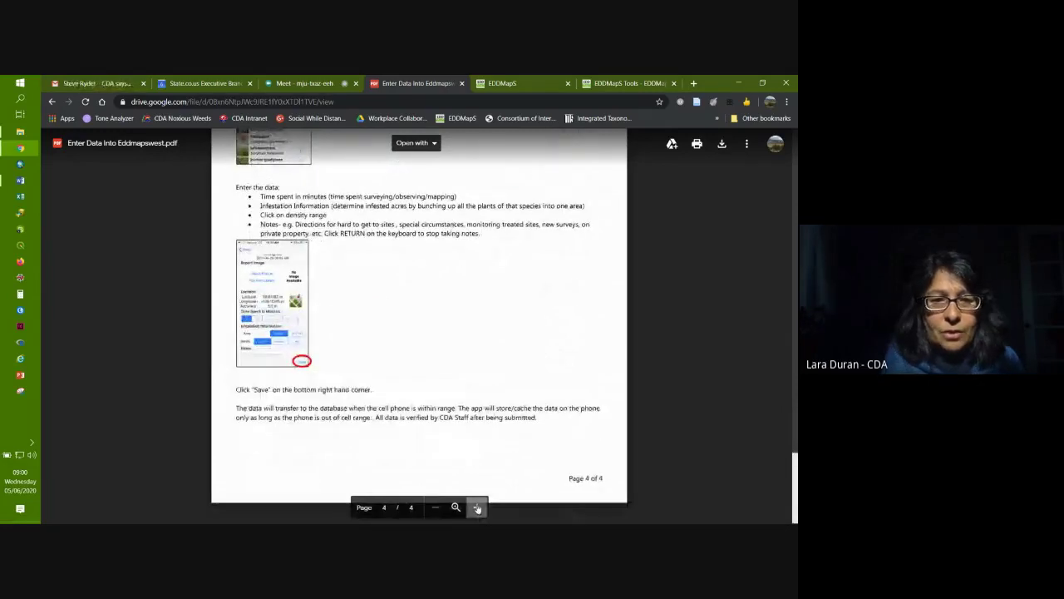
{"action": "left_click", "coordinate": [477, 507]}
{"action": "left_click", "coordinate": [477, 507]}
{"action": "left_click", "coordinate": [477, 507]}
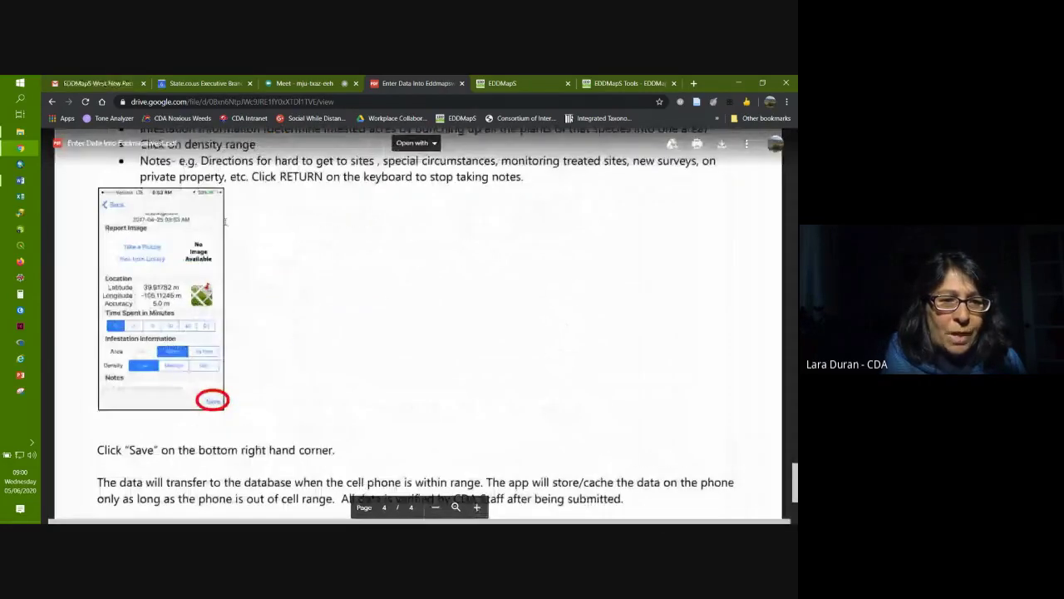
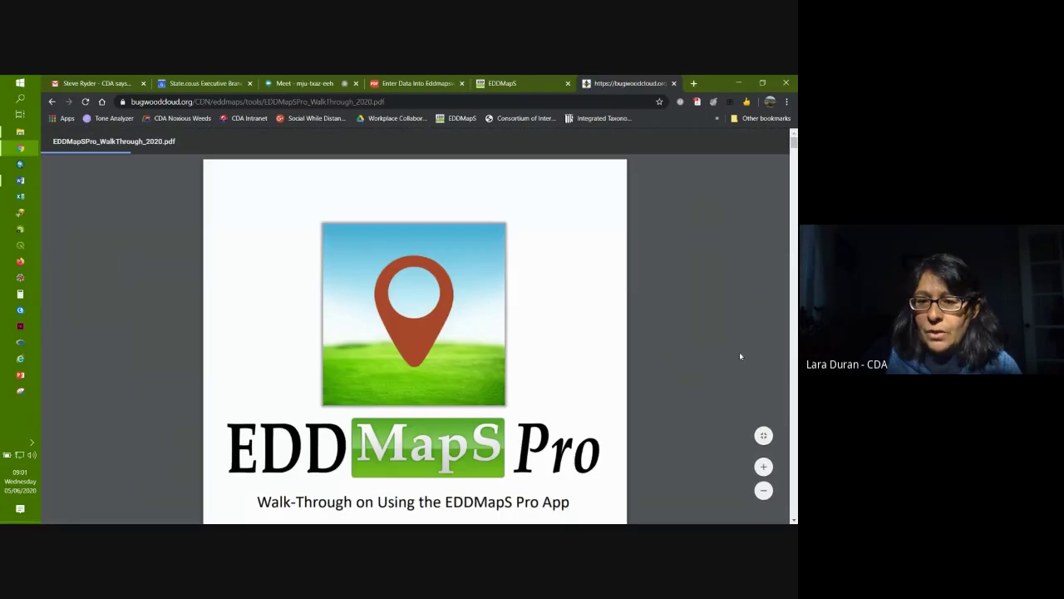
Step: Scroll the EDDMapS Pro walk-through PDF down to page 5, Choose Your Counties
{"action": "scroll", "coordinate": [705, 369], "scroll_direction": "down", "scroll_amount": 3}
{"action": "scroll", "coordinate": [703, 367], "scroll_direction": "down", "scroll_amount": 3}
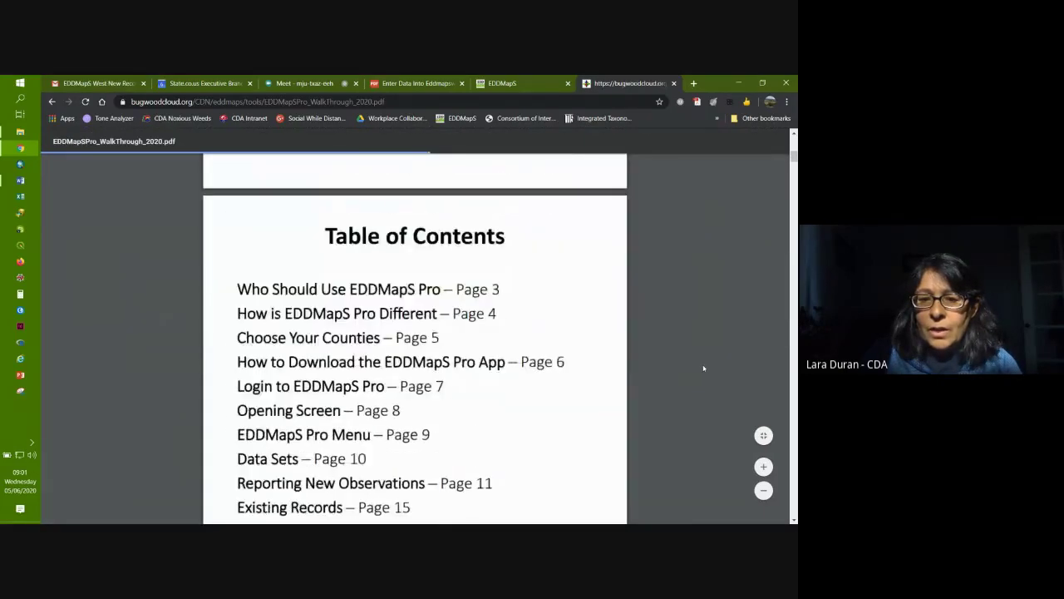
{"action": "scroll", "coordinate": [703, 368], "scroll_direction": "down", "scroll_amount": 3}
{"action": "scroll", "coordinate": [703, 368], "scroll_direction": "down", "scroll_amount": 5}
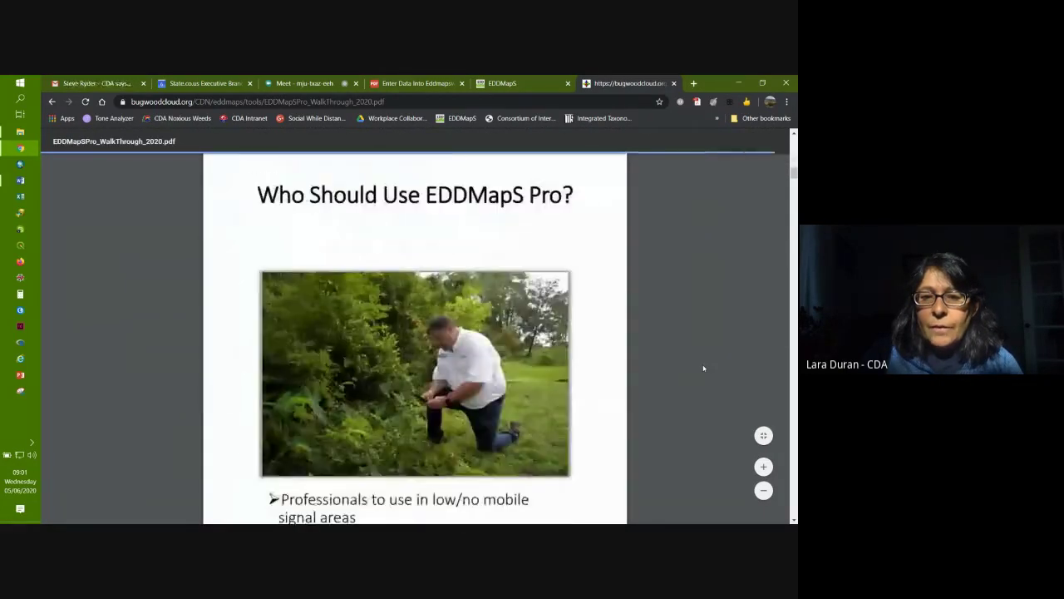
{"action": "scroll", "coordinate": [703, 368], "scroll_direction": "down", "scroll_amount": 10}
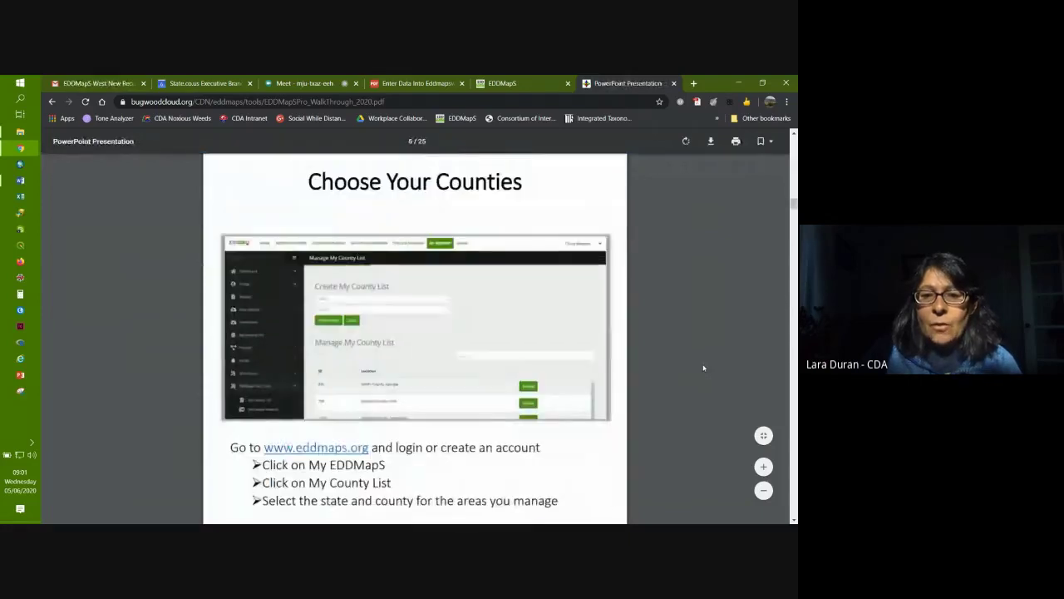
Step: Go back to EDDMapS and view the account's submitted reports under My EDDMapS
{"action": "left_click", "coordinate": [512, 84]}
{"action": "scroll", "coordinate": [387, 227], "scroll_direction": "up", "scroll_amount": 5}
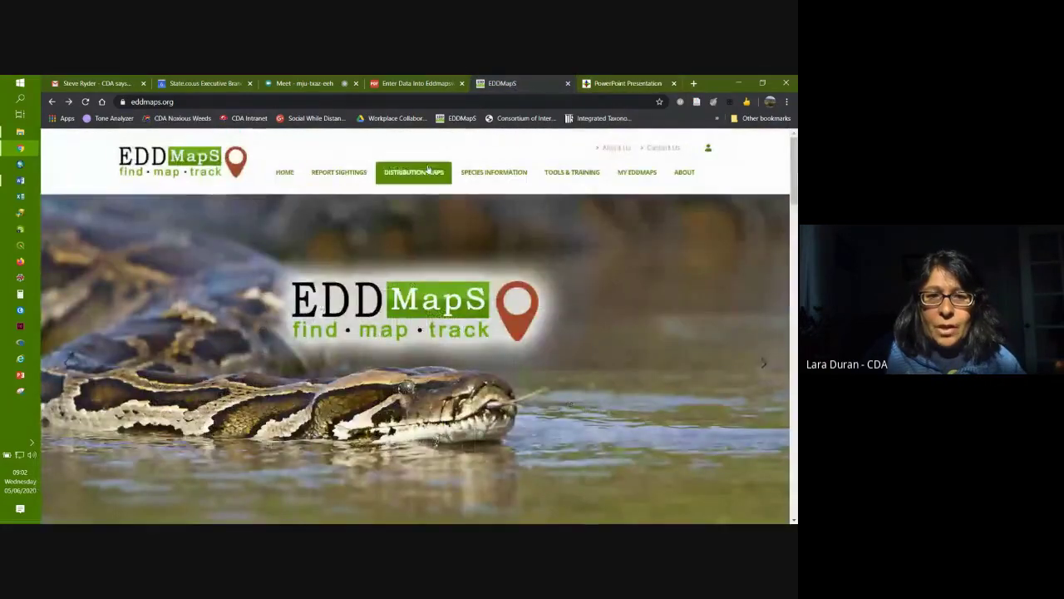
{"action": "left_click", "coordinate": [430, 178]}
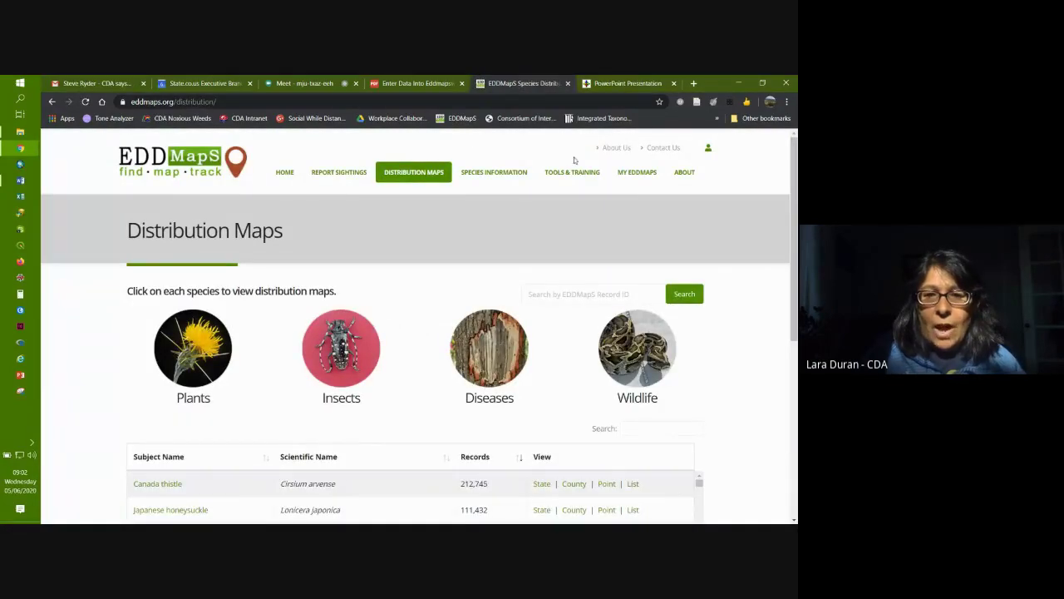
{"action": "left_click", "coordinate": [636, 172]}
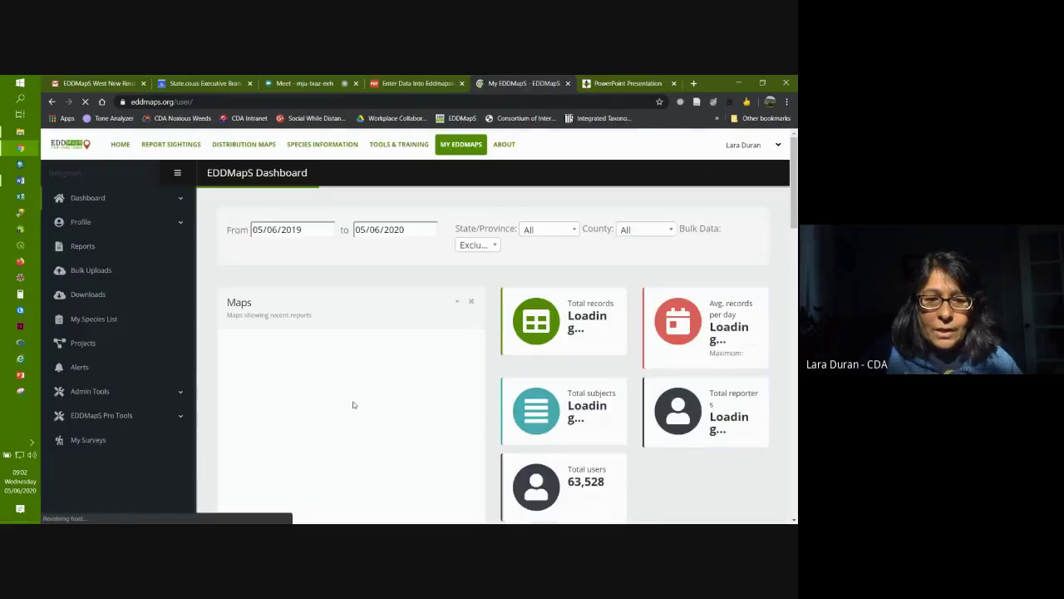
{"action": "left_click", "coordinate": [83, 245]}
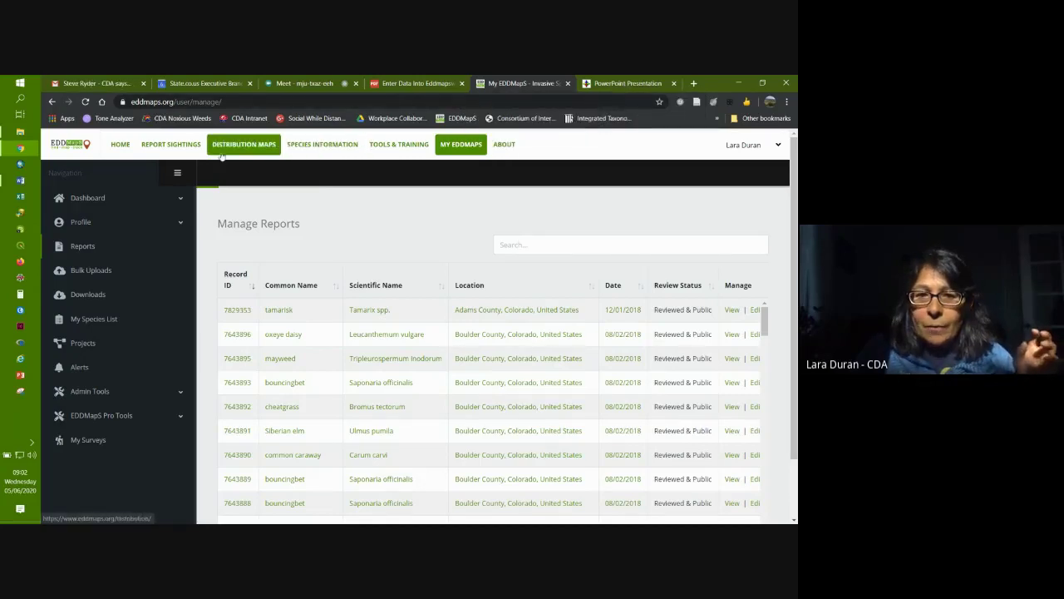
Step: Open the Louisiana plant sighting report form, then return to the walk-through slides
{"action": "left_click", "coordinate": [170, 146]}
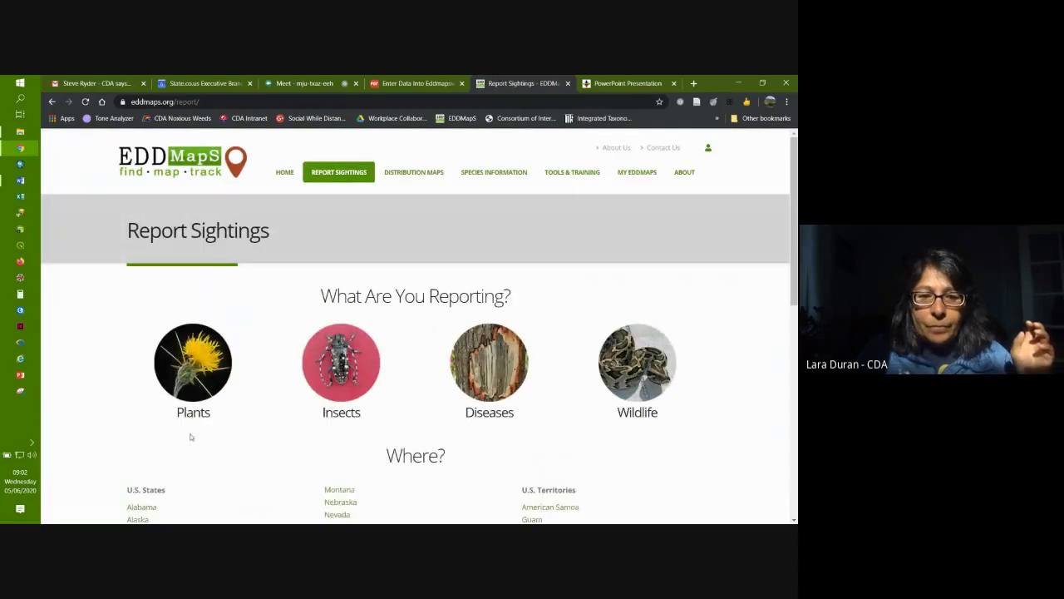
{"action": "scroll", "coordinate": [167, 401], "scroll_direction": "down", "scroll_amount": 5}
{"action": "left_click", "coordinate": [145, 374]}
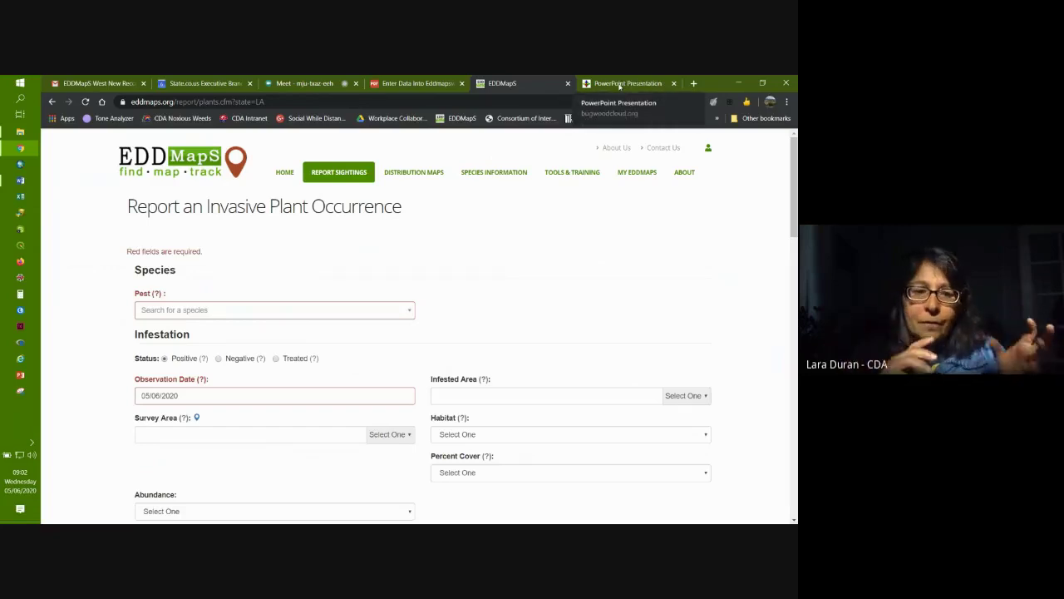
{"action": "left_click", "coordinate": [620, 84]}
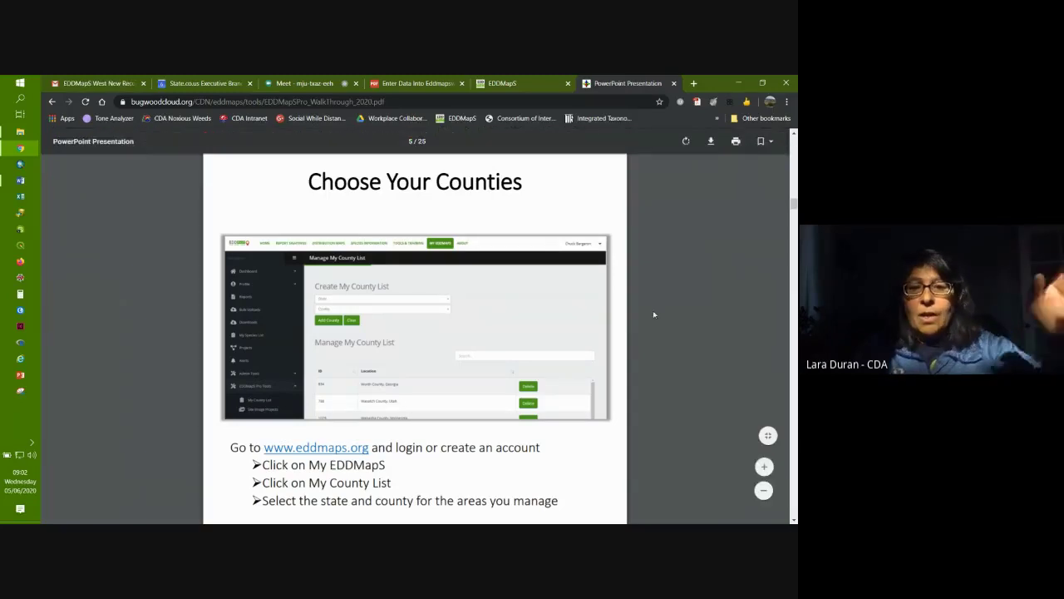
Step: Read down the walk-through to the Data Sets slide on downloading, refreshing and trashing county data
{"action": "scroll", "coordinate": [654, 319], "scroll_direction": "down", "scroll_amount": 4}
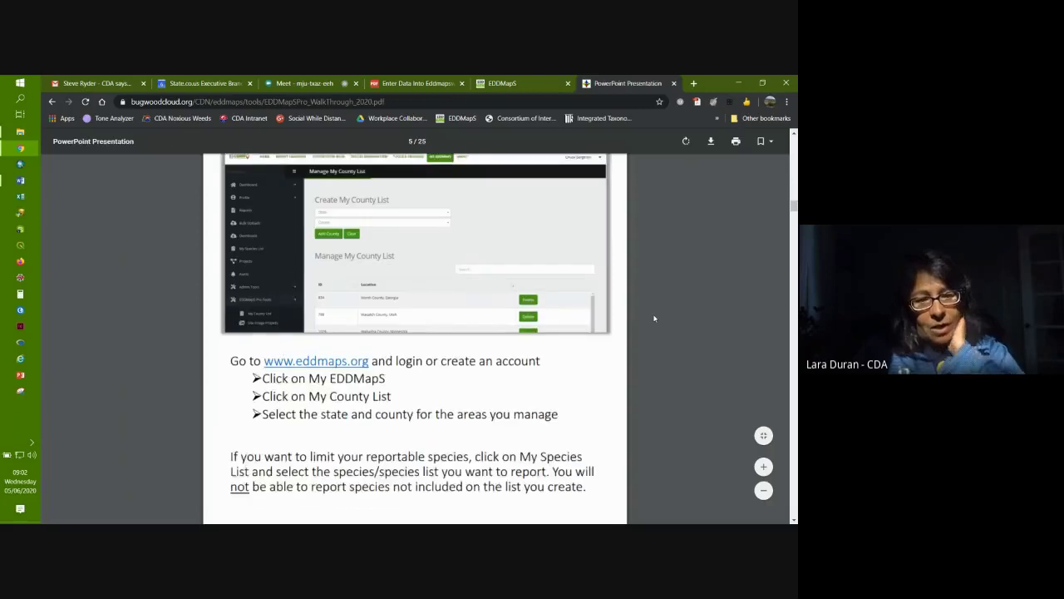
{"action": "scroll", "coordinate": [654, 318], "scroll_direction": "down", "scroll_amount": 3}
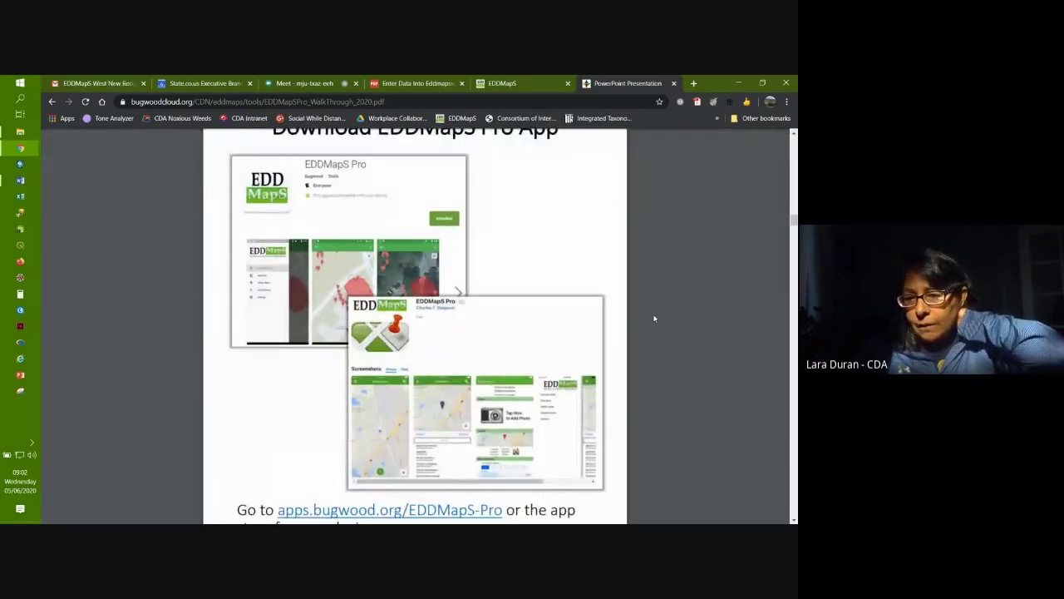
{"action": "scroll", "coordinate": [654, 319], "scroll_direction": "down", "scroll_amount": 6}
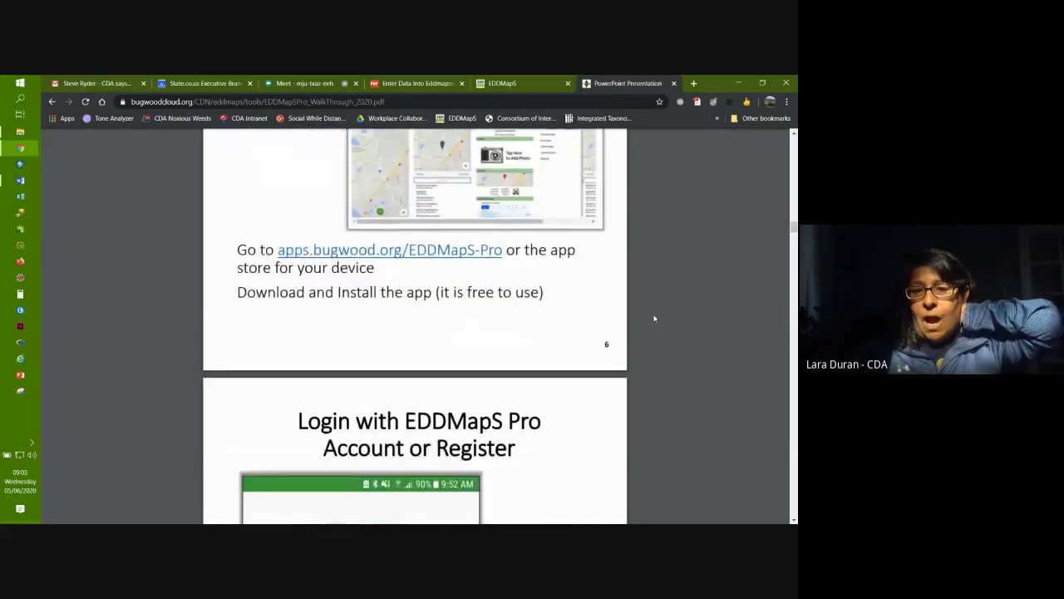
{"action": "scroll", "coordinate": [655, 318], "scroll_direction": "down", "scroll_amount": 9}
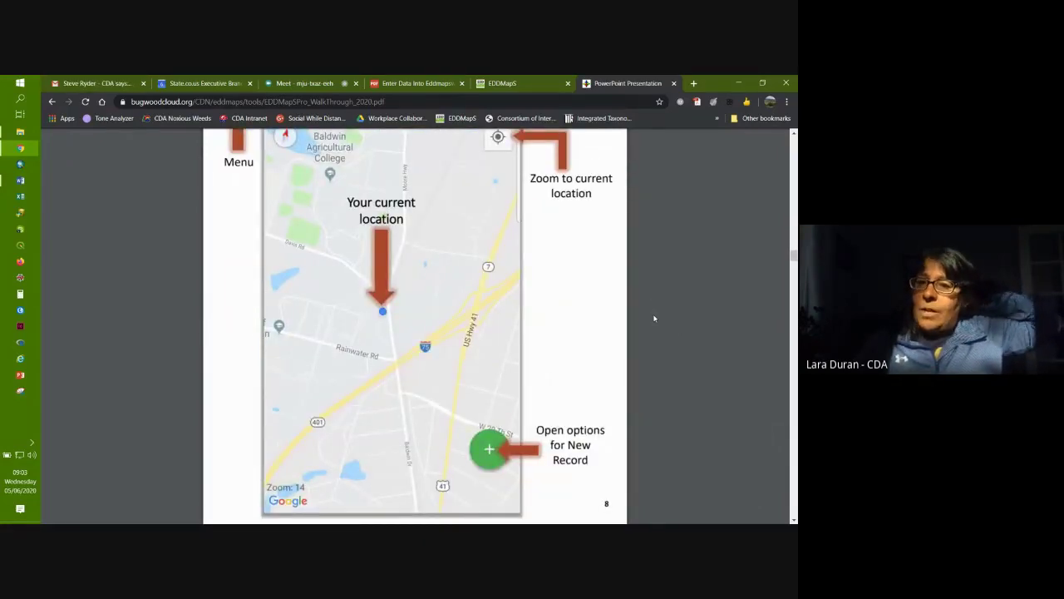
{"action": "scroll", "coordinate": [655, 318], "scroll_direction": "down", "scroll_amount": 5}
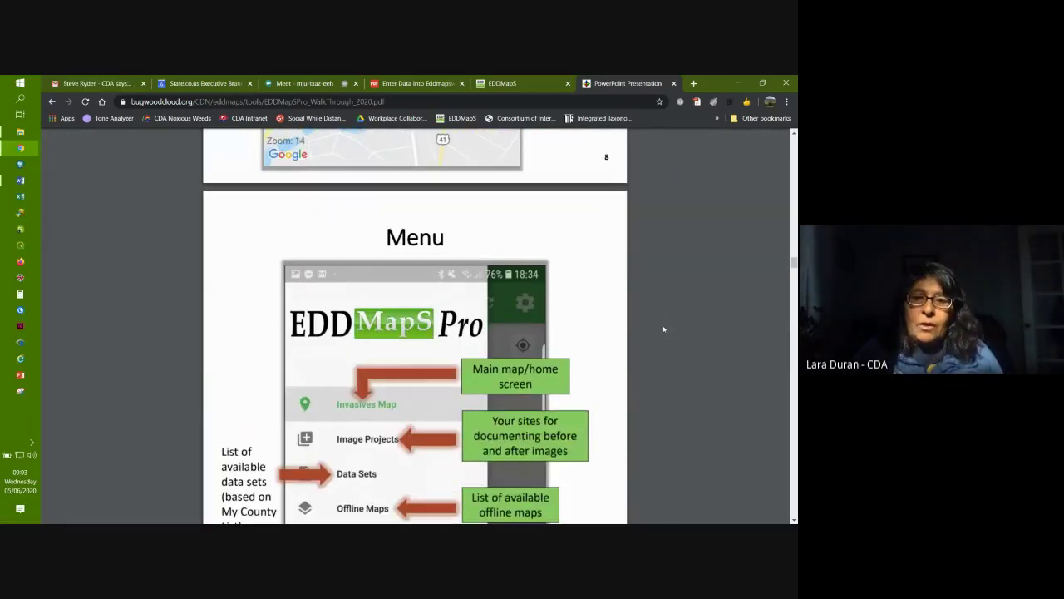
{"action": "scroll", "coordinate": [663, 329], "scroll_direction": "down", "scroll_amount": 2}
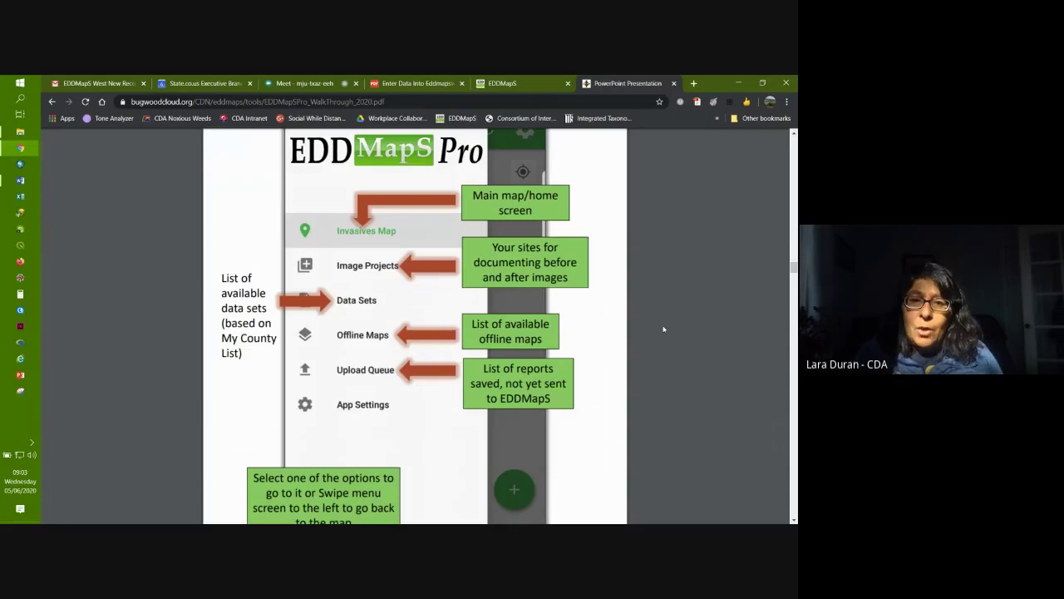
{"action": "scroll", "coordinate": [663, 329], "scroll_direction": "down", "scroll_amount": 6}
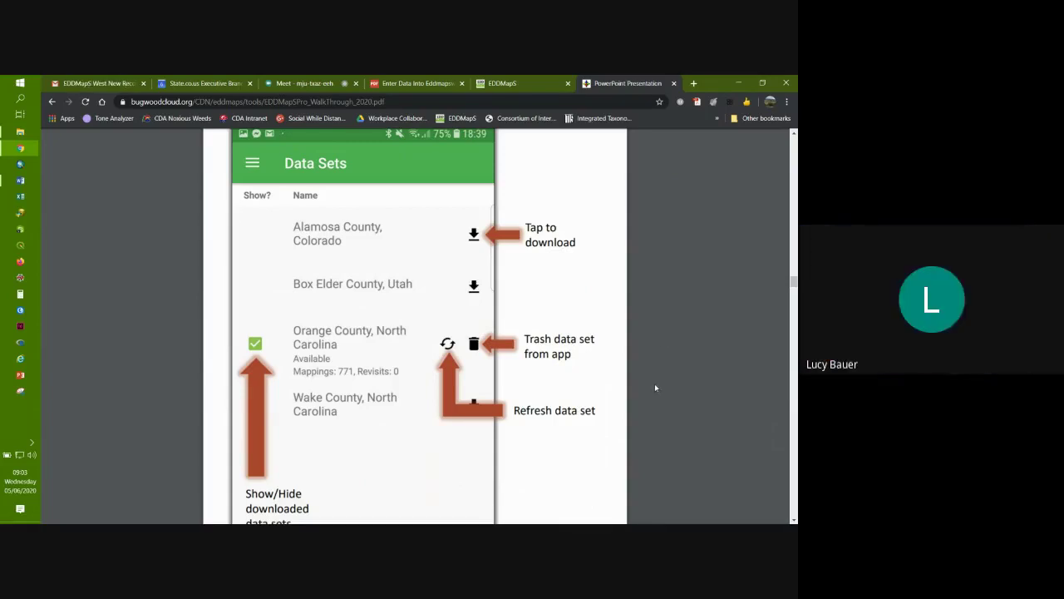
Step: Show the Enter Data Into Eddmaps guide briefly, then go back to the Google Meet call
{"action": "left_click", "coordinate": [396, 79]}
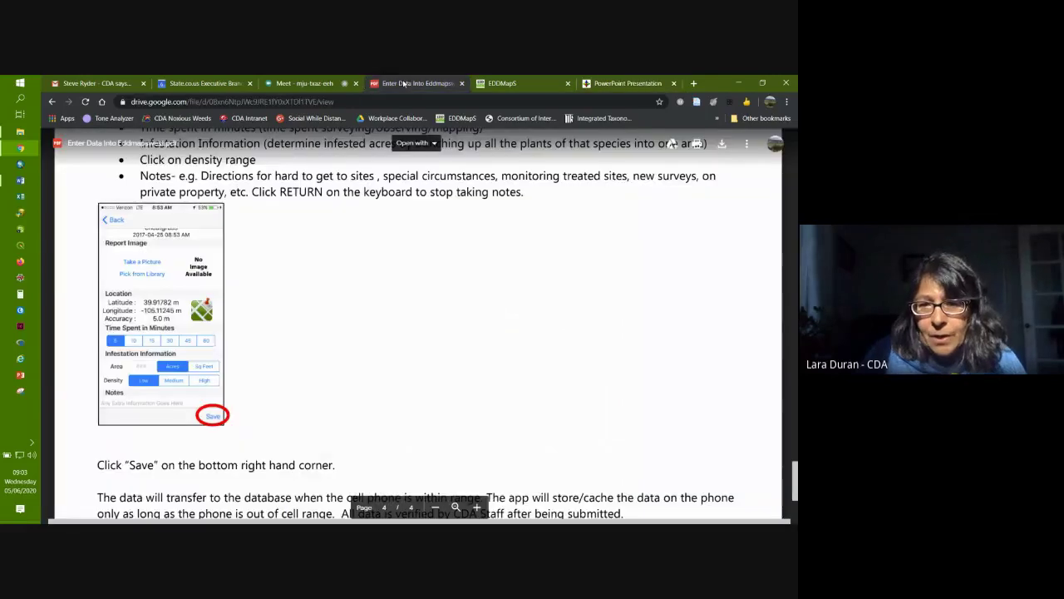
{"action": "left_click", "coordinate": [305, 84]}
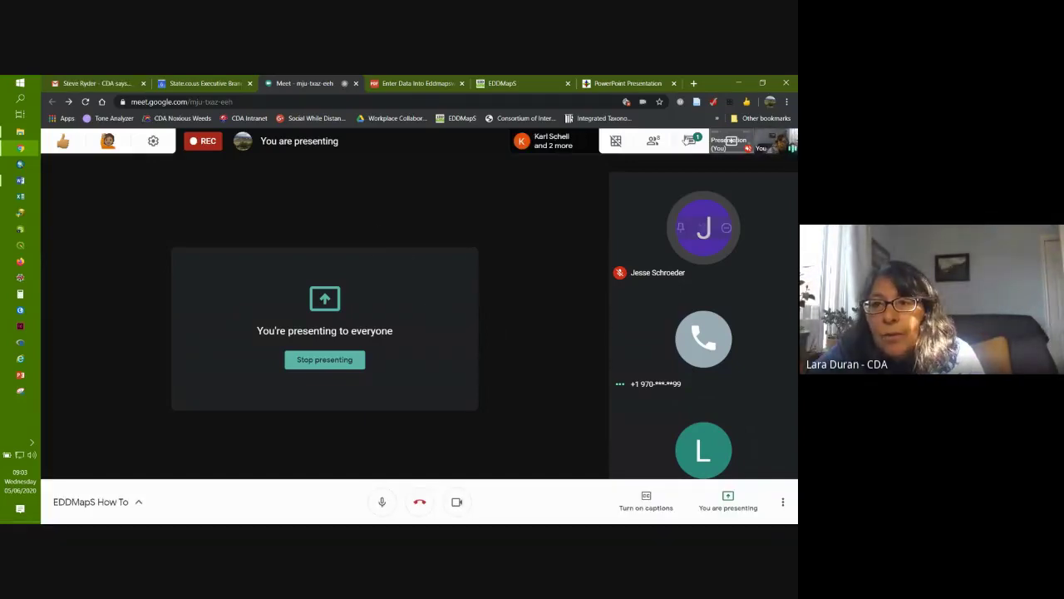
Step: Read the bulk-upload question in Meet chat, then open Data Standards from the Noxious Weed Mapping page
{"action": "left_click", "coordinate": [689, 140]}
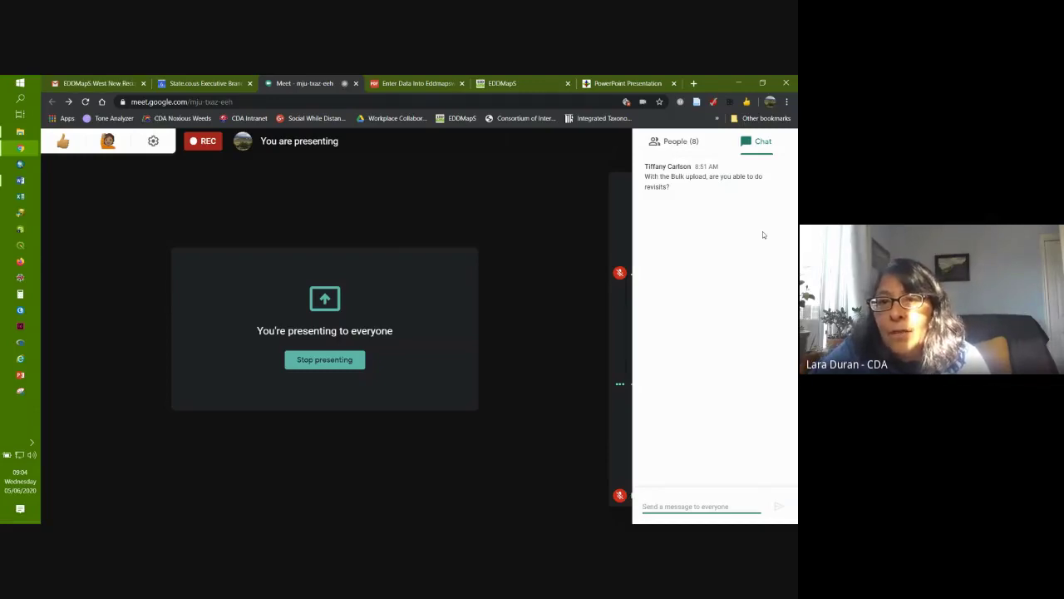
{"action": "left_click", "coordinate": [409, 84]}
{"action": "left_click", "coordinate": [52, 101]}
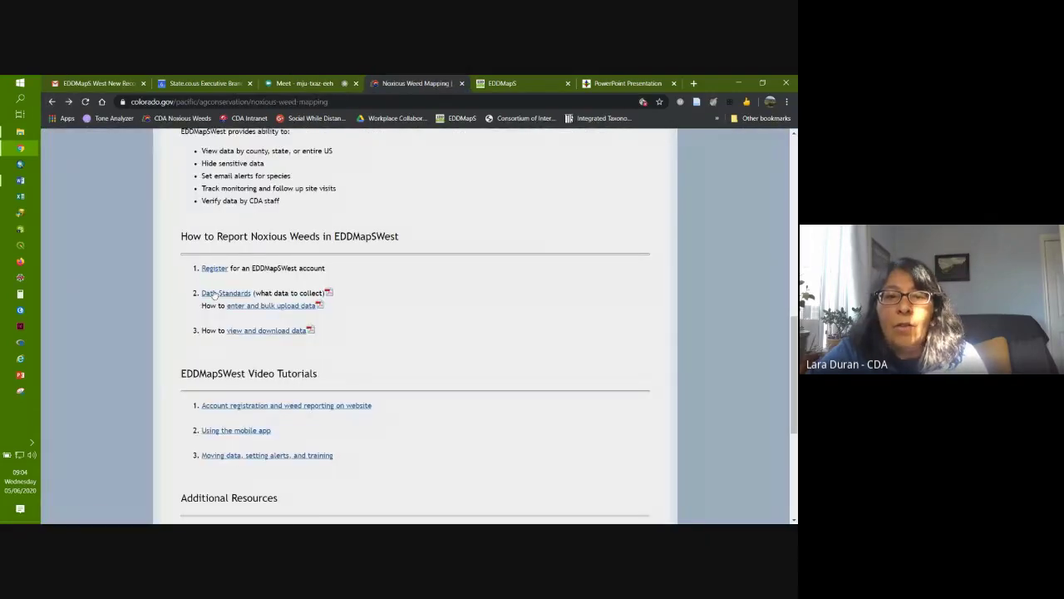
{"action": "left_click", "coordinate": [215, 294]}
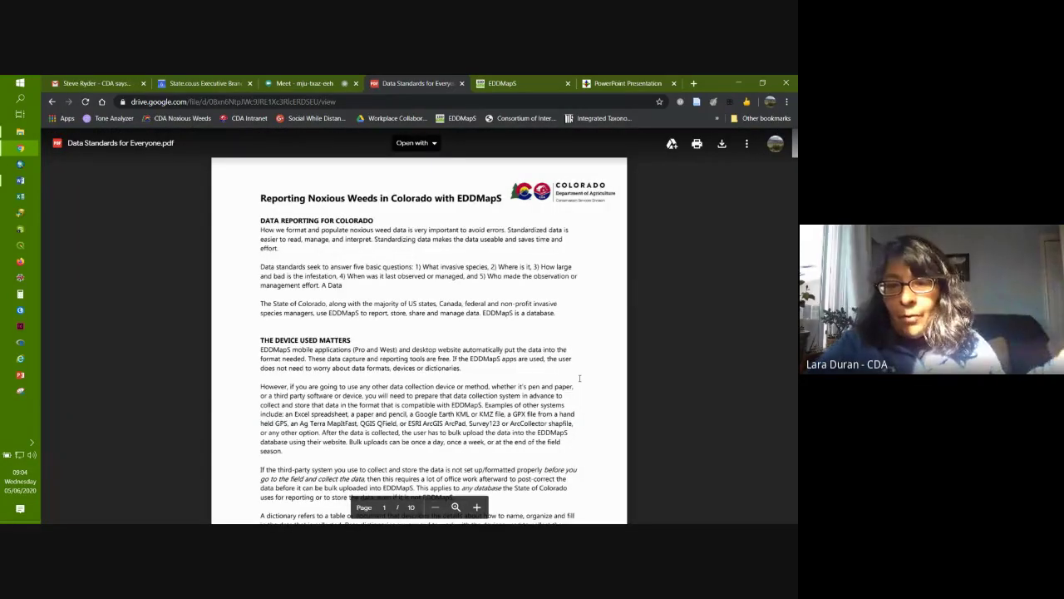
Step: Scroll the Data Standards for Everyone PDF to the page 6 Required Data Format table
{"action": "scroll", "coordinate": [596, 442], "scroll_direction": "down", "scroll_amount": 1}
{"action": "scroll", "coordinate": [596, 442], "scroll_direction": "down", "scroll_amount": 20}
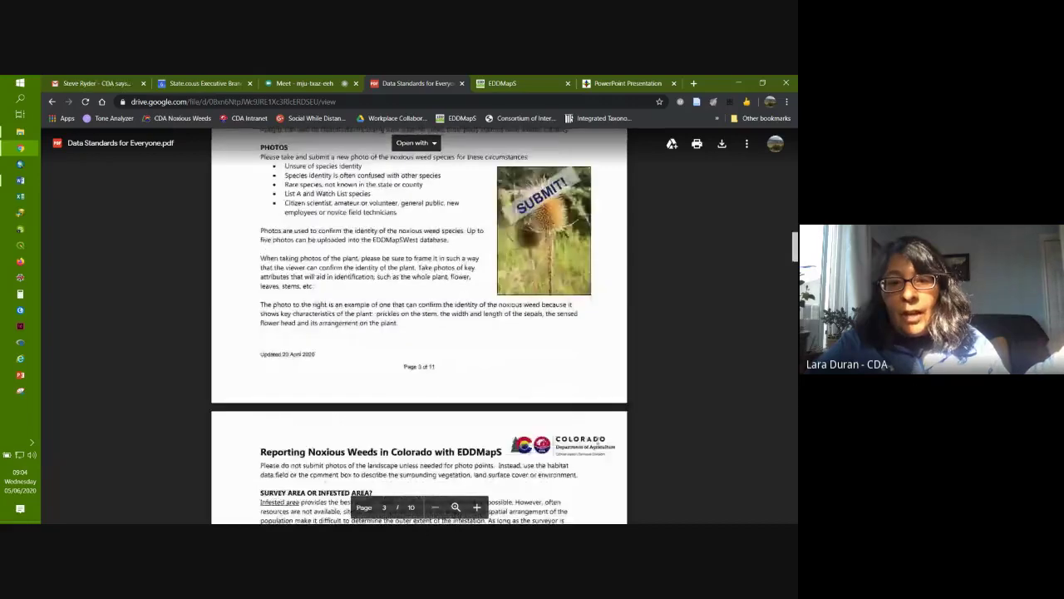
{"action": "scroll", "coordinate": [597, 441], "scroll_direction": "down", "scroll_amount": 7}
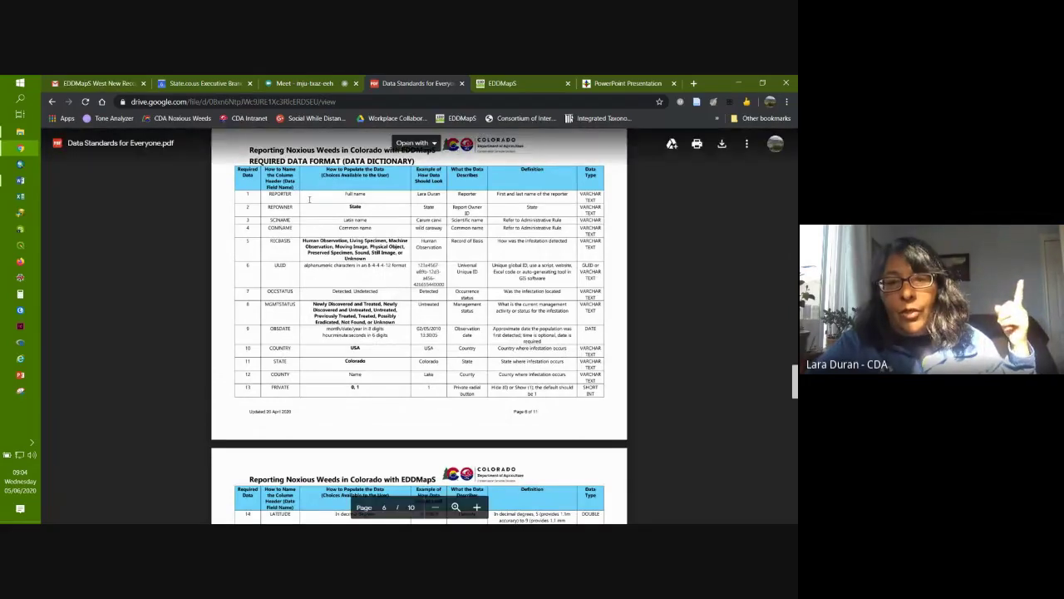
Step: Show the account's Manage Reports list in My EDDMapS, then return to the Data Standards PDF
{"action": "left_click", "coordinate": [516, 82]}
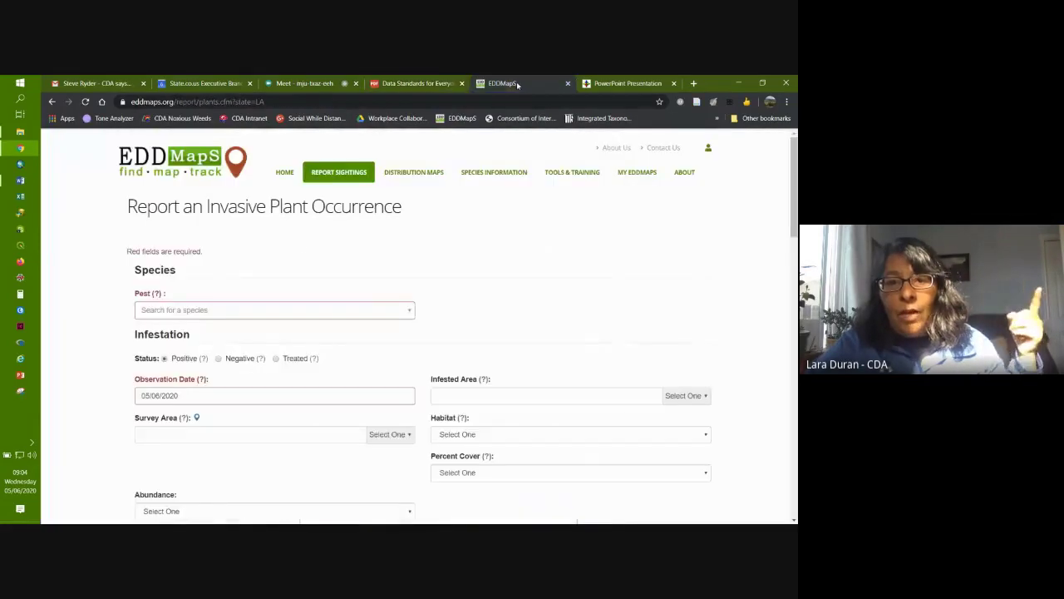
{"action": "left_click", "coordinate": [637, 172]}
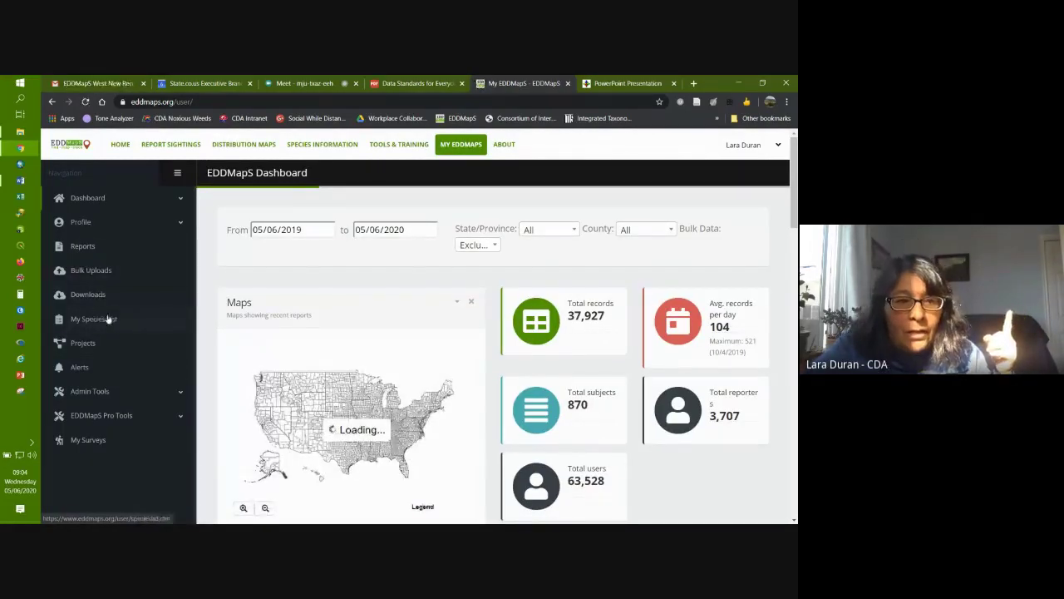
{"action": "left_click", "coordinate": [85, 247]}
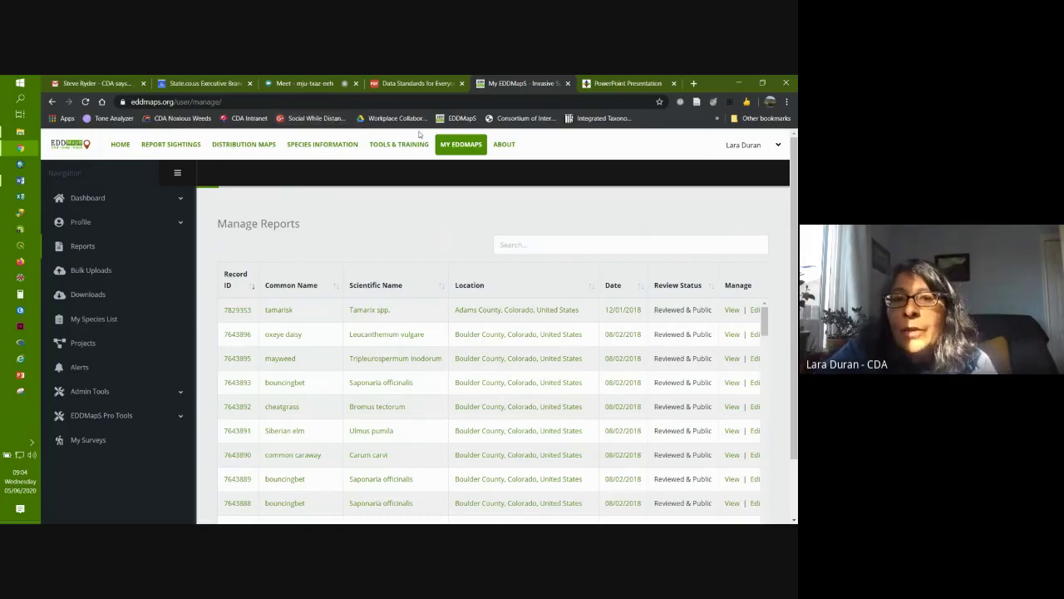
{"action": "left_click", "coordinate": [419, 83]}
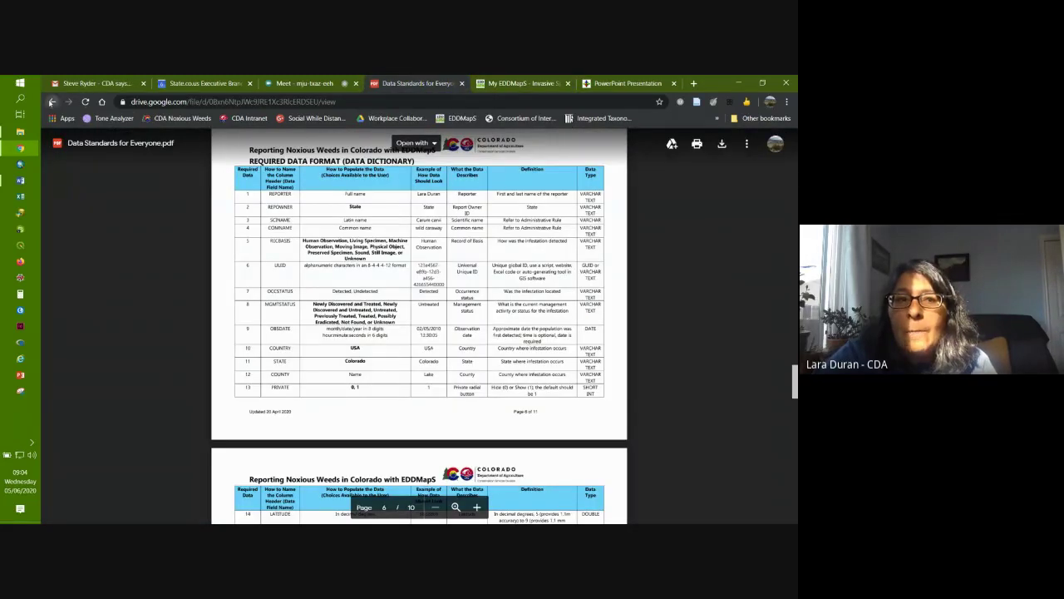
Step: Go back to Noxious Weed Mapping and open the AgTerra Strider Form from Additional Resources
{"action": "left_click", "coordinate": [51, 101]}
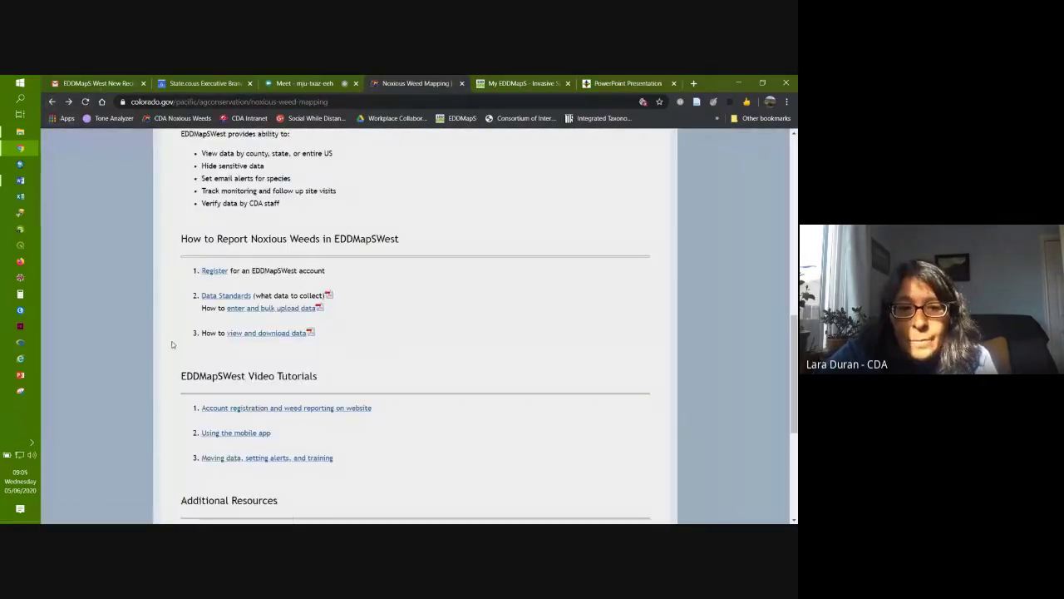
{"action": "scroll", "coordinate": [172, 344], "scroll_direction": "down", "scroll_amount": 6}
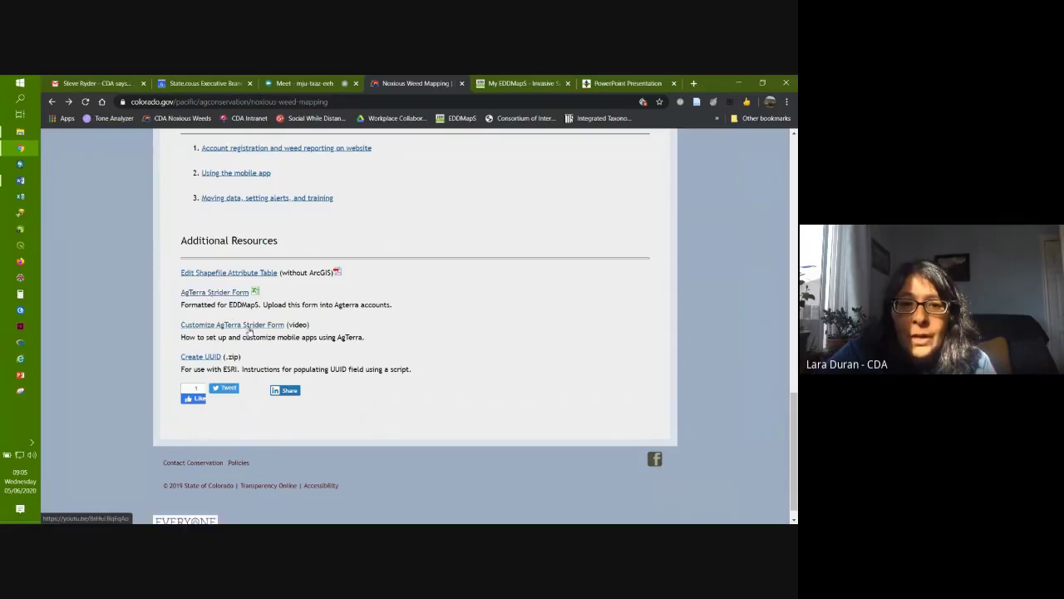
{"action": "left_click", "coordinate": [211, 292]}
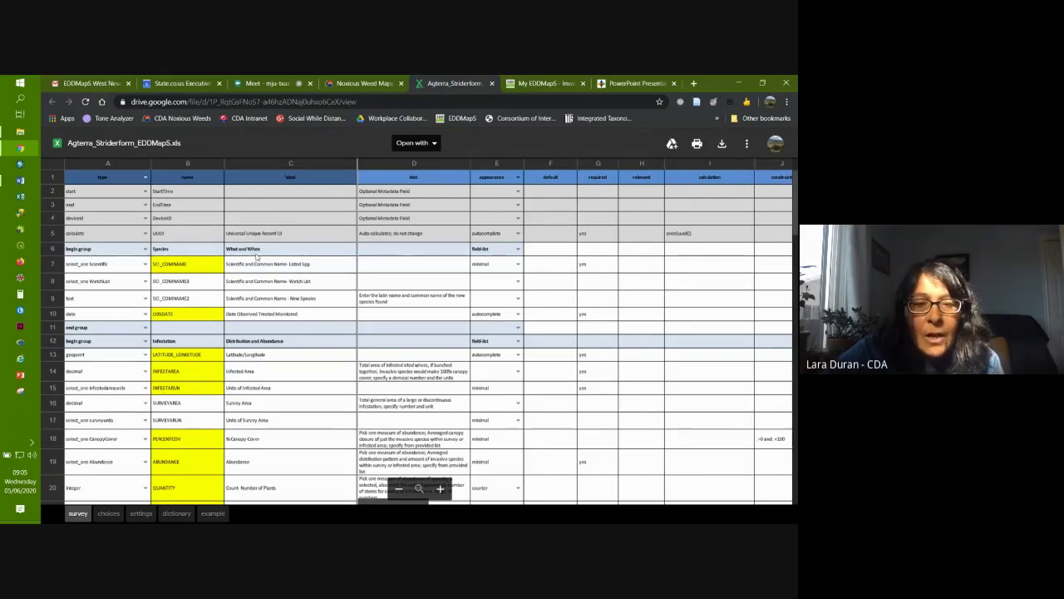
{"action": "left_click", "coordinate": [545, 83]}
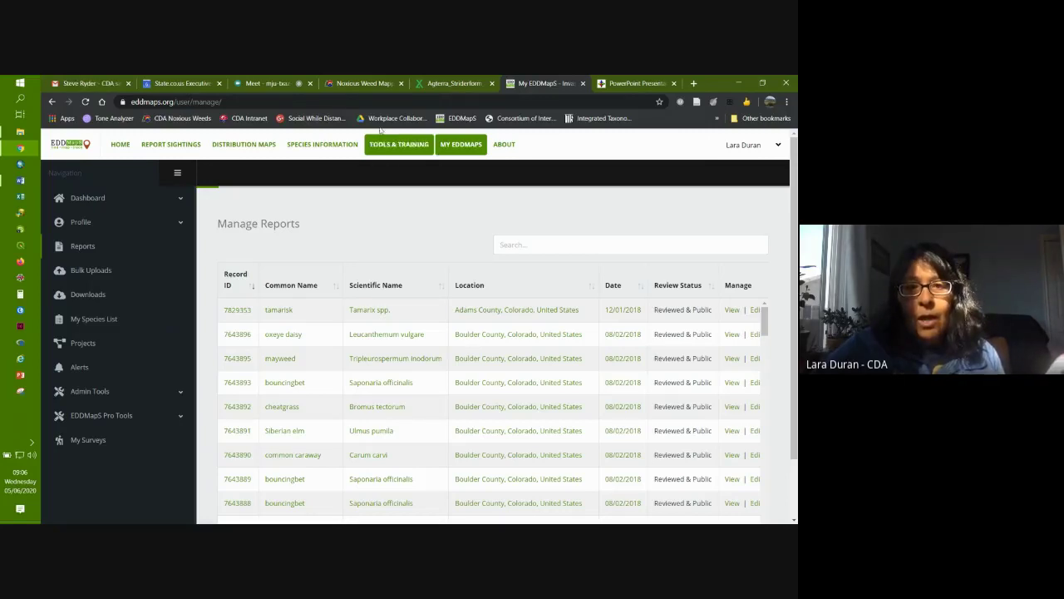
{"action": "left_click", "coordinate": [458, 88]}
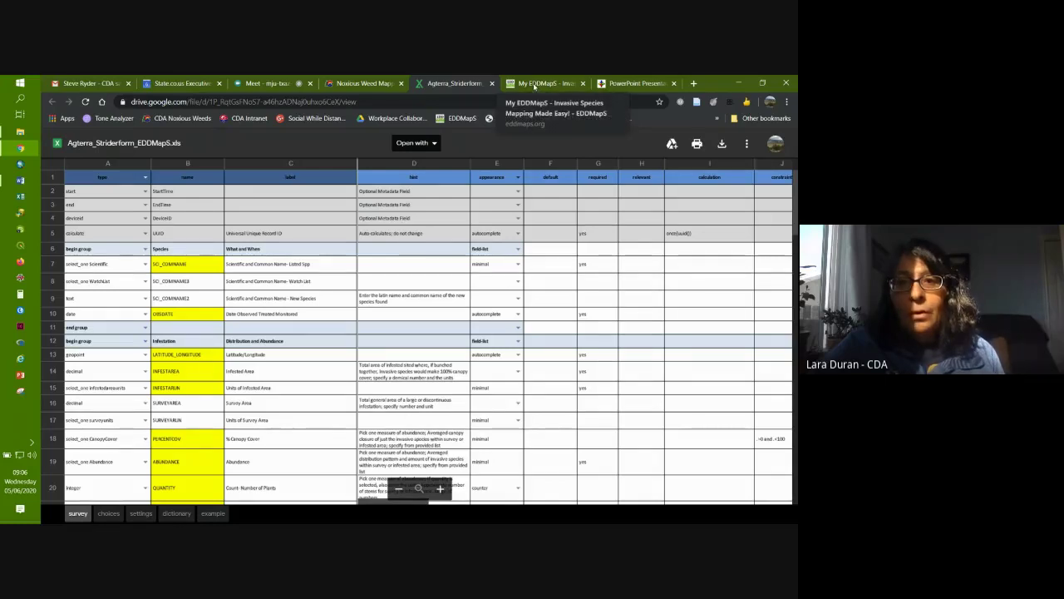
{"action": "left_click", "coordinate": [534, 84]}
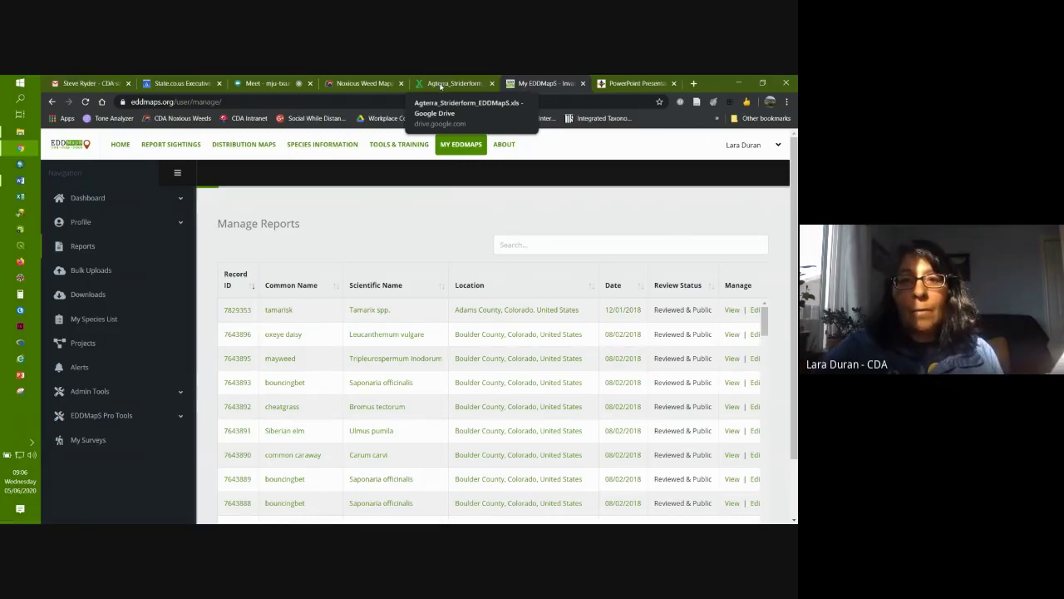
{"action": "left_click", "coordinate": [438, 83]}
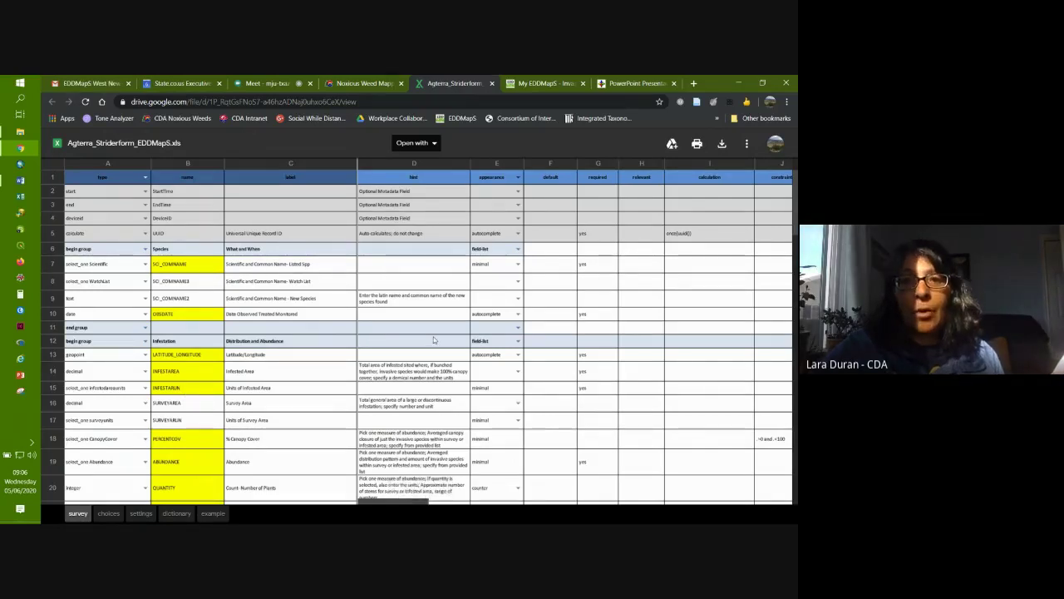
Step: Close the AgTerra spreadsheet tab and bring up Google Calendar's May 2–8 week view
{"action": "left_click", "coordinate": [255, 84]}
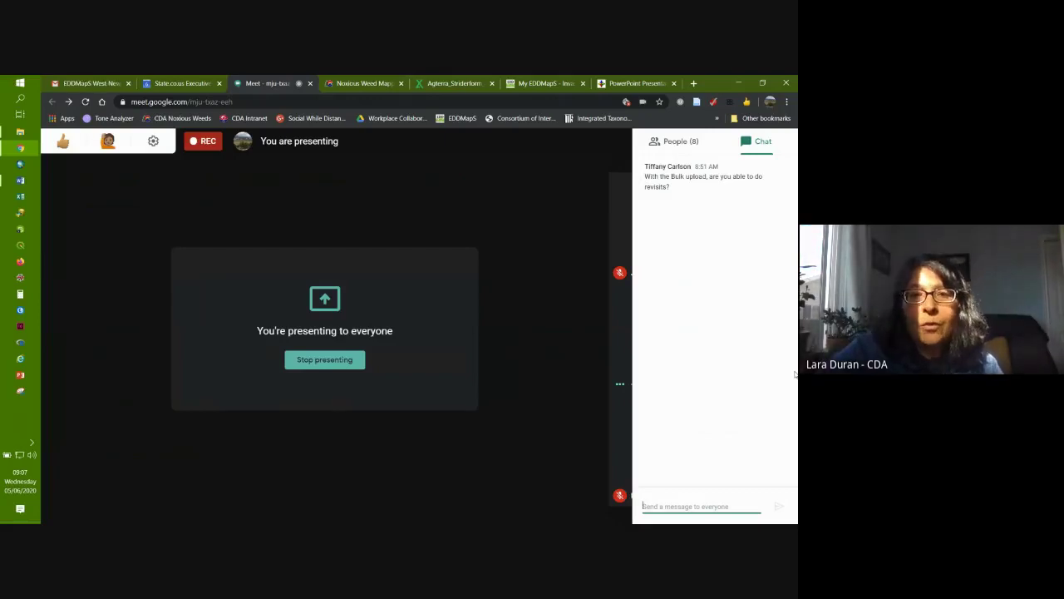
{"action": "left_click", "coordinate": [449, 84]}
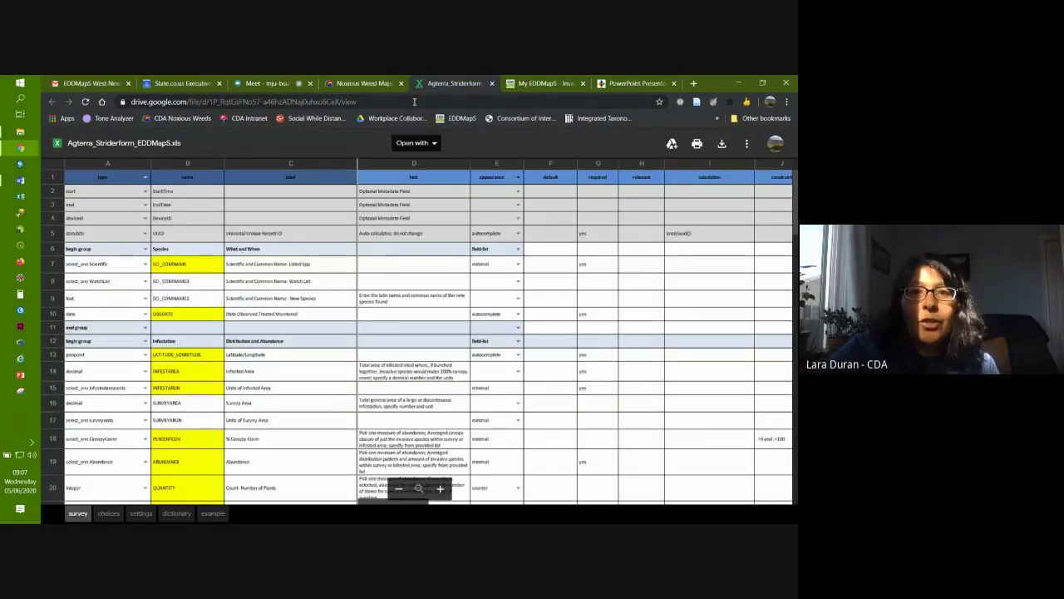
{"action": "left_click", "coordinate": [492, 84]}
{"action": "left_click", "coordinate": [363, 84]}
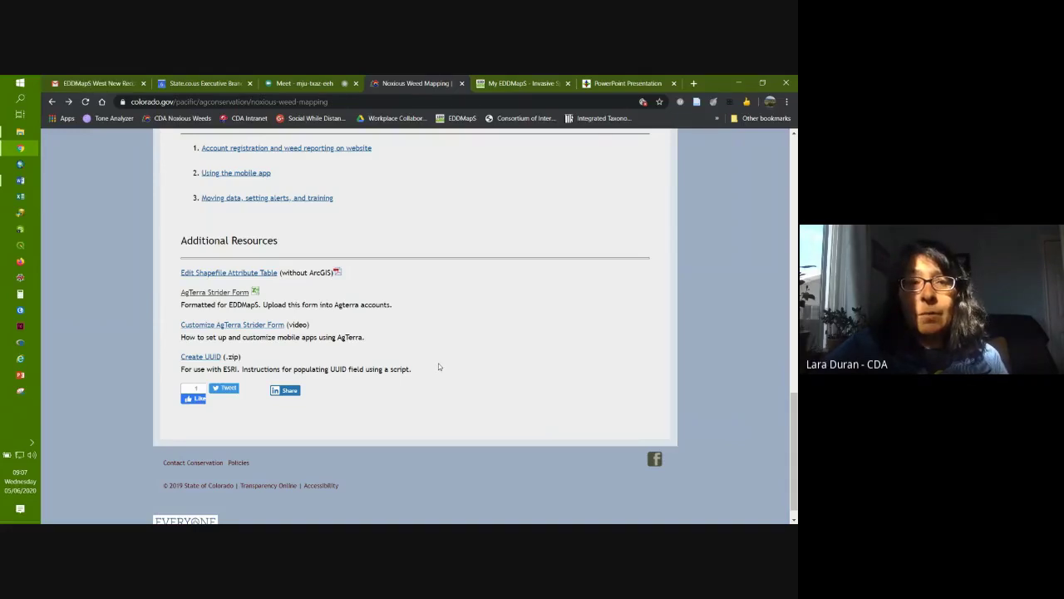
{"action": "left_click", "coordinate": [204, 83]}
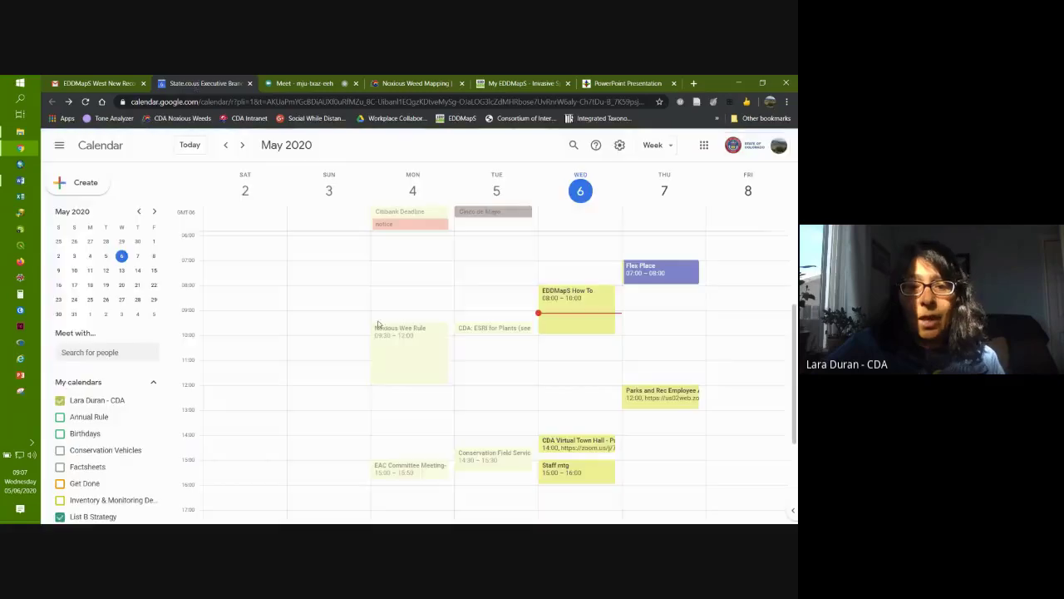
Step: Advance Google Calendar to May 9–15, then show the Meet call's 8-person participant list
{"action": "left_click", "coordinate": [242, 144]}
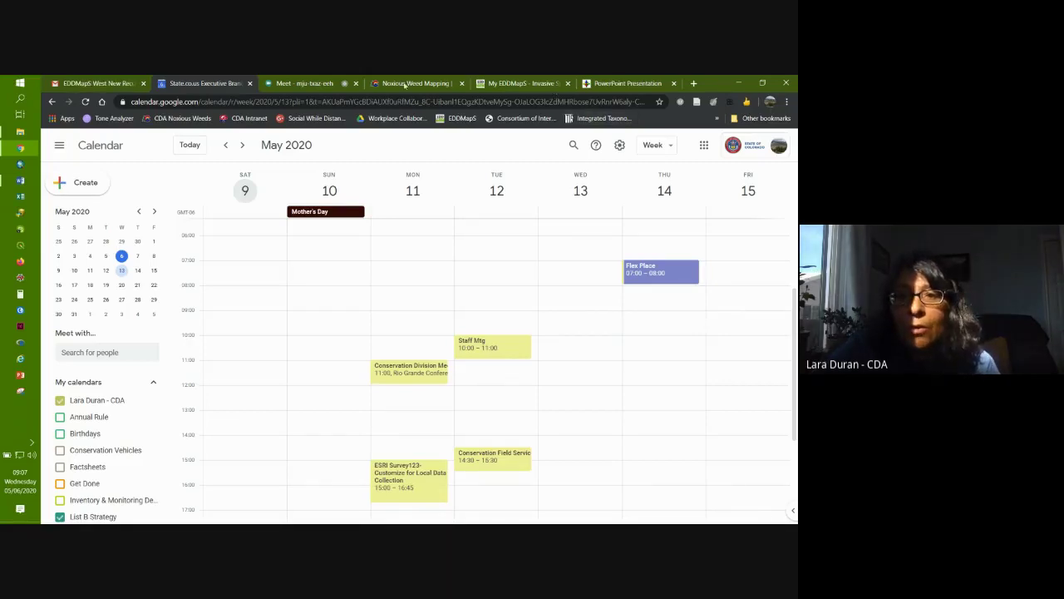
{"action": "left_click", "coordinate": [306, 83]}
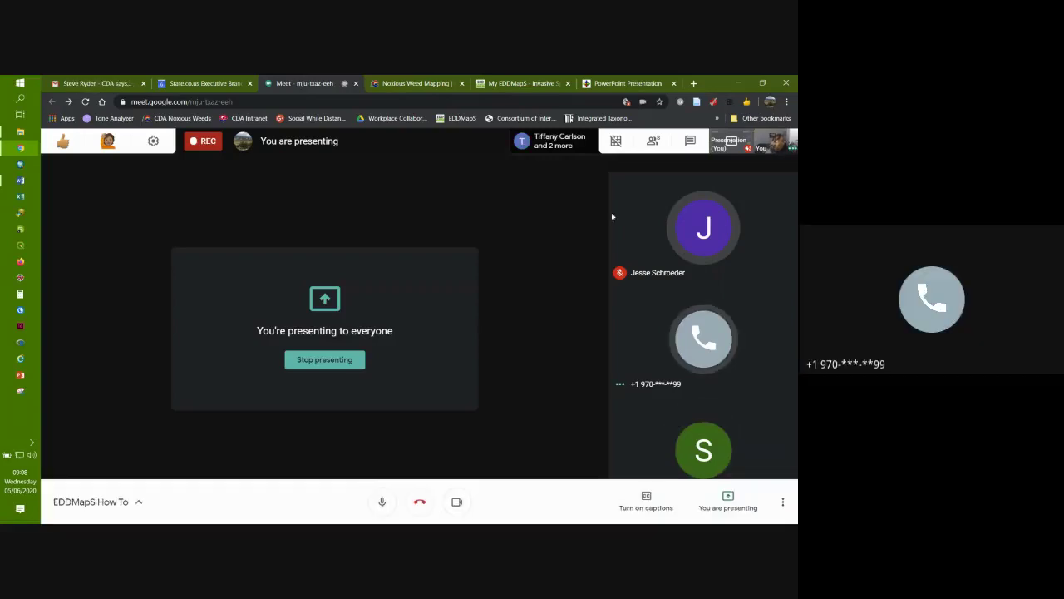
{"action": "left_click", "coordinate": [653, 145]}
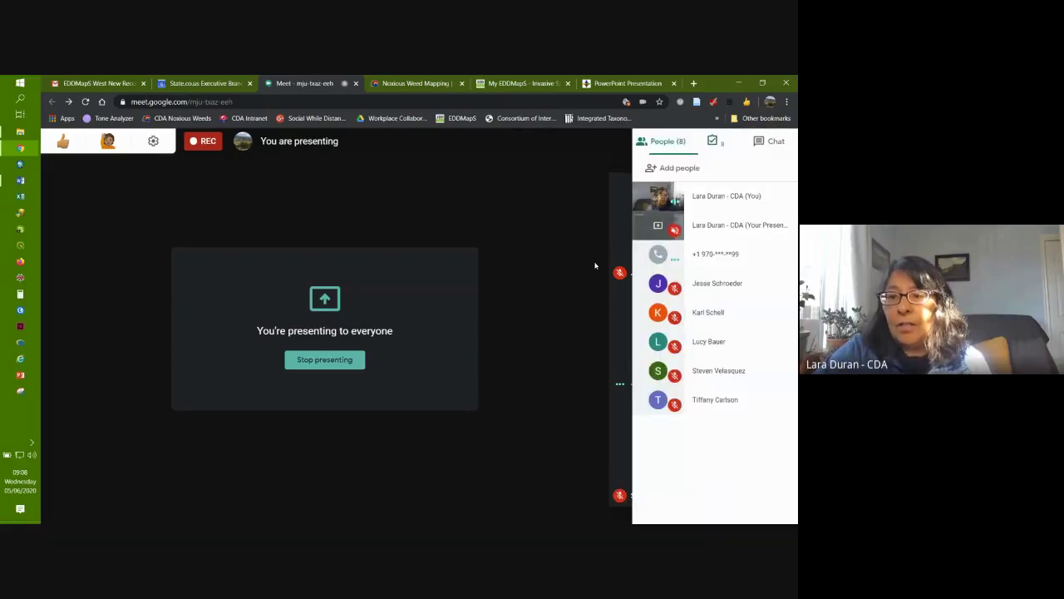